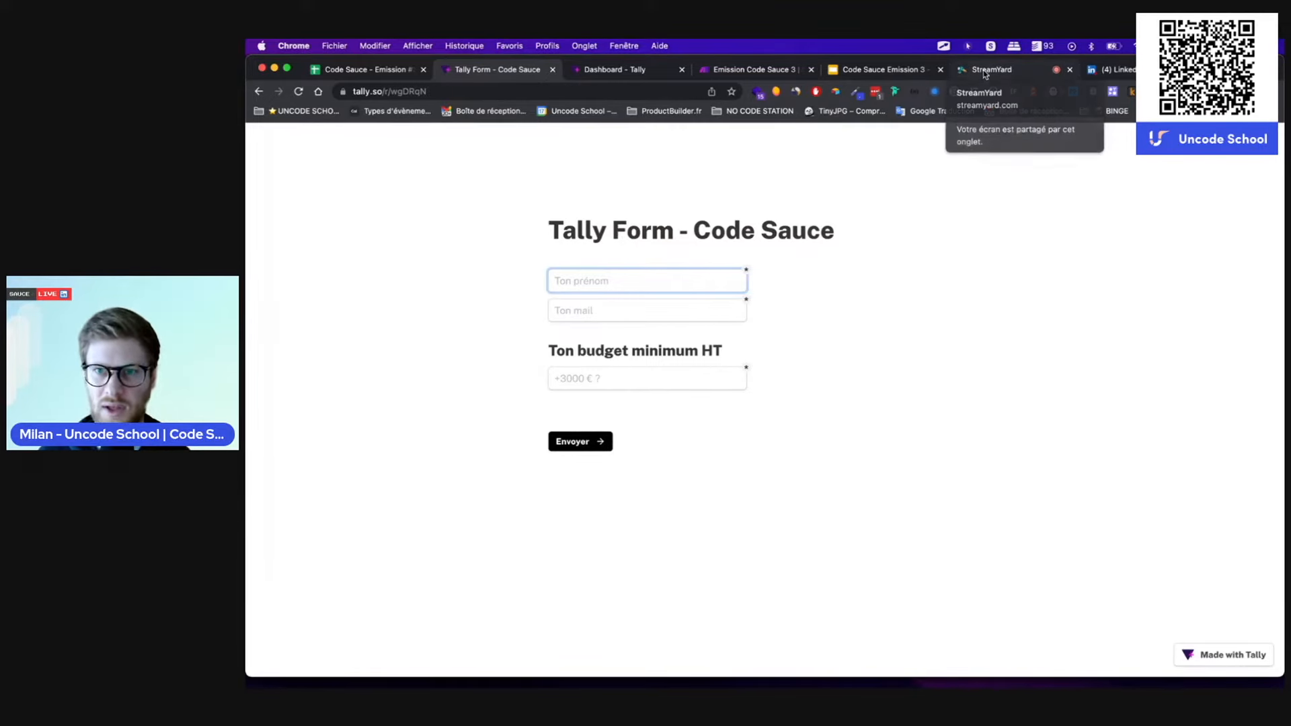
- Review the Emission Code Sauce 3 scenario in Make and the Google Sheet that collects the prospects, and return to the scenario
click(728, 67)
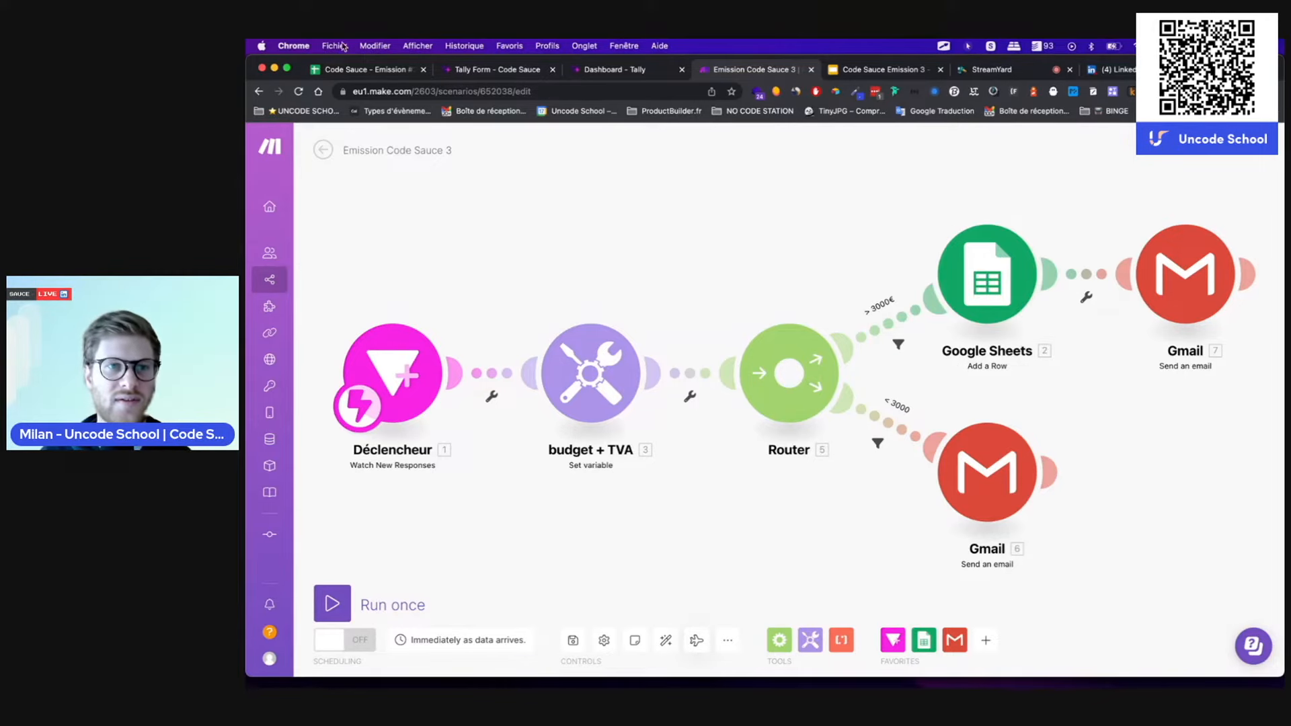
click(343, 70)
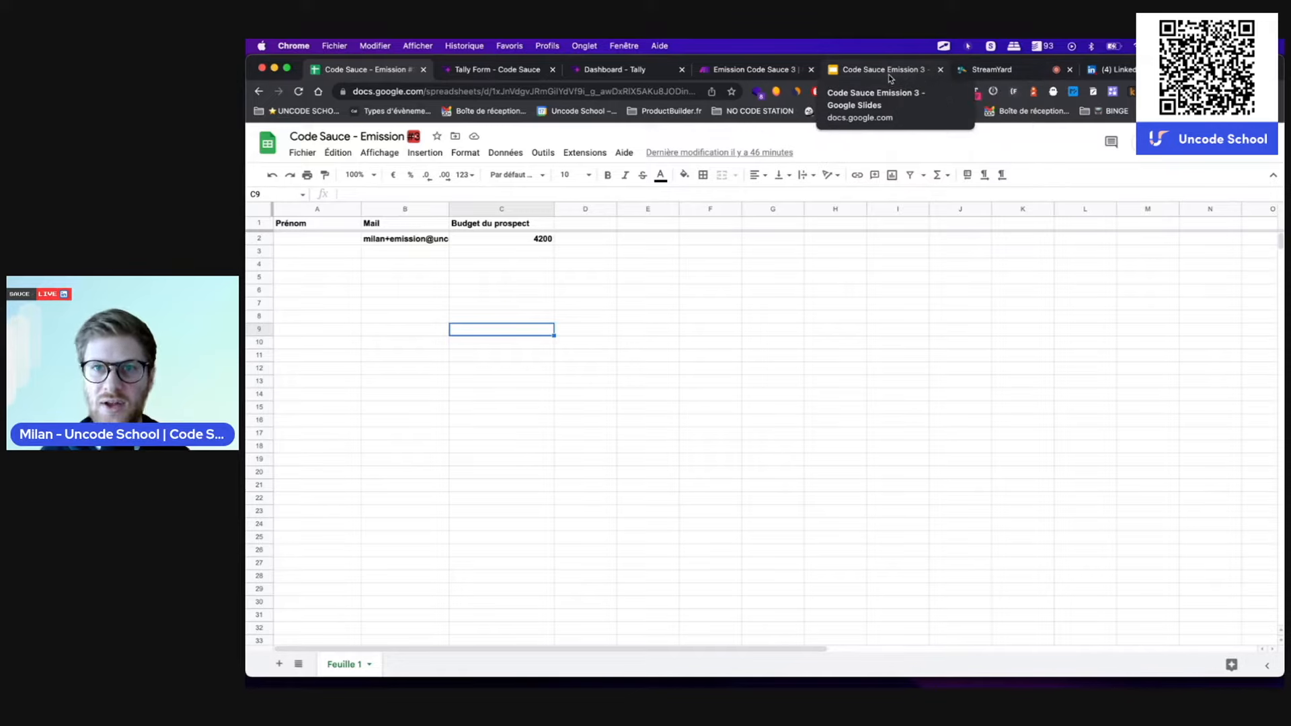
click(717, 74)
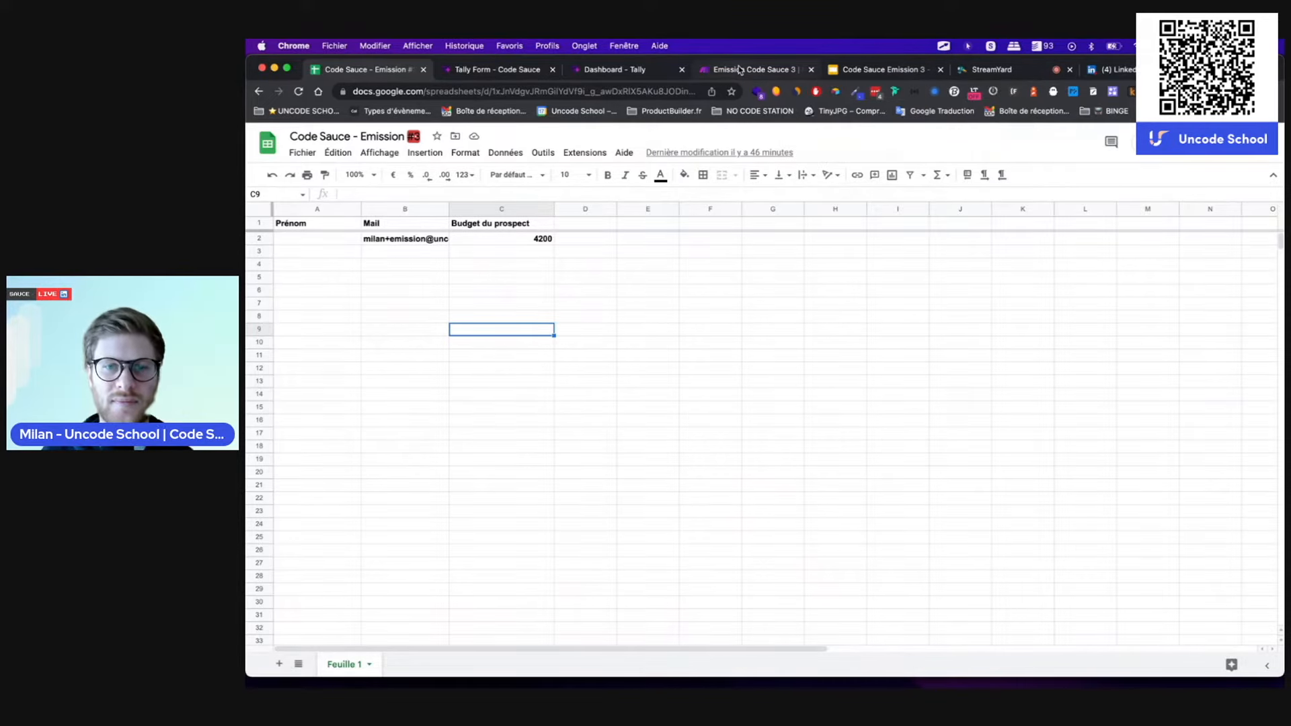
key(ctrl+shift+Tab)
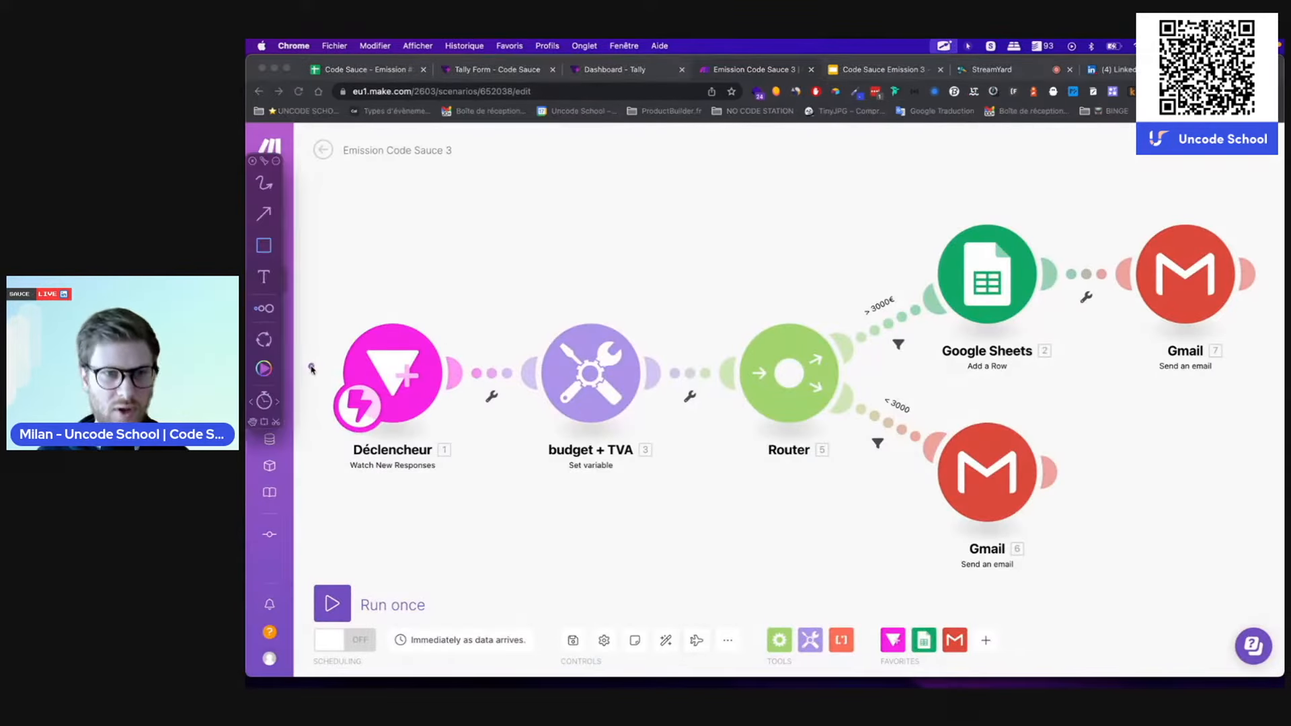
- Outline the trigger, Google Sheets module, budget + TVA variable, router and > 3000€ filter with temporary rectangles, and exit the annotation mode
mouse_move(325, 296)
mouse_down()
mouse_move(368, 331)
mouse_move(513, 537)
mouse_up()
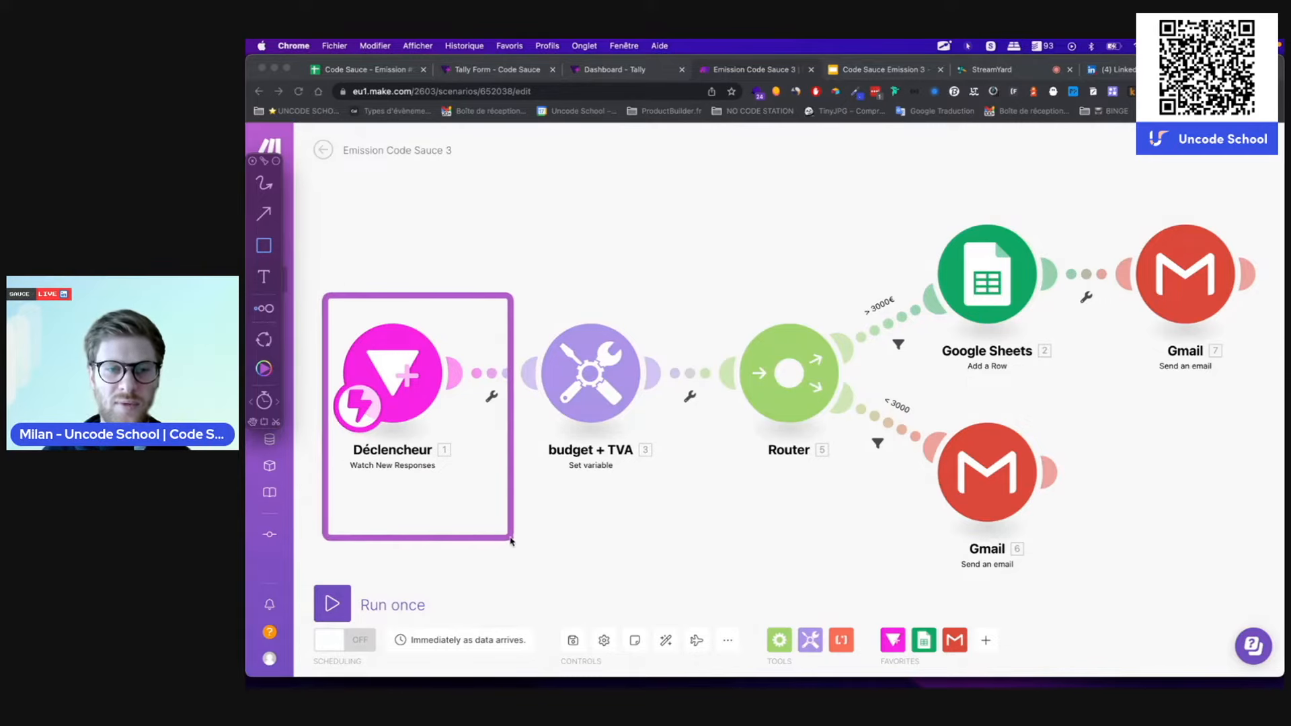
drag(875, 173, 1115, 391)
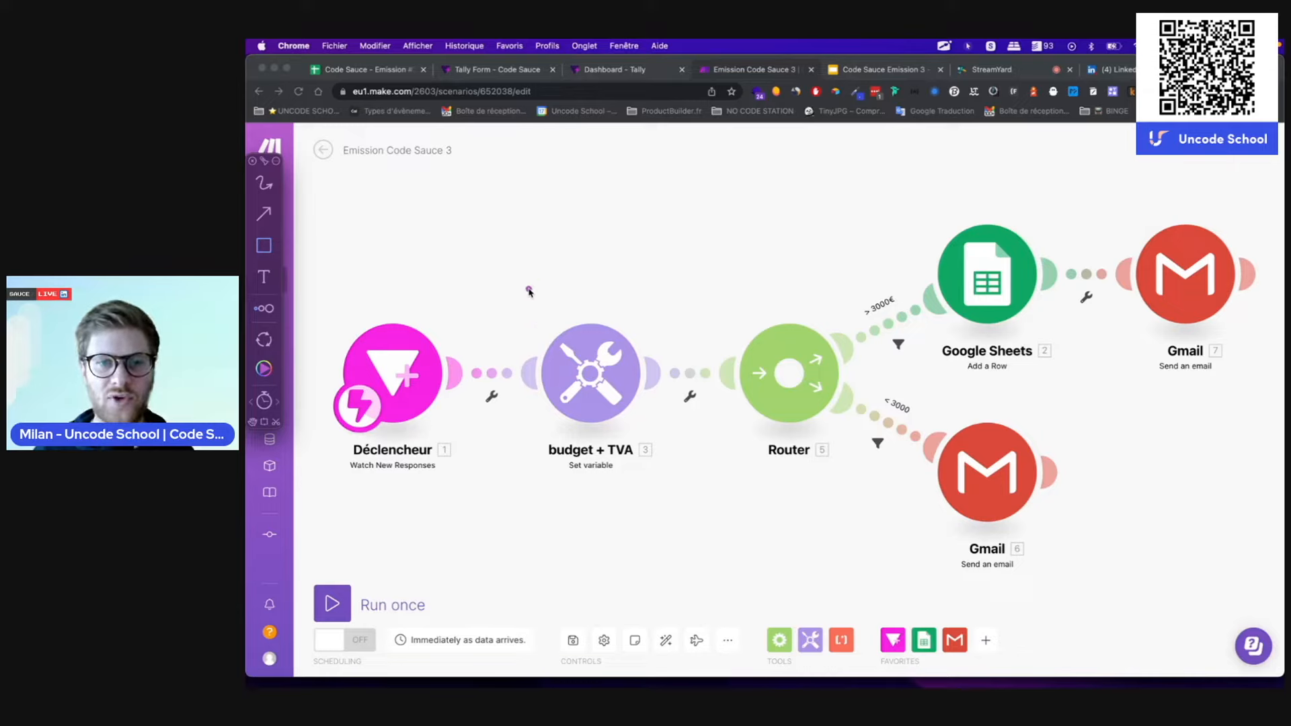
mouse_move(520, 276)
mouse_down()
mouse_move(820, 361)
mouse_move(902, 501)
mouse_up()
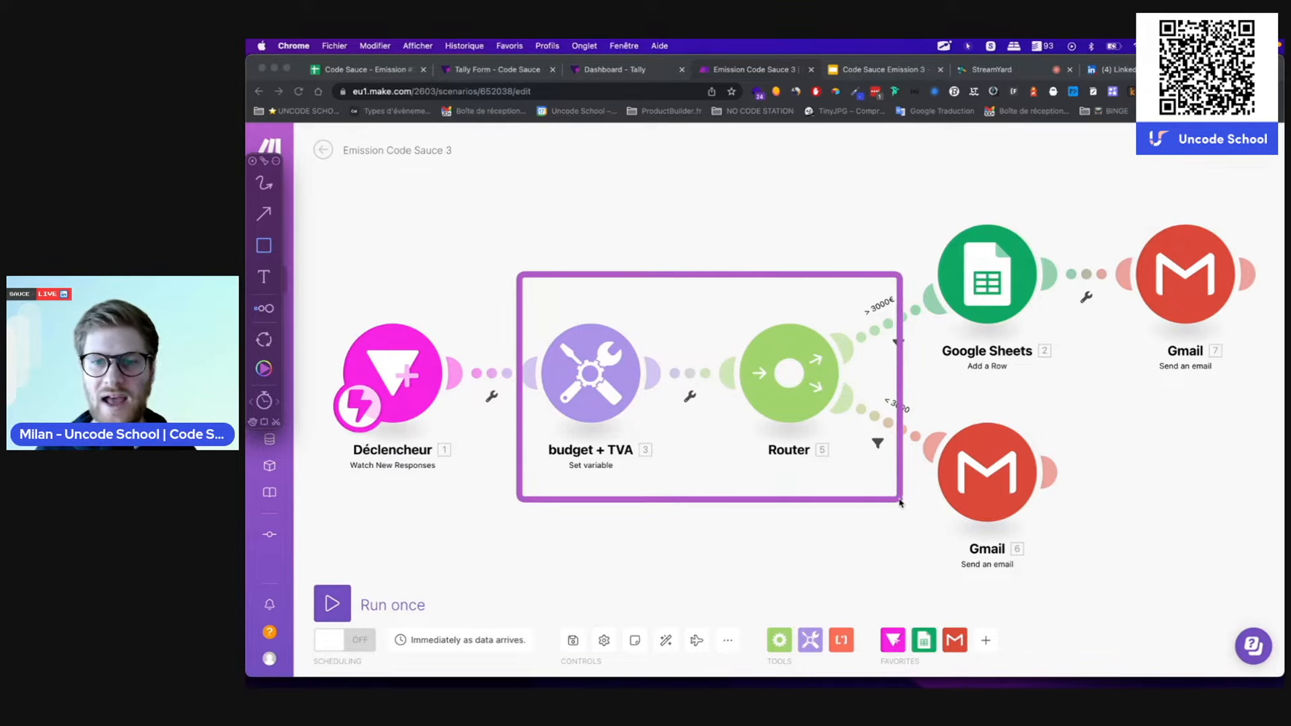
mouse_move(846, 288)
mouse_down()
mouse_move(899, 300)
mouse_move(918, 361)
mouse_up()
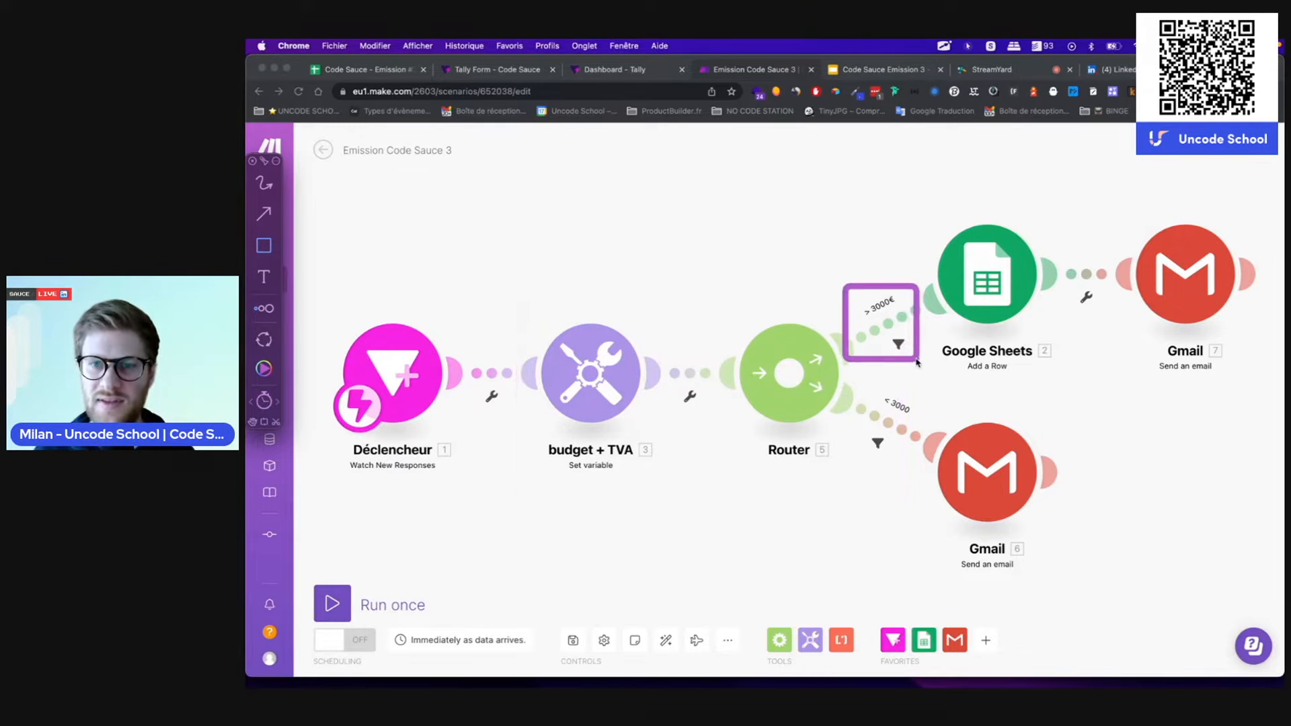
drag(507, 288, 685, 513)
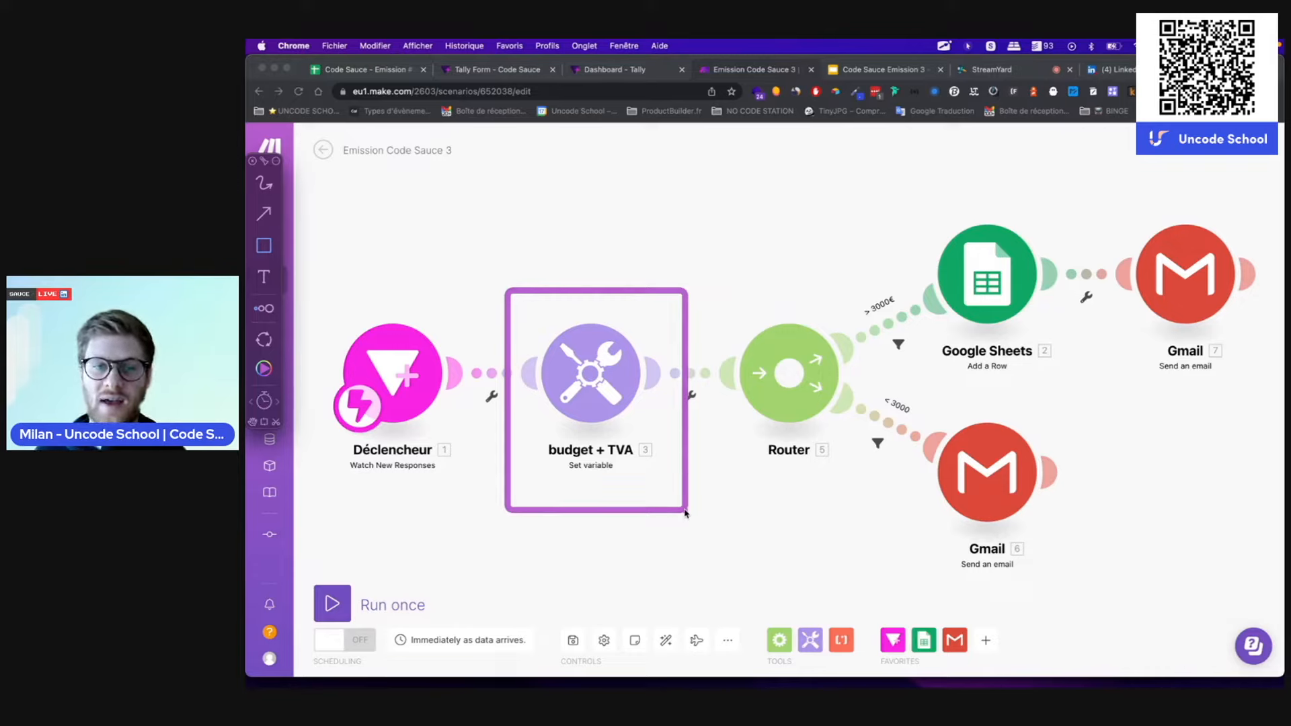
key(Escape)
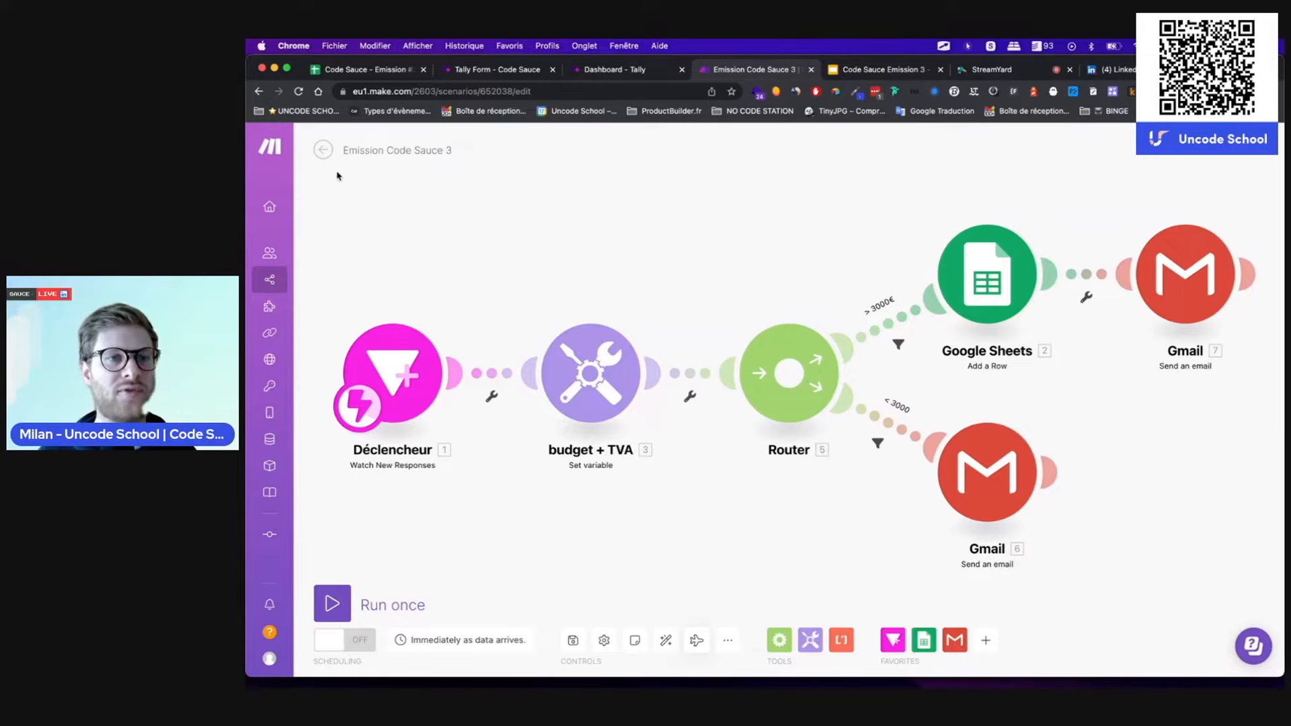
- Leave the Emission Code Sauce 3 scenario, return to the list of all scenarios and create a new scenario
click(323, 150)
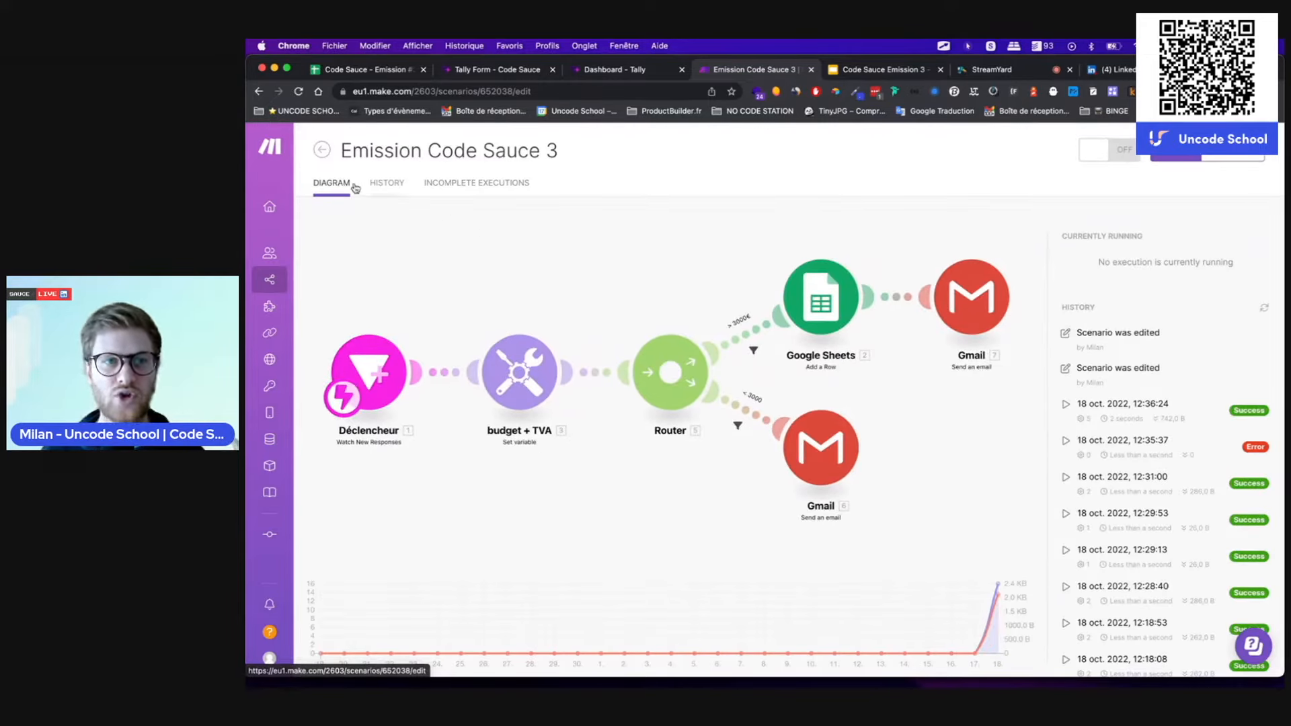
click(323, 149)
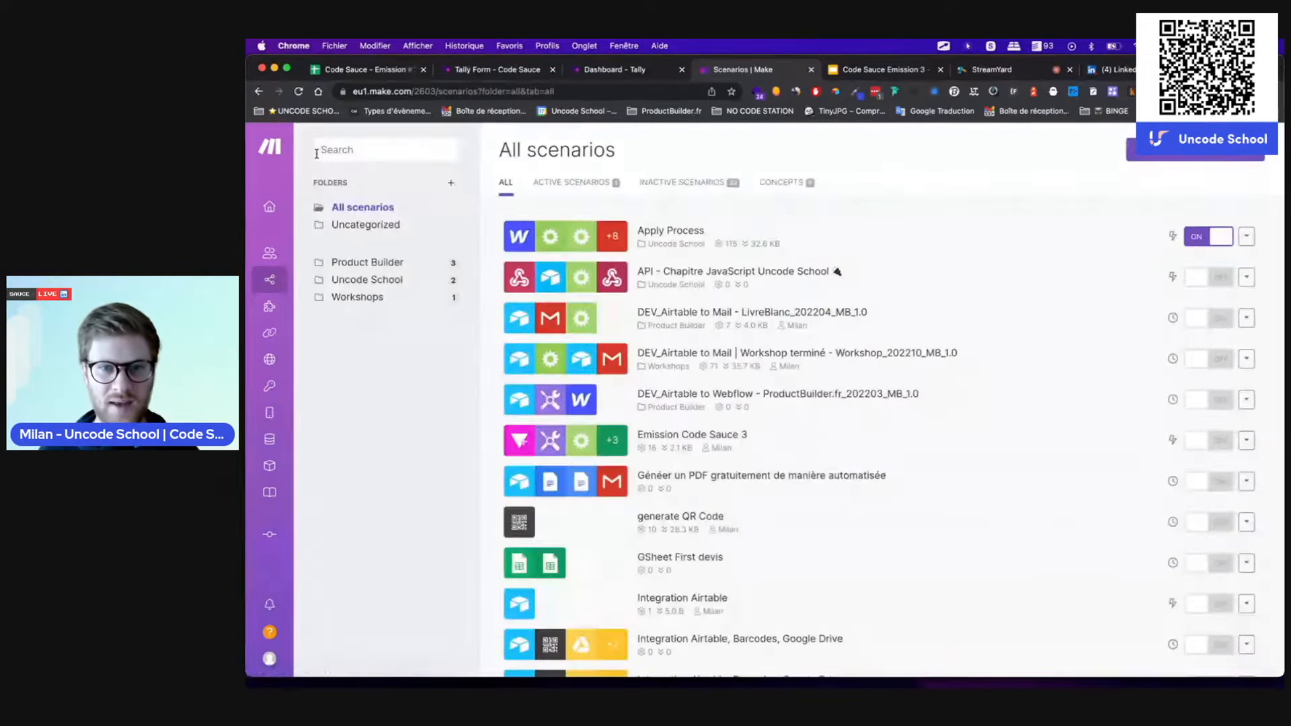
click(1164, 156)
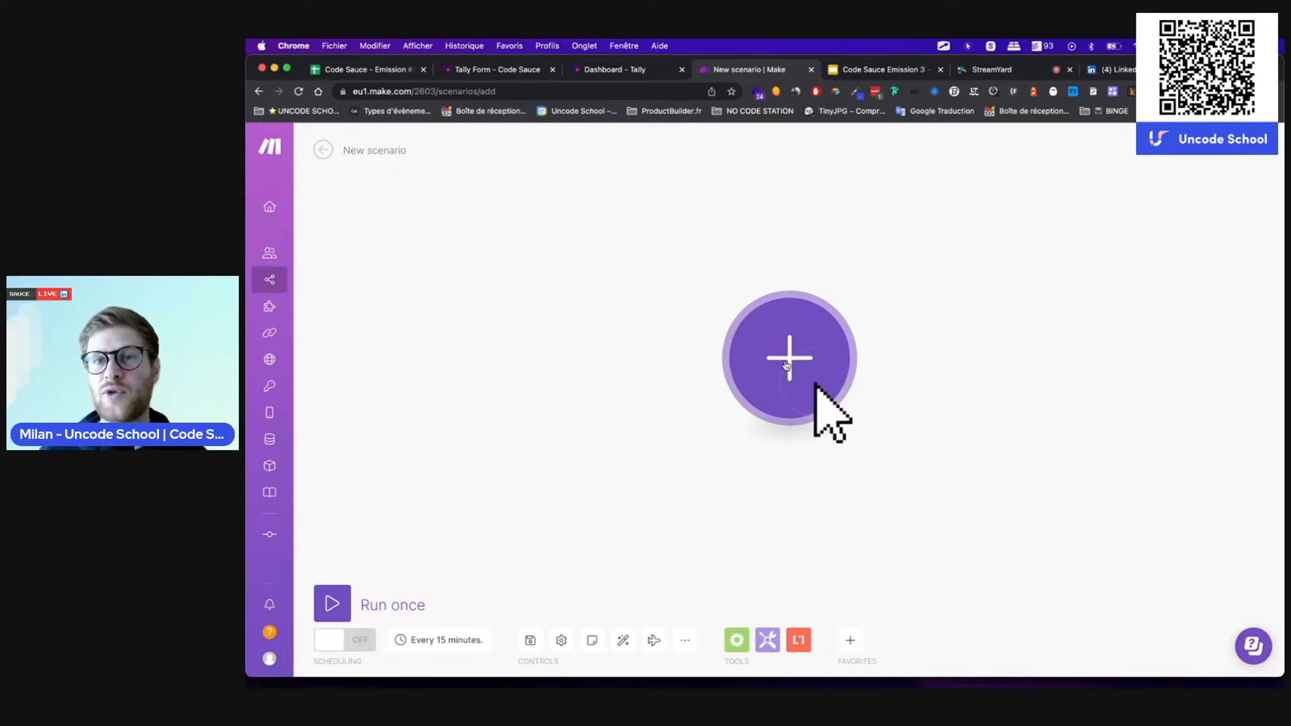
click(787, 366)
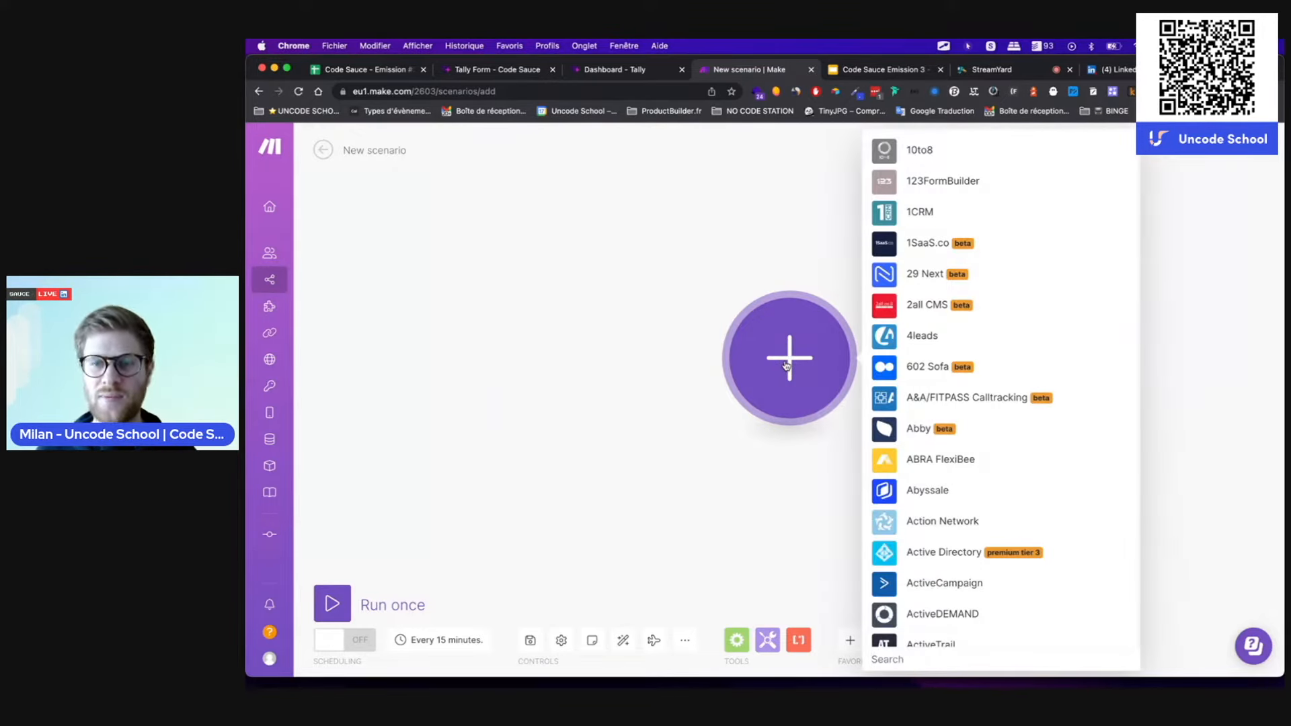
text(tall)
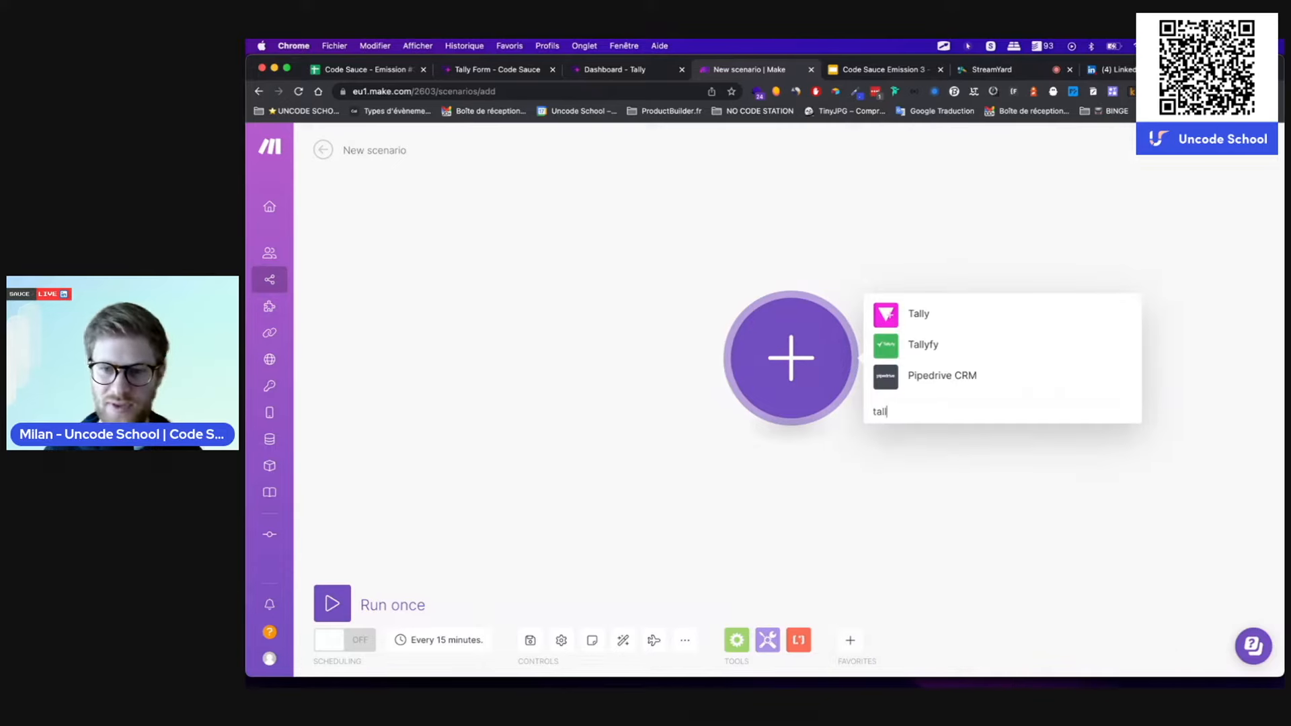
click(1002, 313)
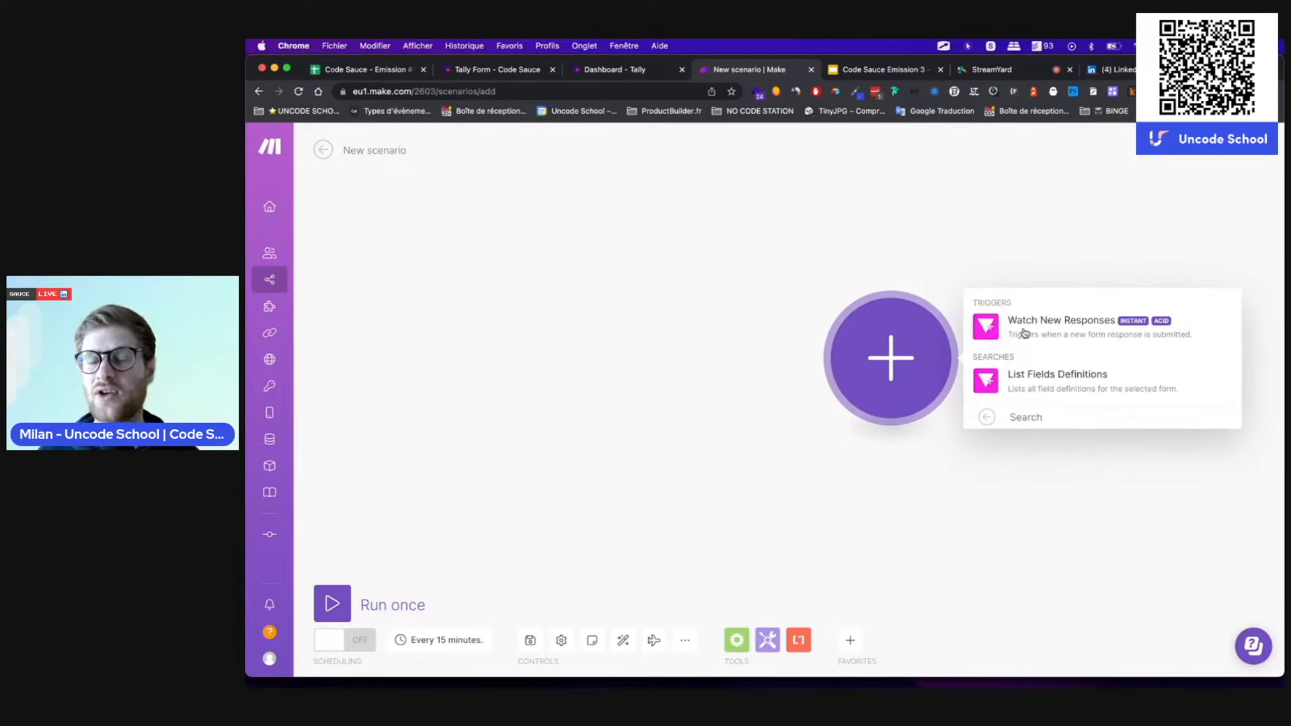
click(1025, 328)
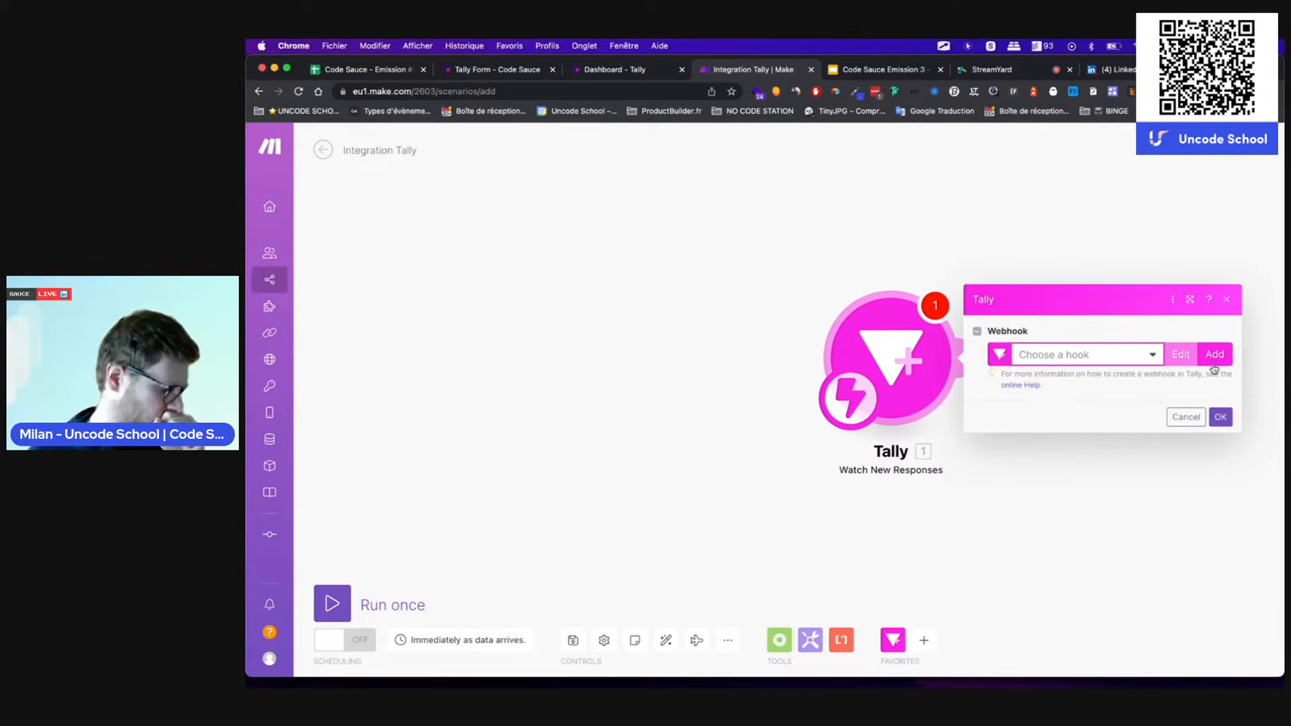
- Create a webhook for the Tally trigger linked to the form Tally Form - Code Sauce, and apply the module settings
click(1216, 356)
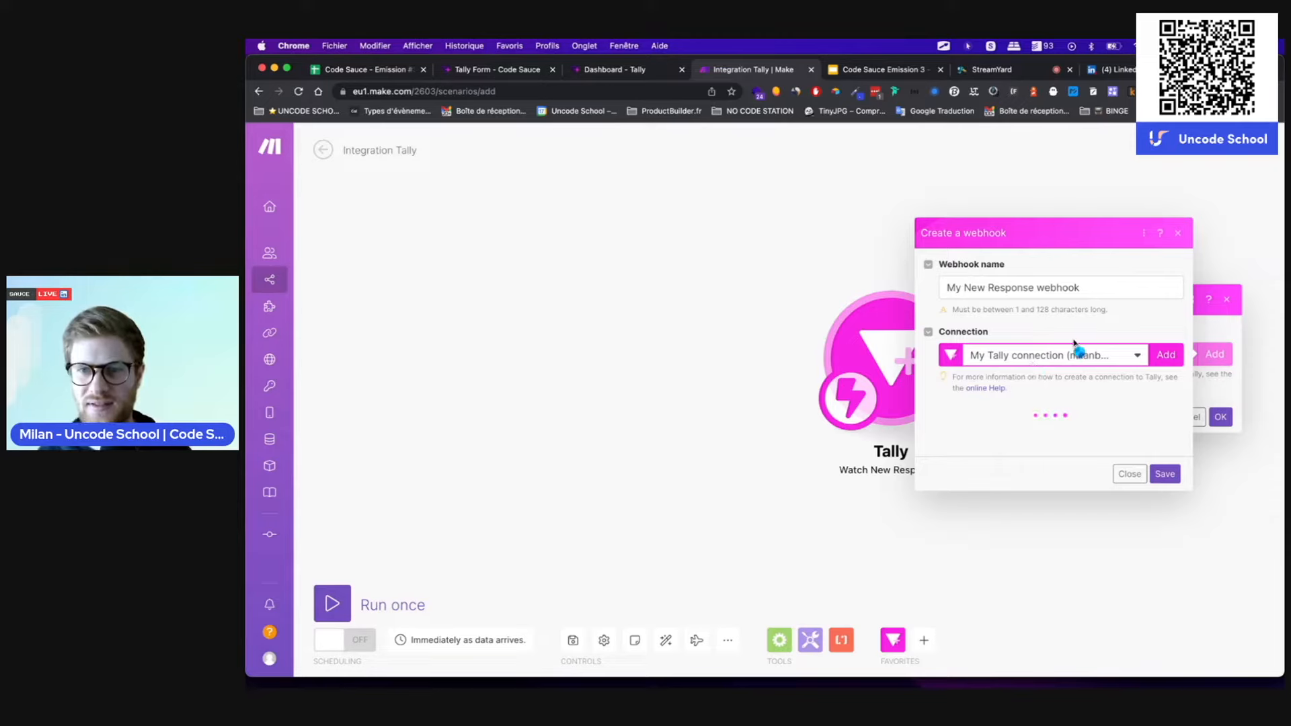
click(977, 436)
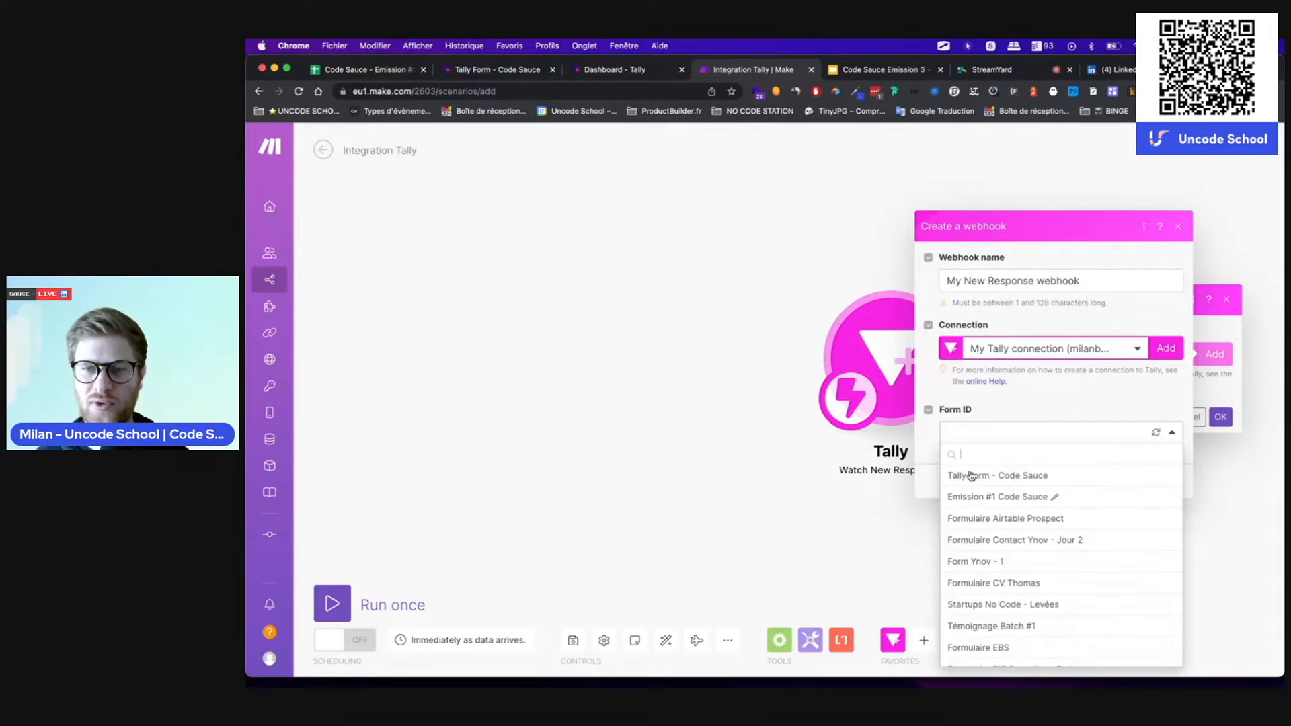
click(972, 477)
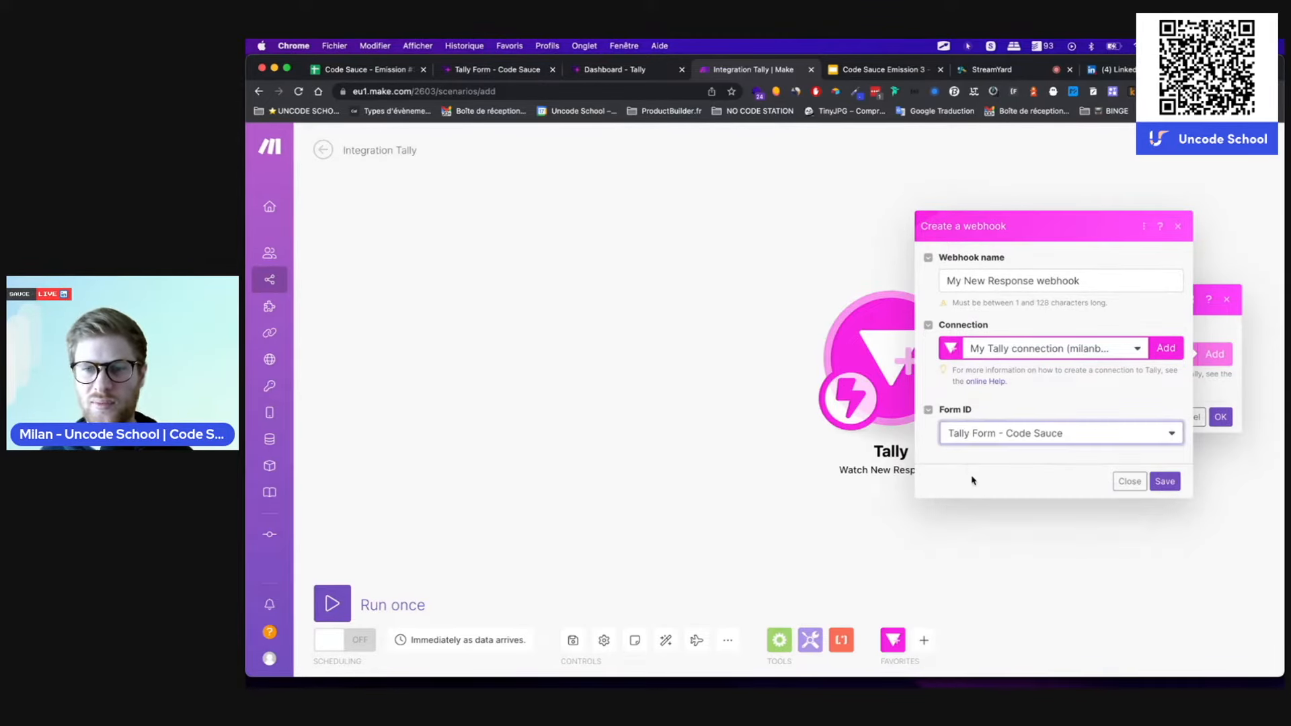
click(1166, 483)
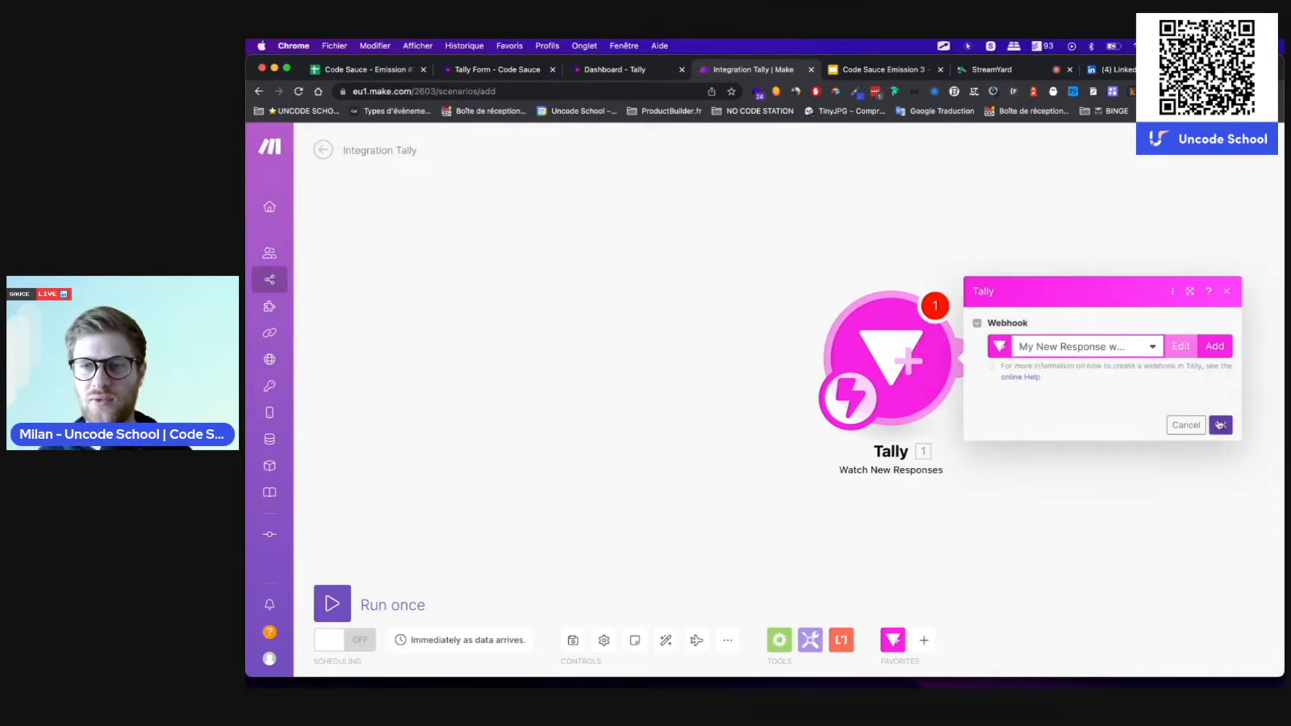
click(1221, 445)
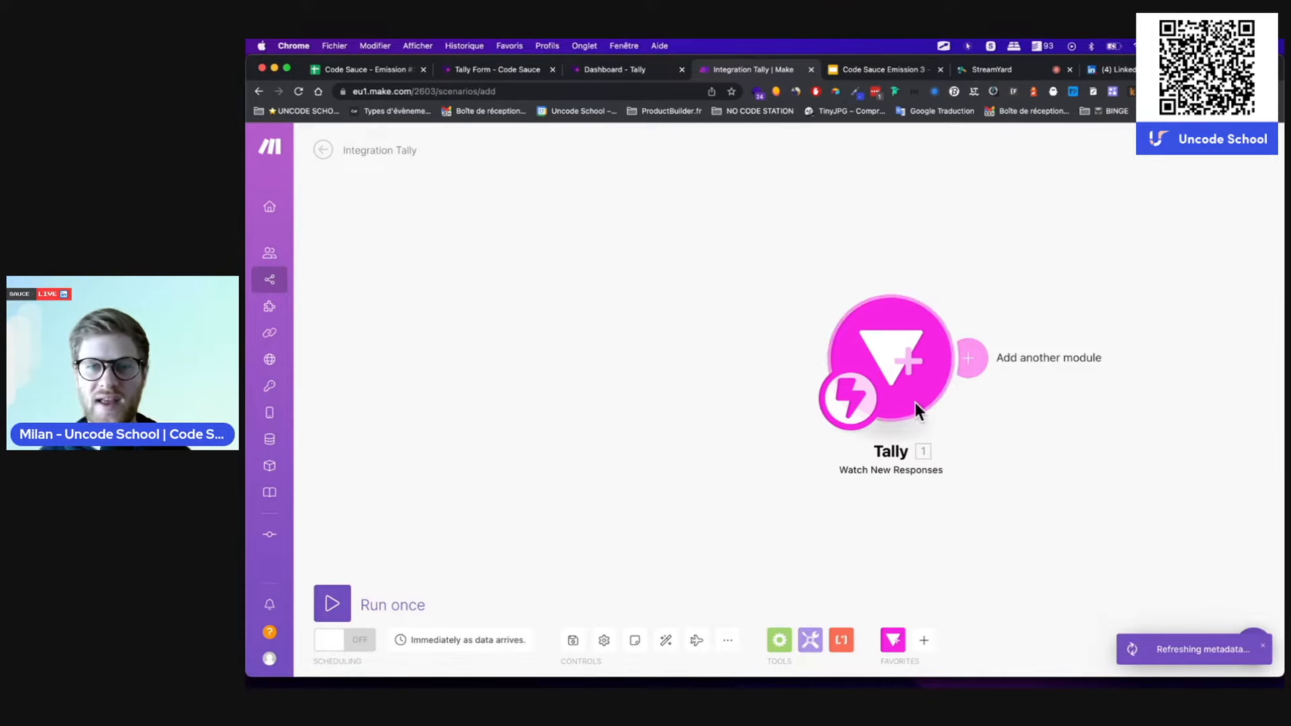
- Rename the Tally module as "Déclencheur de l'automatisation"
right_click(897, 394)
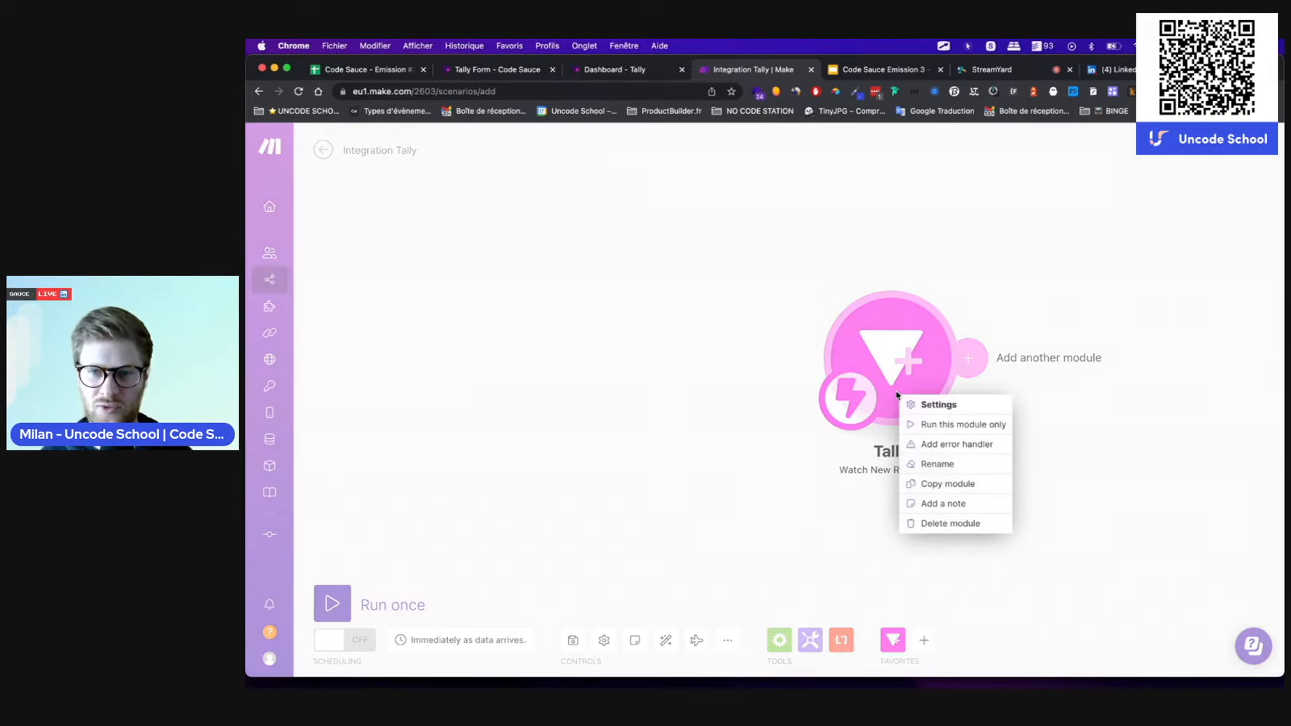
click(939, 465)
text(Dé)
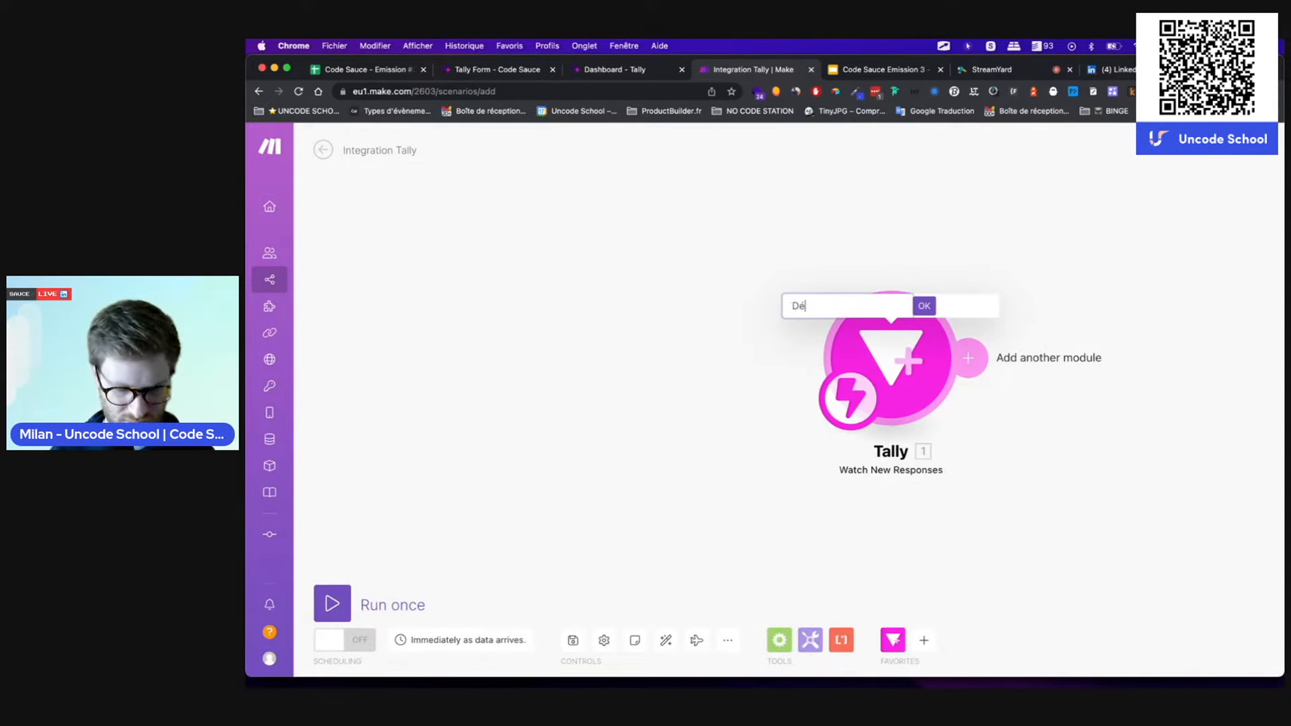
text(clencheur)
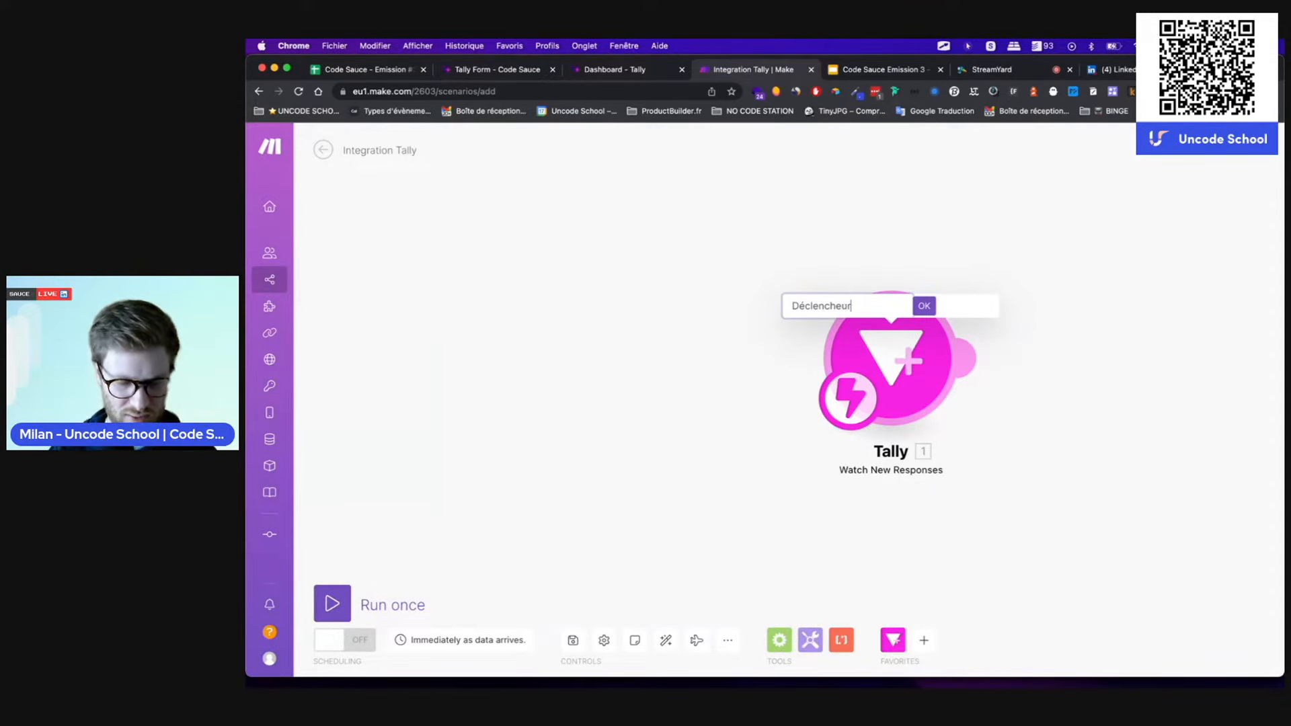
text( de l'automatisatin)
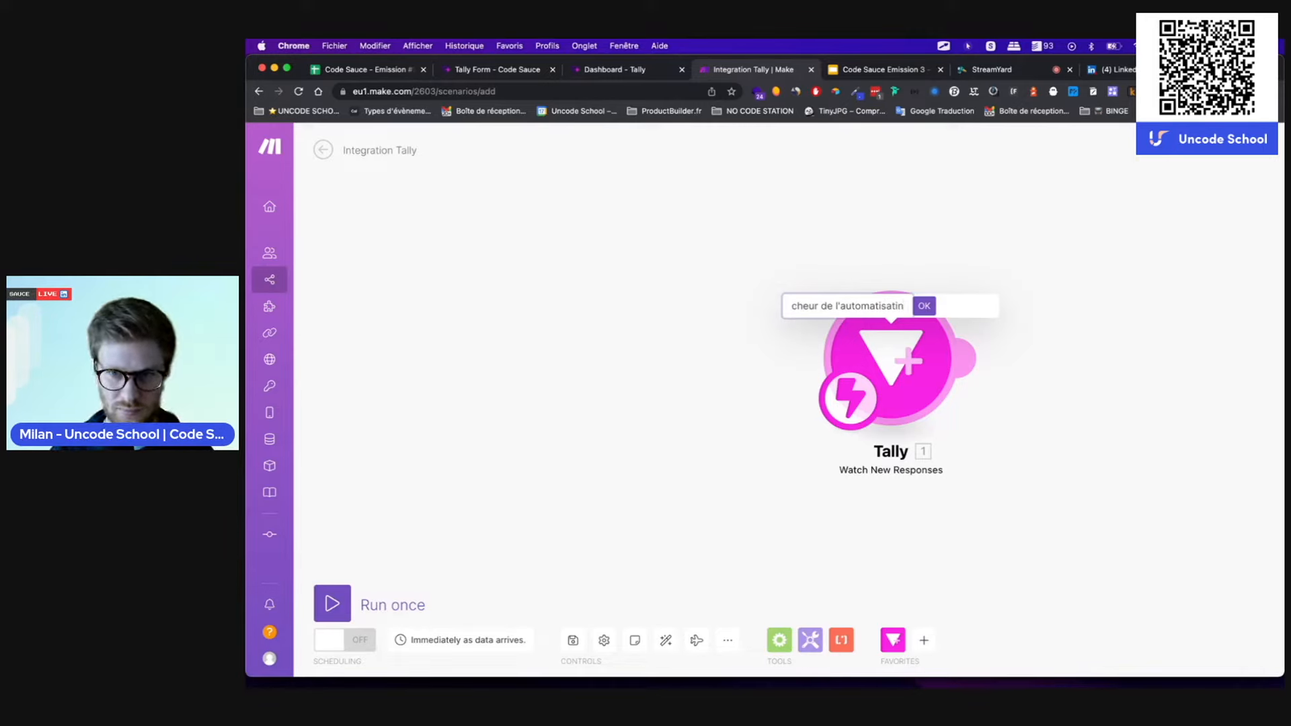
key(BackSpace)
text(on)
key(Return)
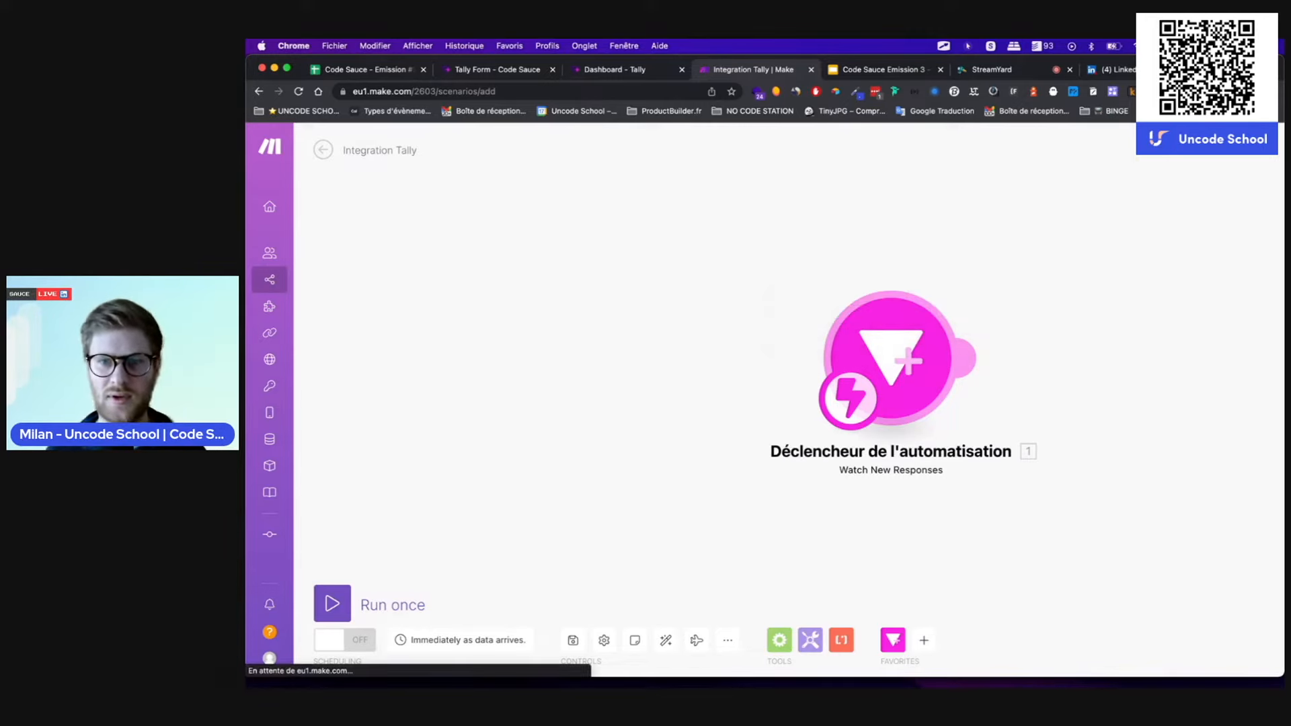
- Run only the trigger module and switch to the Tally Form - Code Sauce page
right_click(895, 382)
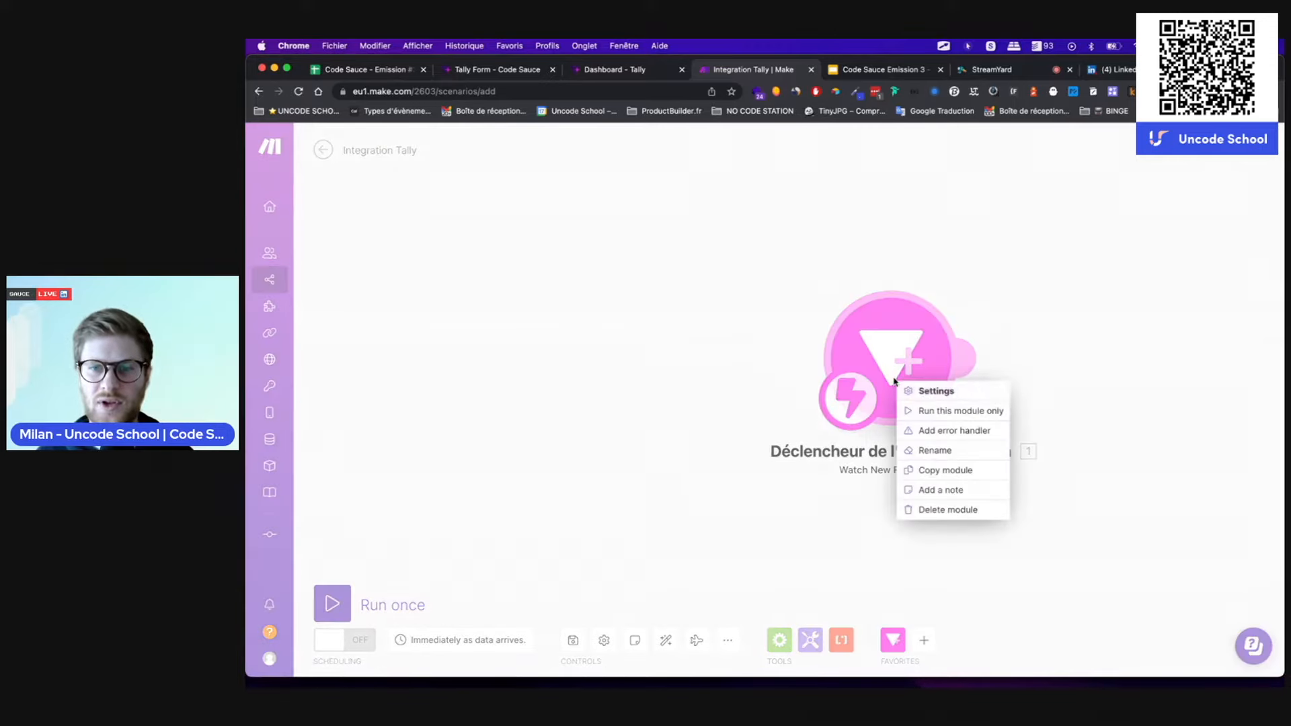
click(940, 412)
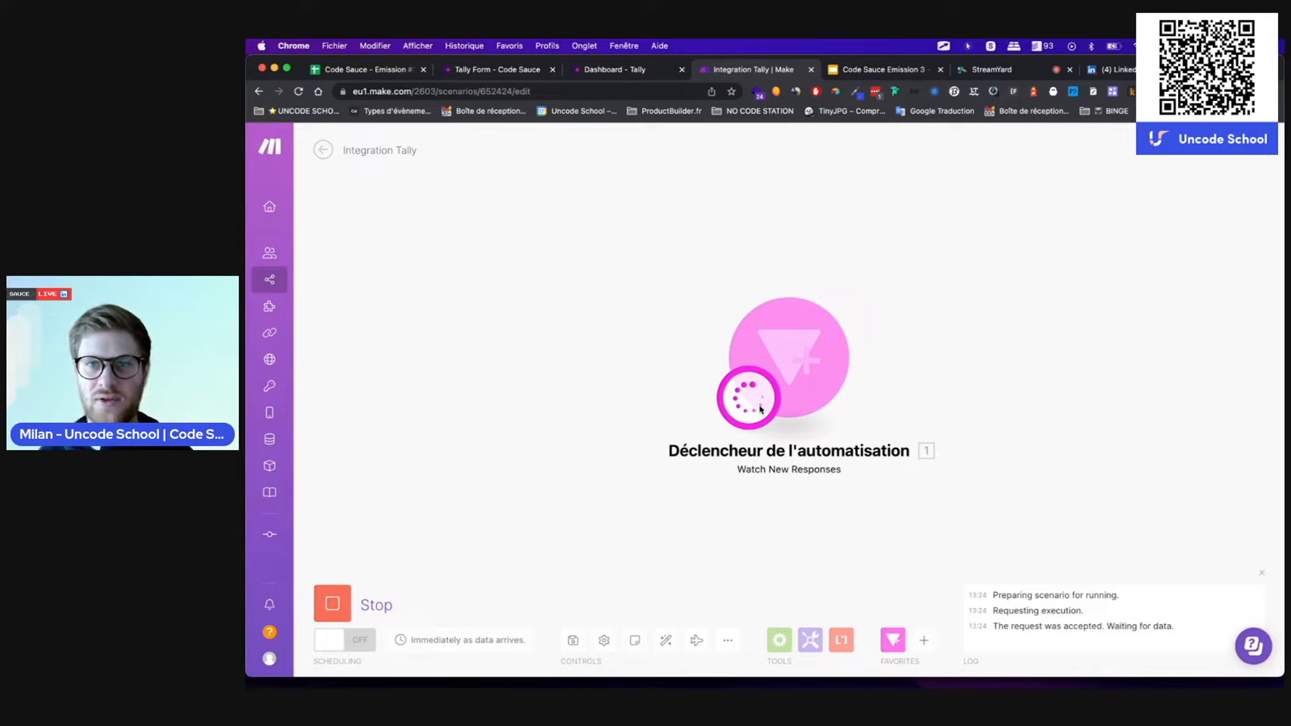
click(496, 70)
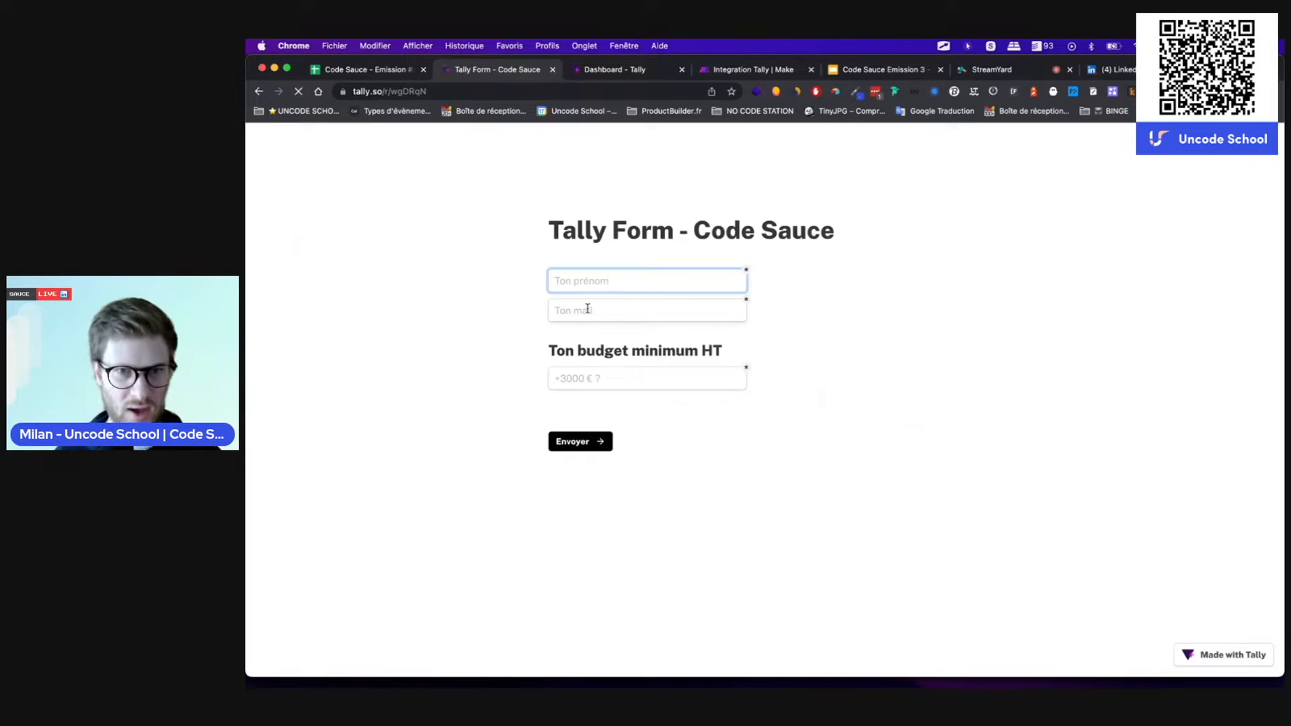
- Fill in the form's first name and e-mail with a minimum budget of 3500, submit it, and return to the Make scenario
click(572, 285)
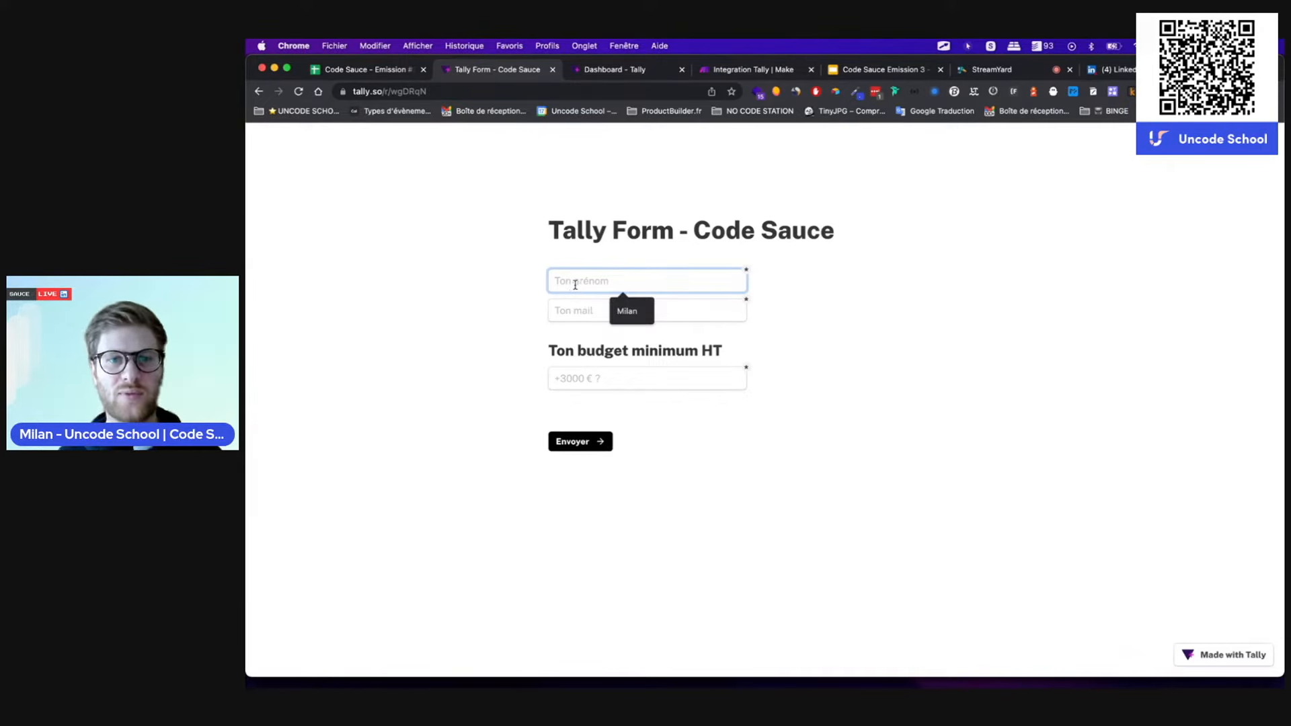
click(629, 312)
click(631, 315)
click(639, 339)
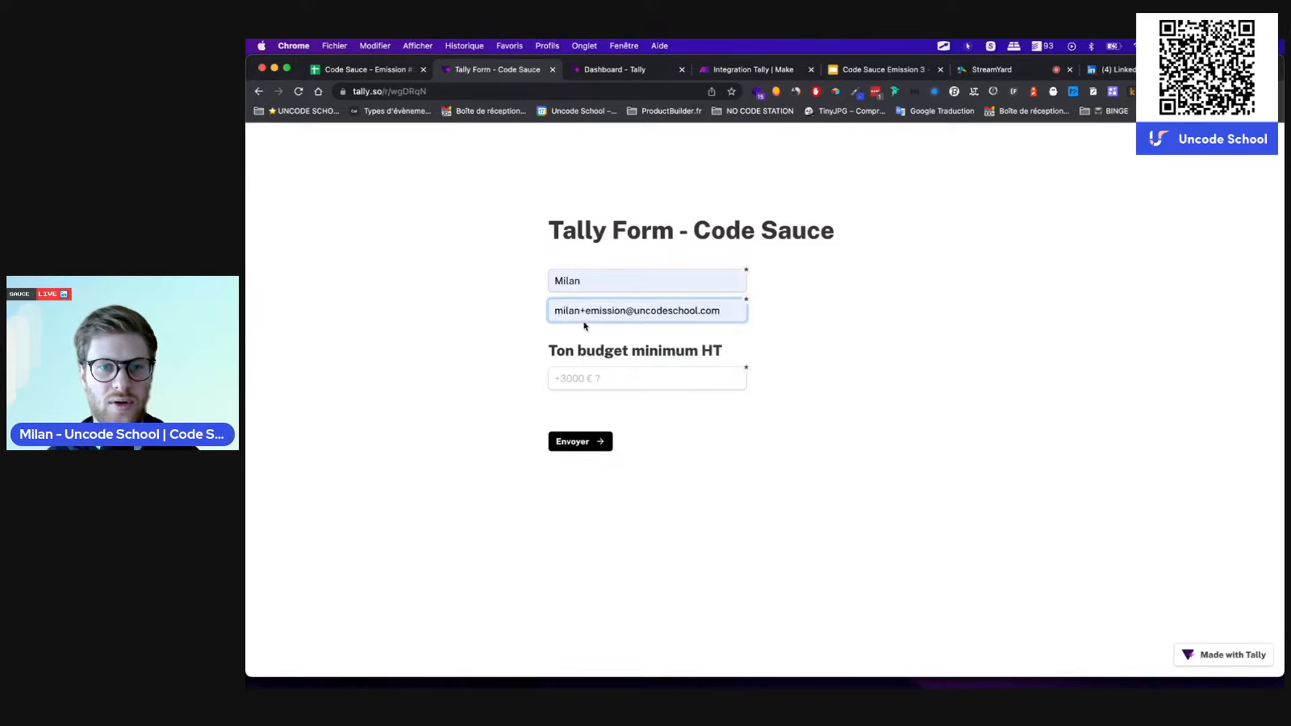
click(630, 380)
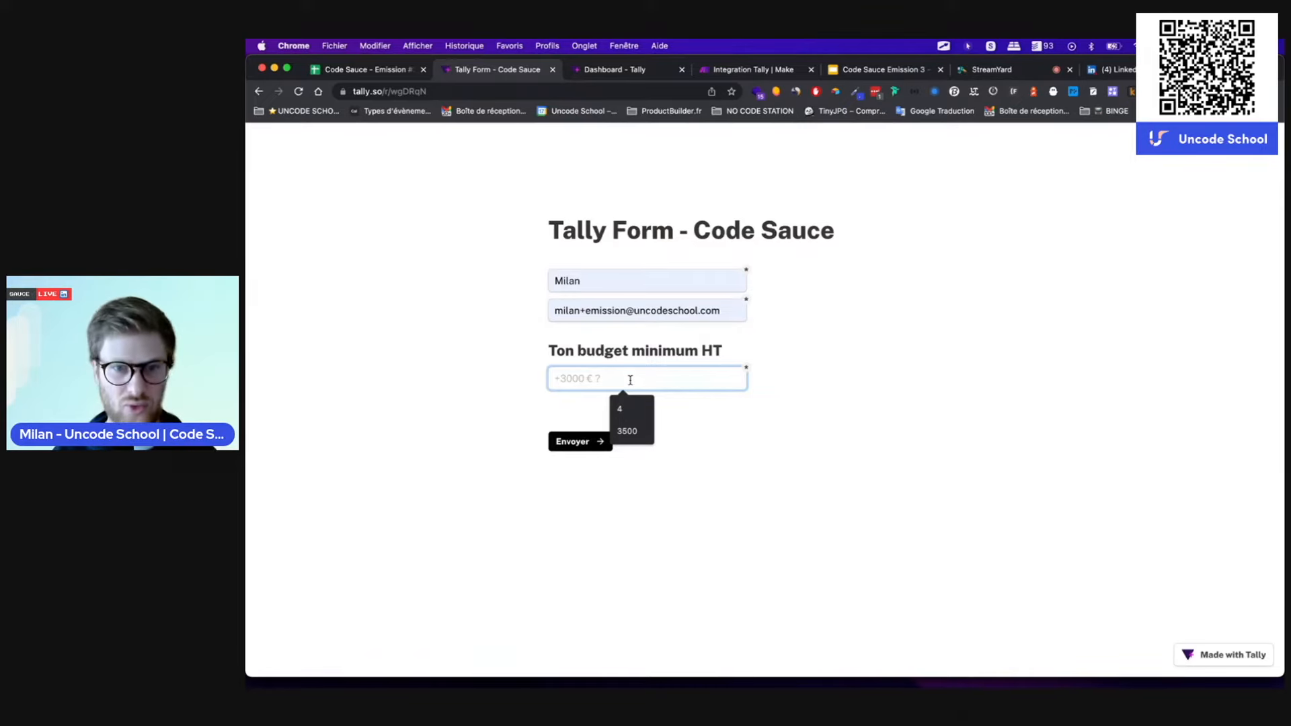
text(3)
click(636, 432)
click(580, 442)
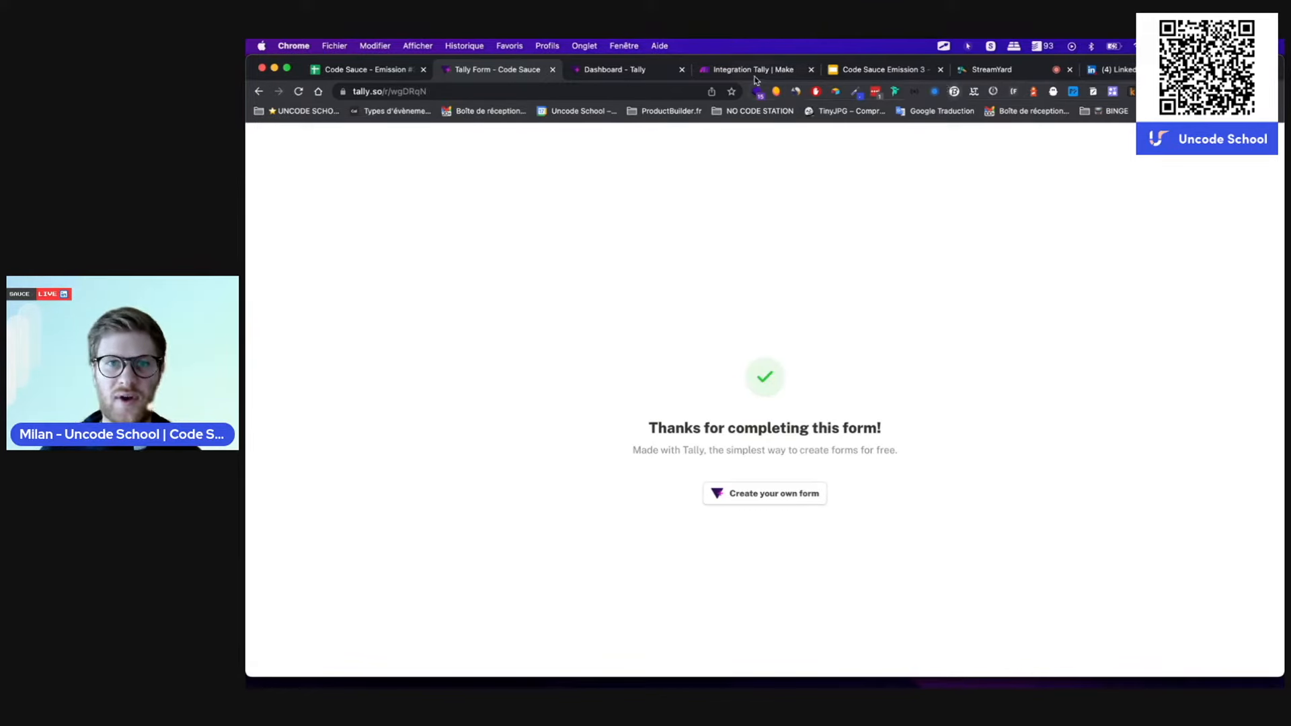
click(721, 74)
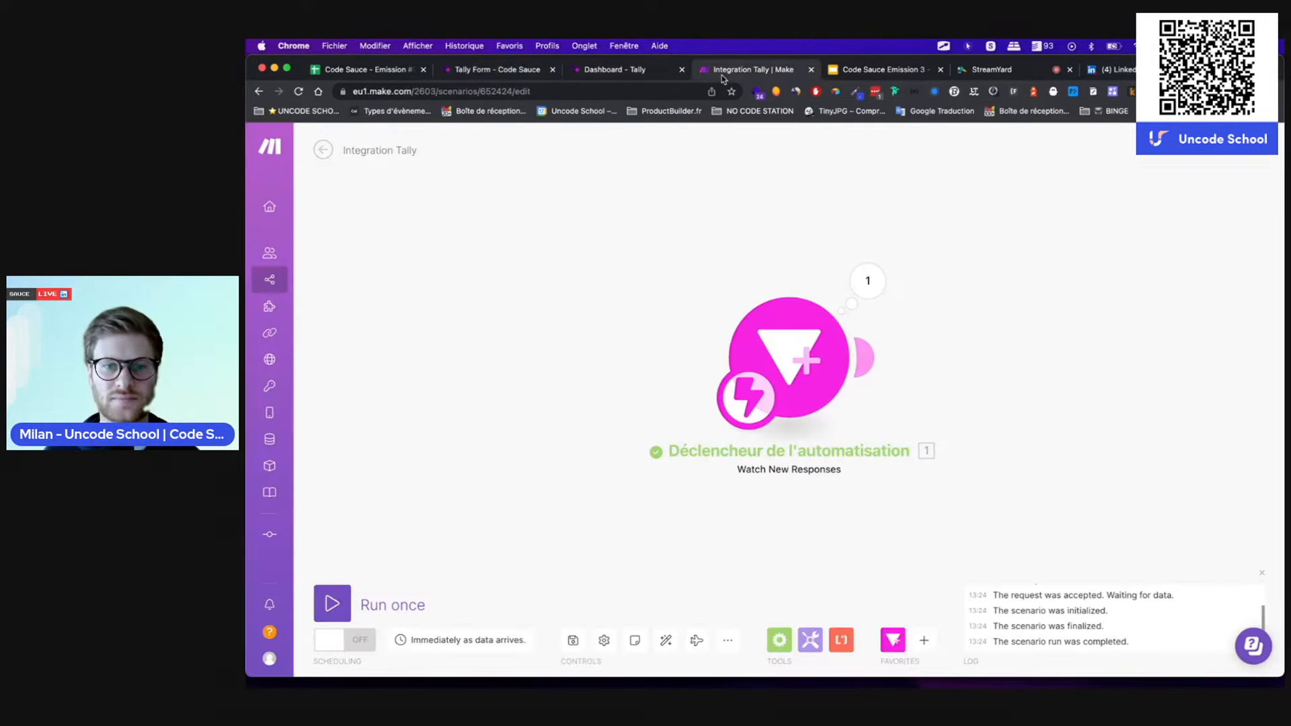
- Open the Tally trigger's run output and examine Operation 1 and Bundle 1, outlining each with a temporary rectangle
click(867, 289)
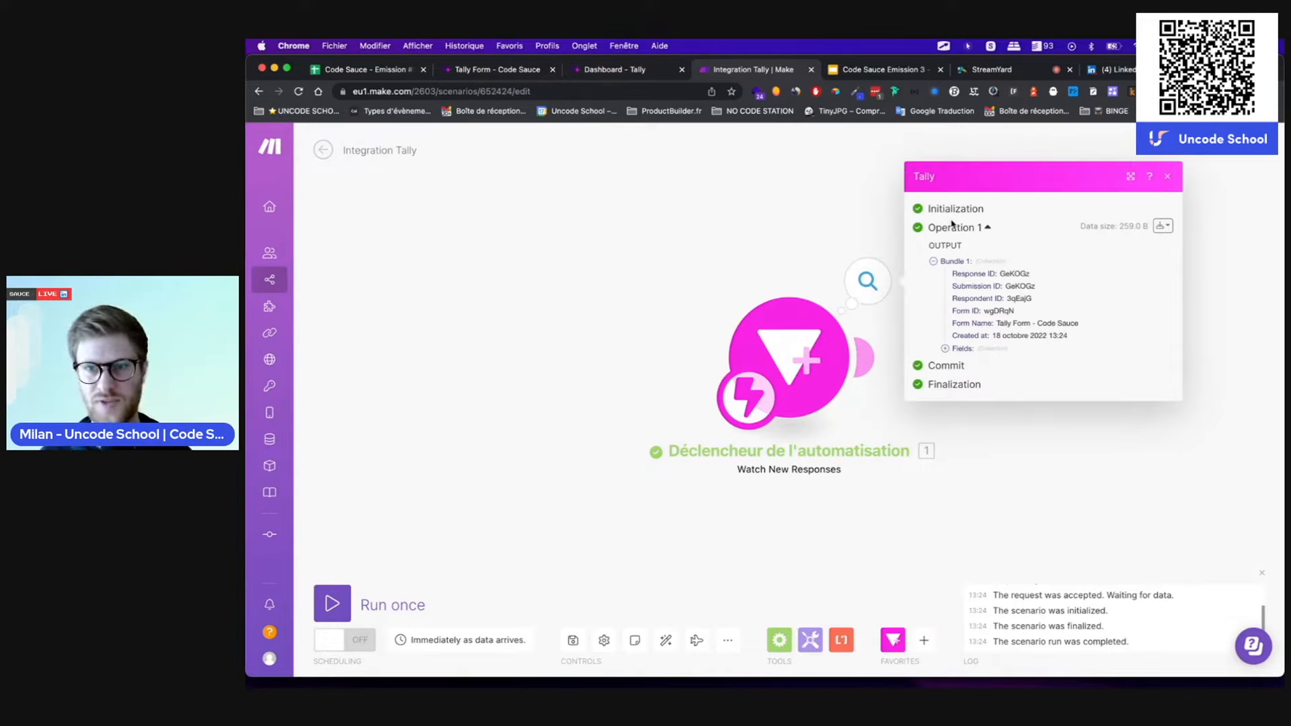
key(alt+Tab)
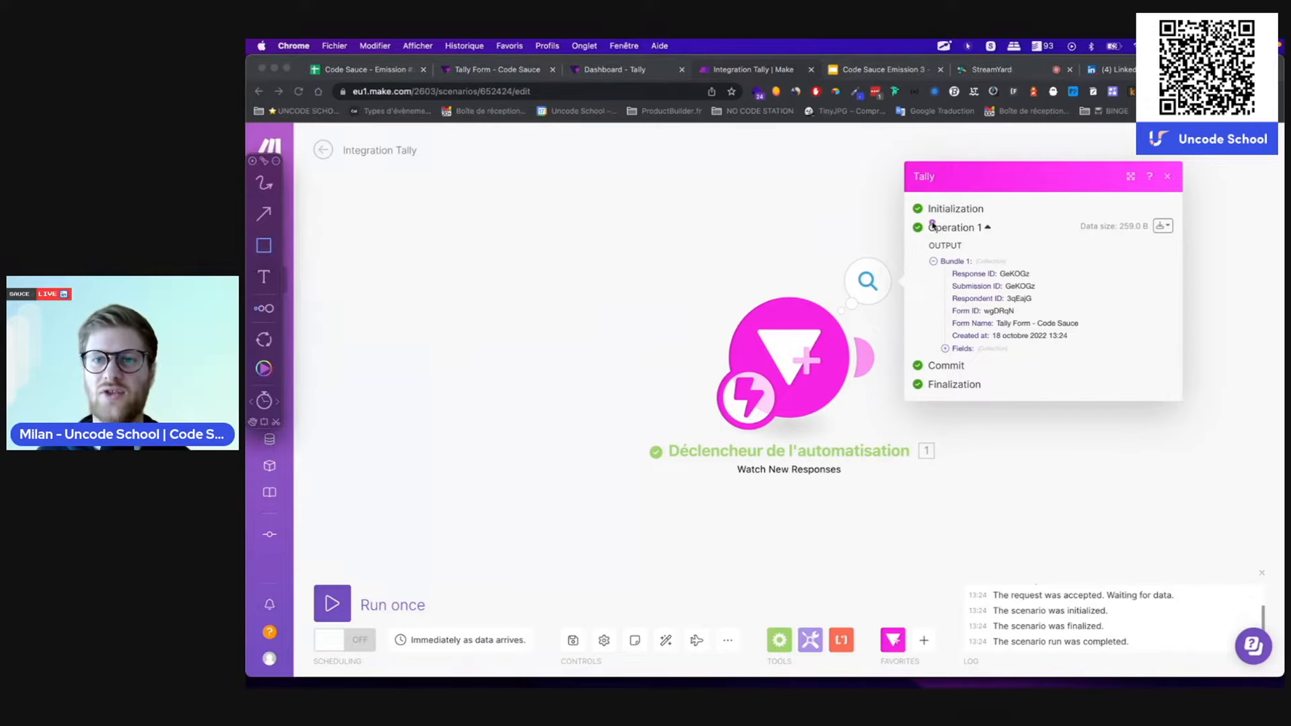
drag(906, 214, 1019, 242)
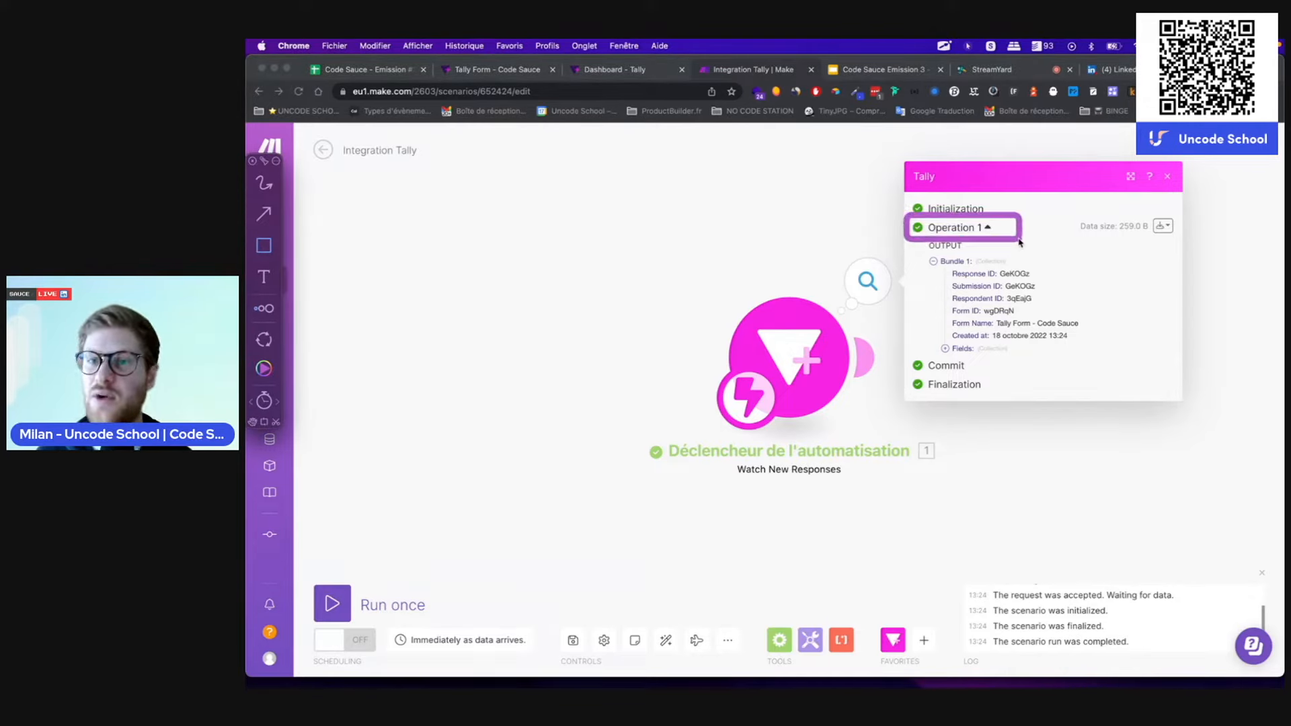
drag(922, 253, 1015, 273)
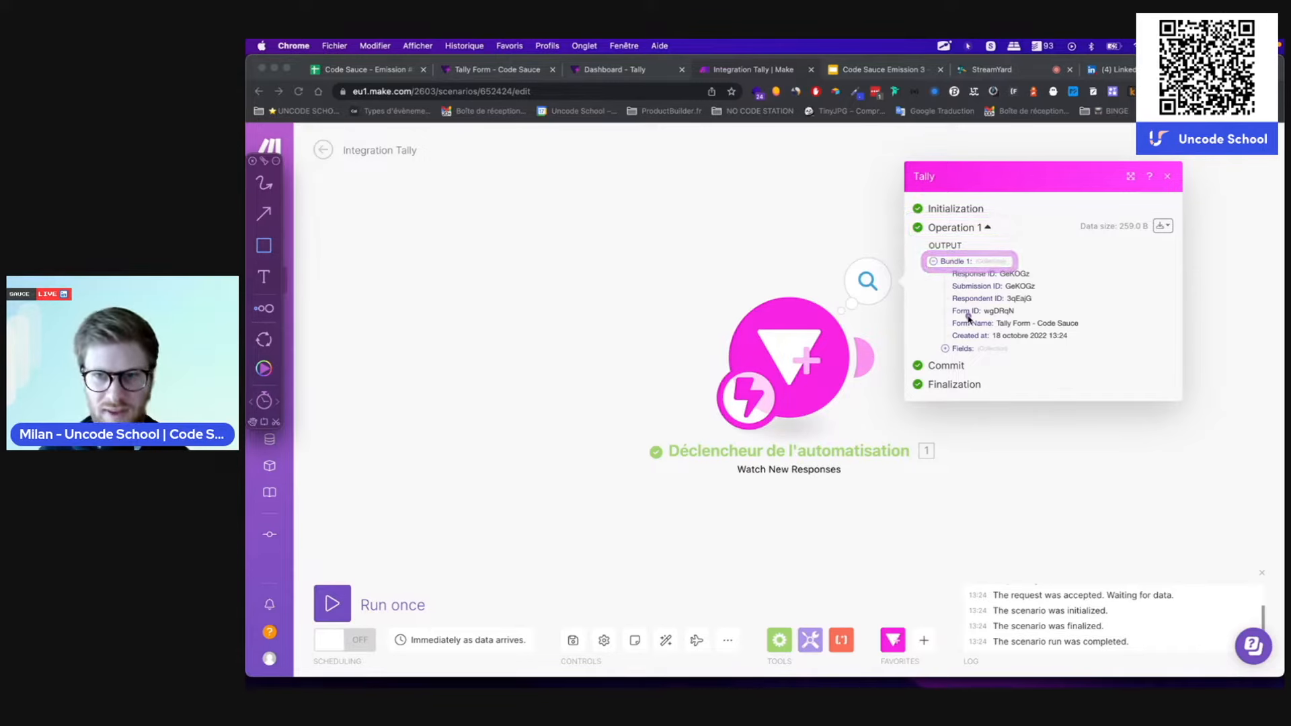
key(Escape)
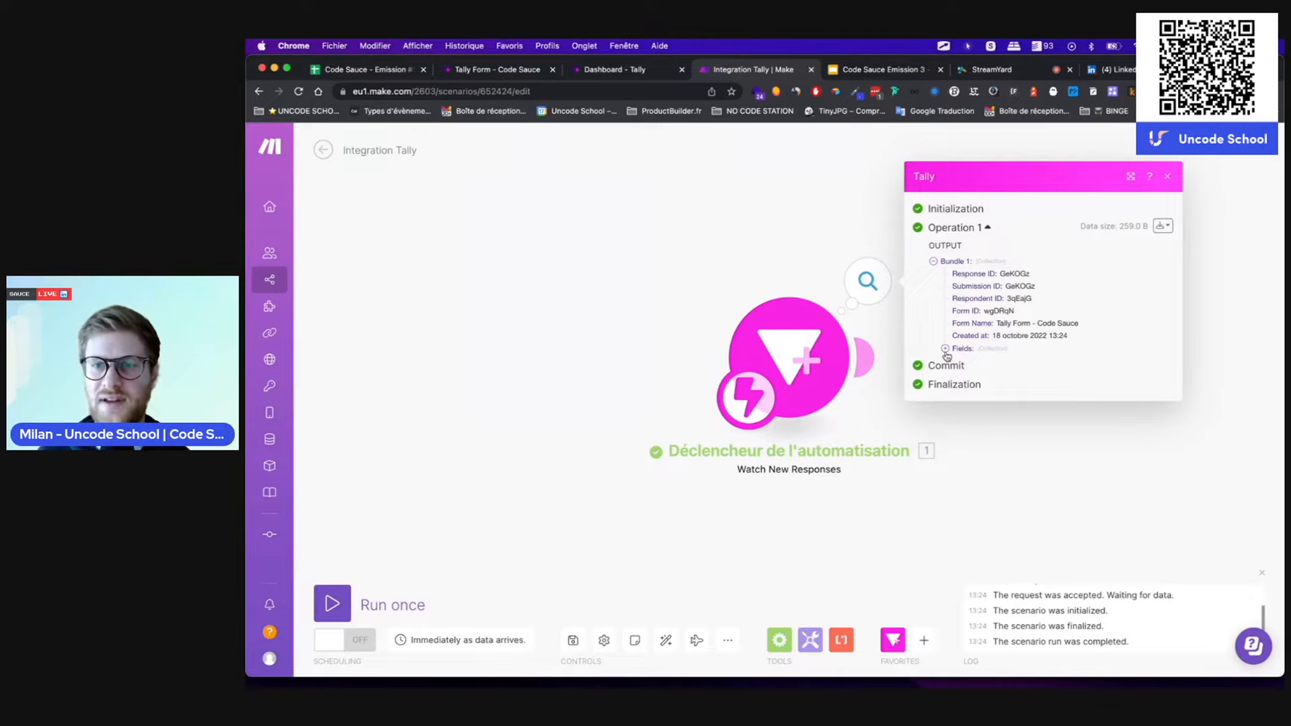
- Expand the bundle's Fields collection, examine the submitted first name, e-mail and budget, and close the output
click(945, 349)
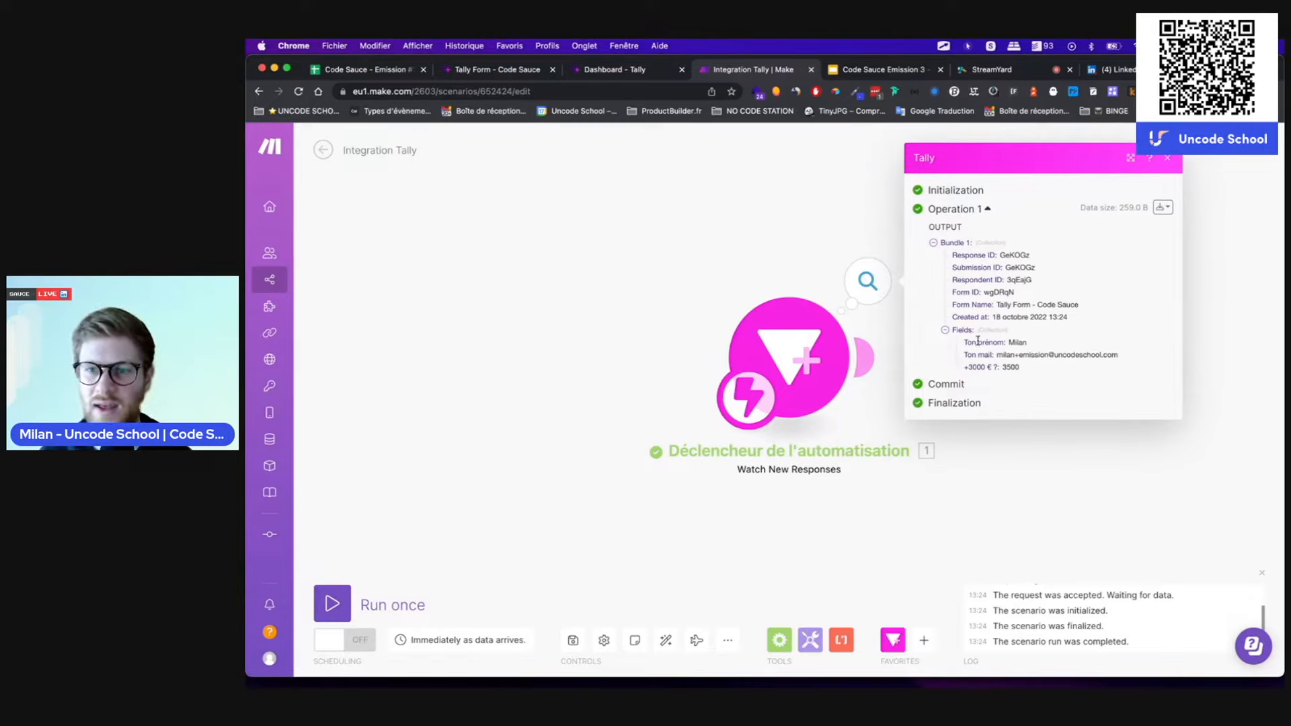
double_click(1019, 342)
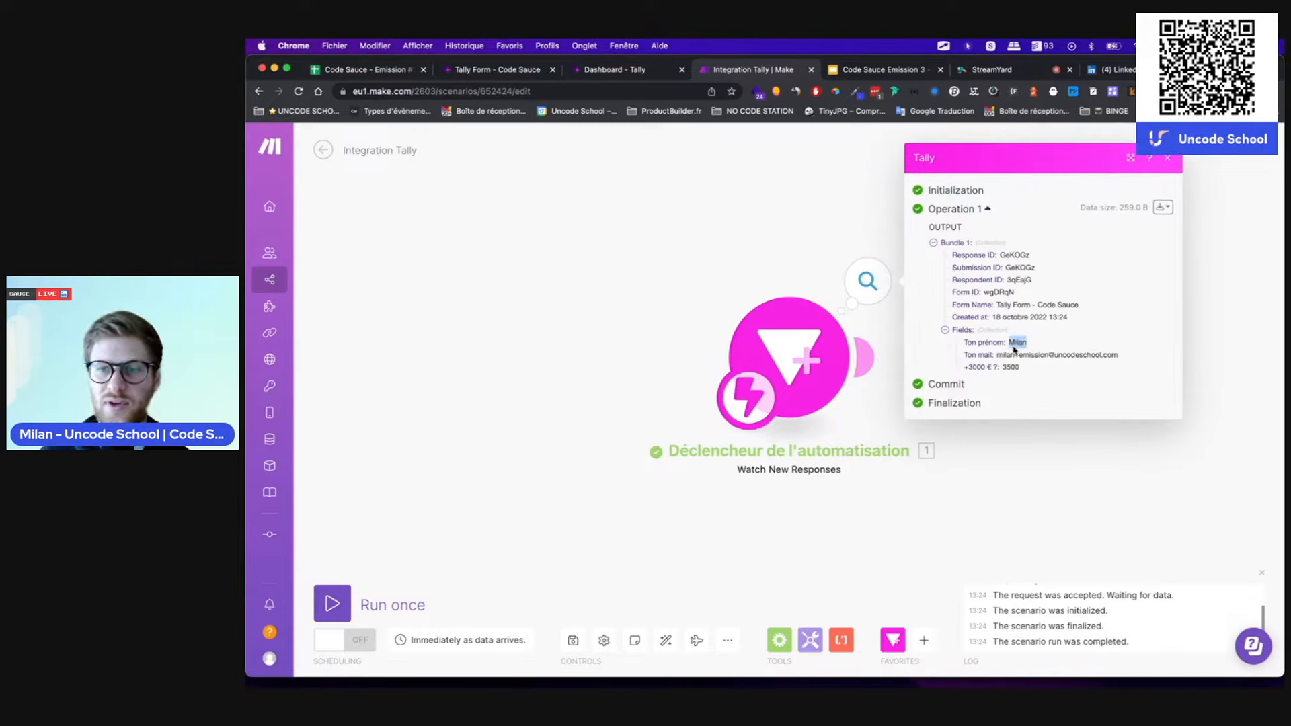
double_click(1017, 344)
double_click(1008, 356)
double_click(1010, 368)
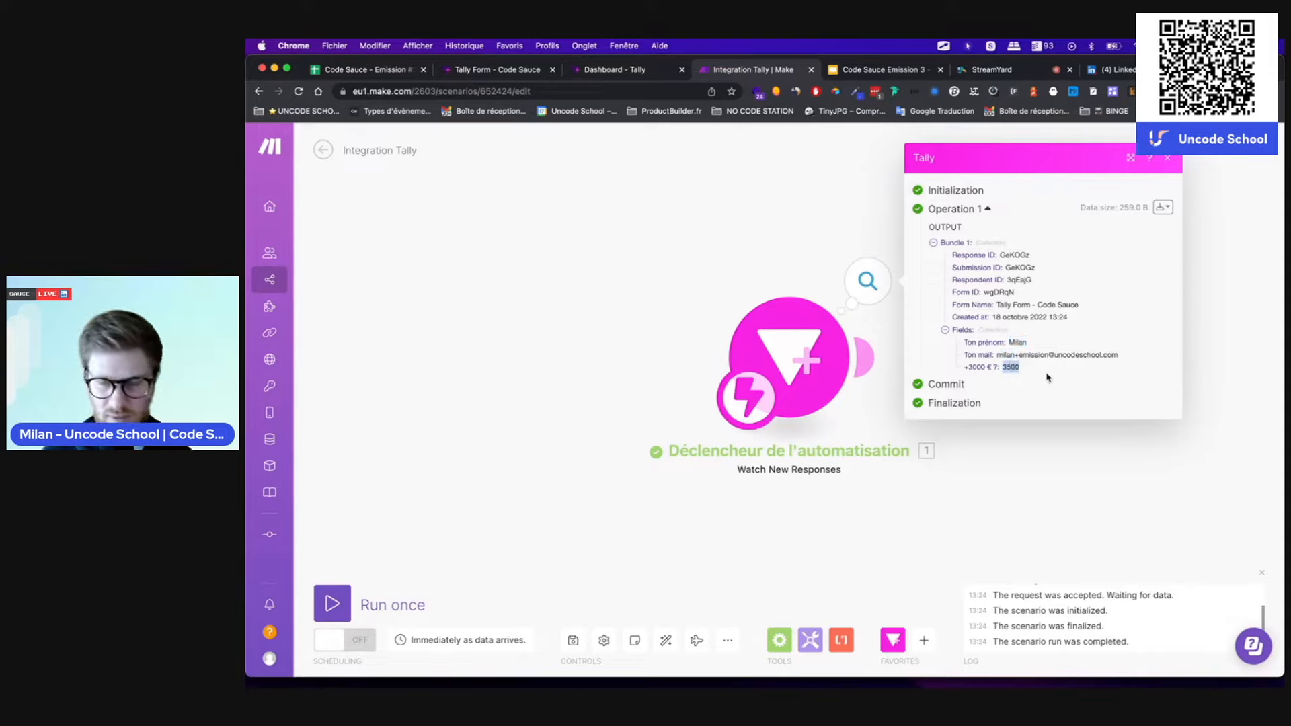
key(ctrl+Tab)
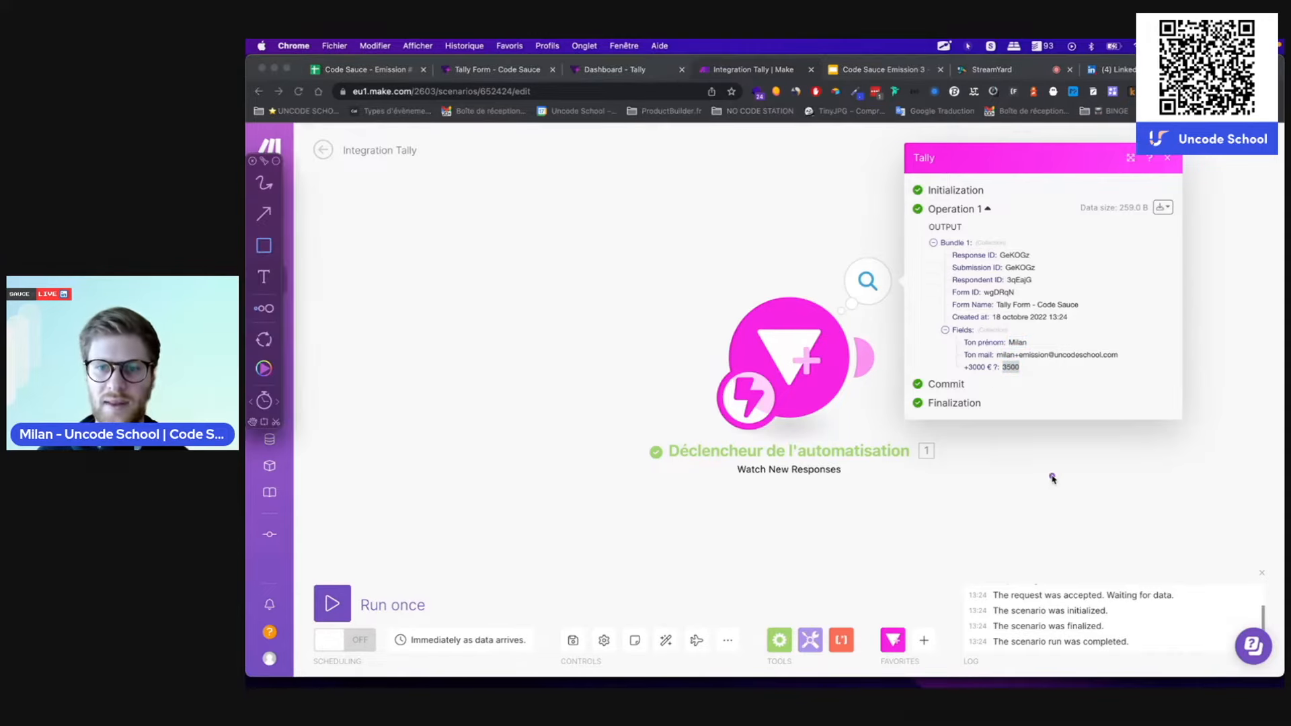
click(1048, 493)
key(Escape)
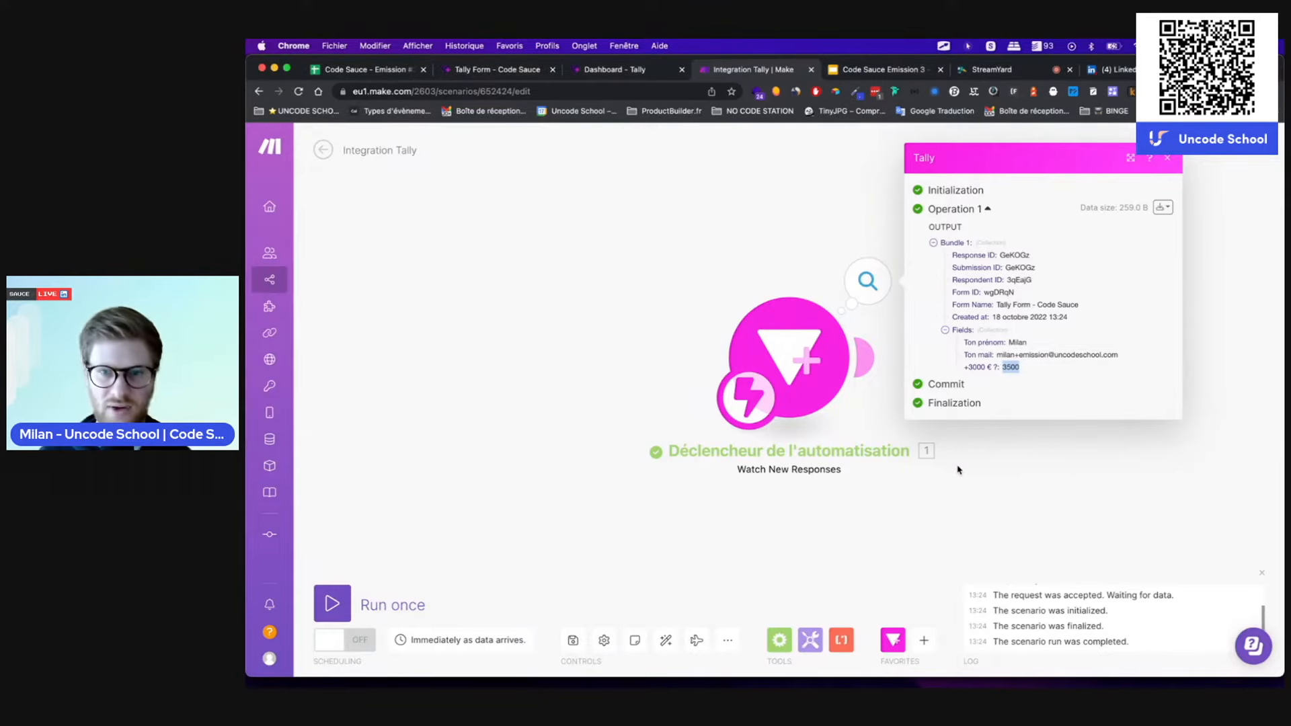
click(1009, 471)
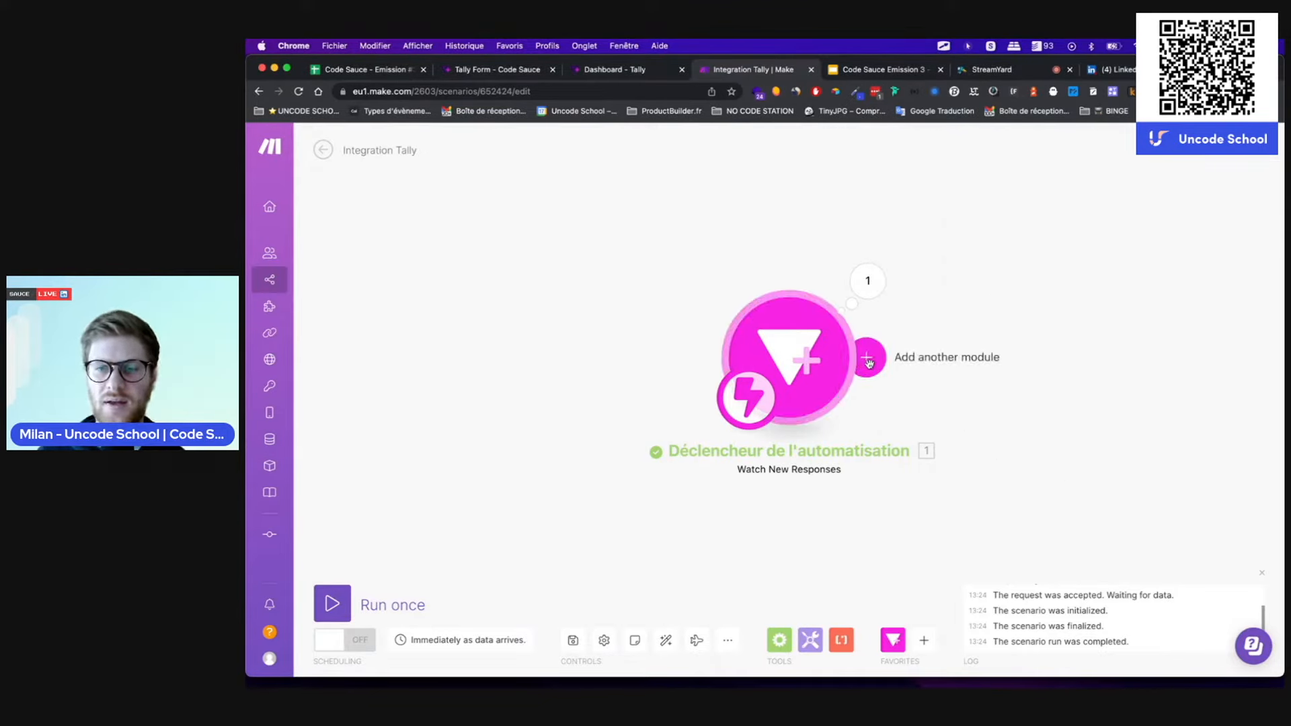
- Add a Google Sheets "Add a Row" module after the Tally trigger
click(871, 361)
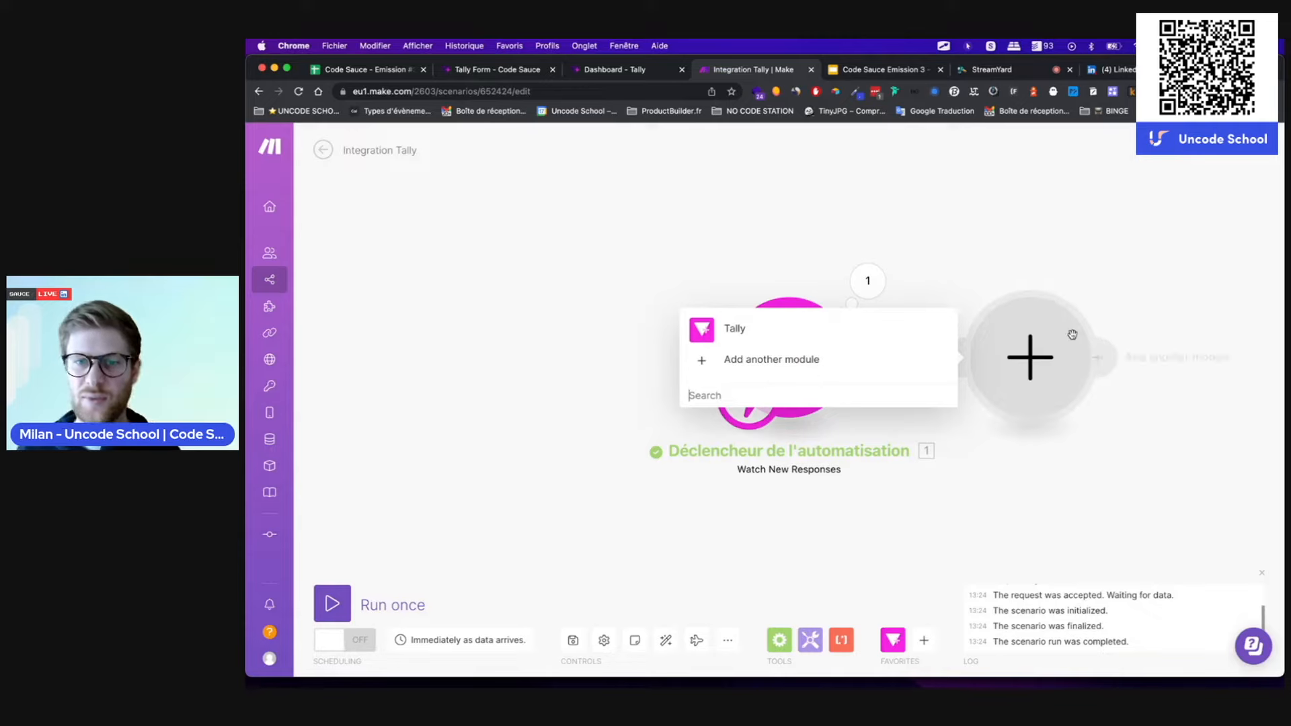
text(goo)
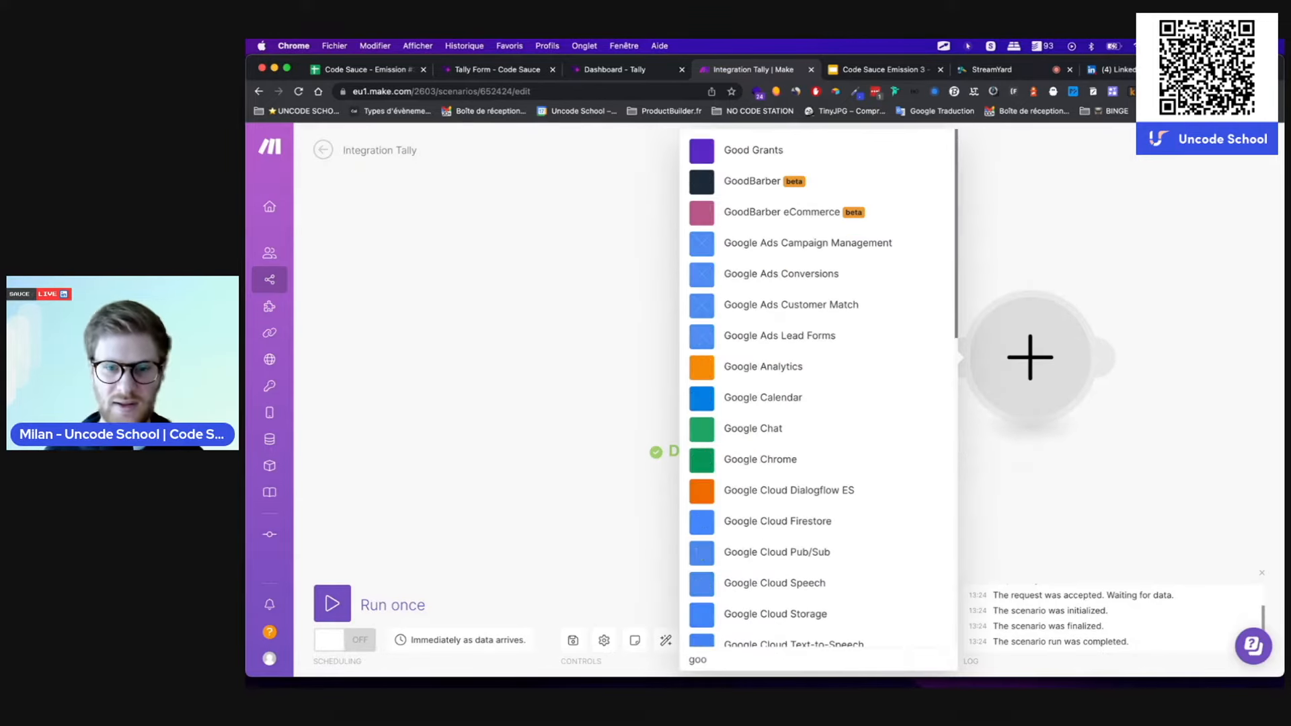
text(gle sh)
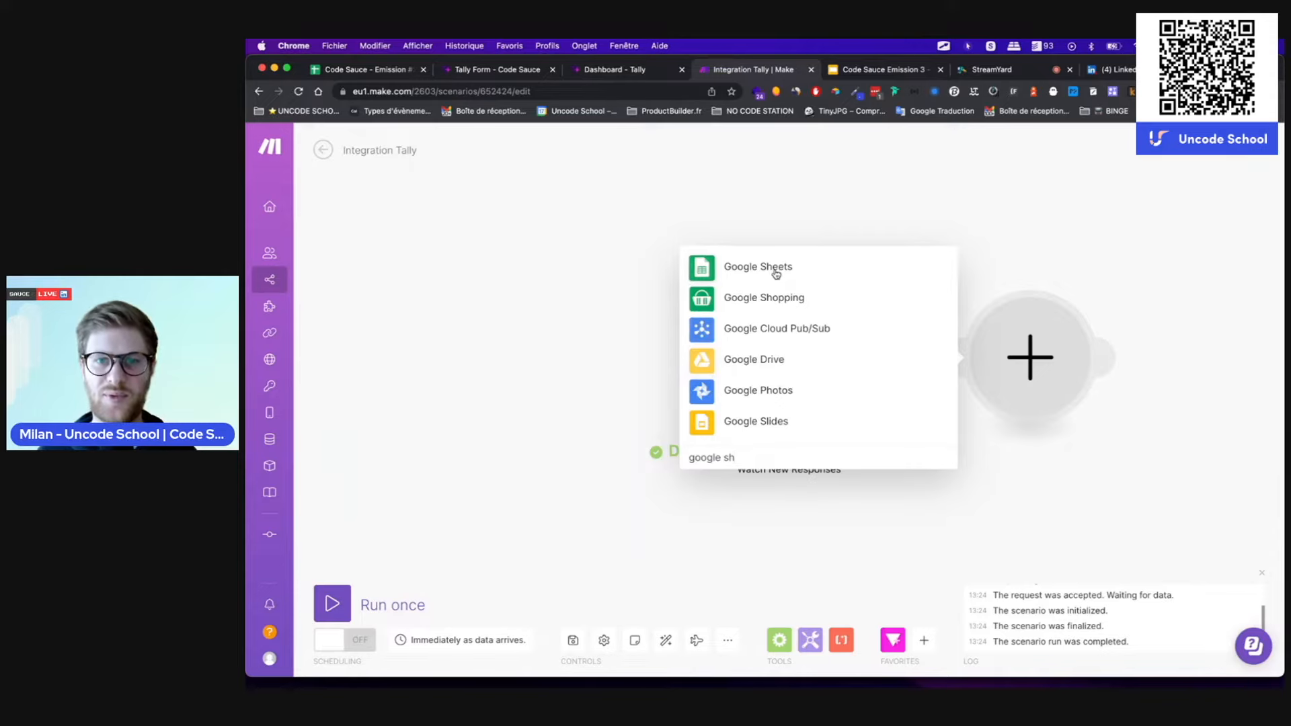
click(779, 269)
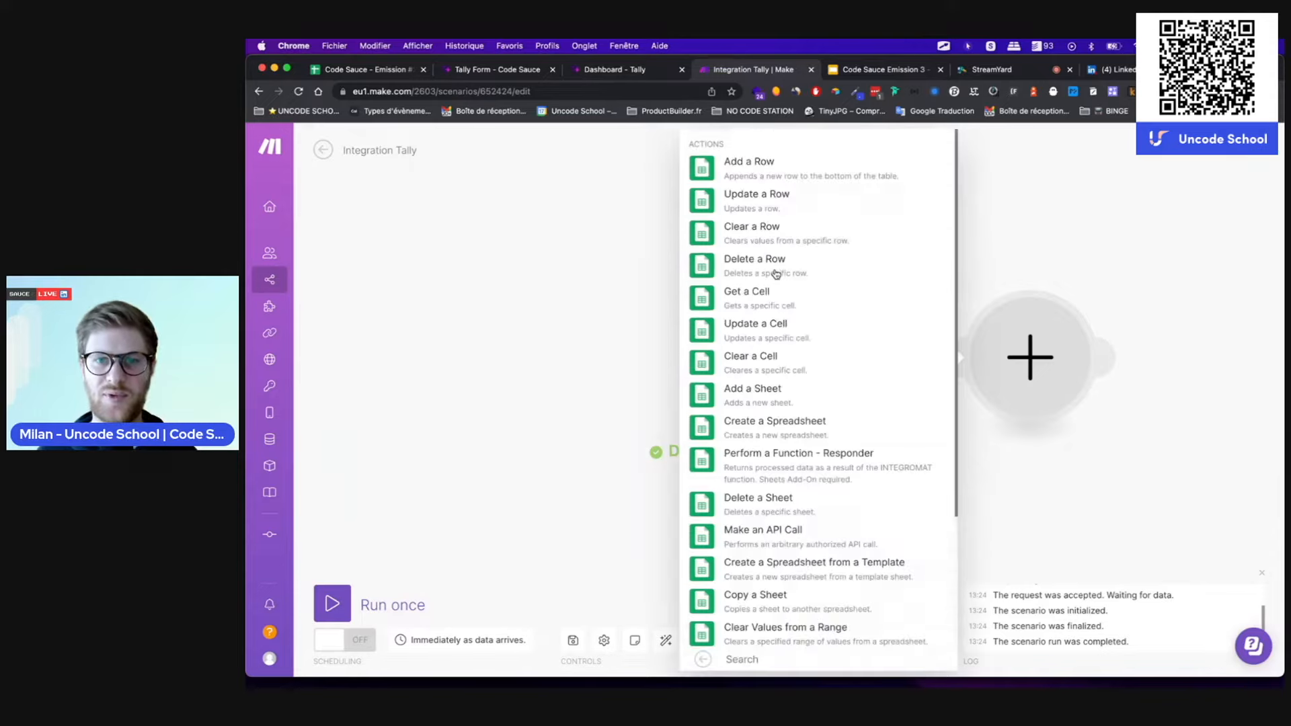
click(801, 167)
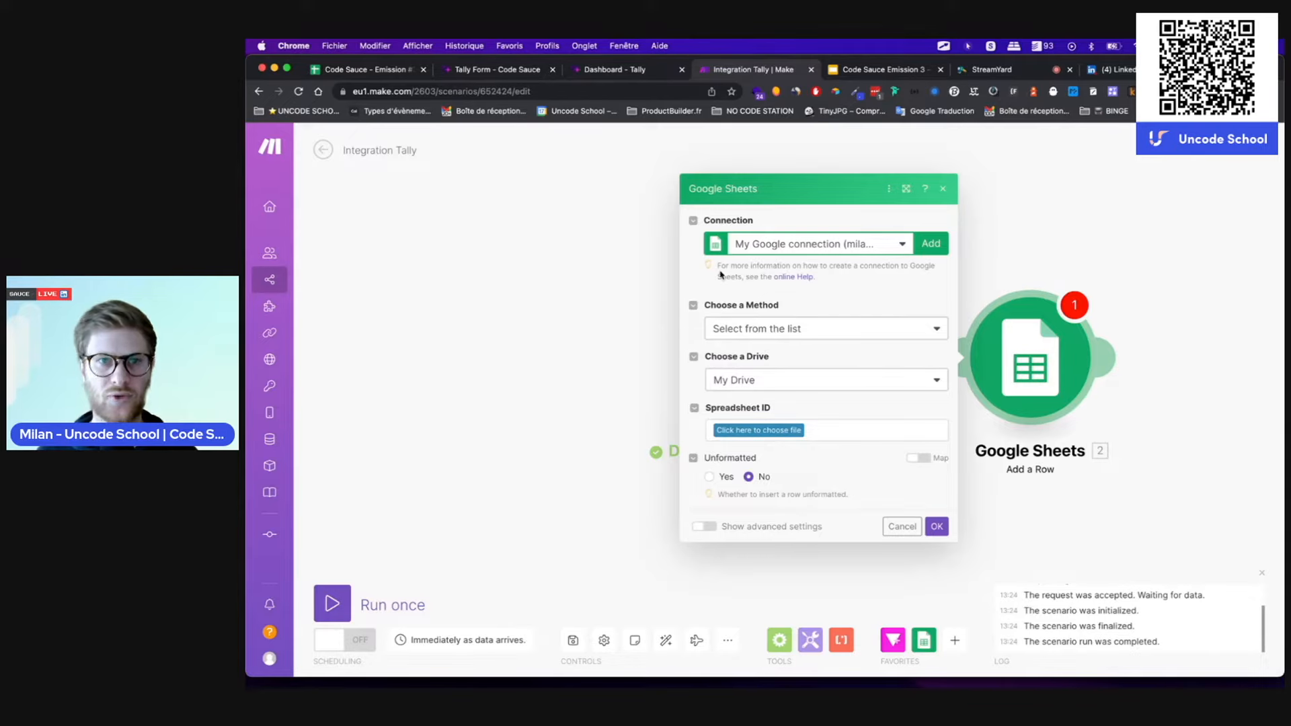
- Check the target spreadsheet, and set the Google Sheets module to the file Code Sauce - Emission #3 and sheet Feuille 1
click(401, 71)
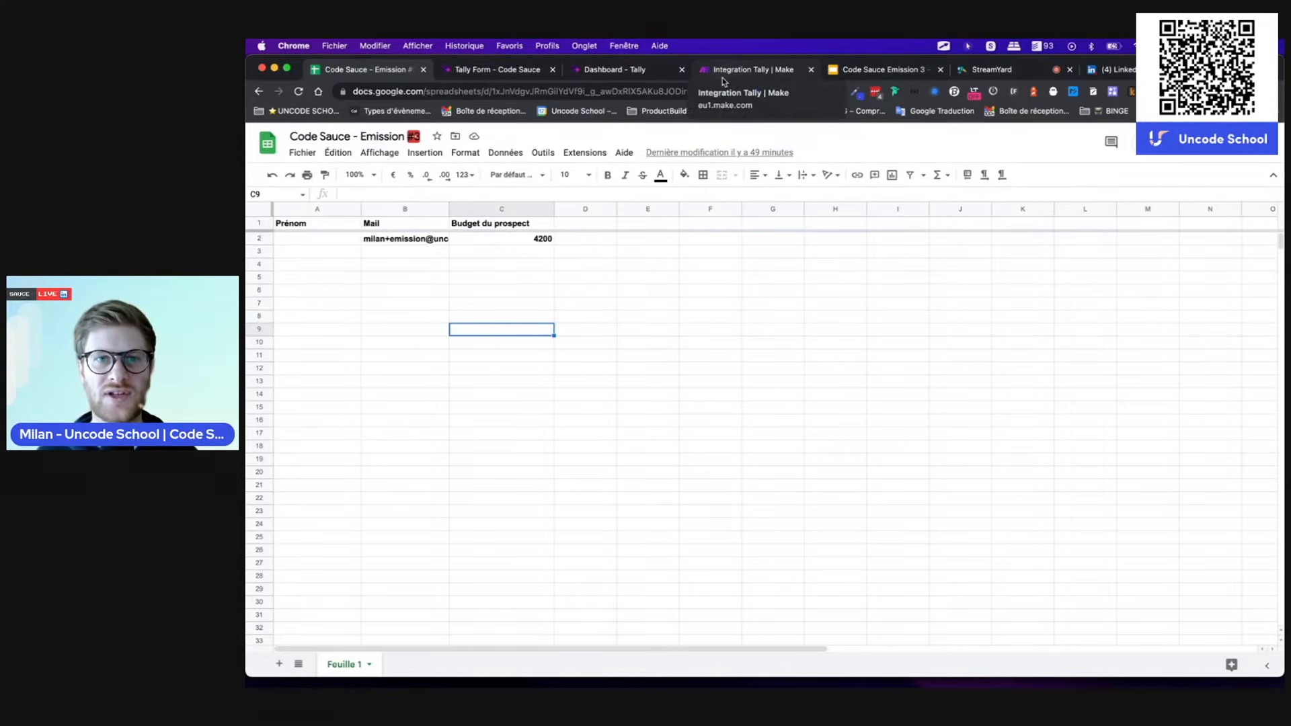
click(744, 76)
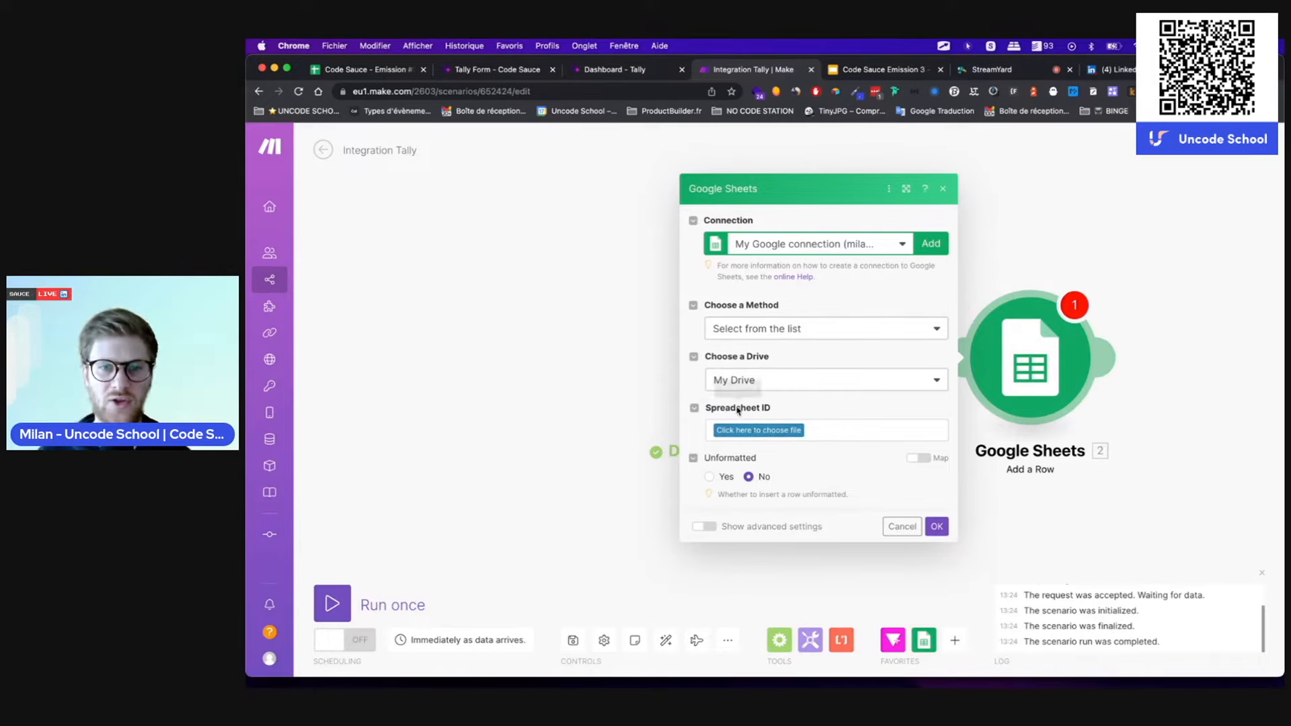
click(771, 434)
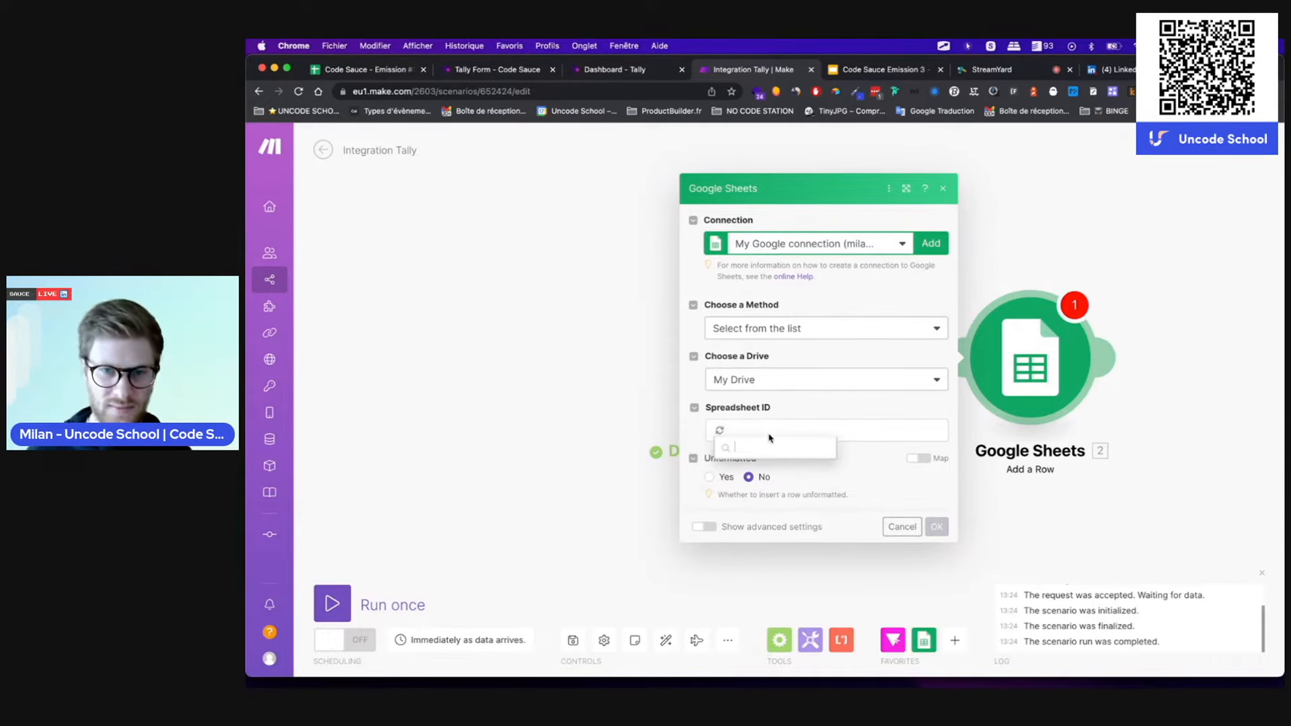
text(code sauce)
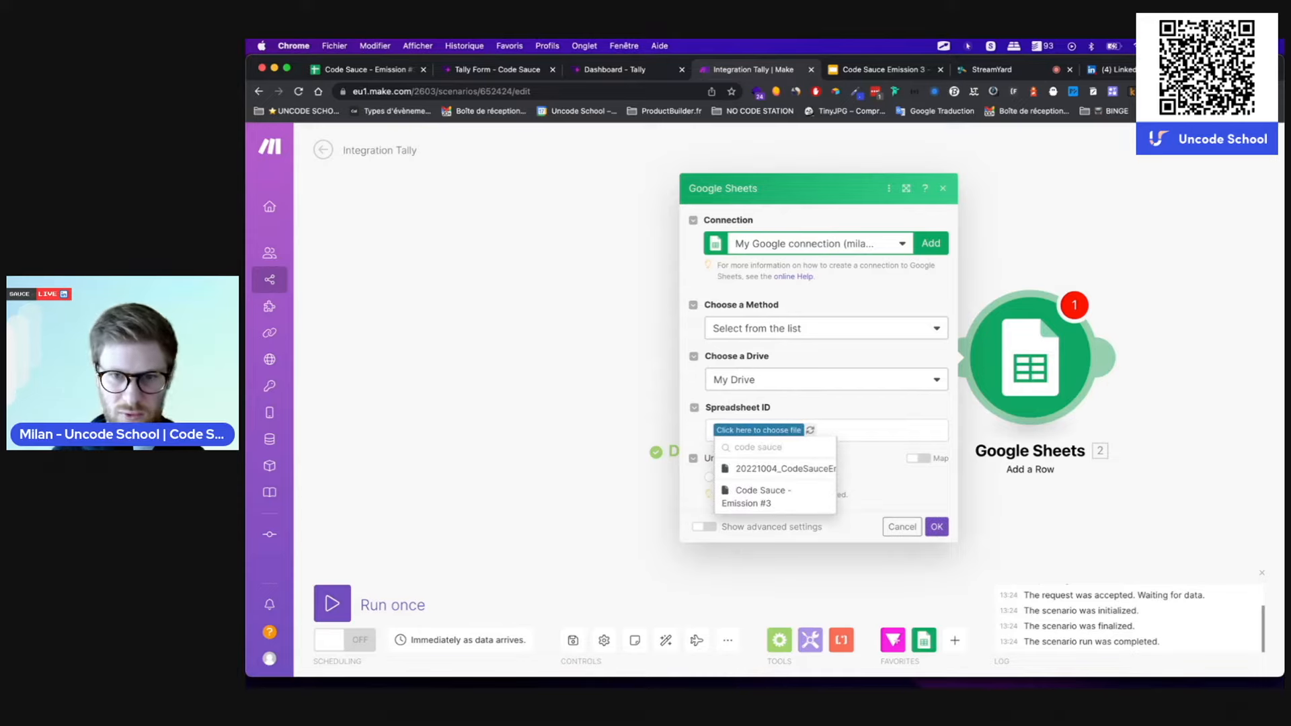
click(757, 493)
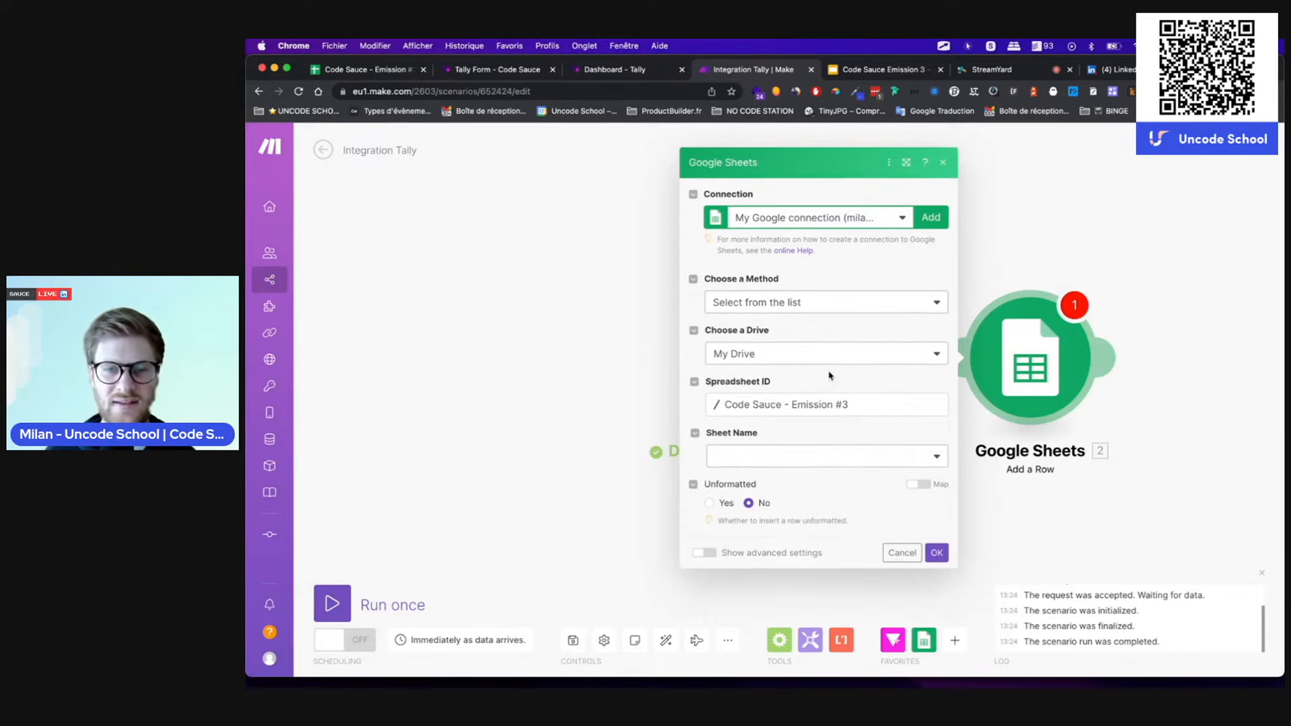
click(774, 467)
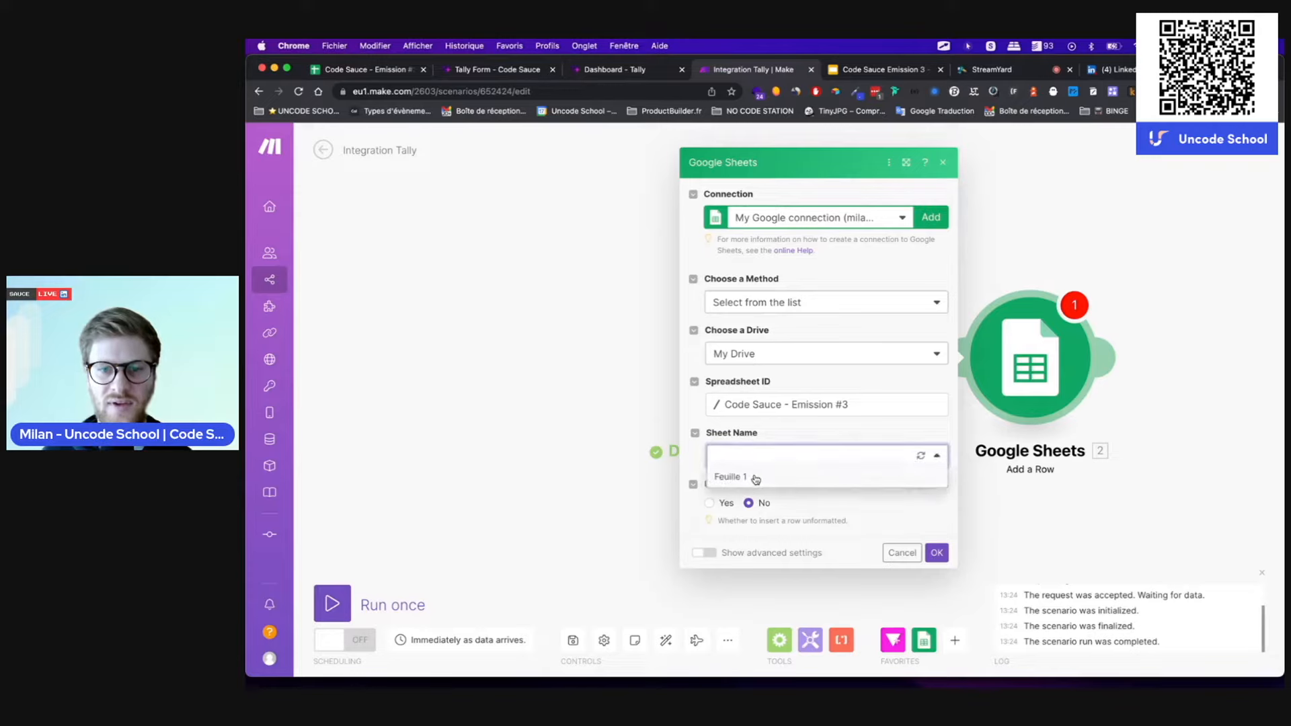
click(754, 477)
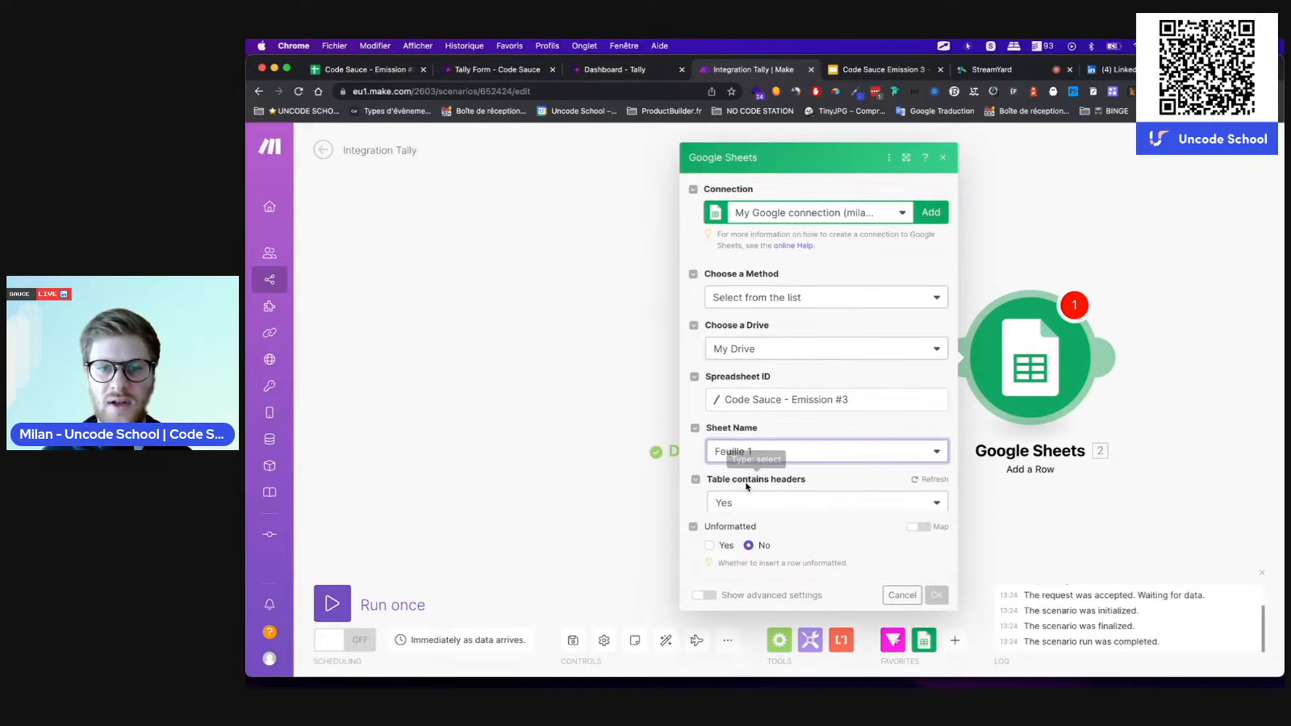
- Map Ton prénom, Ton mail and +3000 € ? to the Prénom, Mail and Budget du prospect columns, and apply the module settings
click(390, 70)
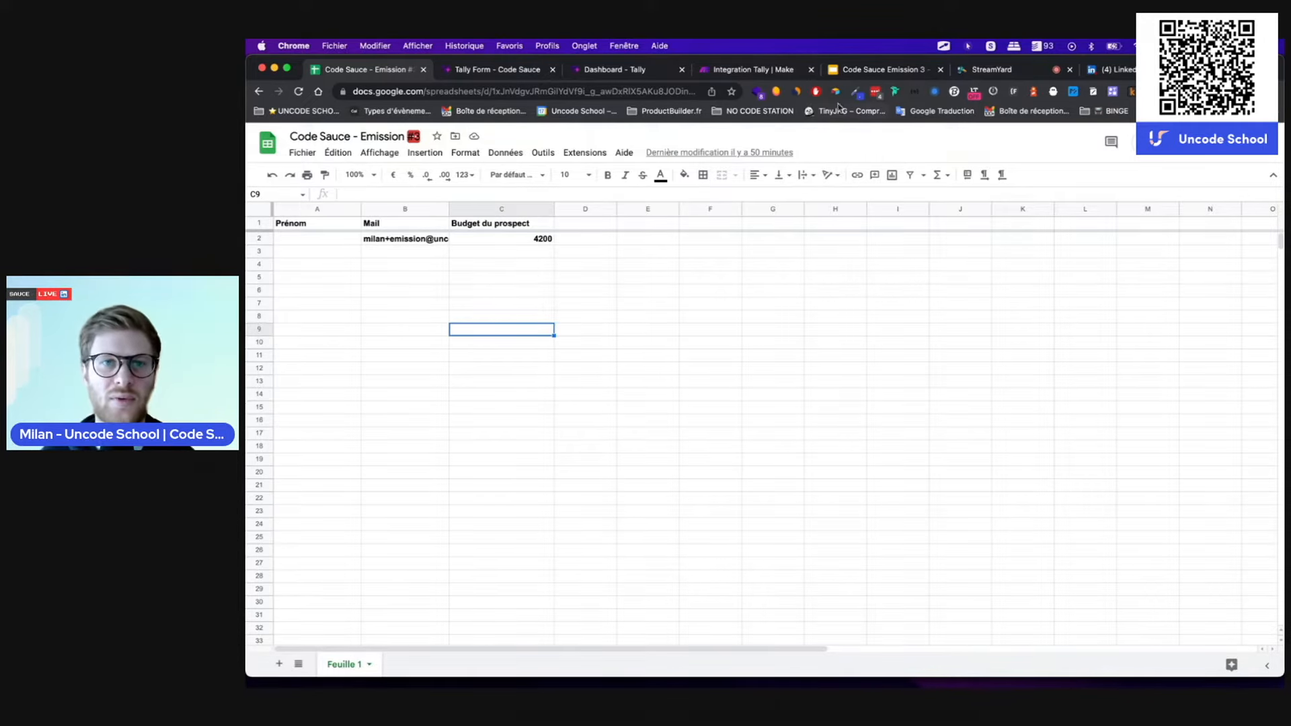
click(663, 74)
click(720, 74)
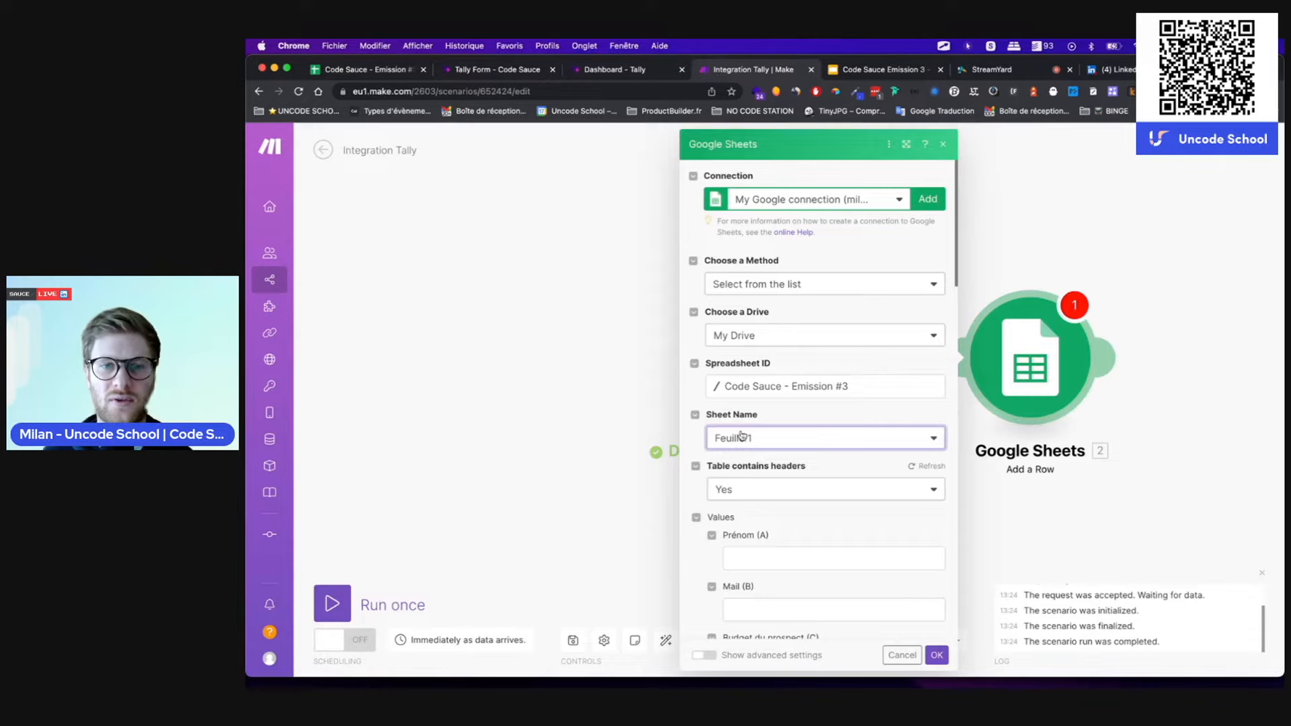
scroll(753, 515, down, 5)
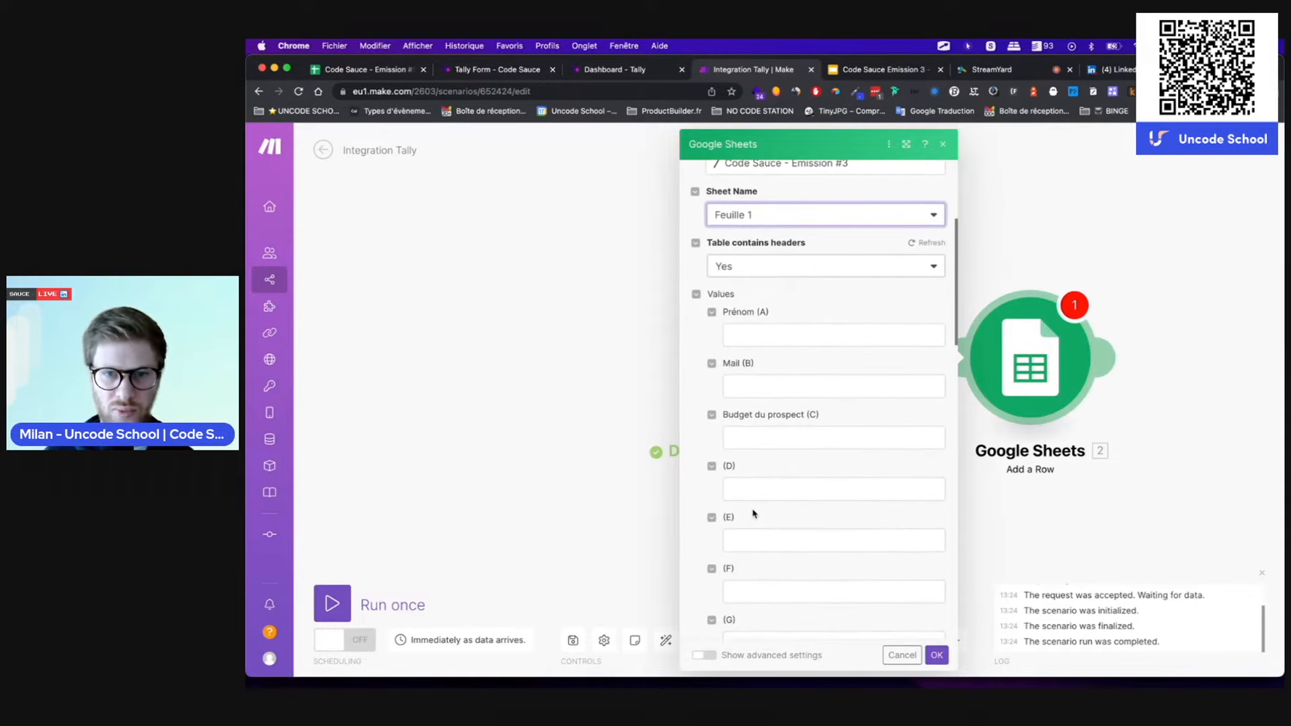
click(760, 336)
text(Mi)
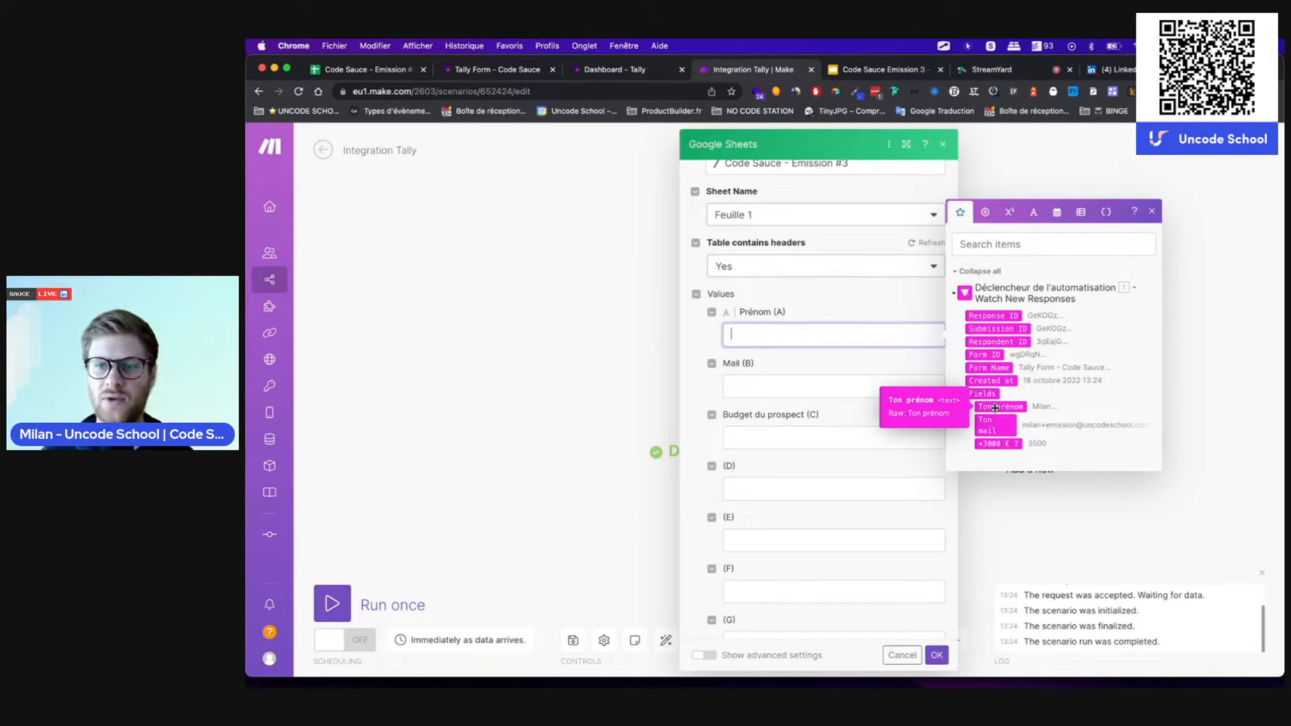
drag(996, 407, 764, 338)
click(791, 388)
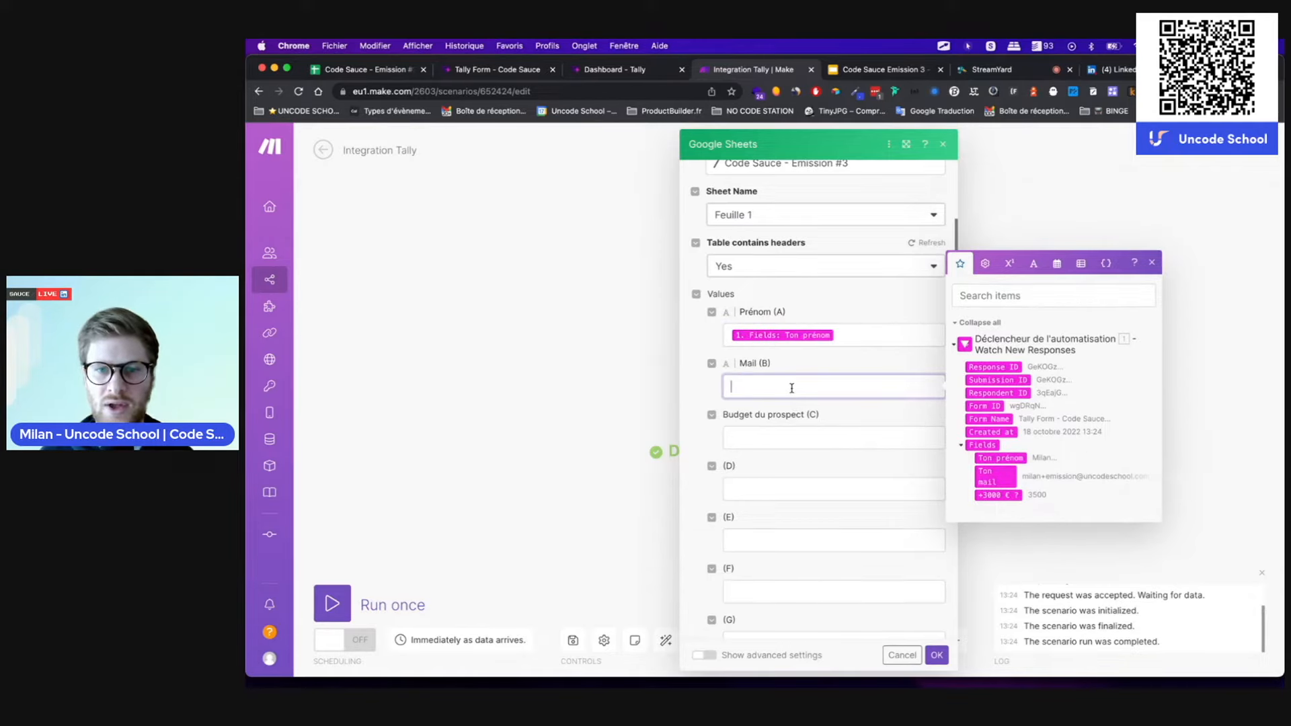
click(1005, 475)
click(755, 442)
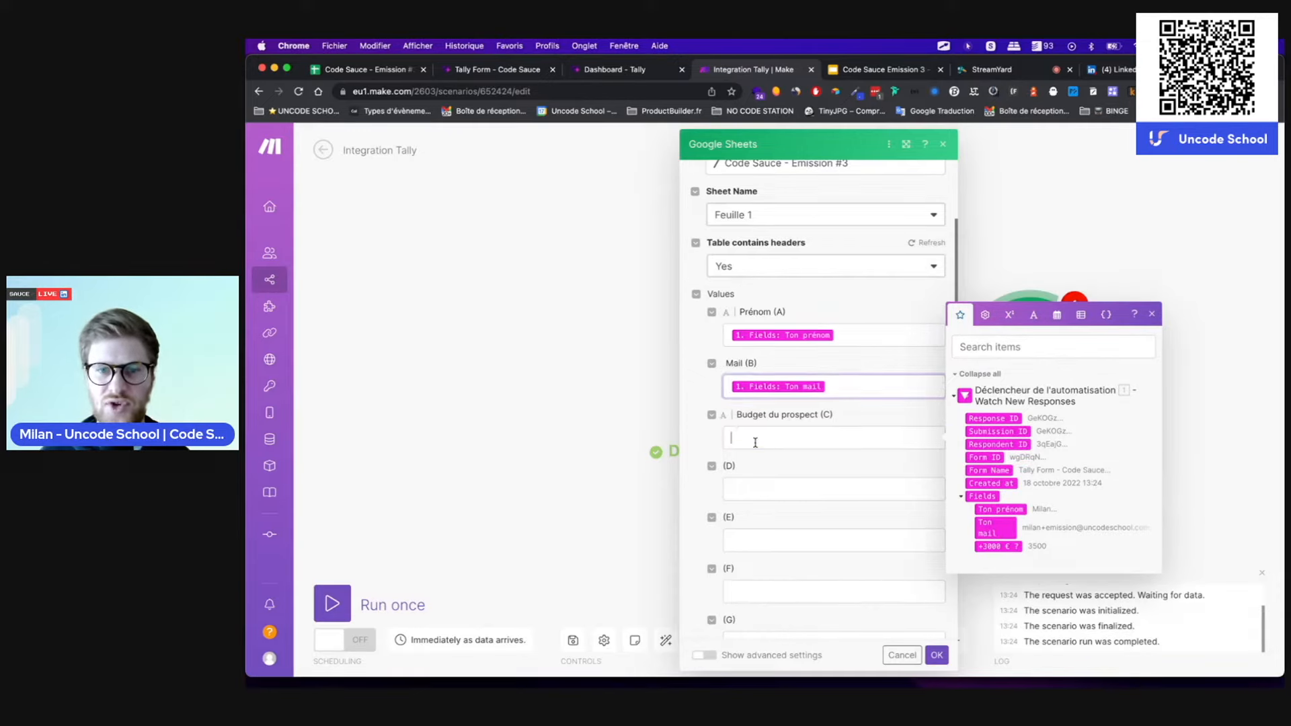
click(994, 547)
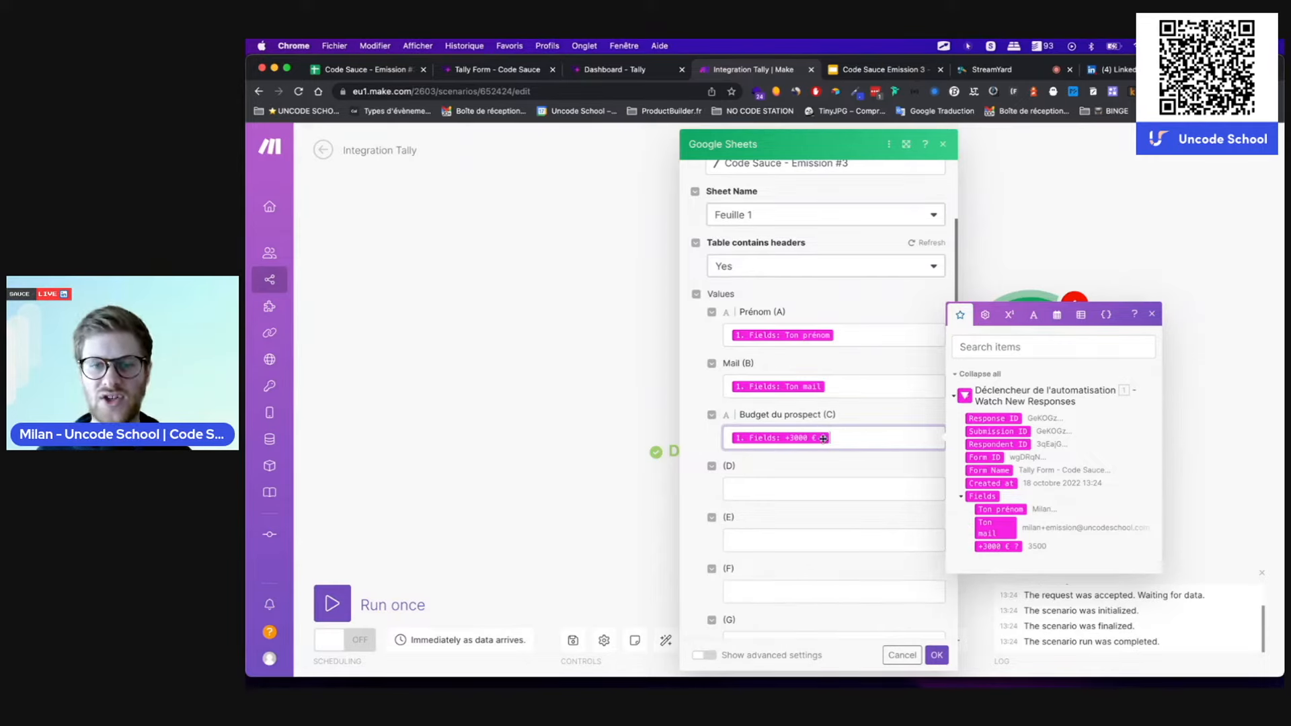
click(944, 658)
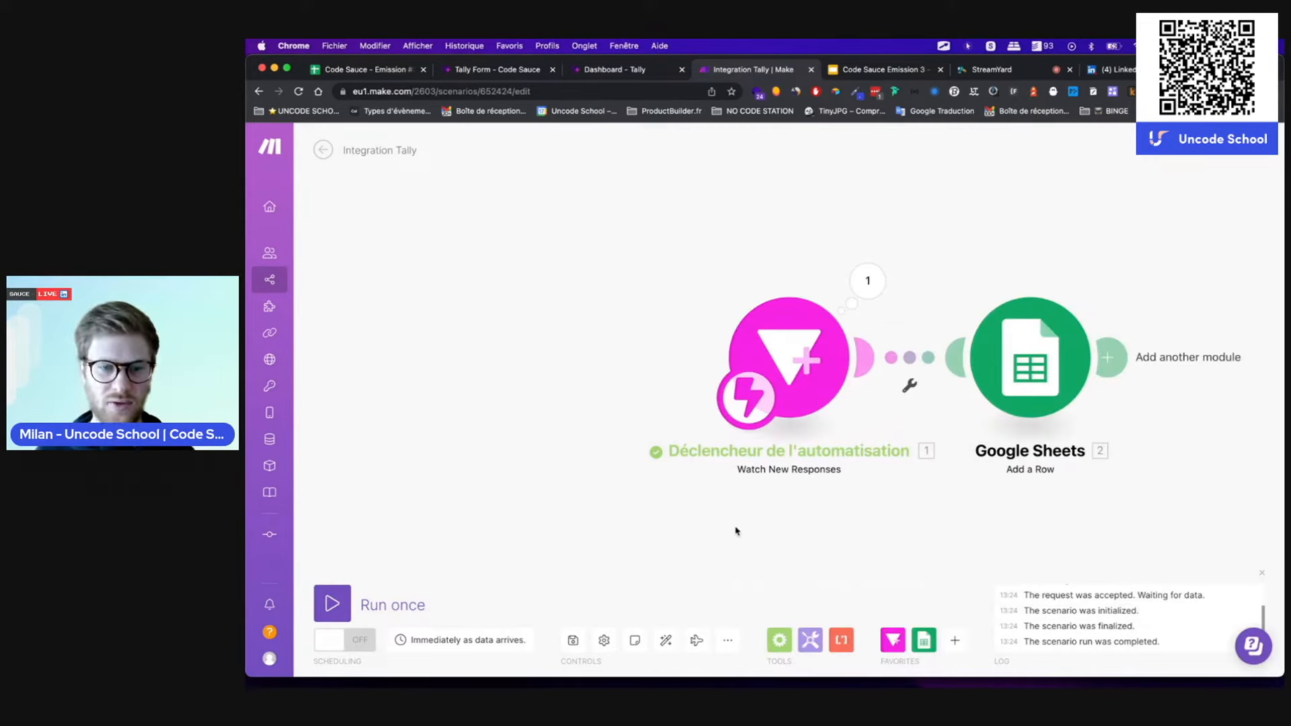
- Auto-align the scenario's modules and run the whole scenario once
click(666, 640)
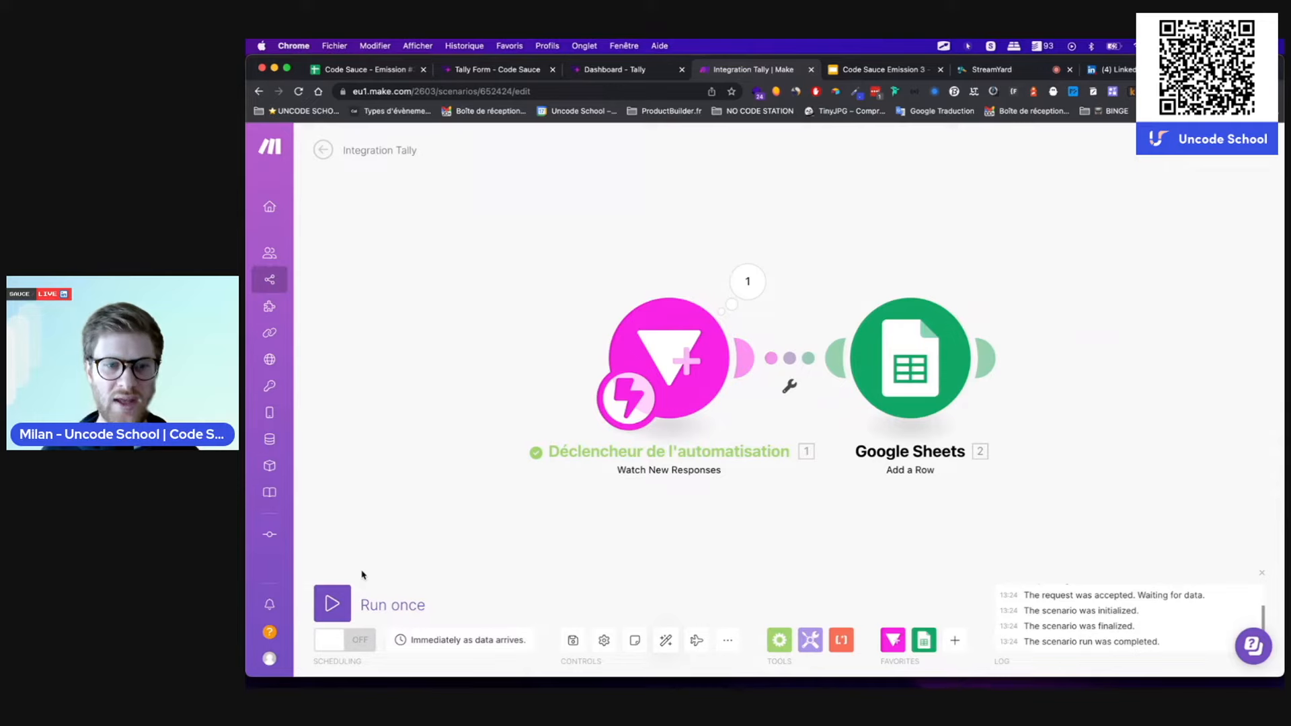
click(332, 604)
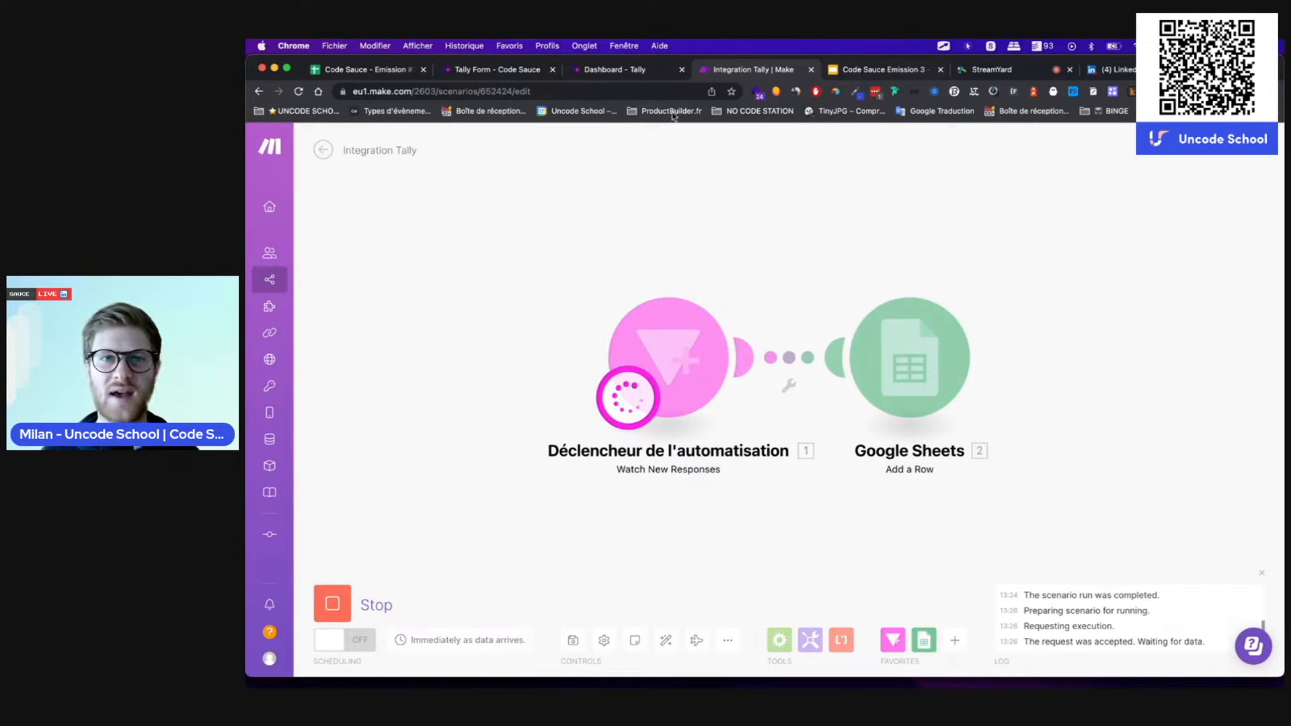
- Reload the Tally form, enter the respondent's first name and e-mail, set the minimum budget to 3500, and submit it
click(492, 71)
key(super+r)
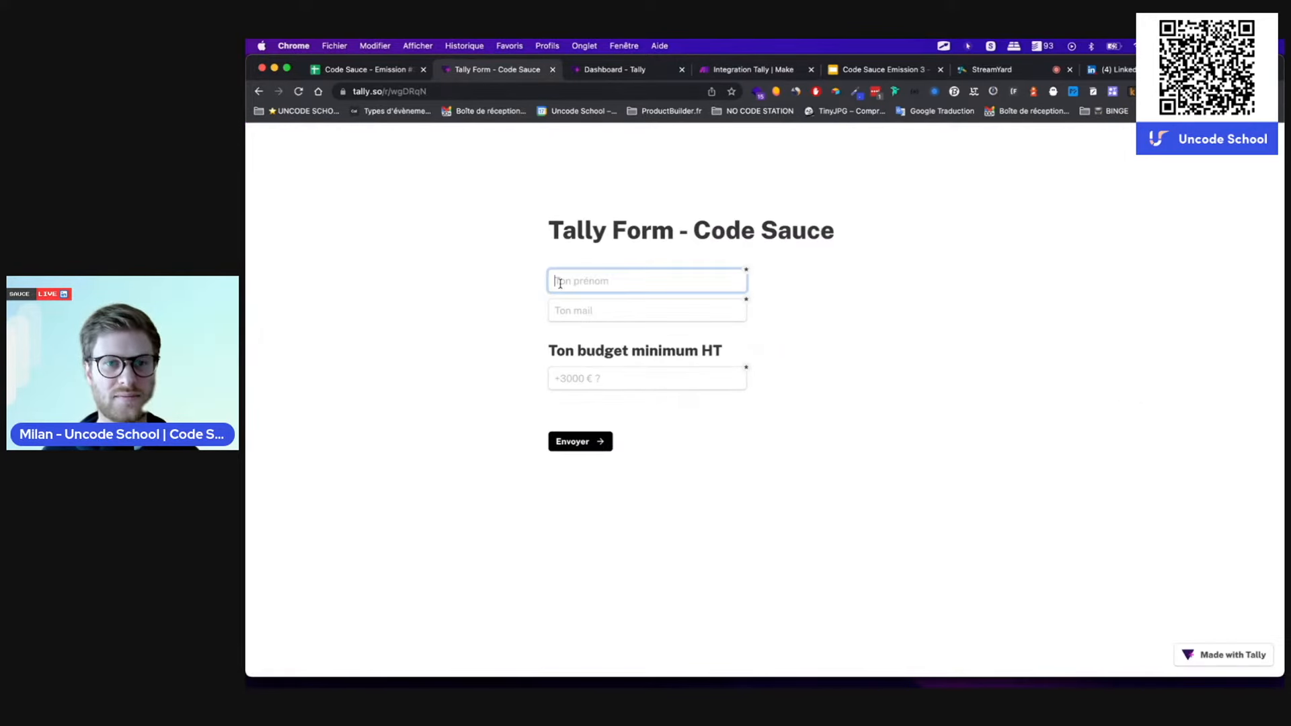
text(Milan)
click(629, 316)
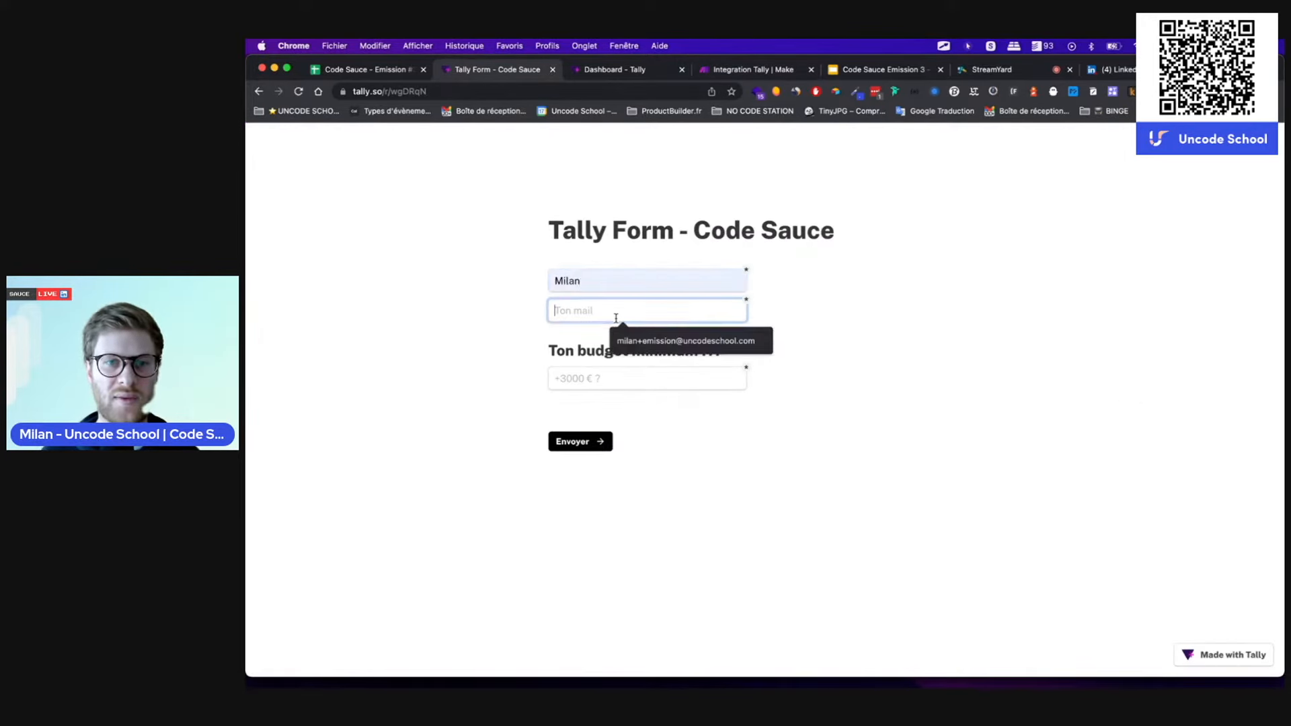
click(631, 340)
click(584, 382)
click(625, 432)
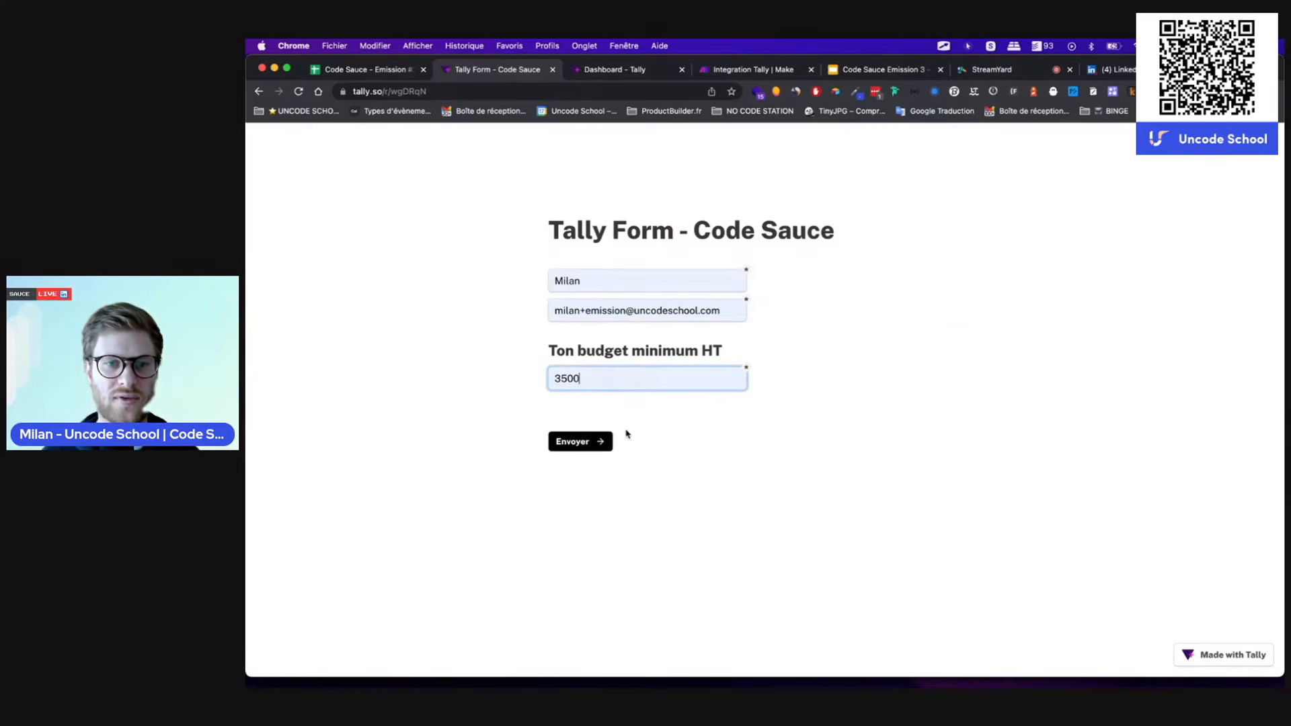
click(577, 444)
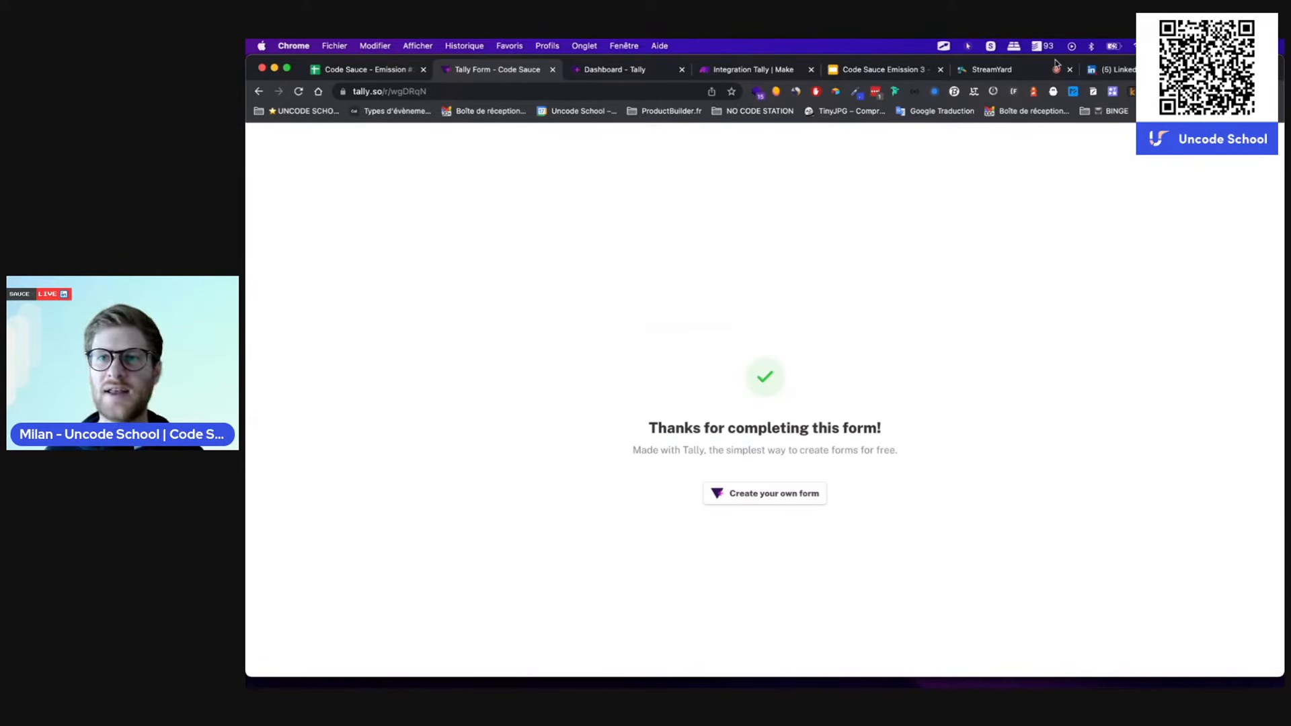
- Check the Google Sheets module's output bundle in Make and the newly added row in the Code Sauce spreadsheet
click(737, 70)
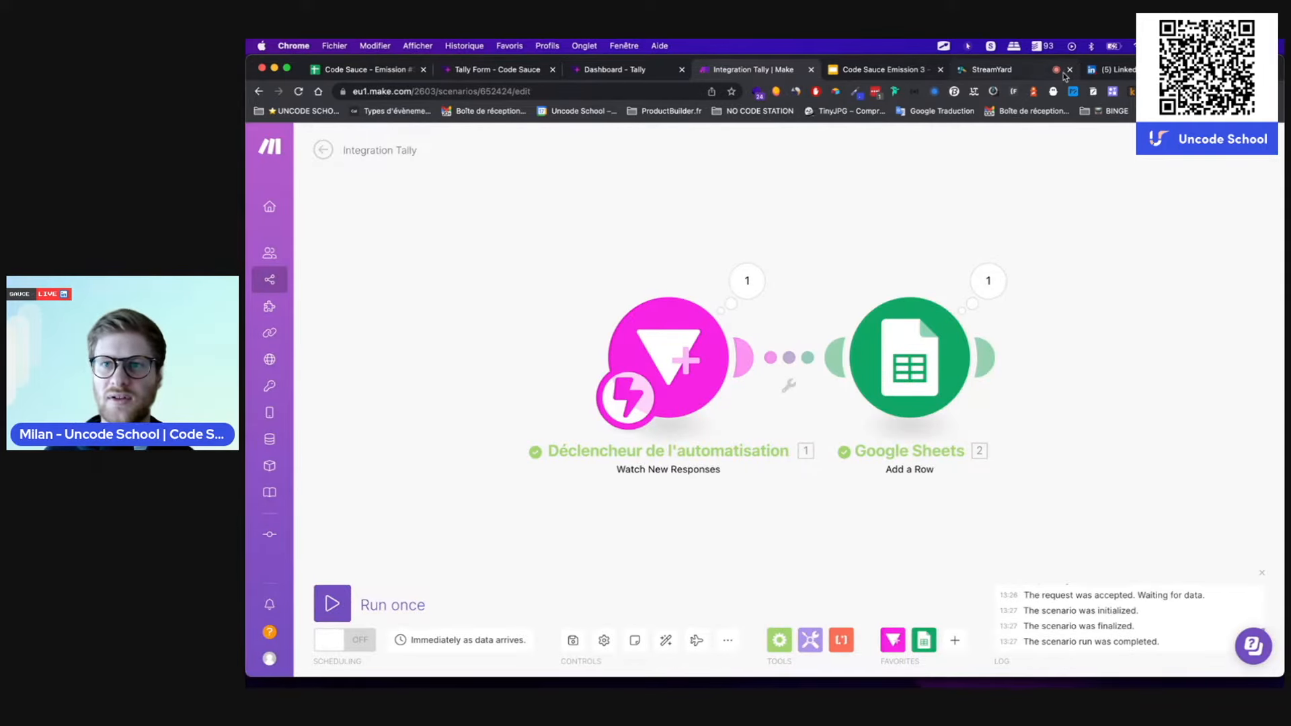
click(997, 71)
click(777, 75)
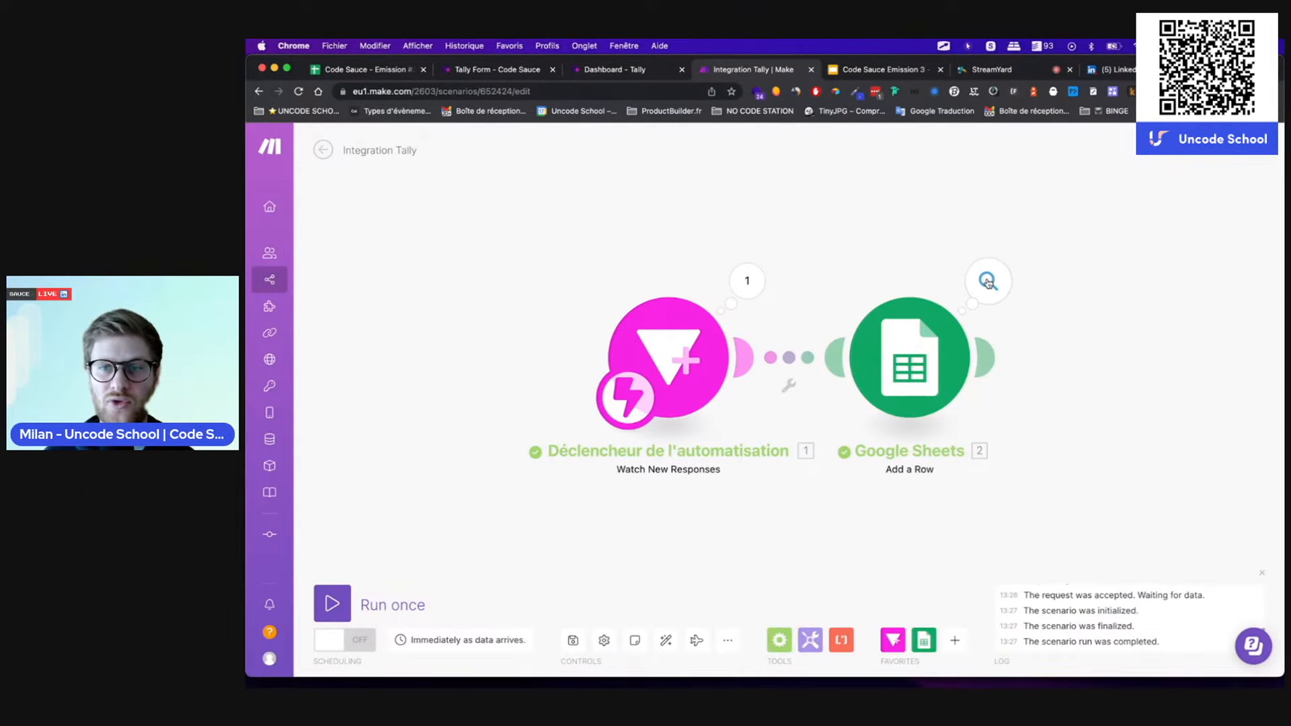
click(988, 283)
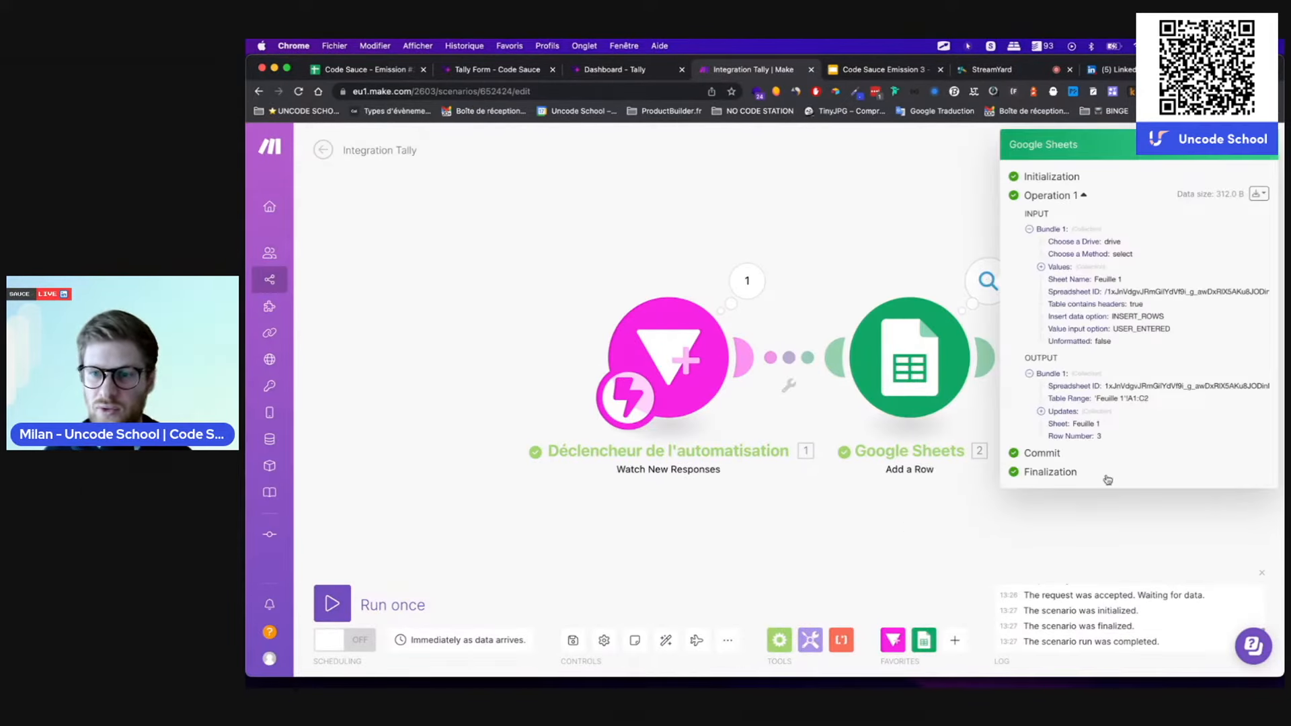
click(906, 526)
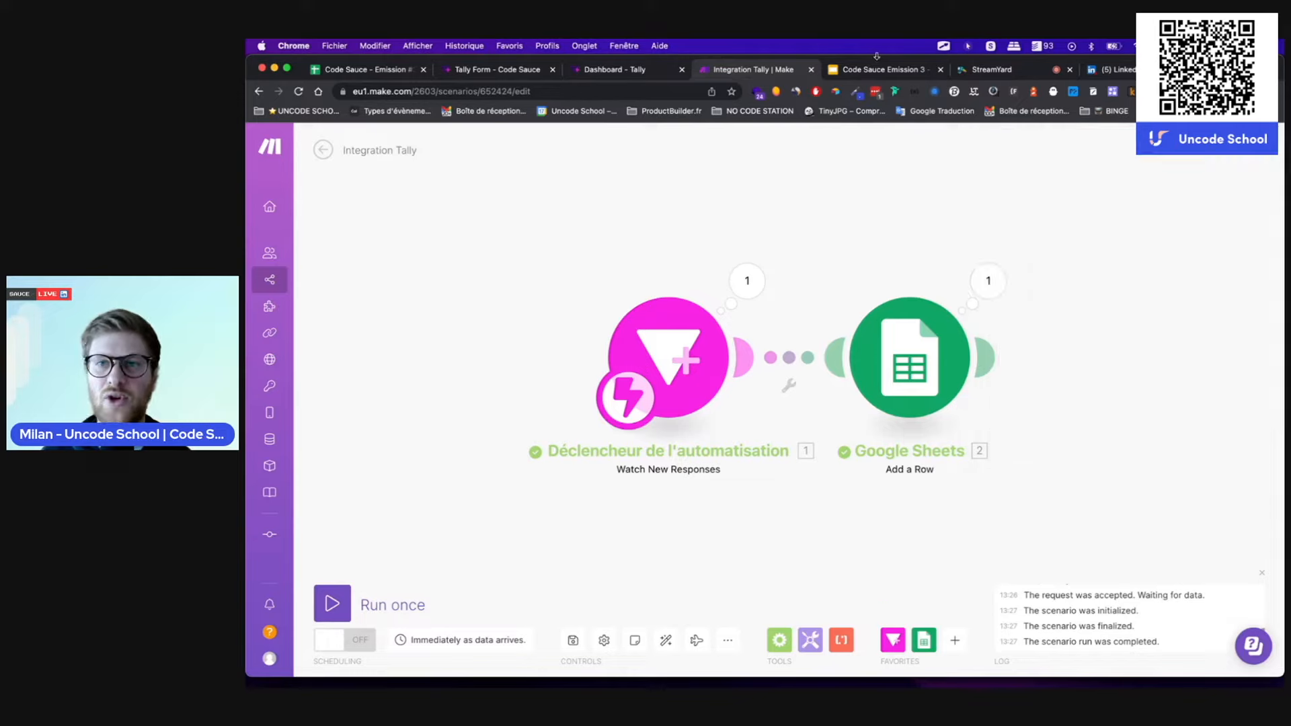
click(367, 73)
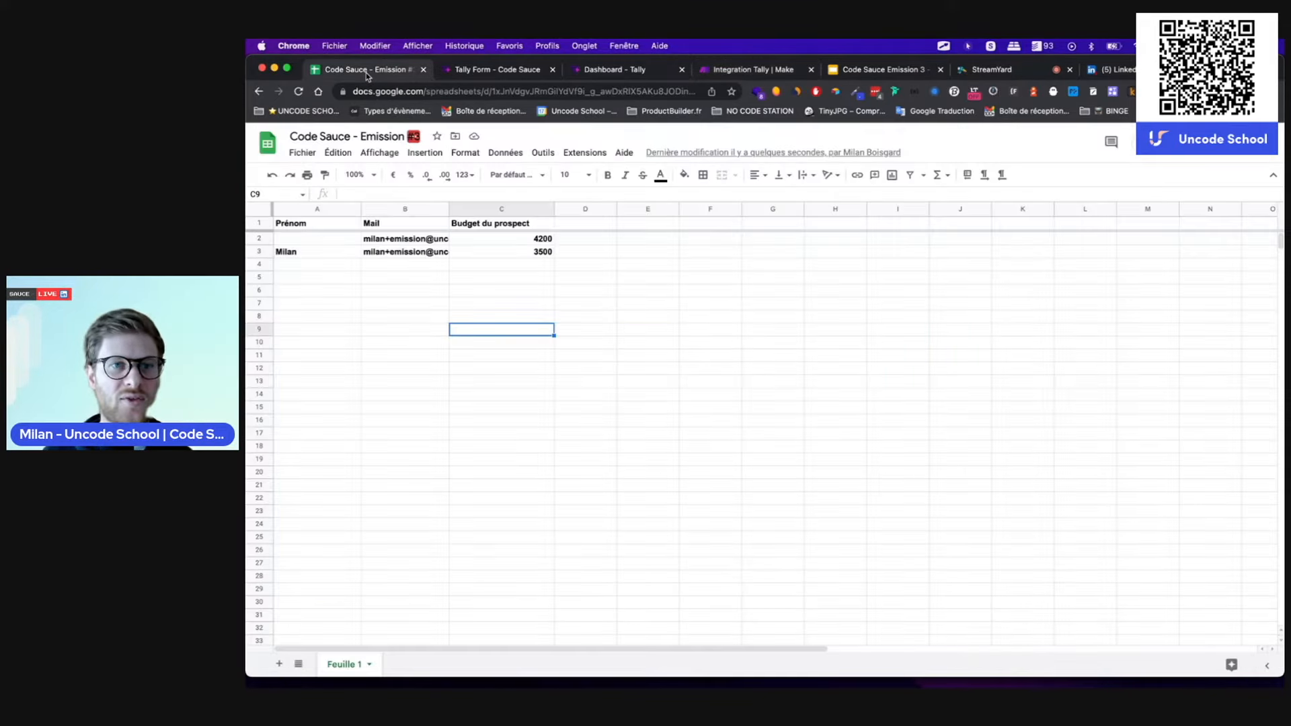
click(254, 251)
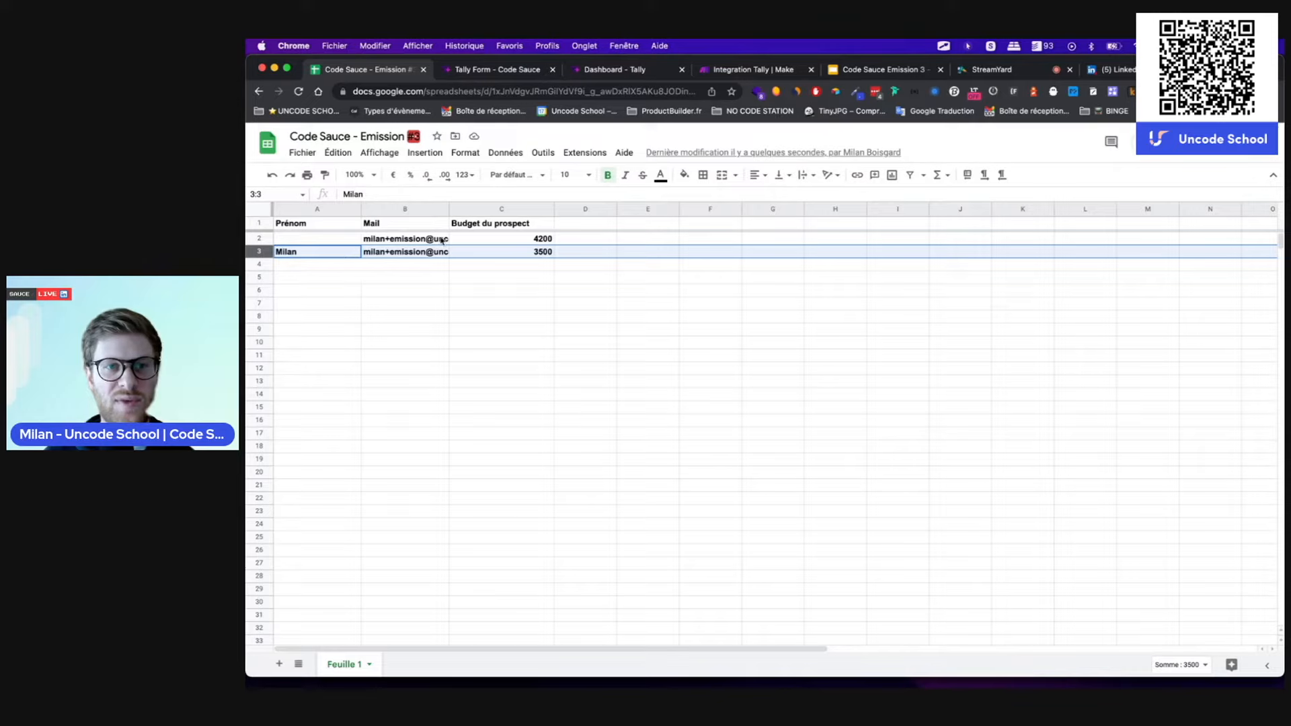
- Rename the third column's header in the spreadsheet as "Budget du prospect TTC"
click(540, 223)
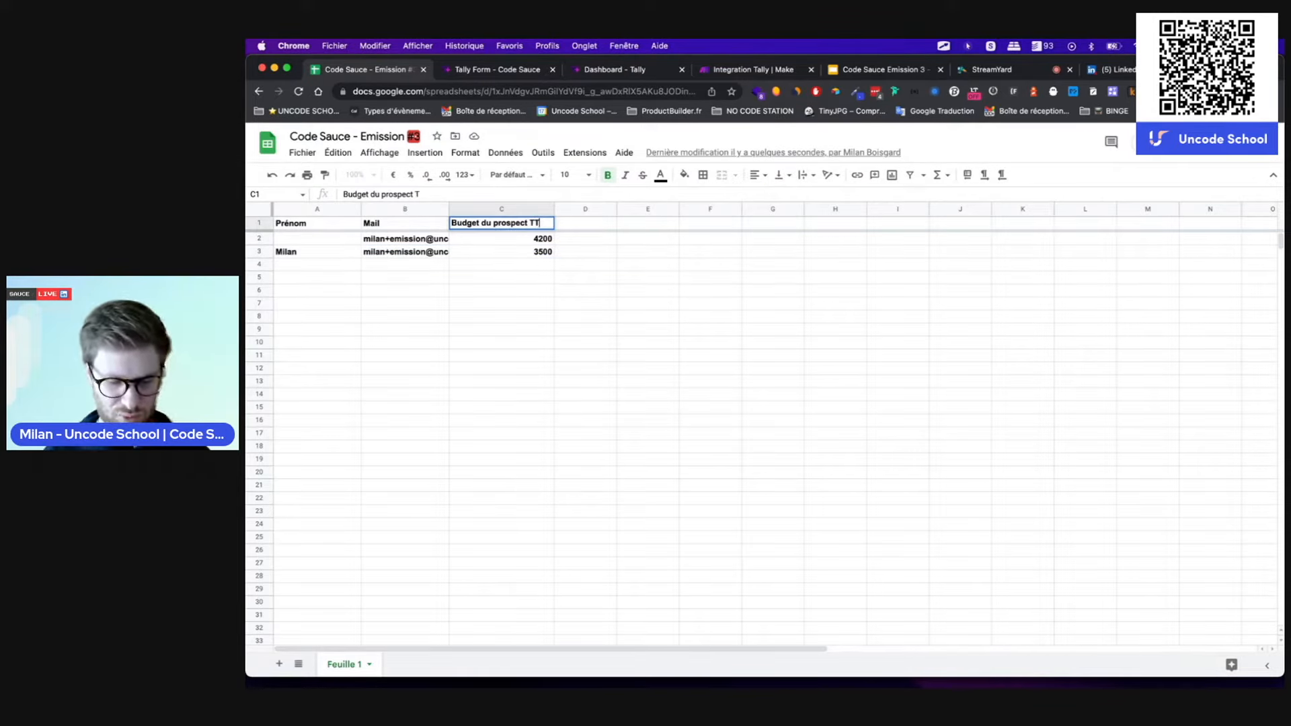
key(Return)
click(529, 256)
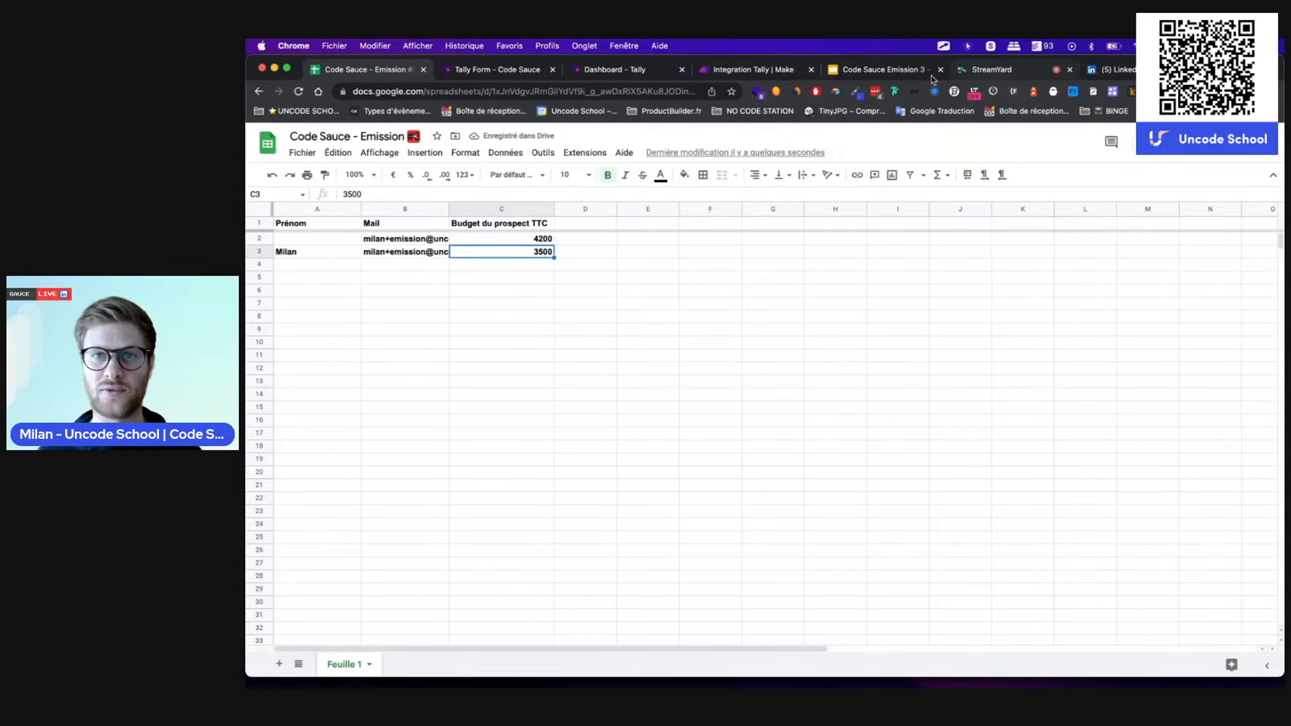
- Review the budget question in the Tally form and the column mapping in Make's Google Sheets module
click(626, 70)
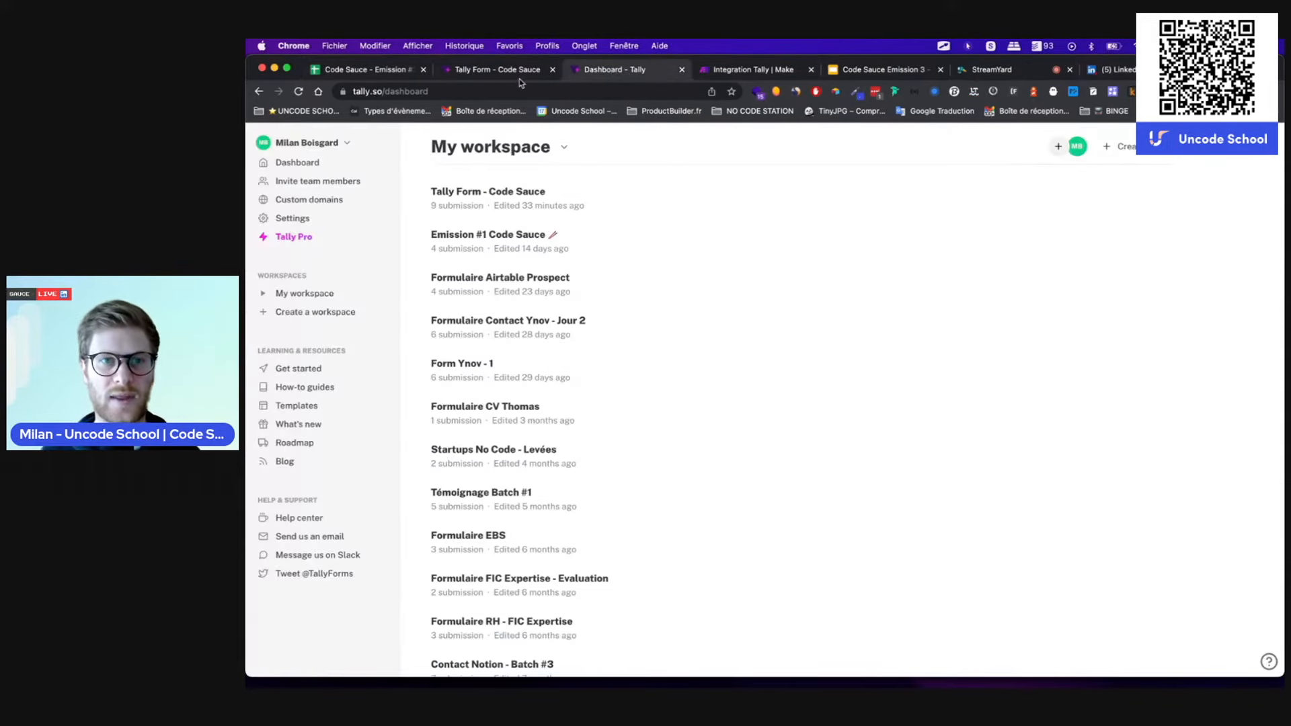
click(522, 76)
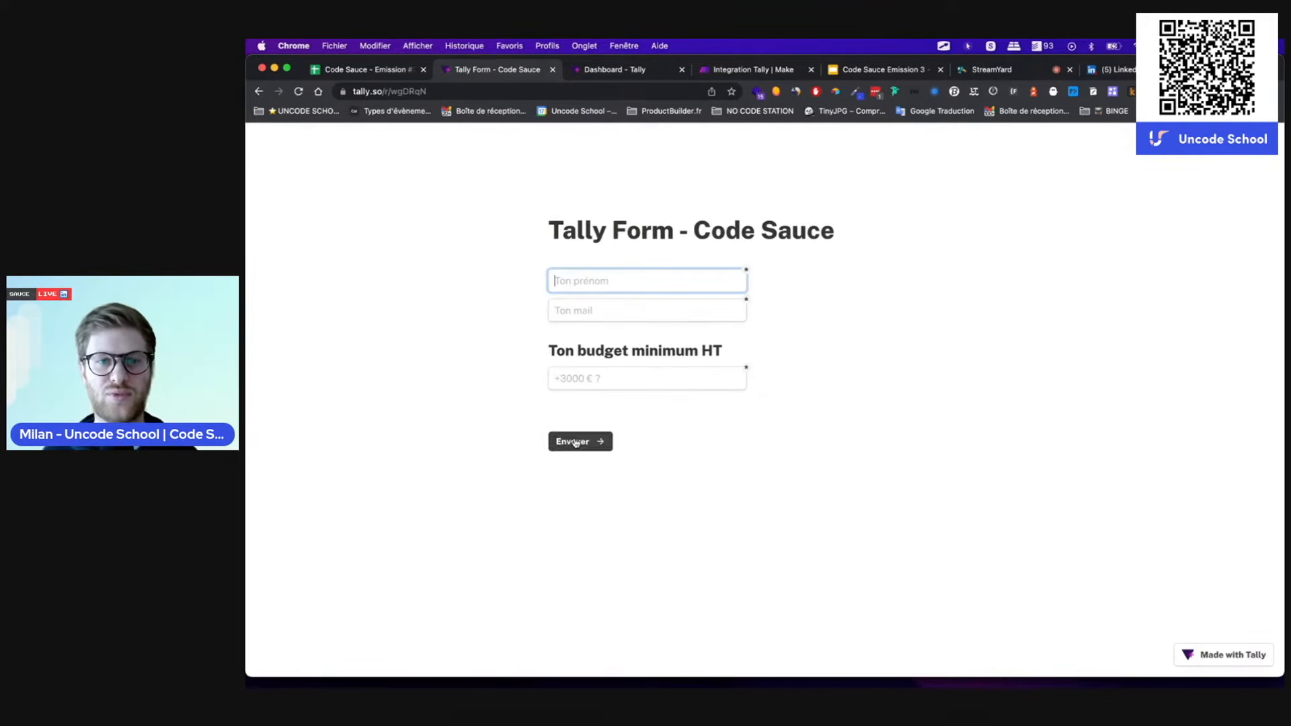
click(579, 375)
click(905, 367)
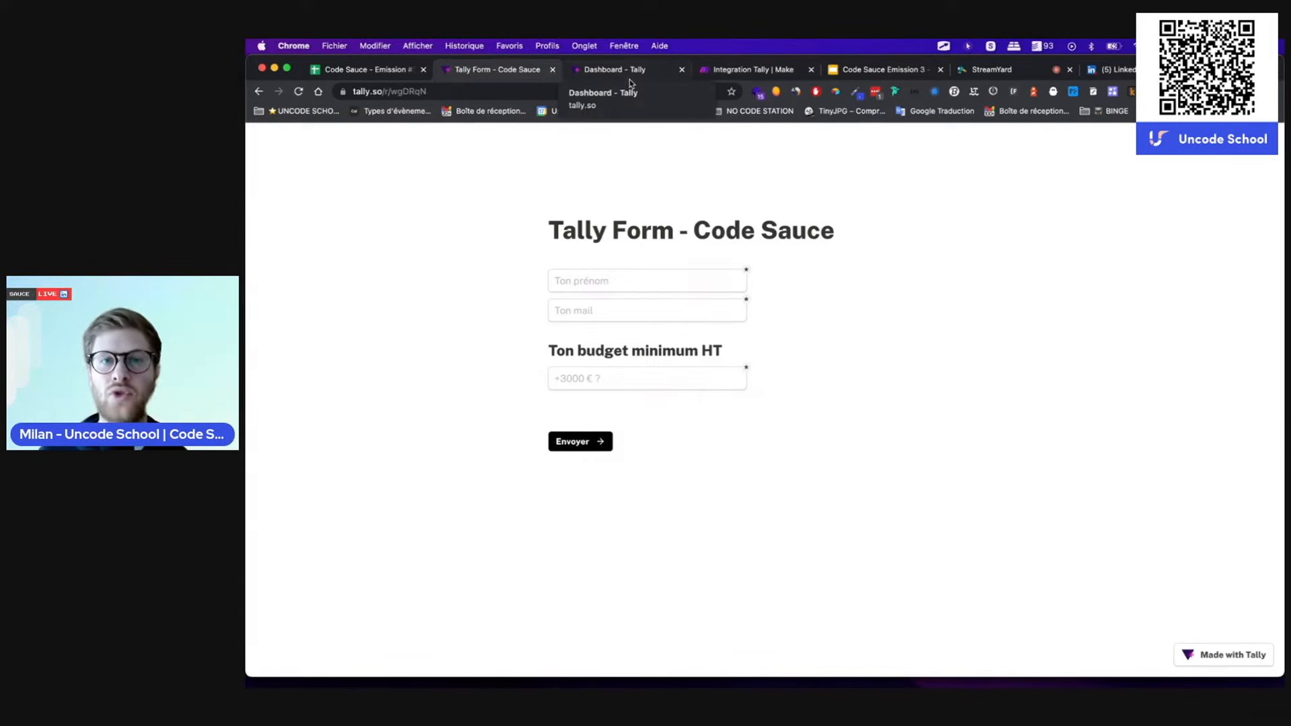
click(748, 71)
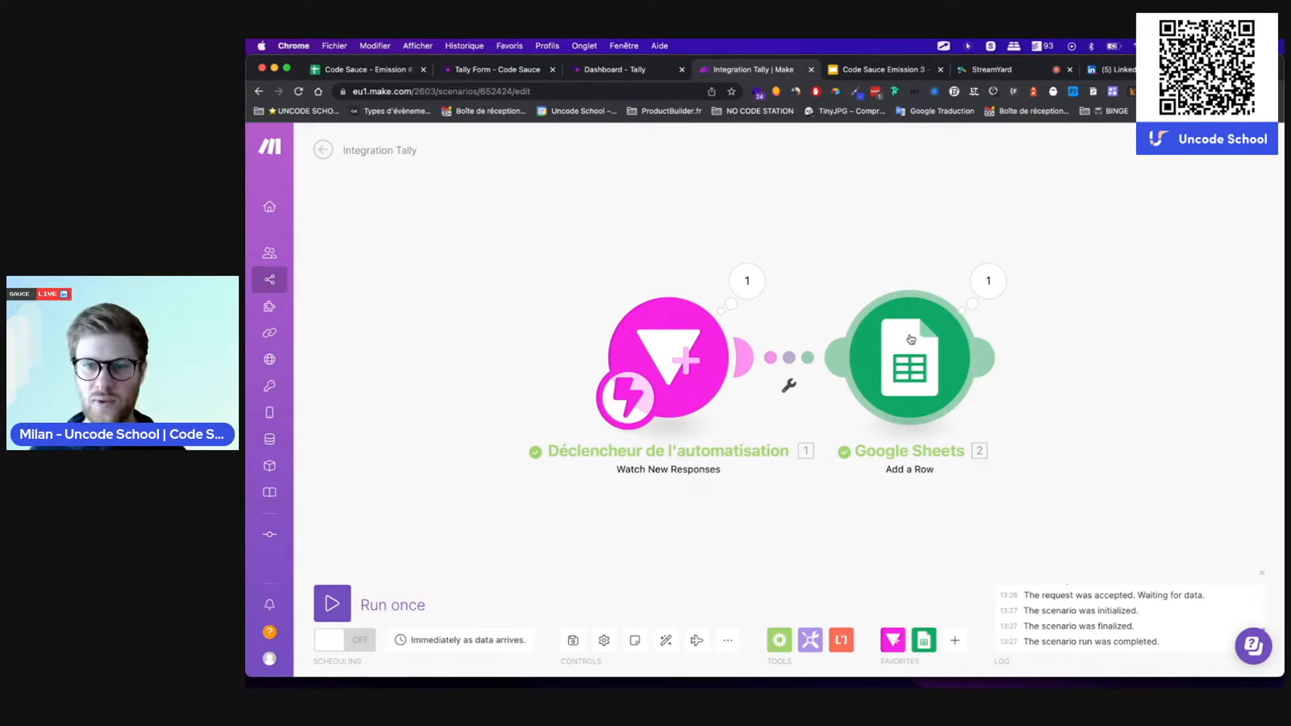
click(915, 375)
scroll(1095, 542, down, 3)
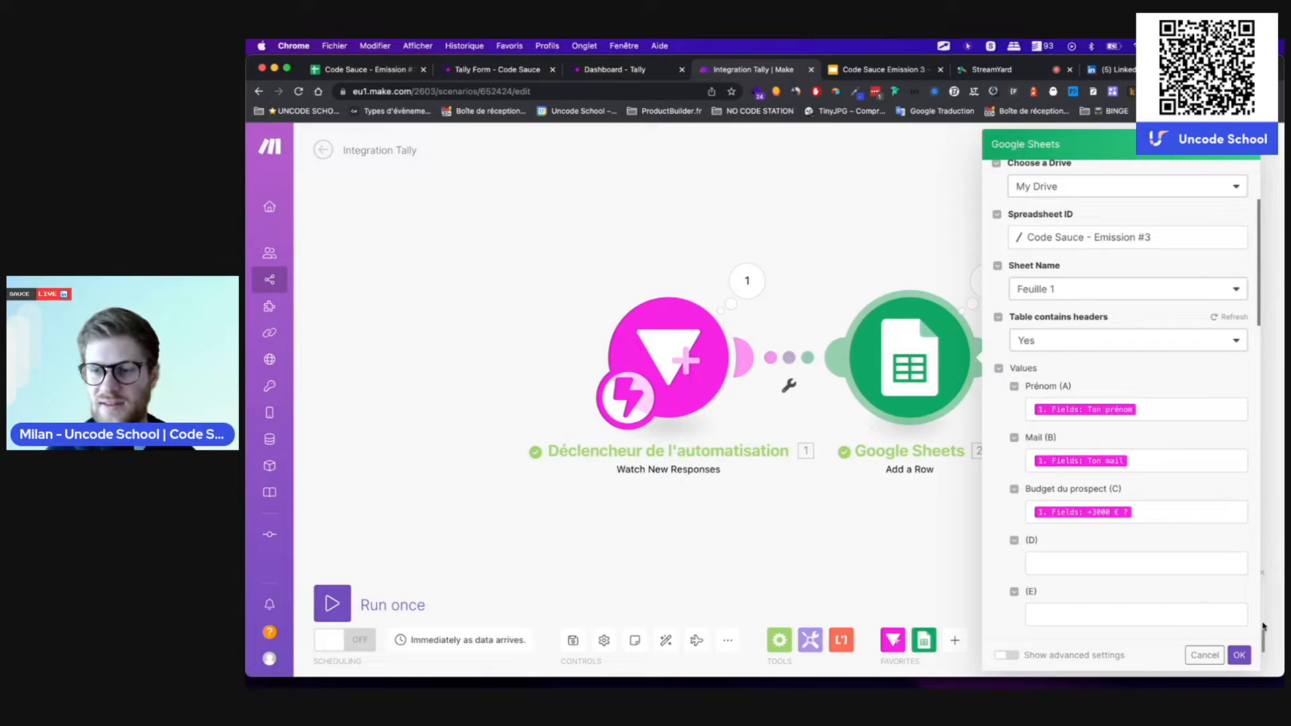
click(1239, 656)
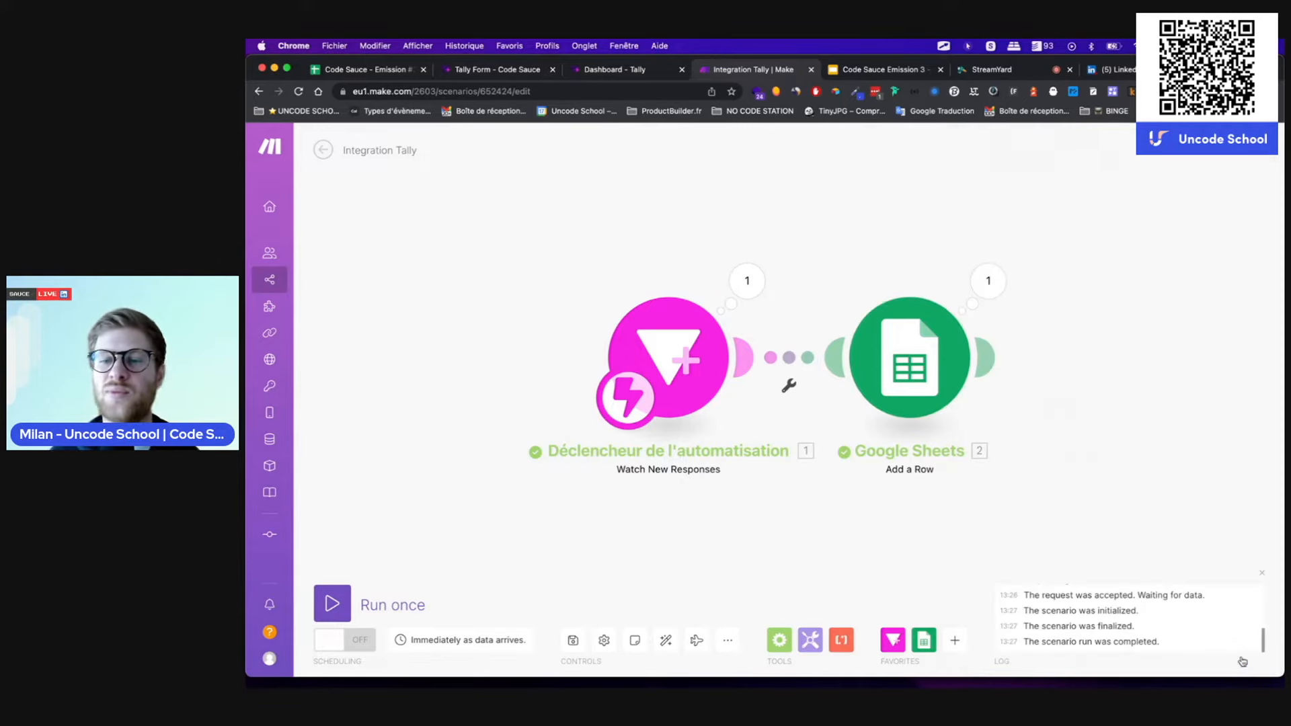
- Insert a Tools "Set variable" module between the Tally trigger and Google Sheets, and auto-align the scenario
click(812, 640)
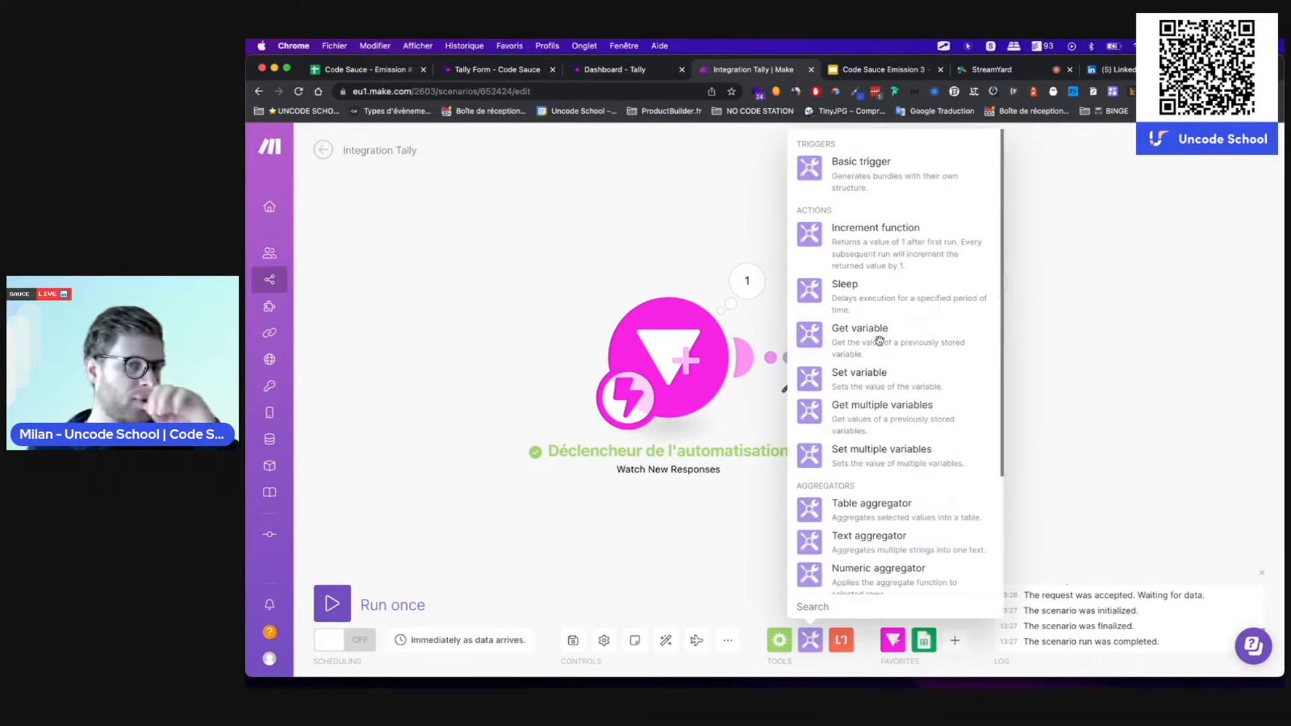
click(859, 382)
click(862, 389)
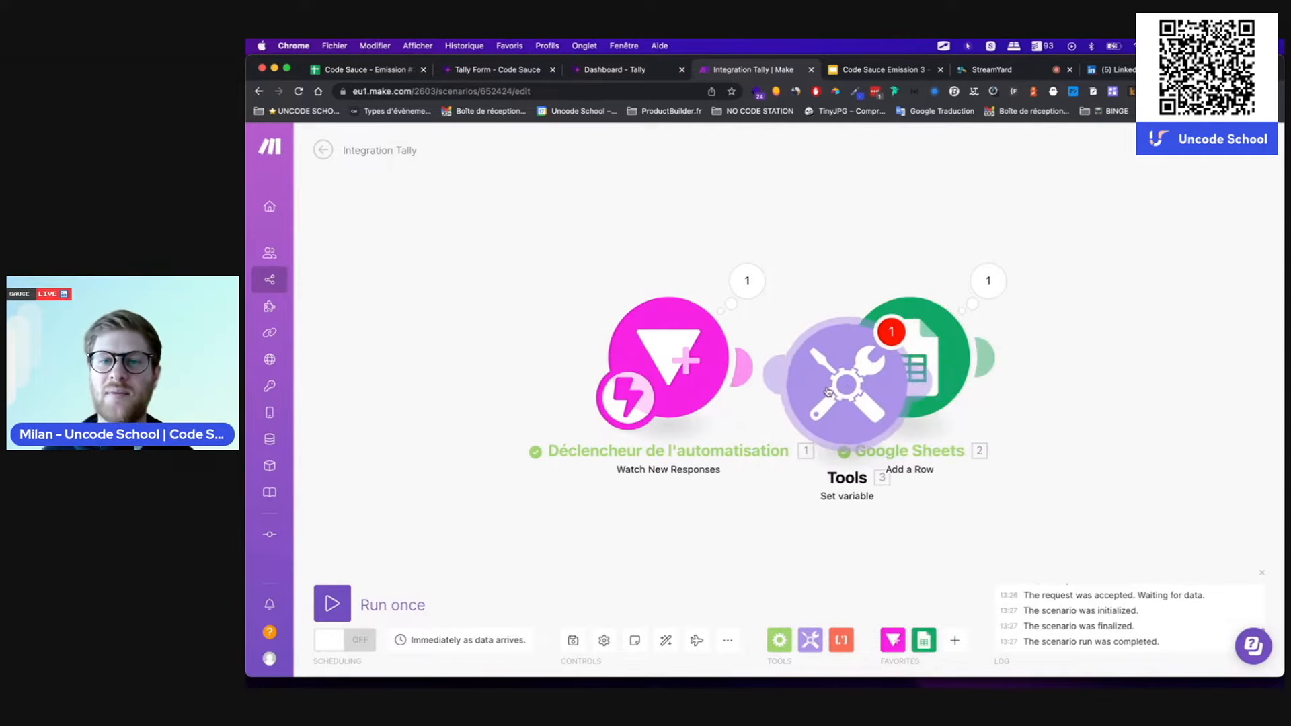
click(669, 641)
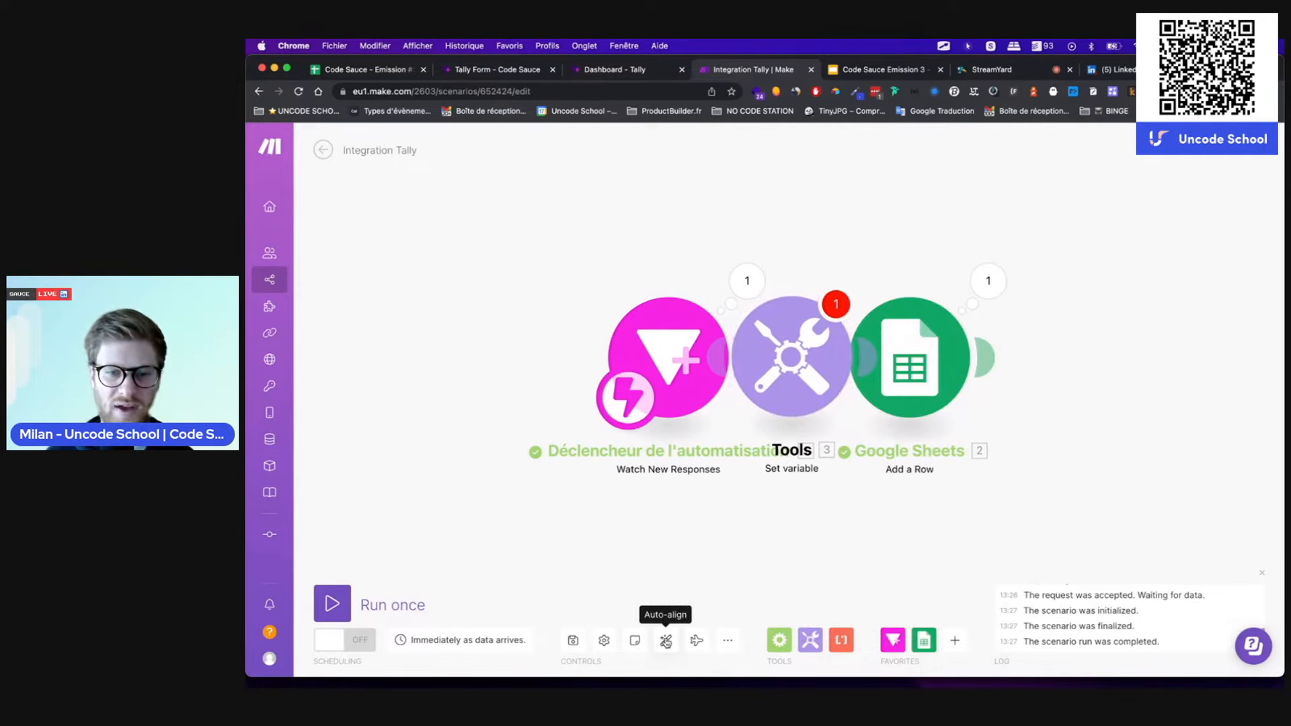
- Name the Set variable module's variable budgetTtc and map the Tally field +3000 € ? as its value
click(770, 395)
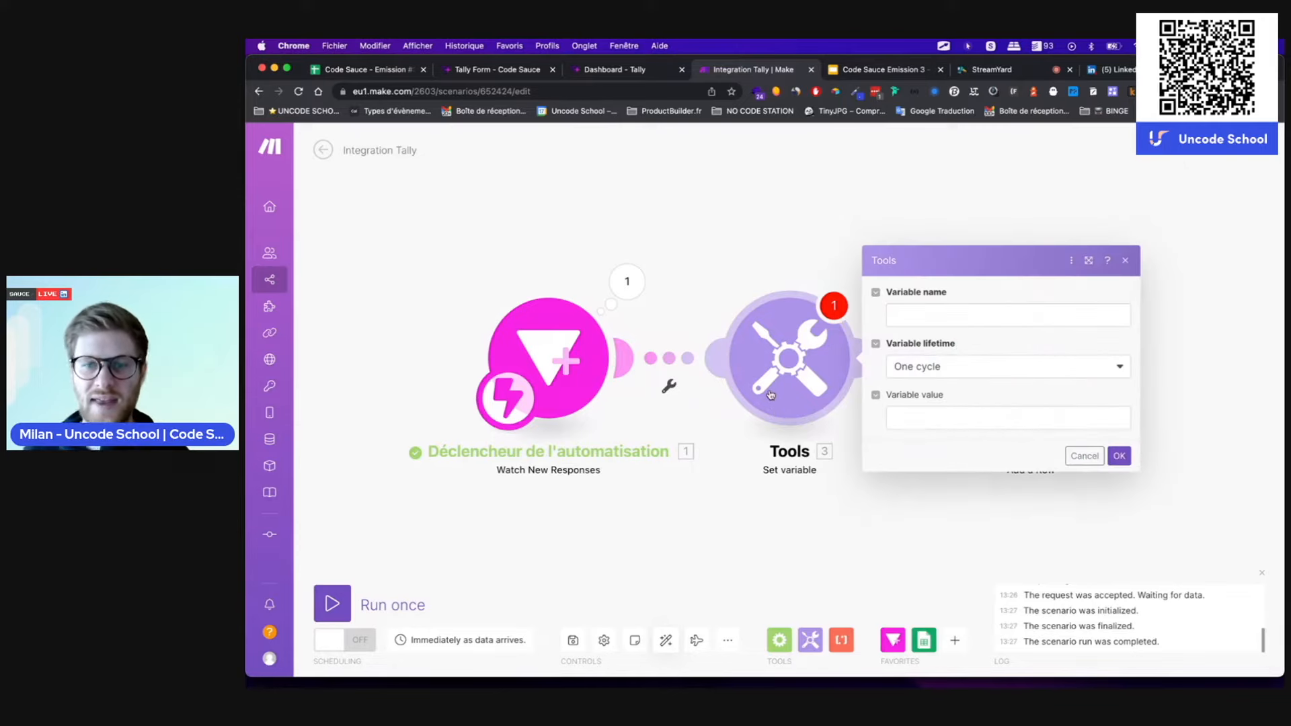
click(913, 318)
text(budget)
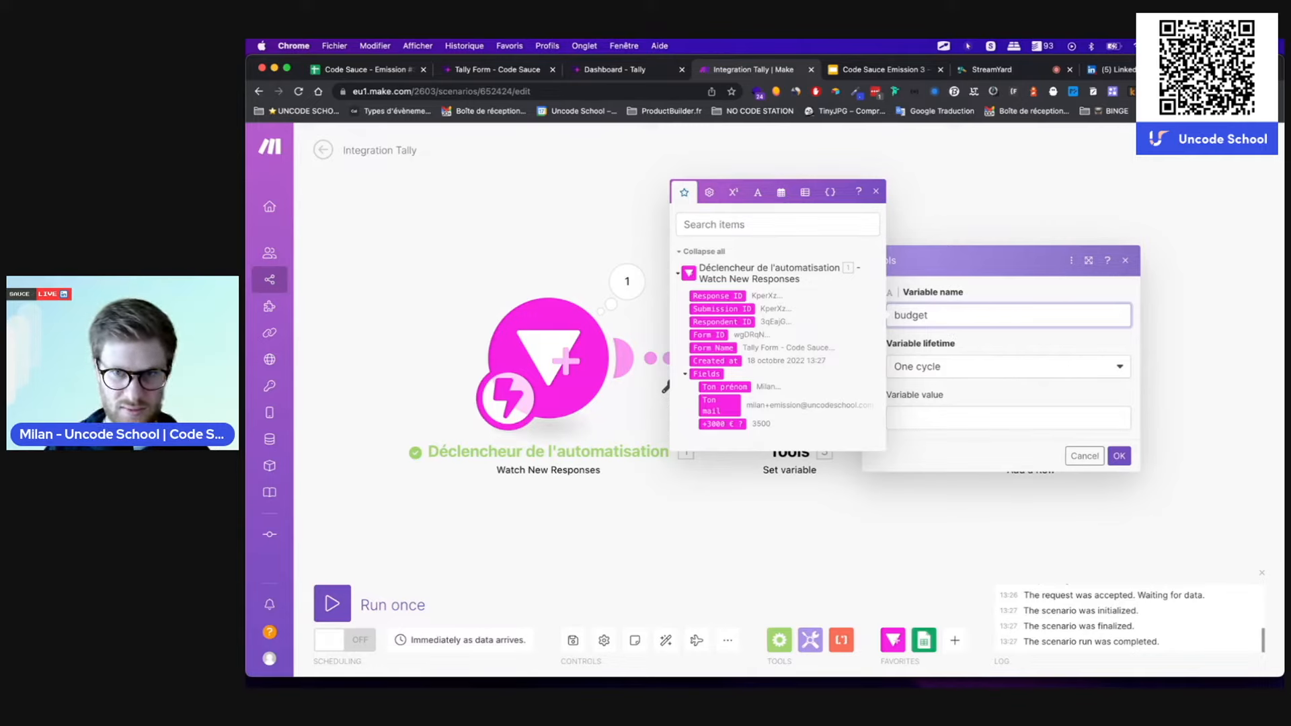
text(to)
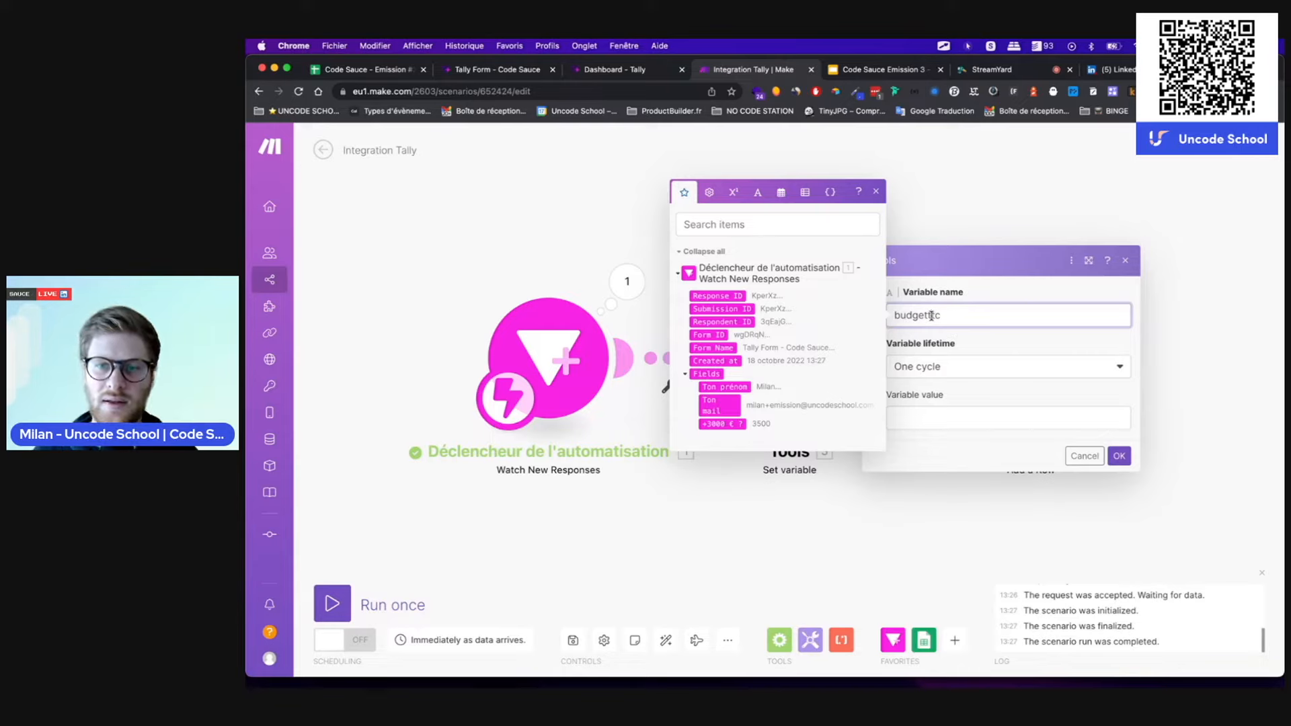
text(T)
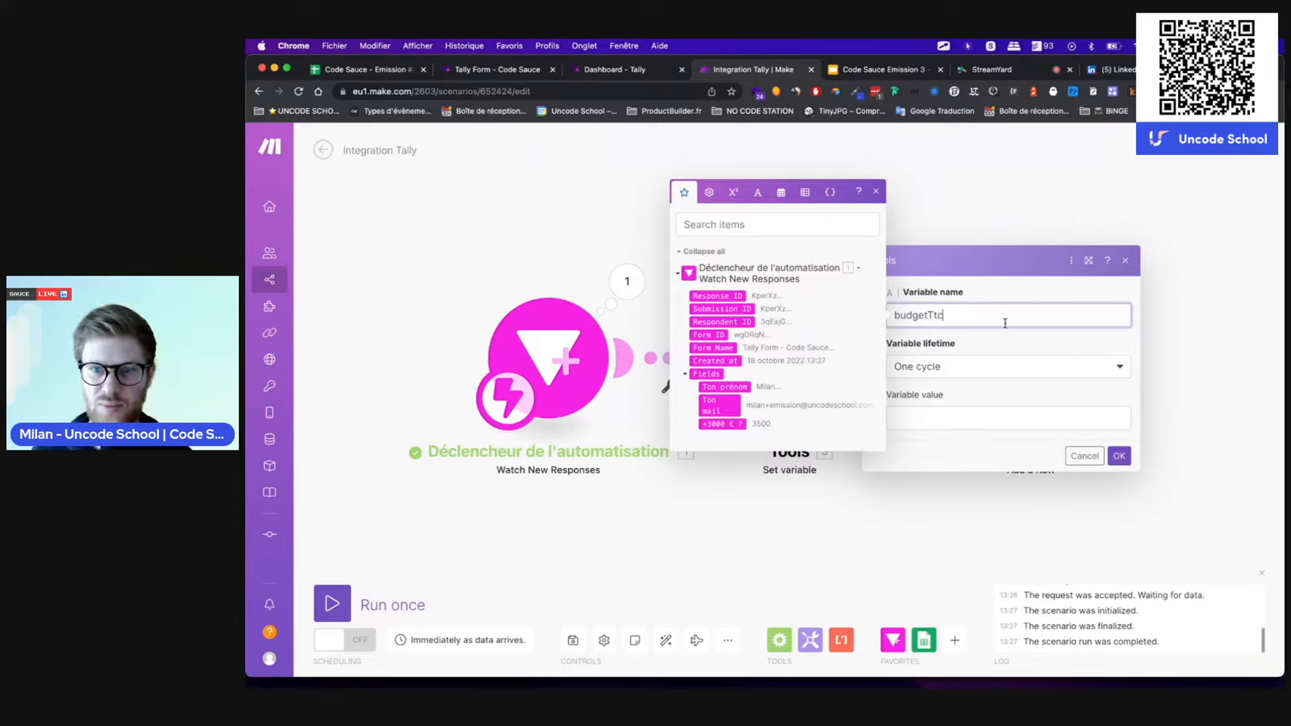
click(914, 421)
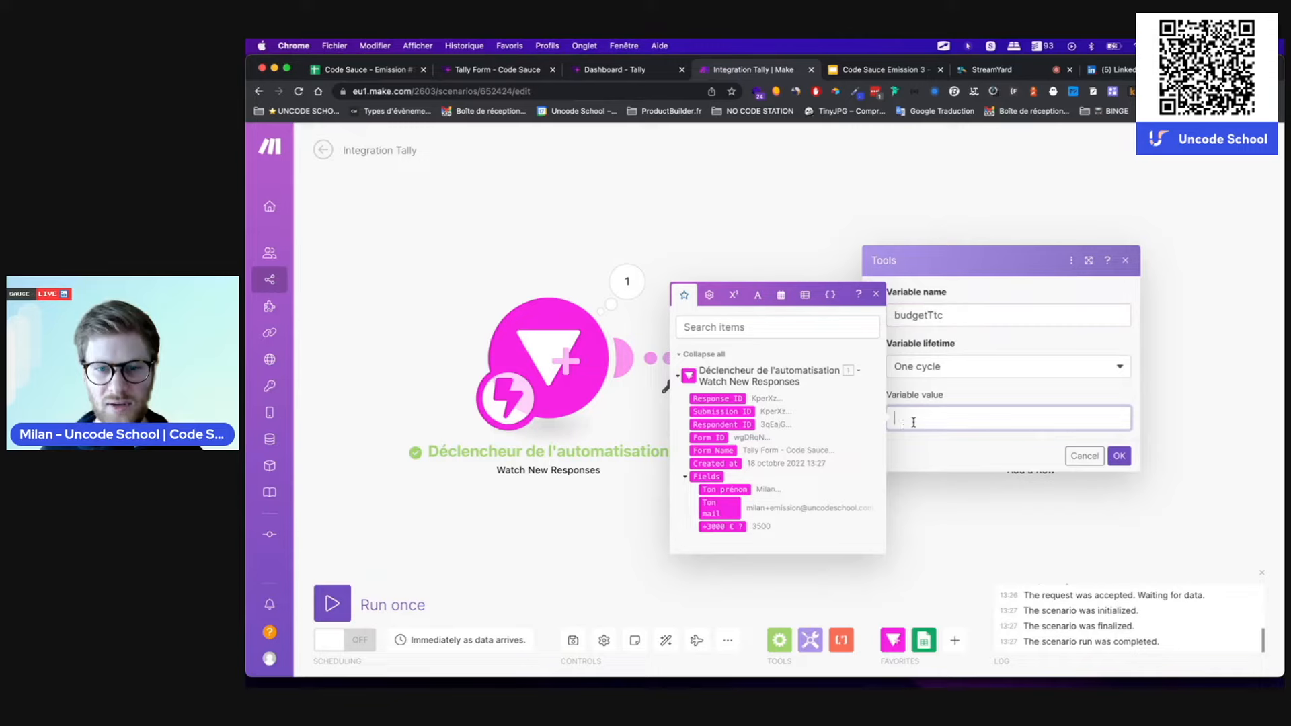
click(727, 529)
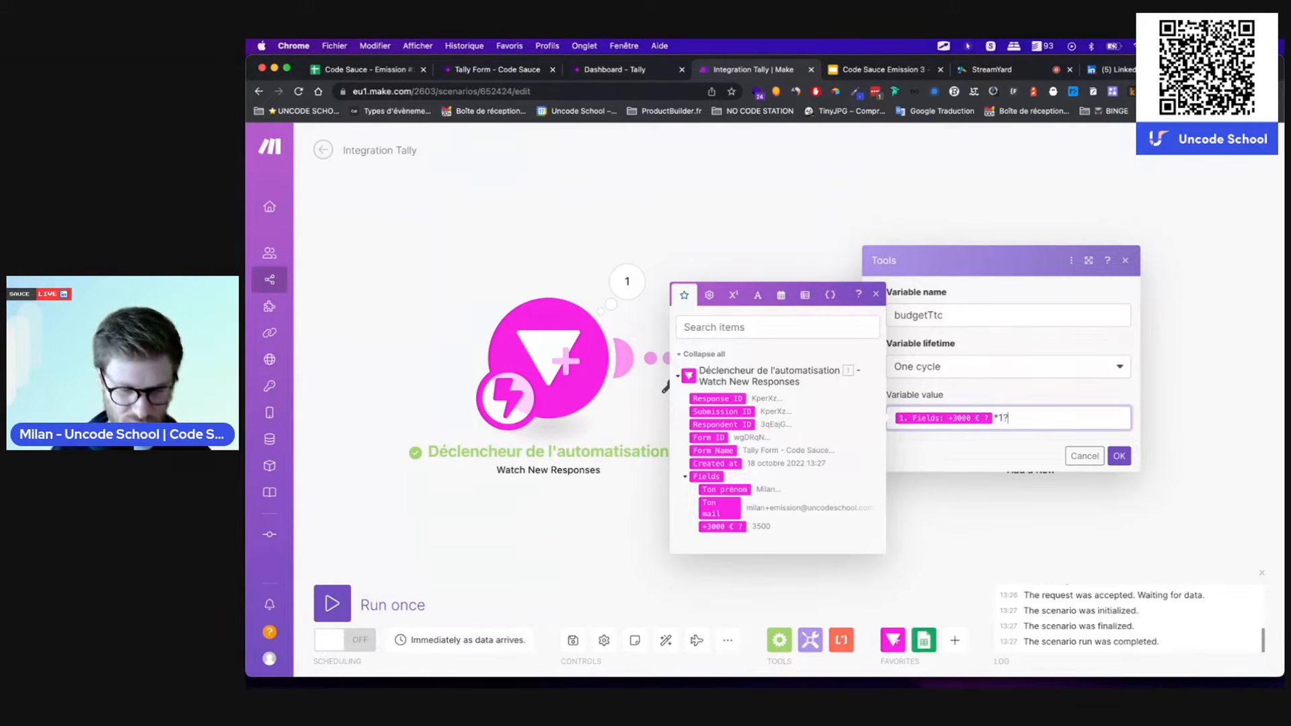
key(BackSpace)
key(BackSpace)
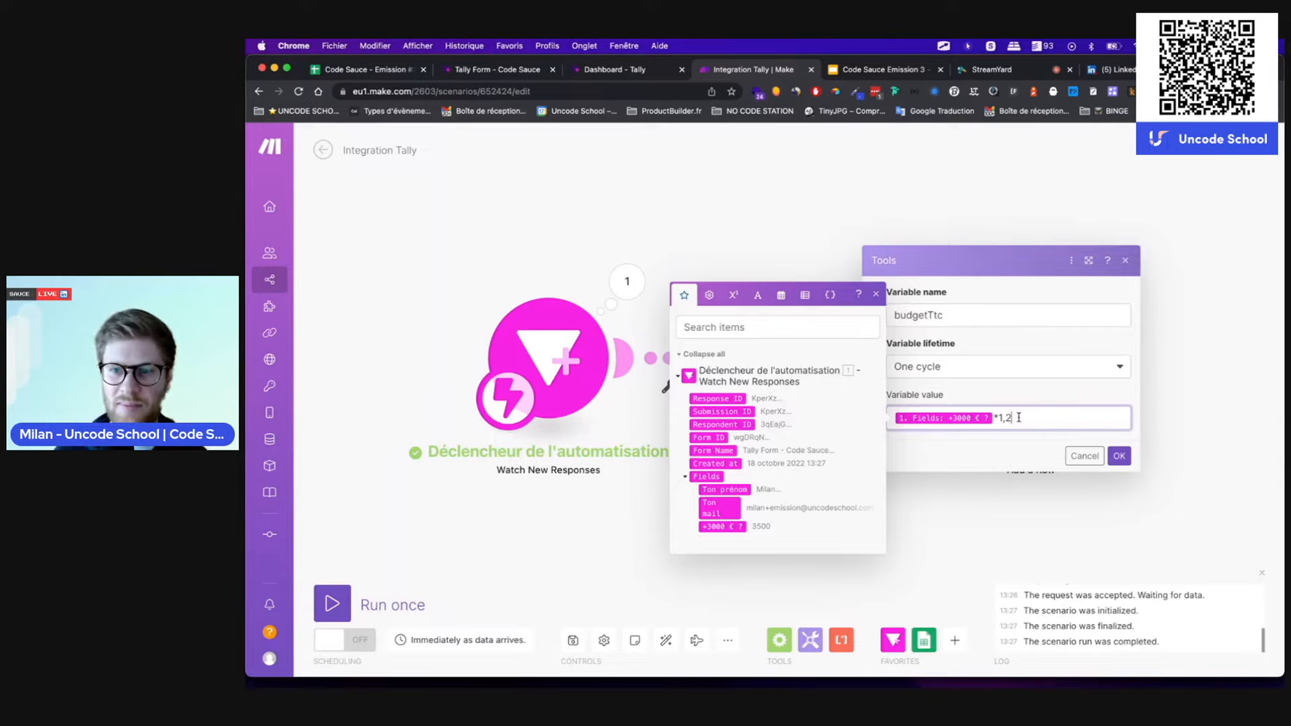
key(BackSpace)
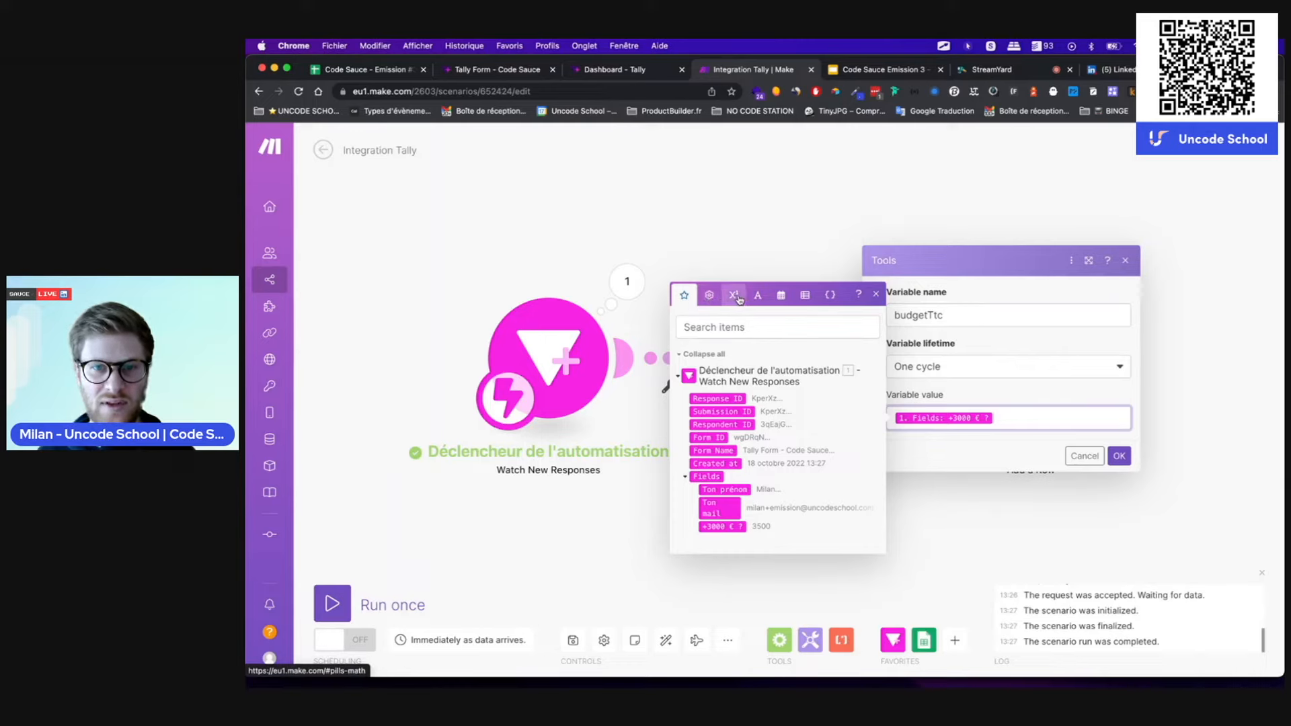
- Multiply the mapped budget by 1.2 with the math multiplication operator, and apply the Set variable settings
click(710, 298)
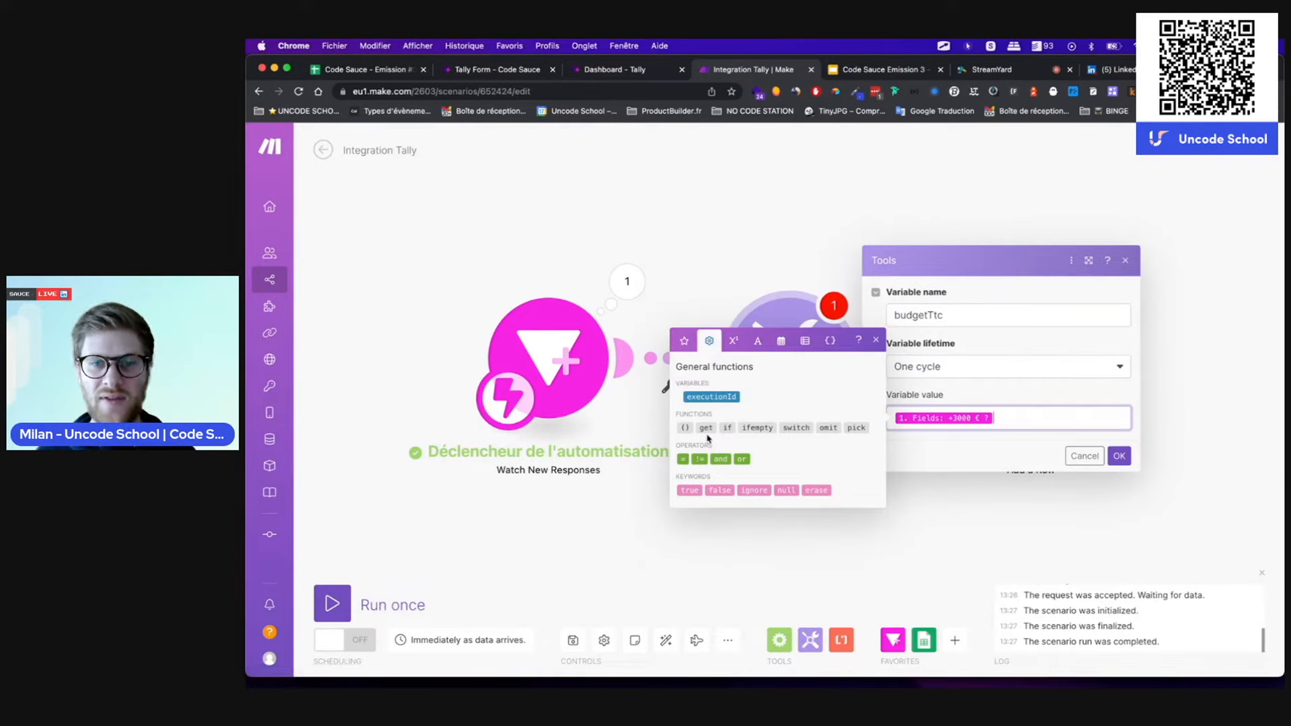
click(734, 341)
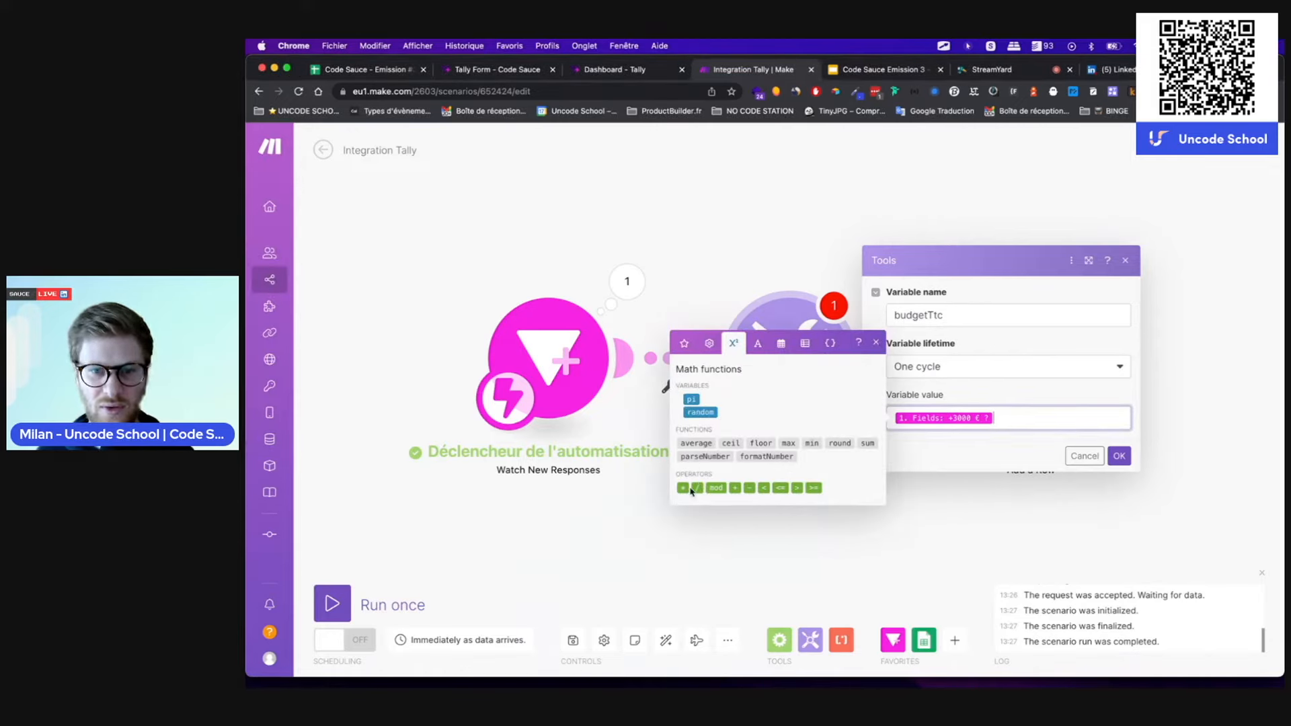
click(682, 488)
text(1.2)
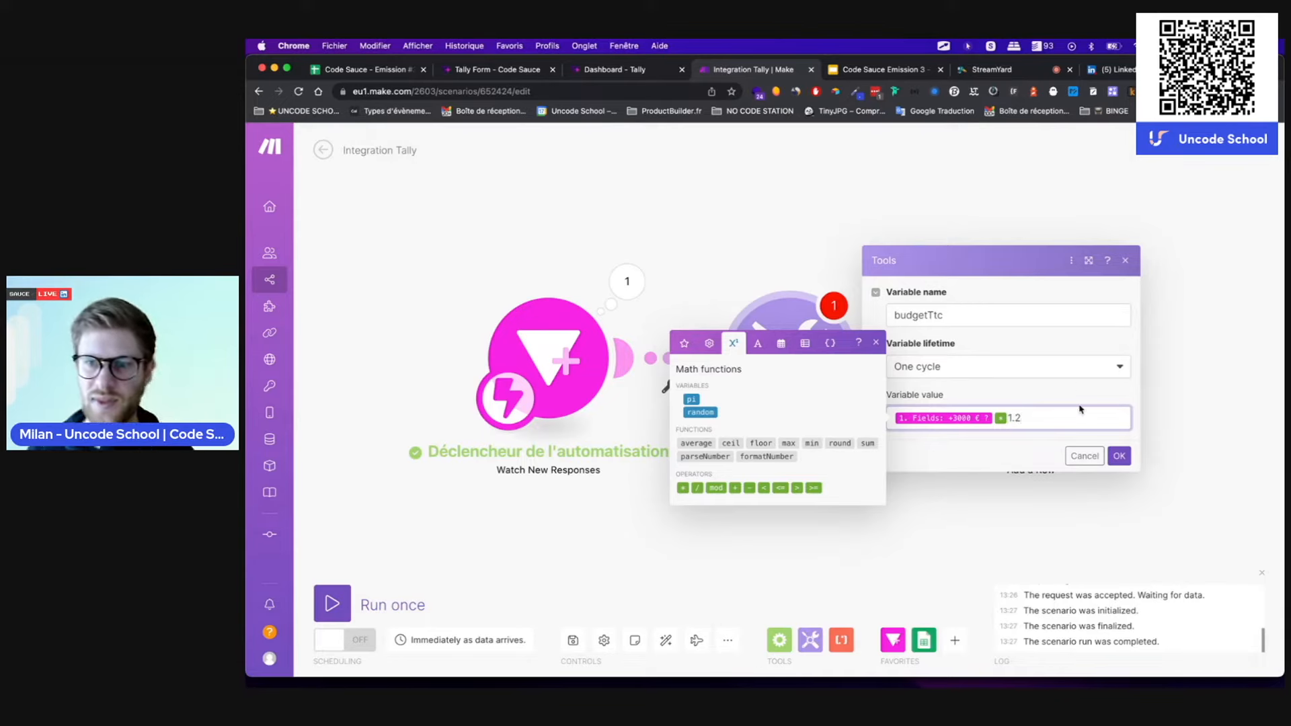
click(1119, 456)
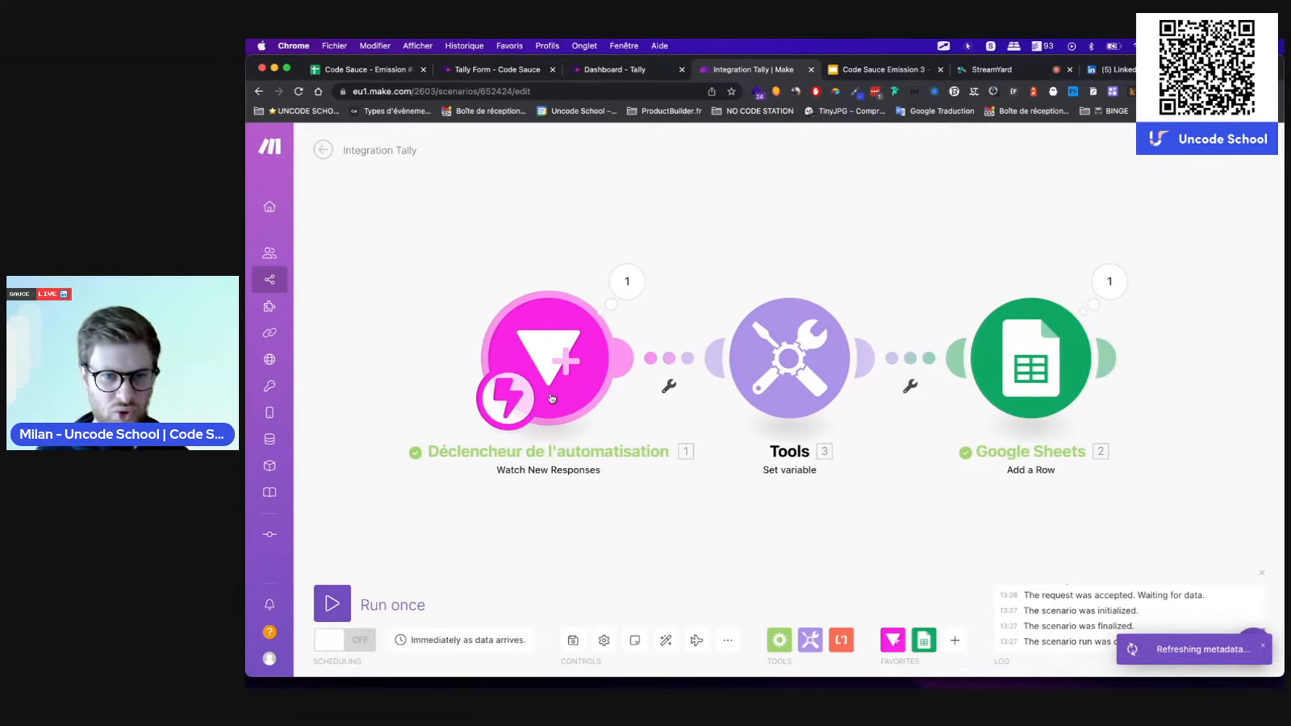
- Run the scenario once and submit a test response in the Tally form with a first name, an email and budget 3500
click(333, 604)
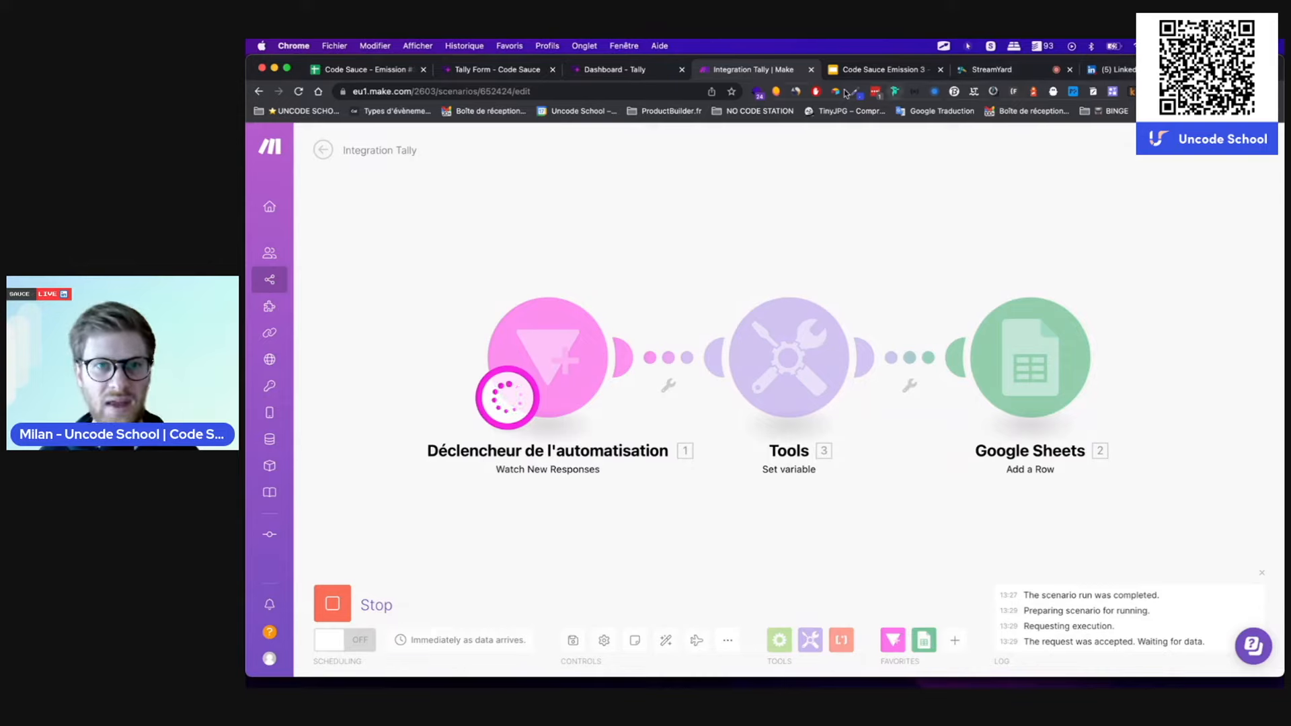
click(488, 72)
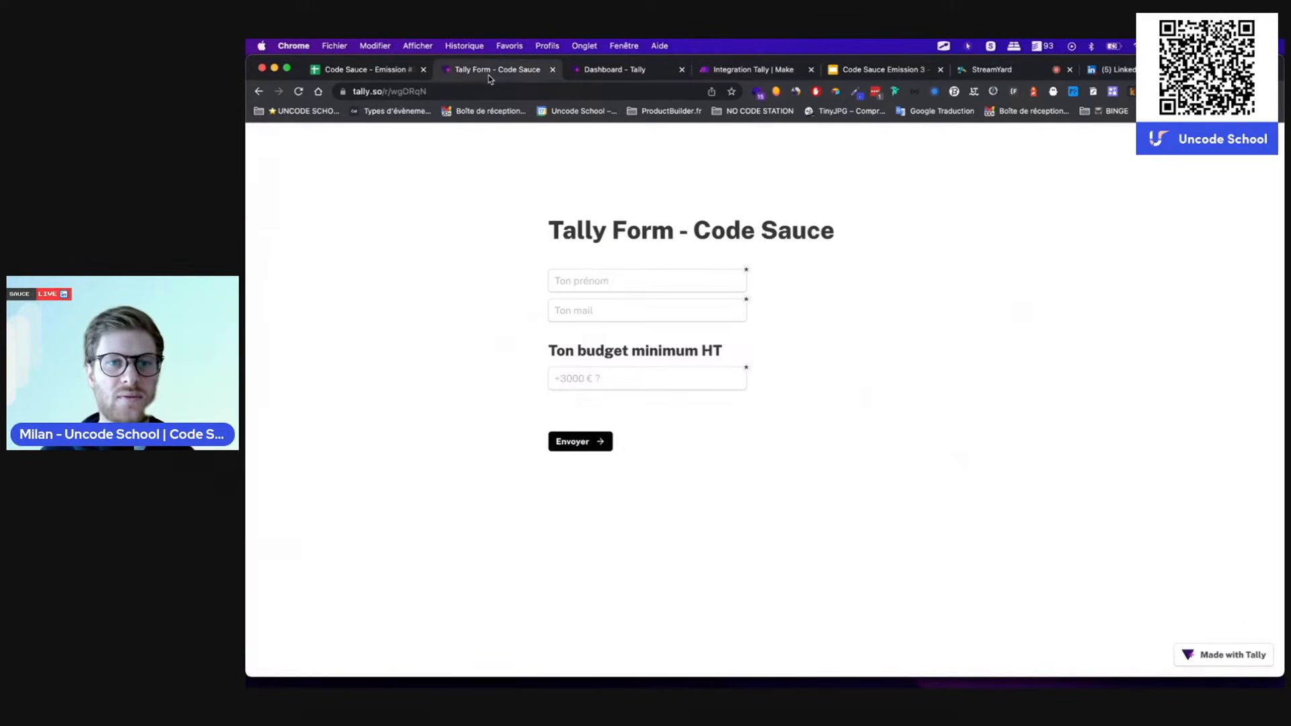
click(617, 280)
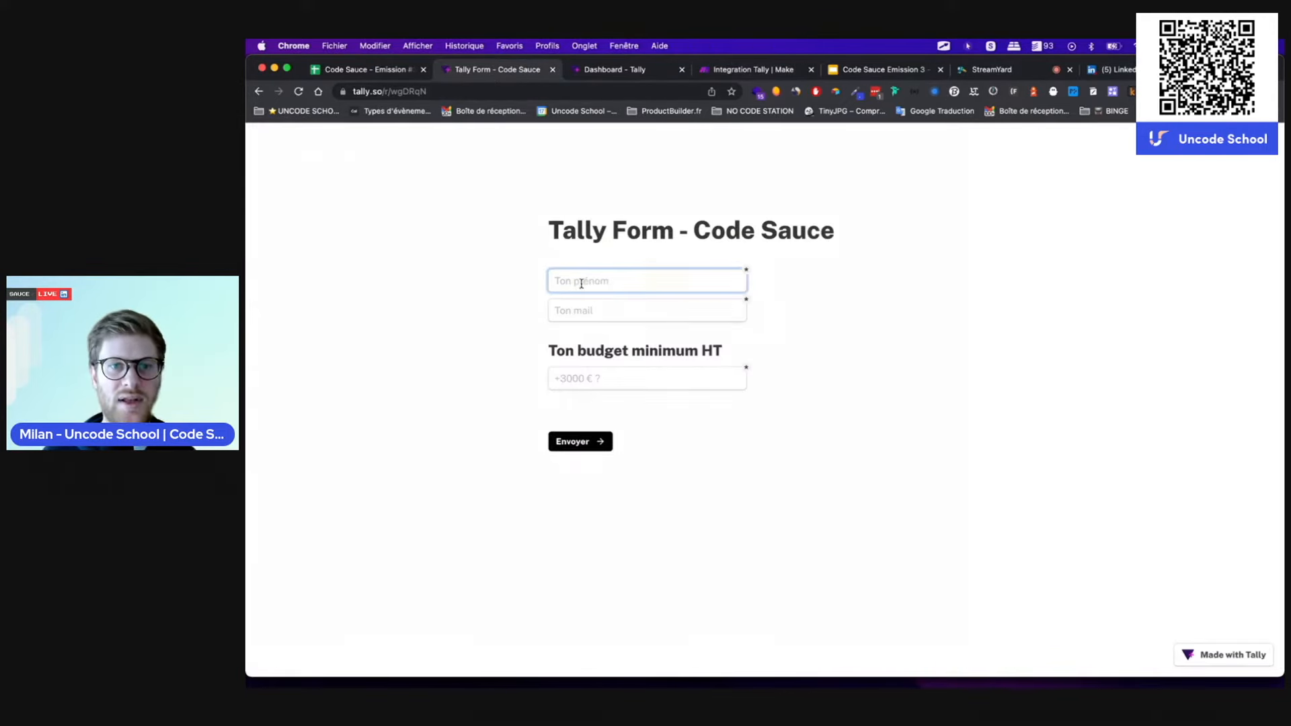
click(632, 310)
click(634, 313)
click(633, 347)
click(615, 374)
text(3500)
click(569, 443)
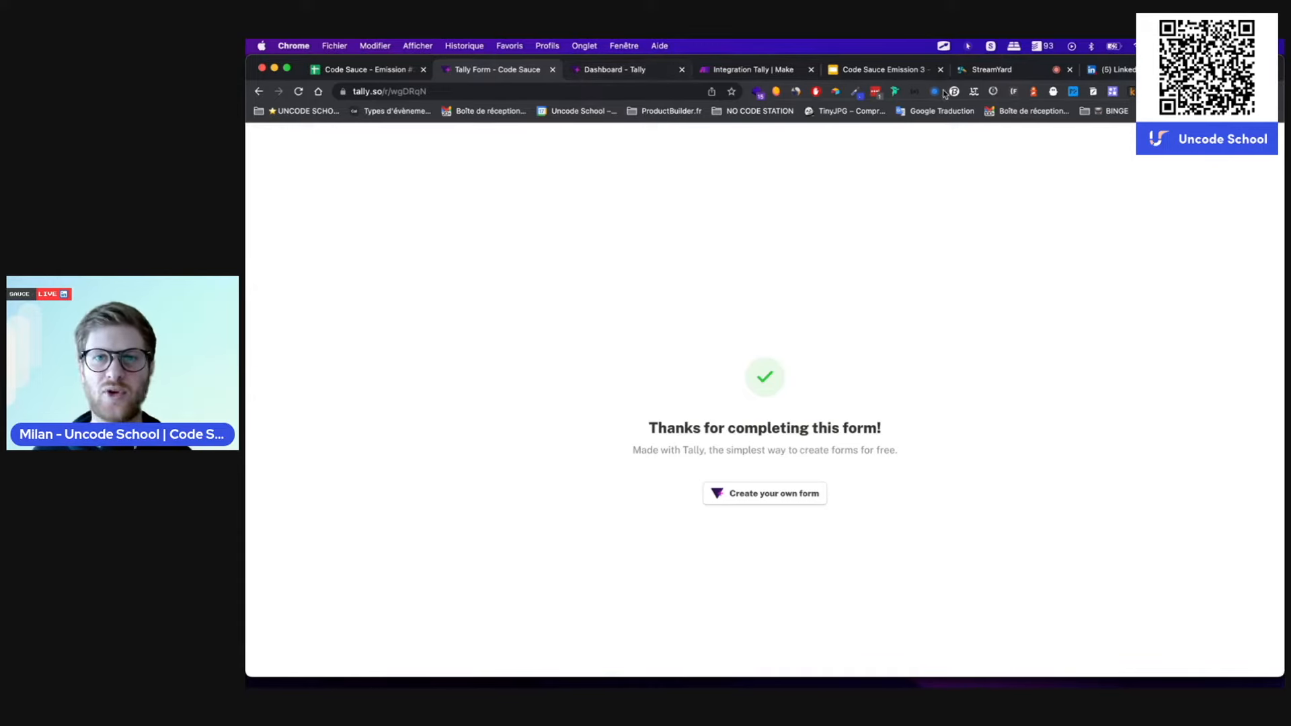
- Inspect the Set variable module's output for the test run and the budget column in the Google Sheets spreadsheet
click(747, 74)
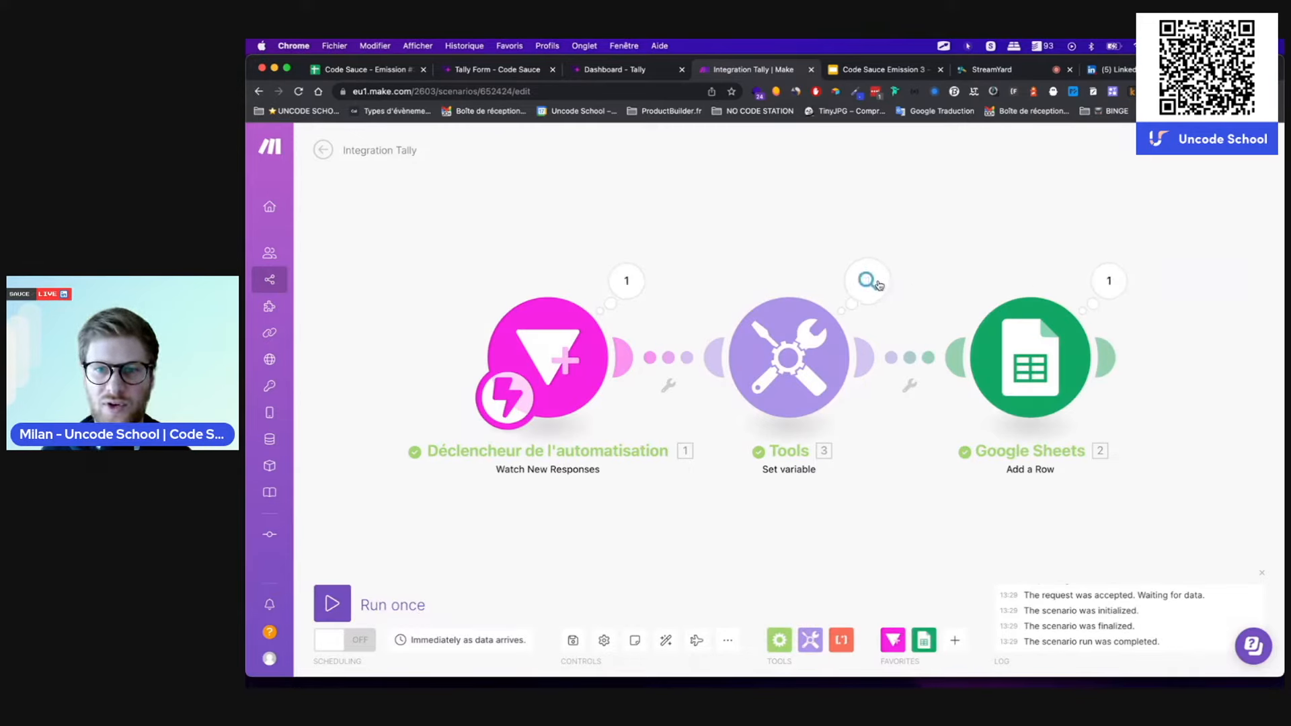
click(868, 281)
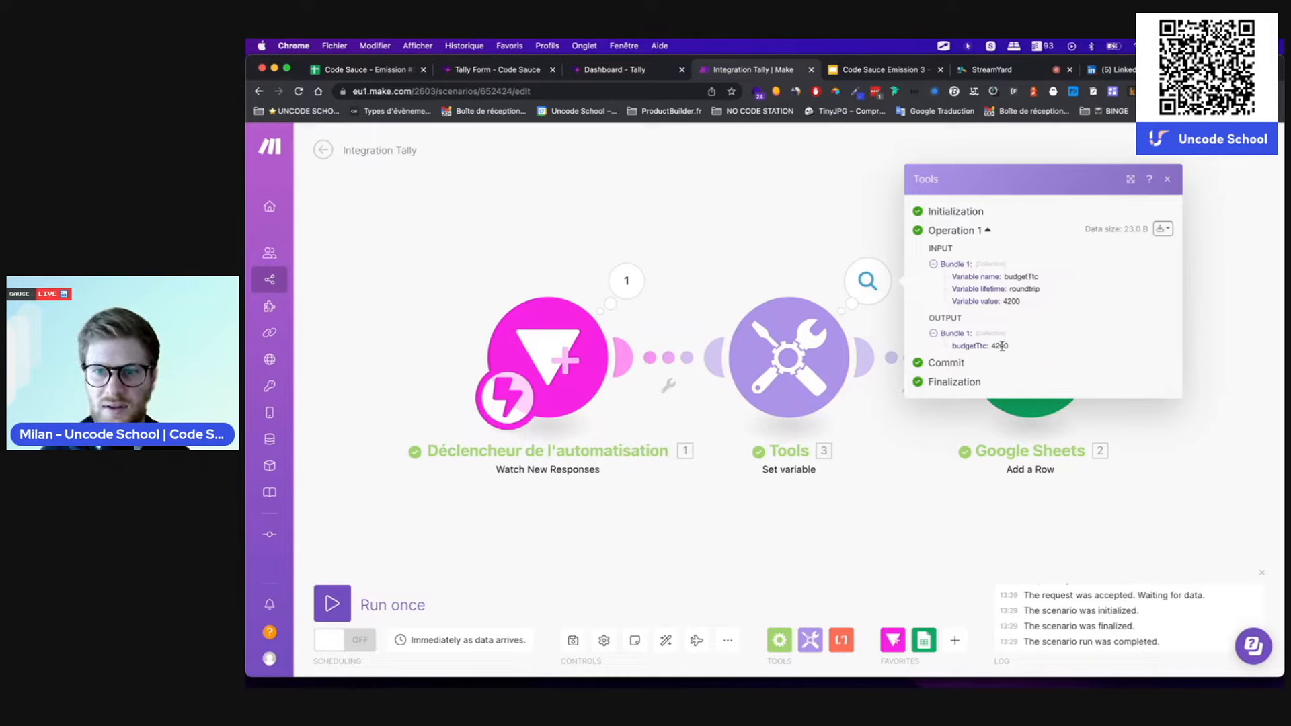
click(949, 484)
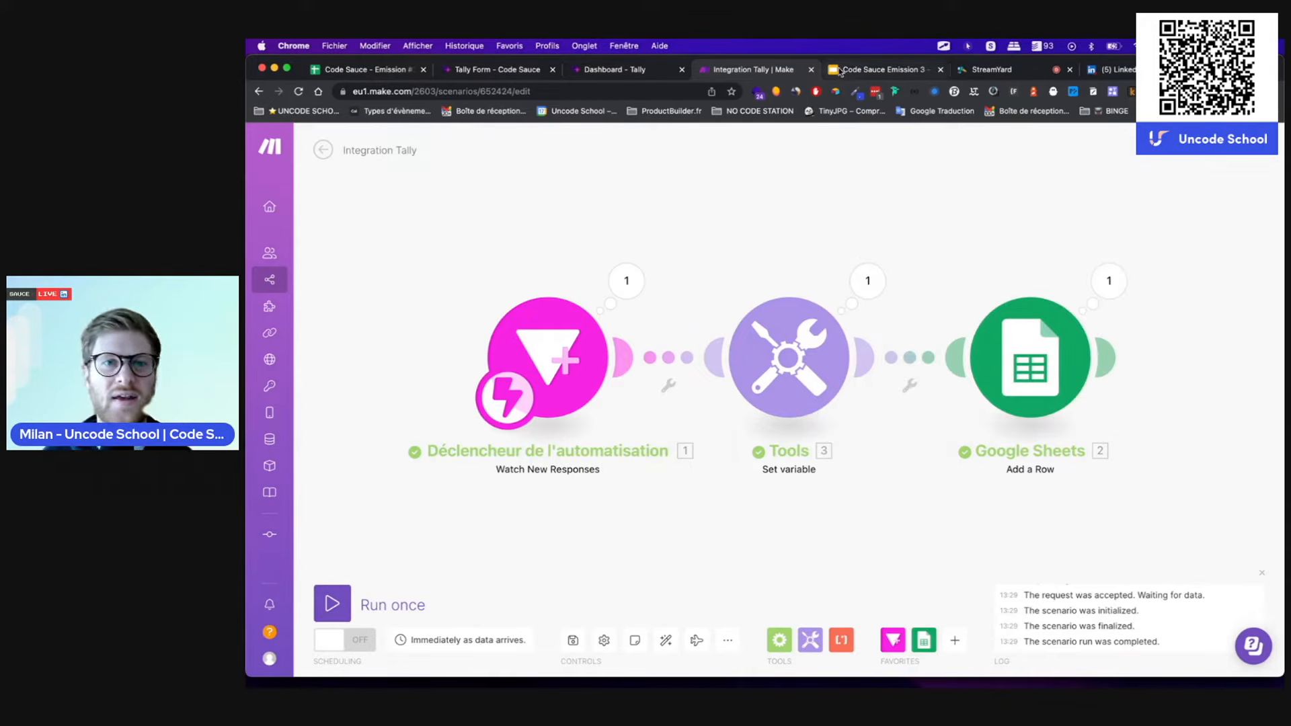
click(366, 70)
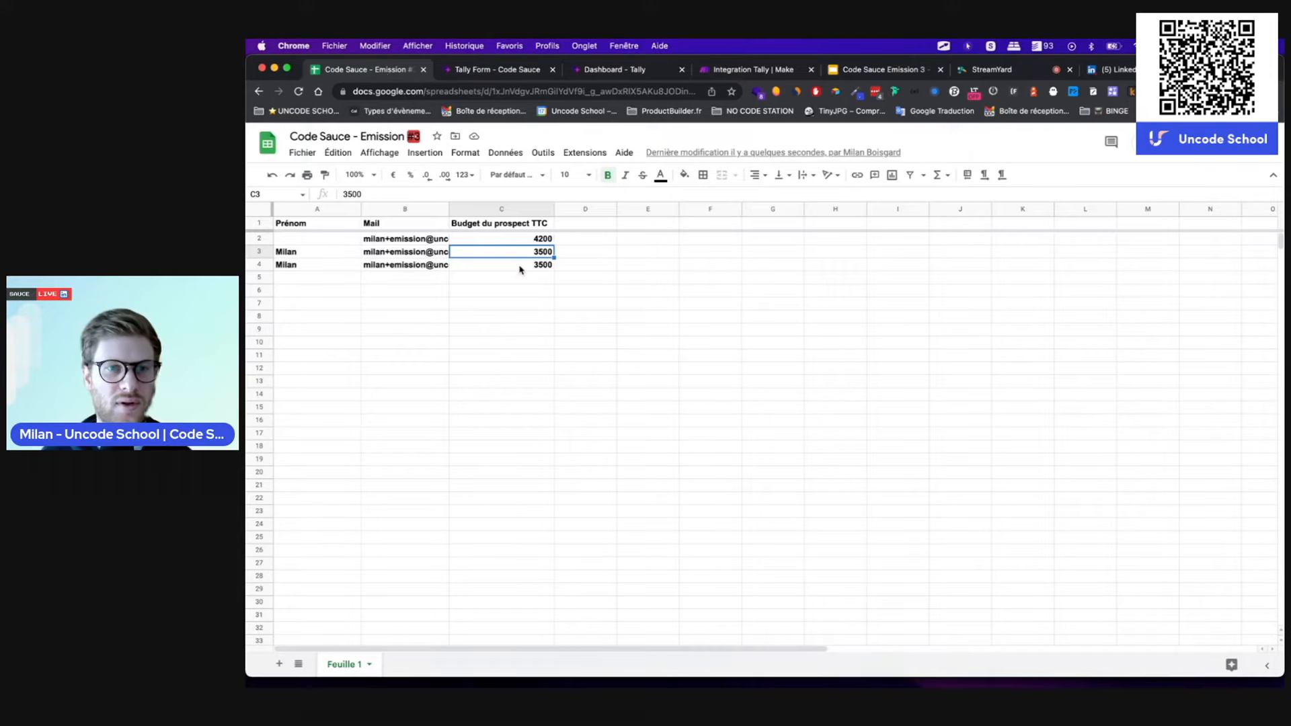
click(505, 266)
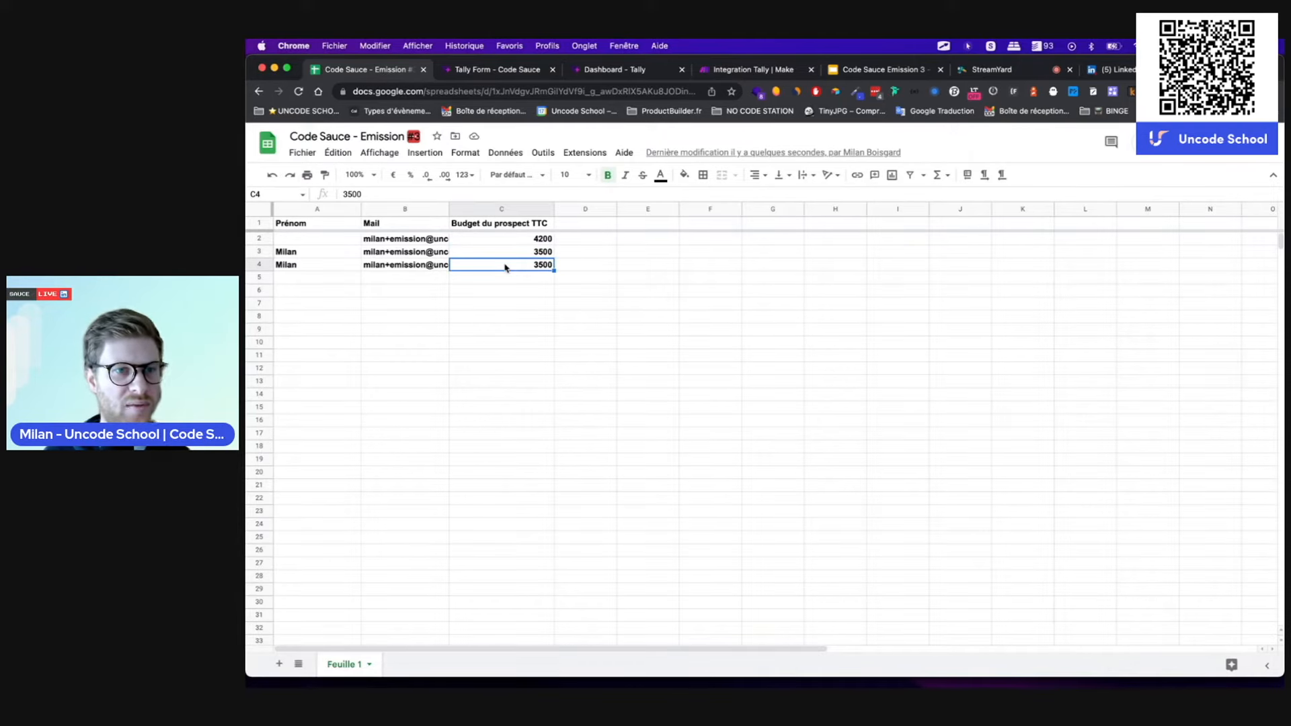
click(609, 69)
- Return to Make and review the budgetTtc variable's value formula in the Set variable module
click(753, 70)
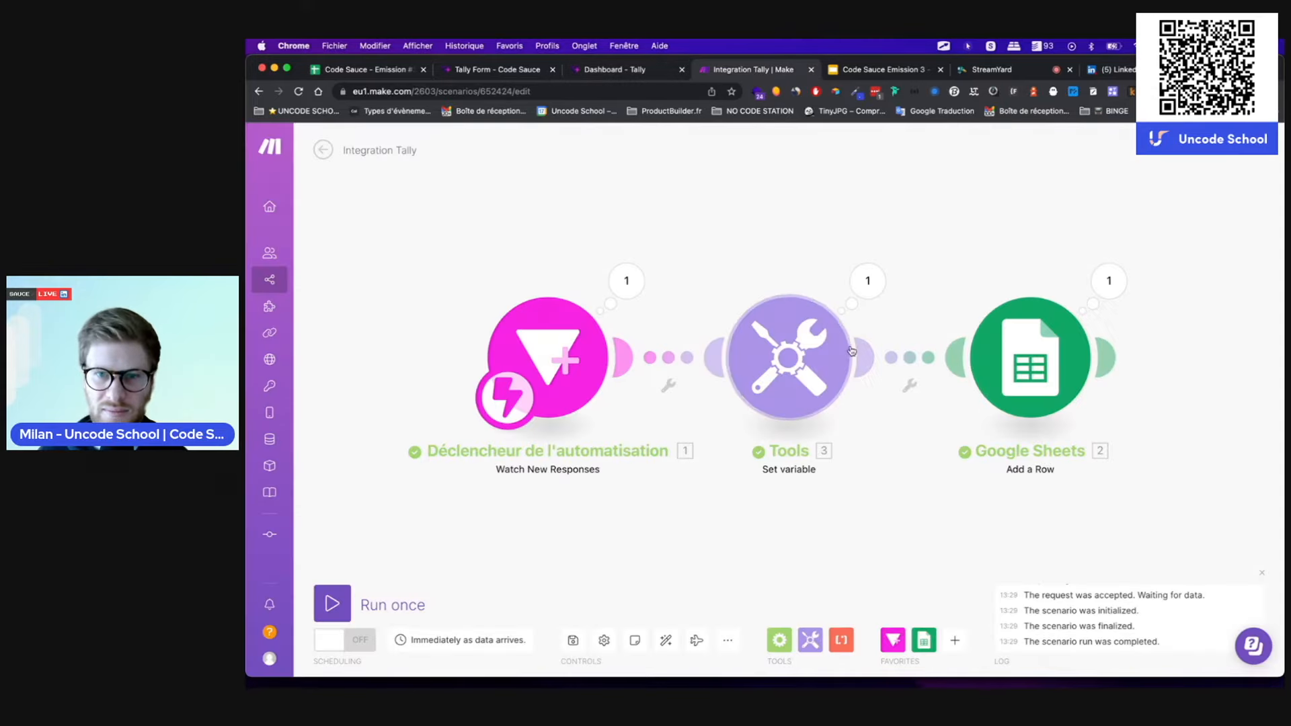
click(868, 281)
click(809, 378)
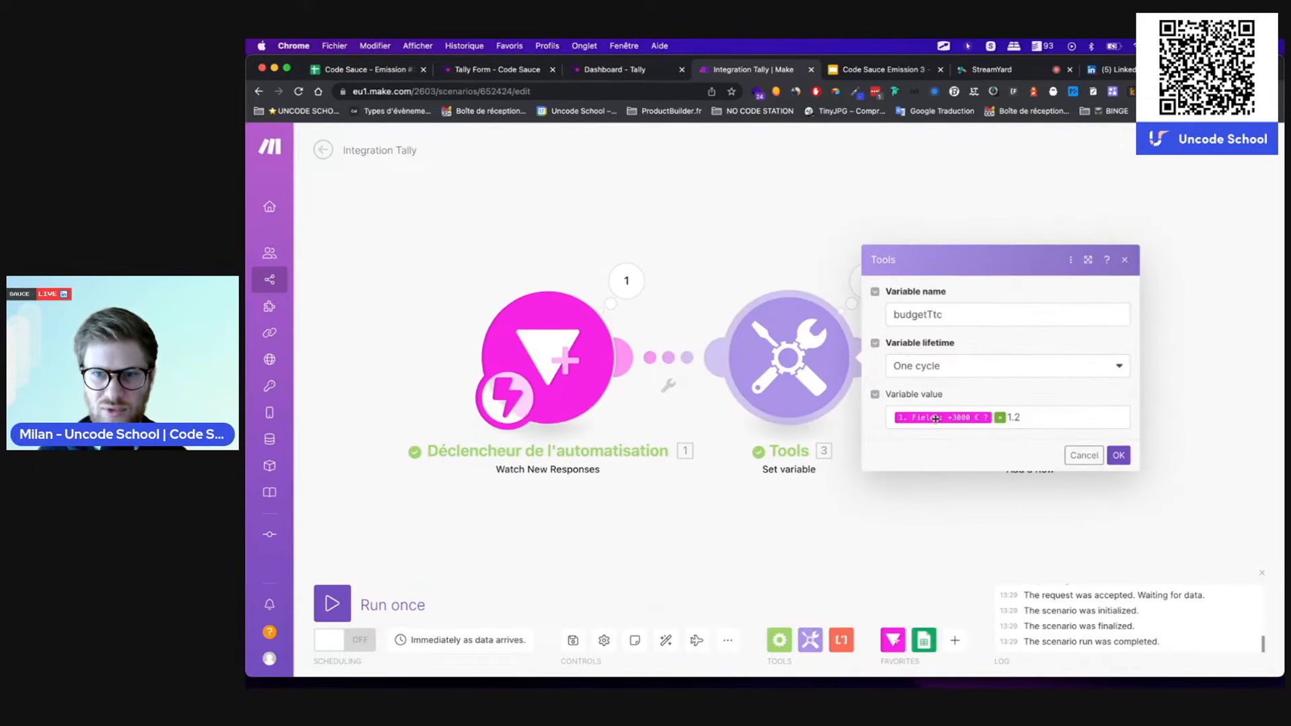
mouse_move(936, 419)
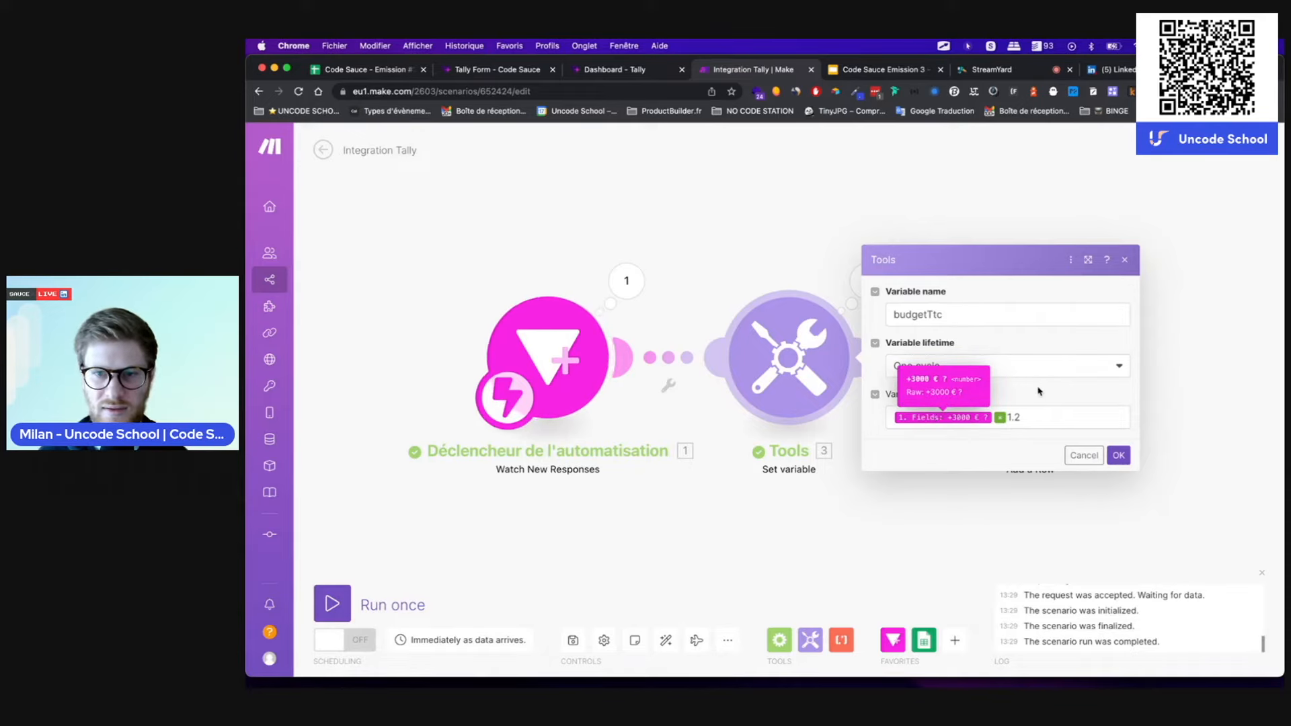
click(981, 369)
click(981, 368)
click(1040, 419)
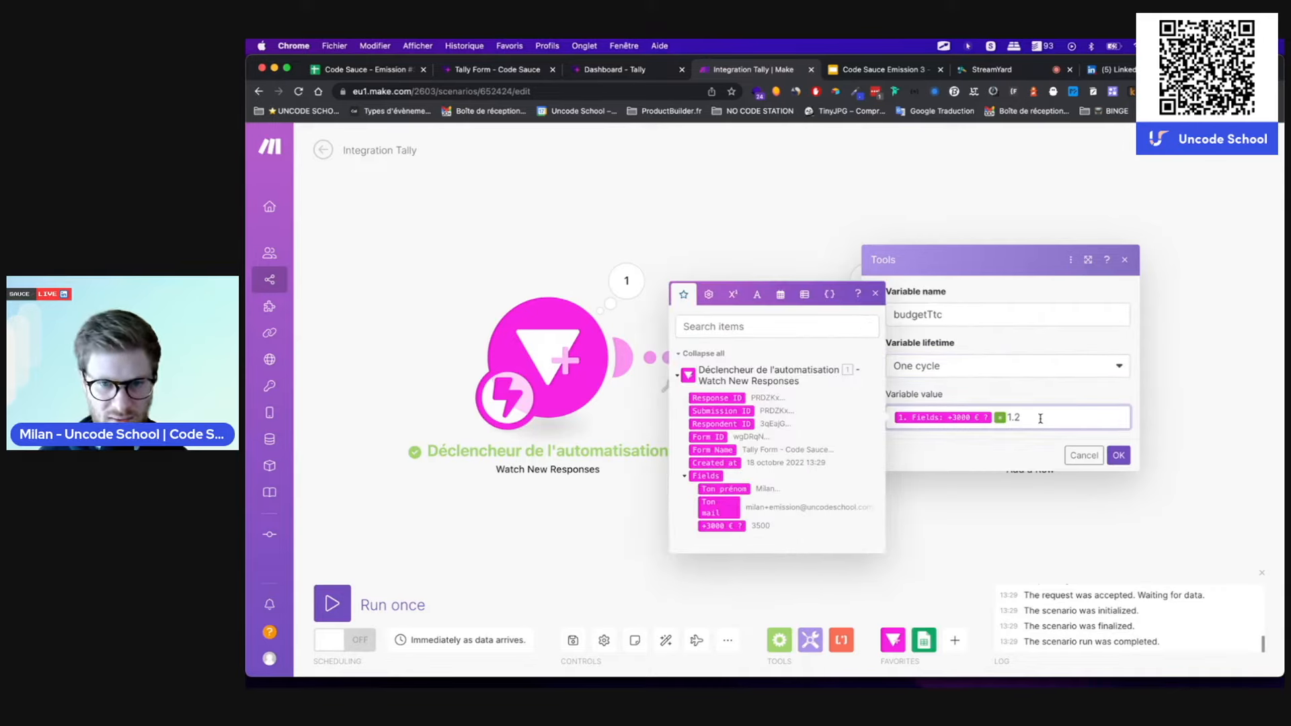
click(1119, 458)
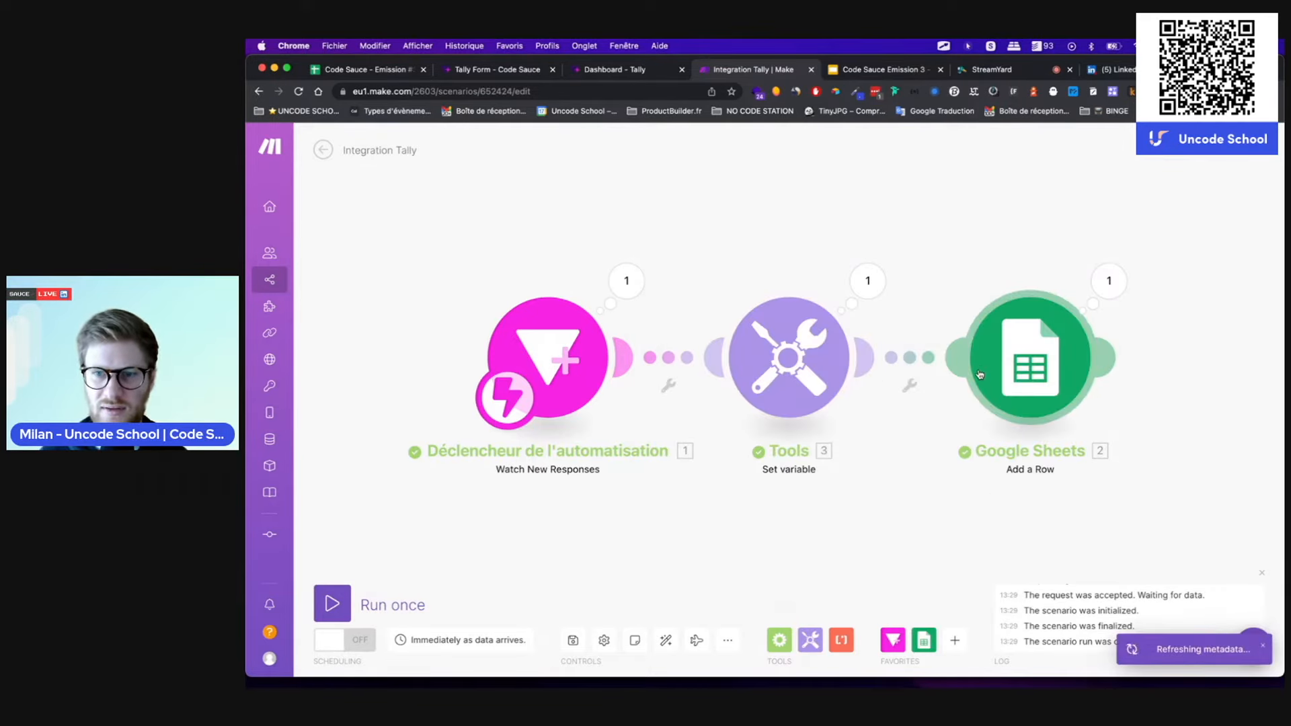
- Replace the Budget du prospect (C) mapping in the Google Sheets module with the budgetTtc variable, and apply the settings
click(980, 374)
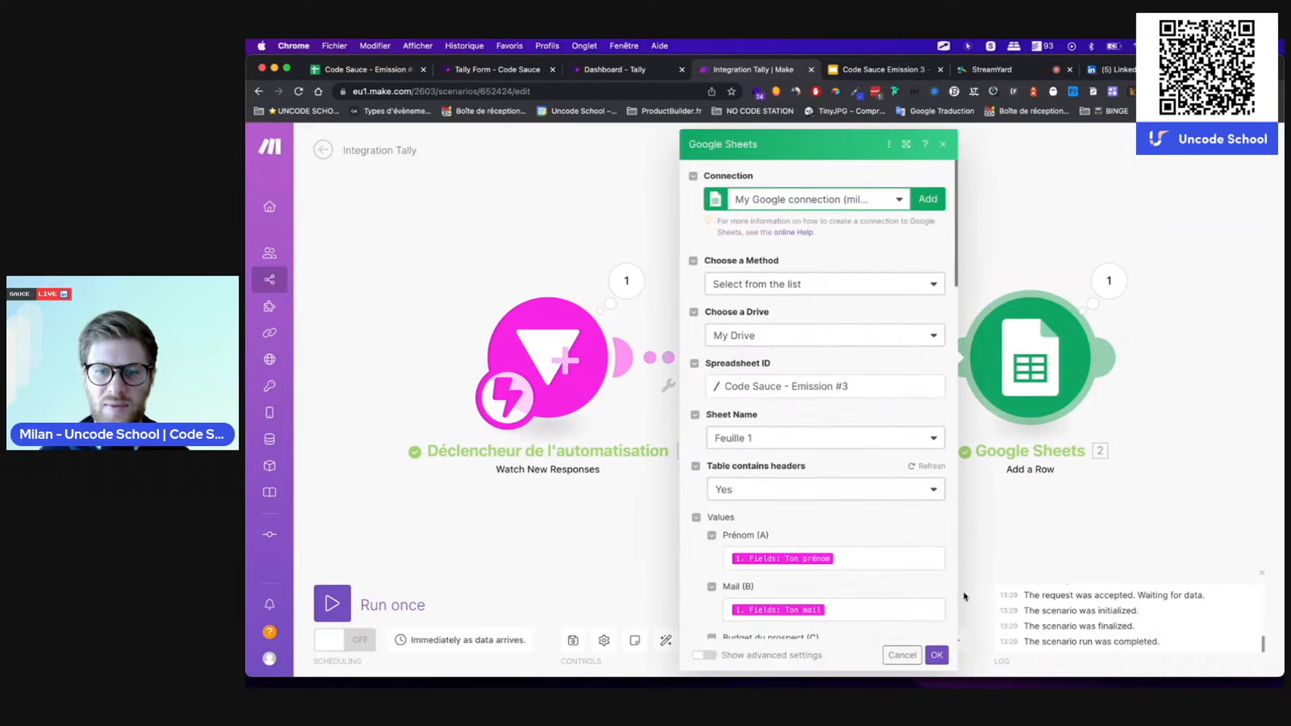
scroll(870, 612, down, 5)
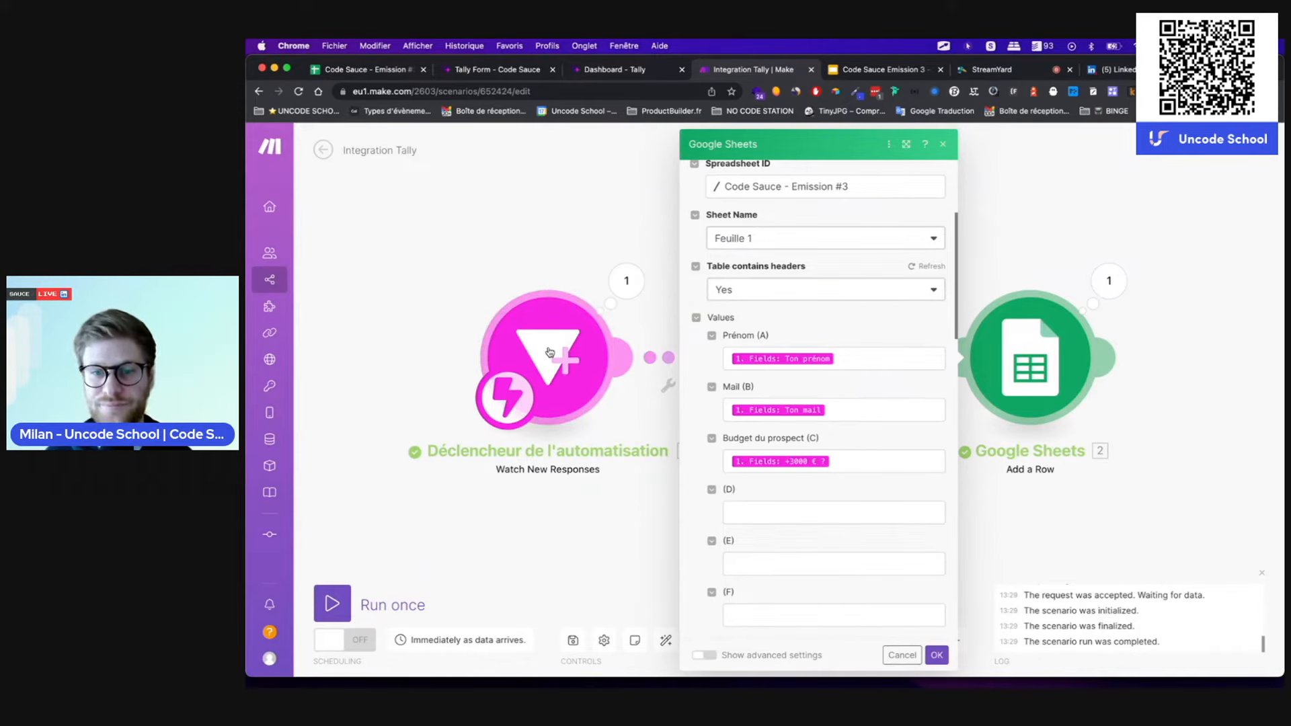
click(841, 464)
key(BackSpace)
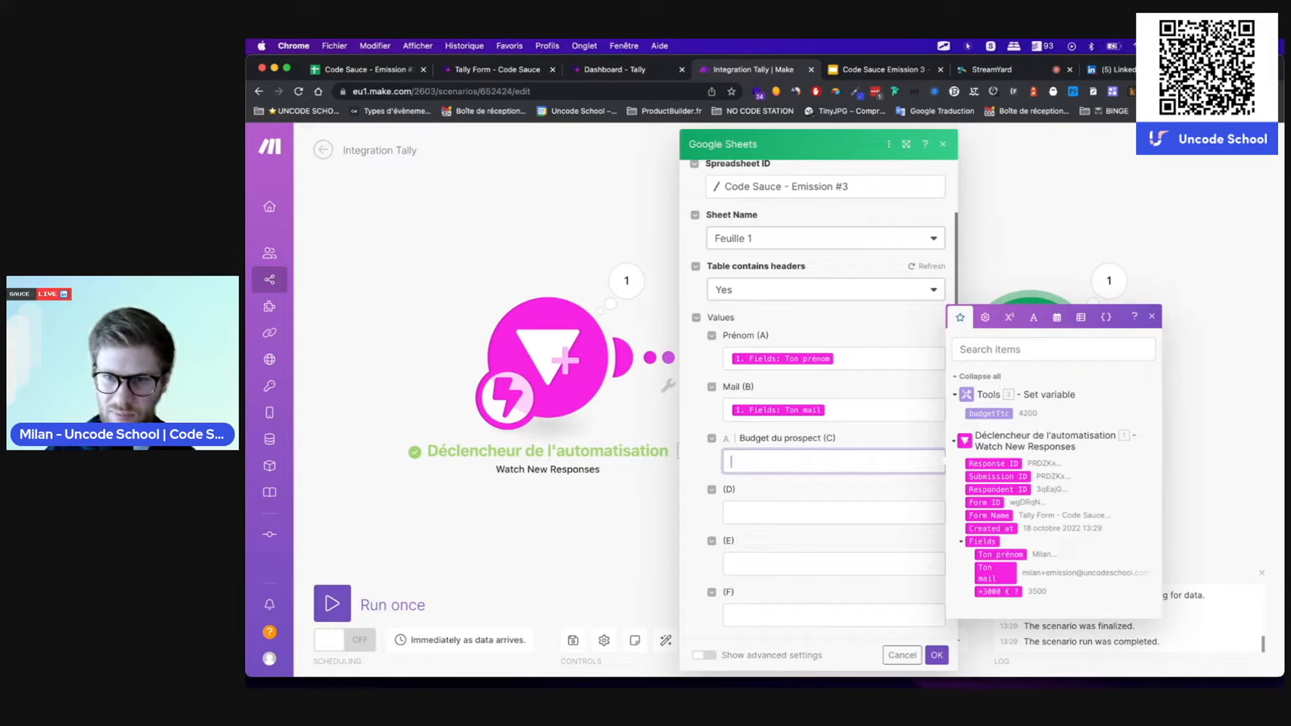
click(989, 413)
click(938, 656)
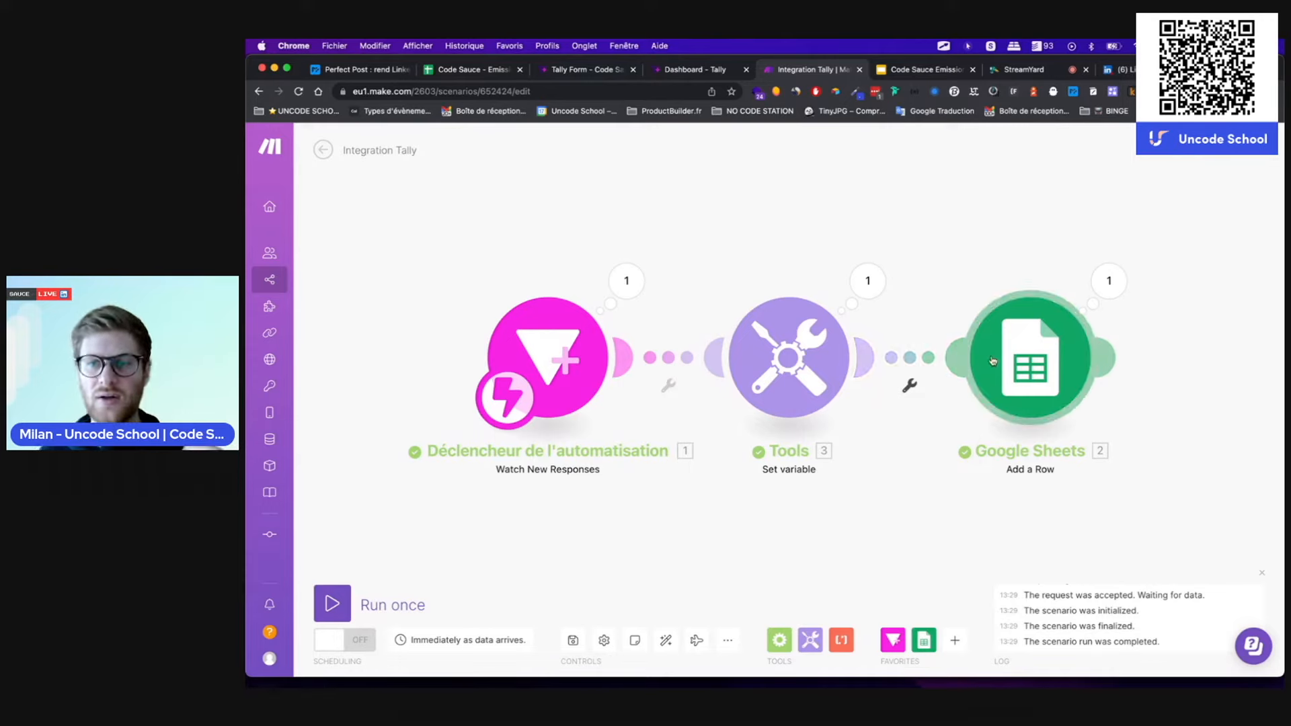
- Set up a filter between the Tools and Google Sheets modules, labelled ">= 3000€"
click(909, 386)
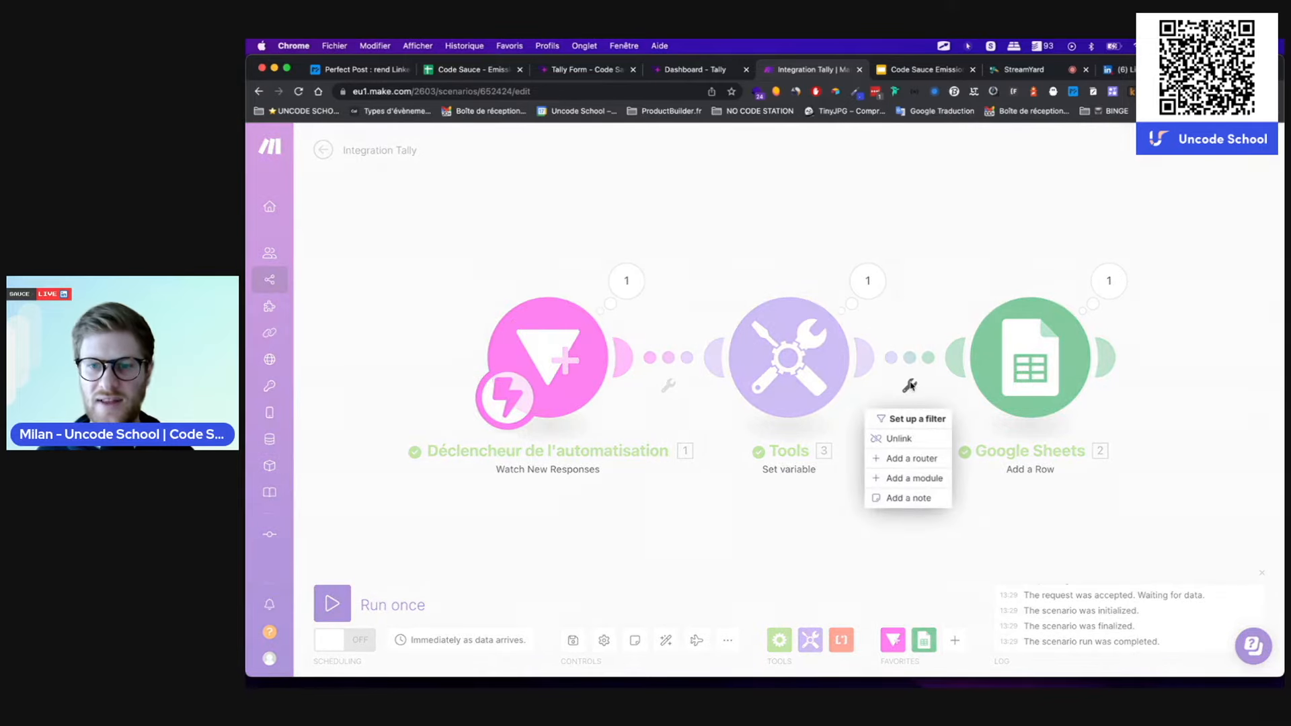
click(907, 423)
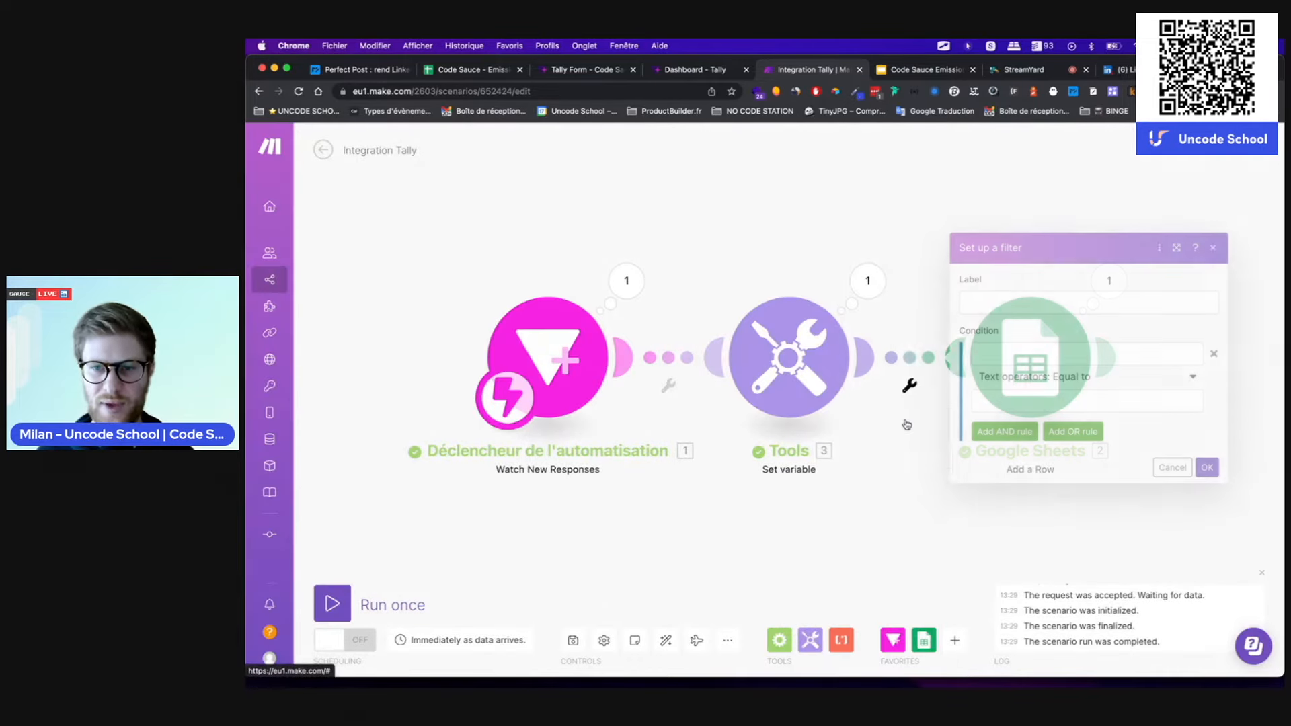
click(983, 299)
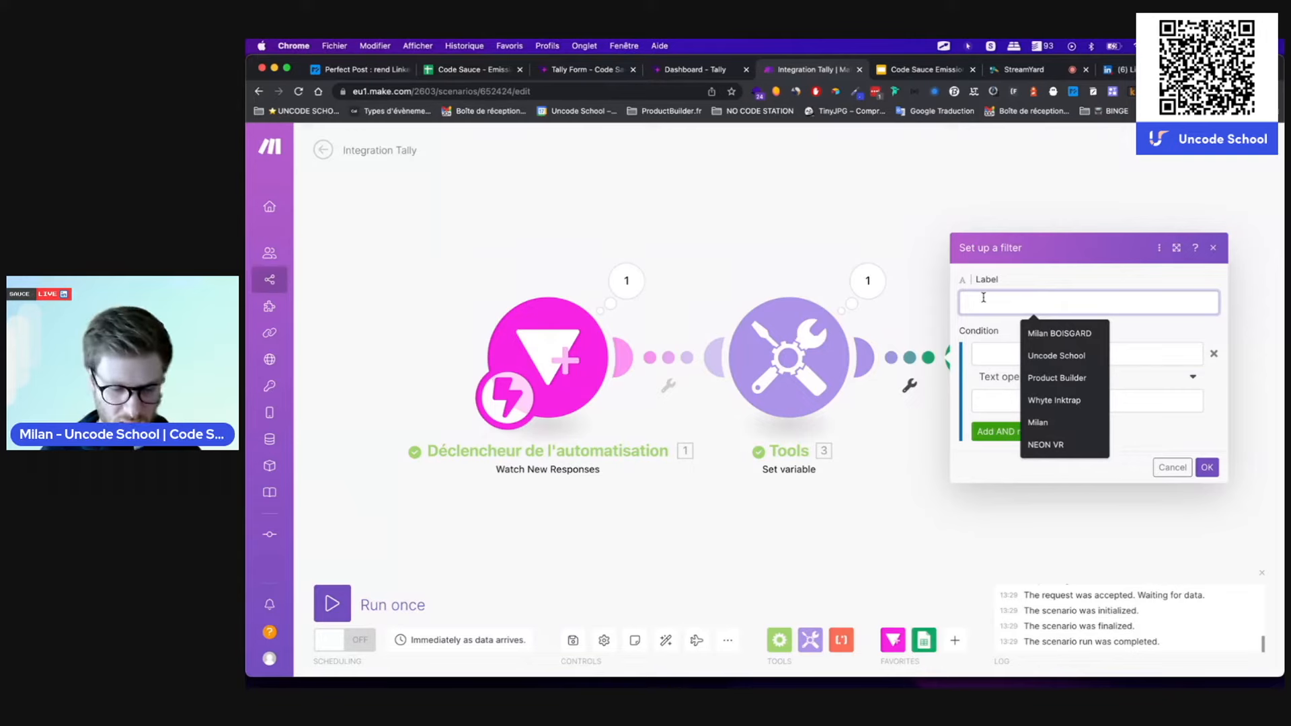
text(>)
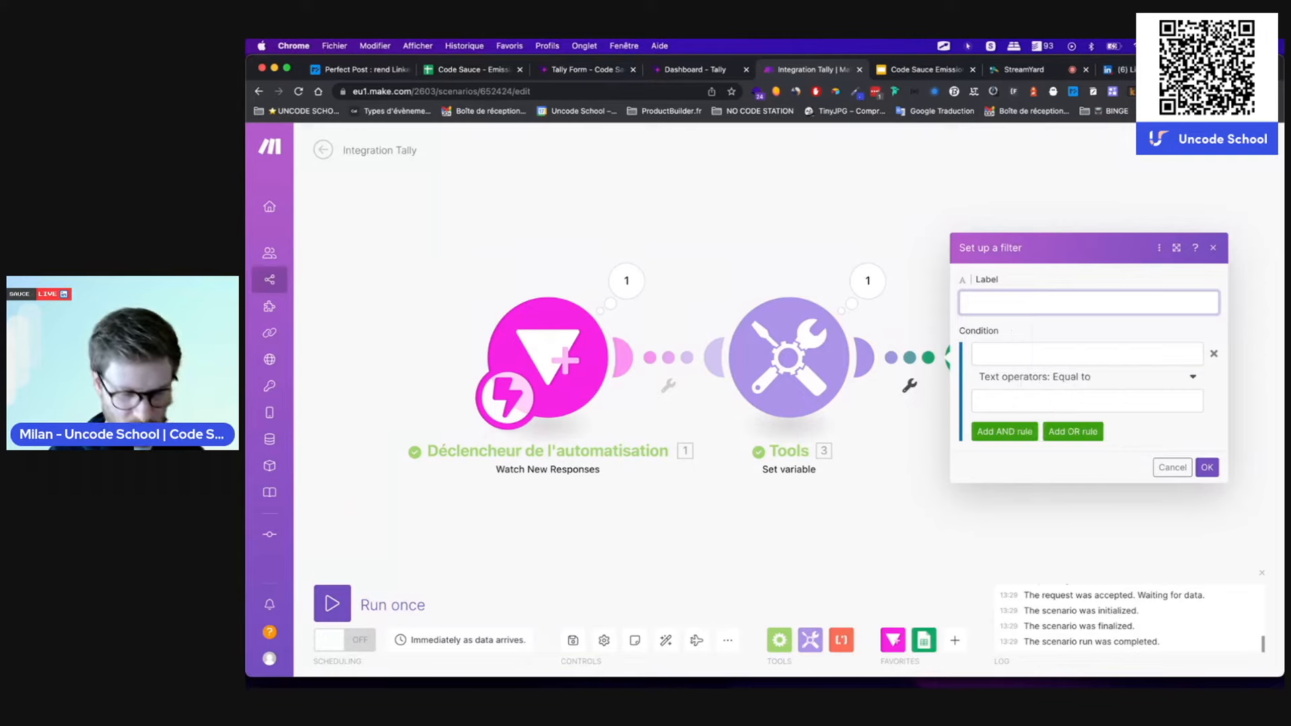
text( 300)
key(Left)
key(Left)
key(Left)
text(= 3)
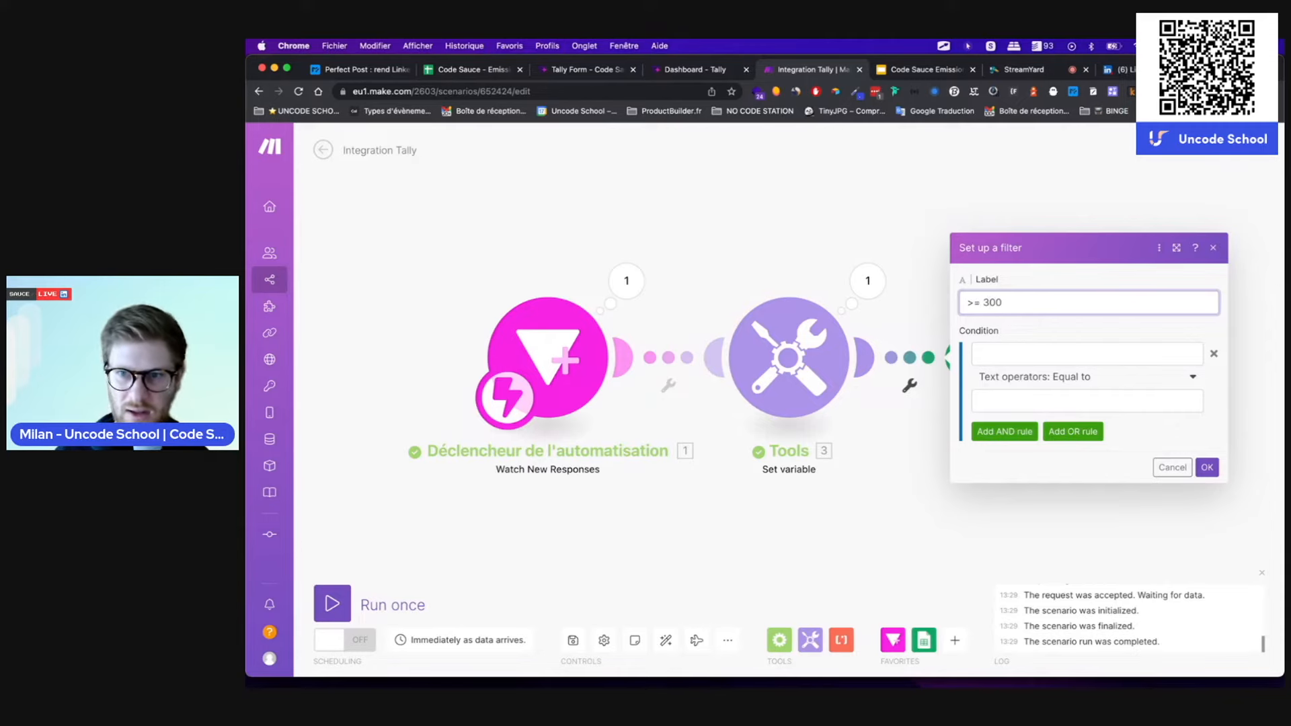
text(000)
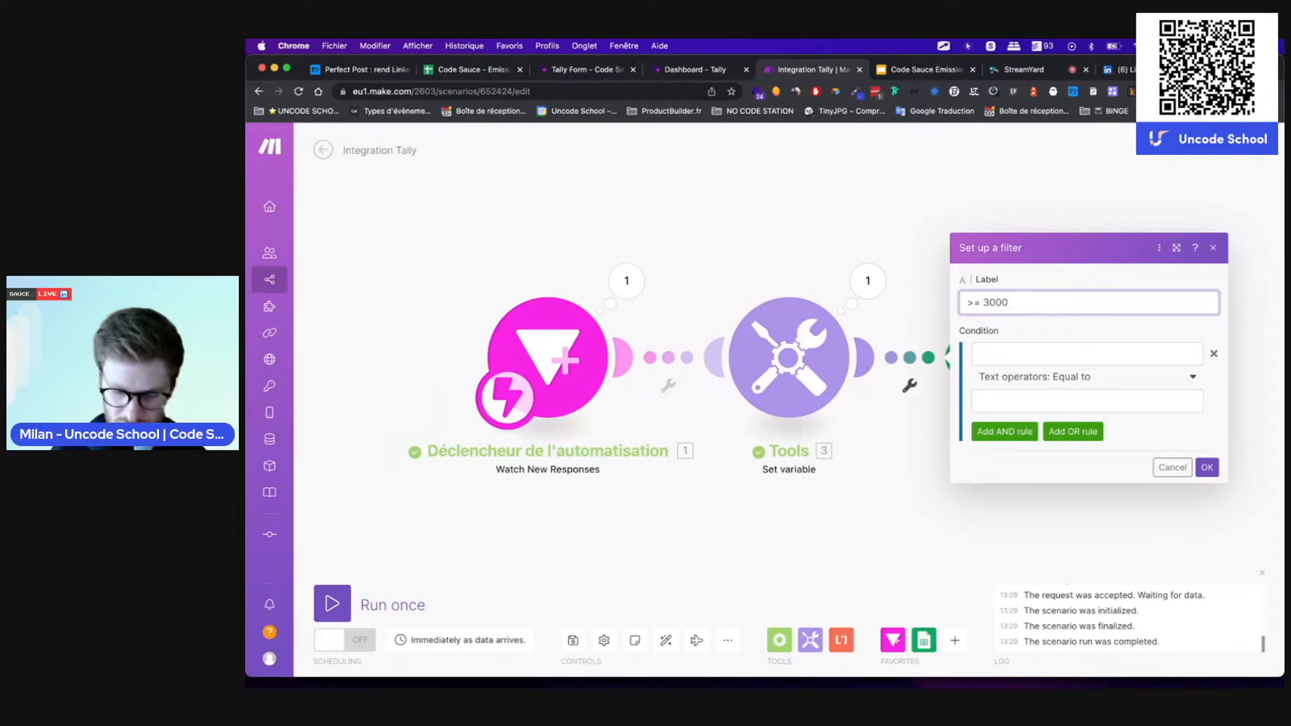
text(€)
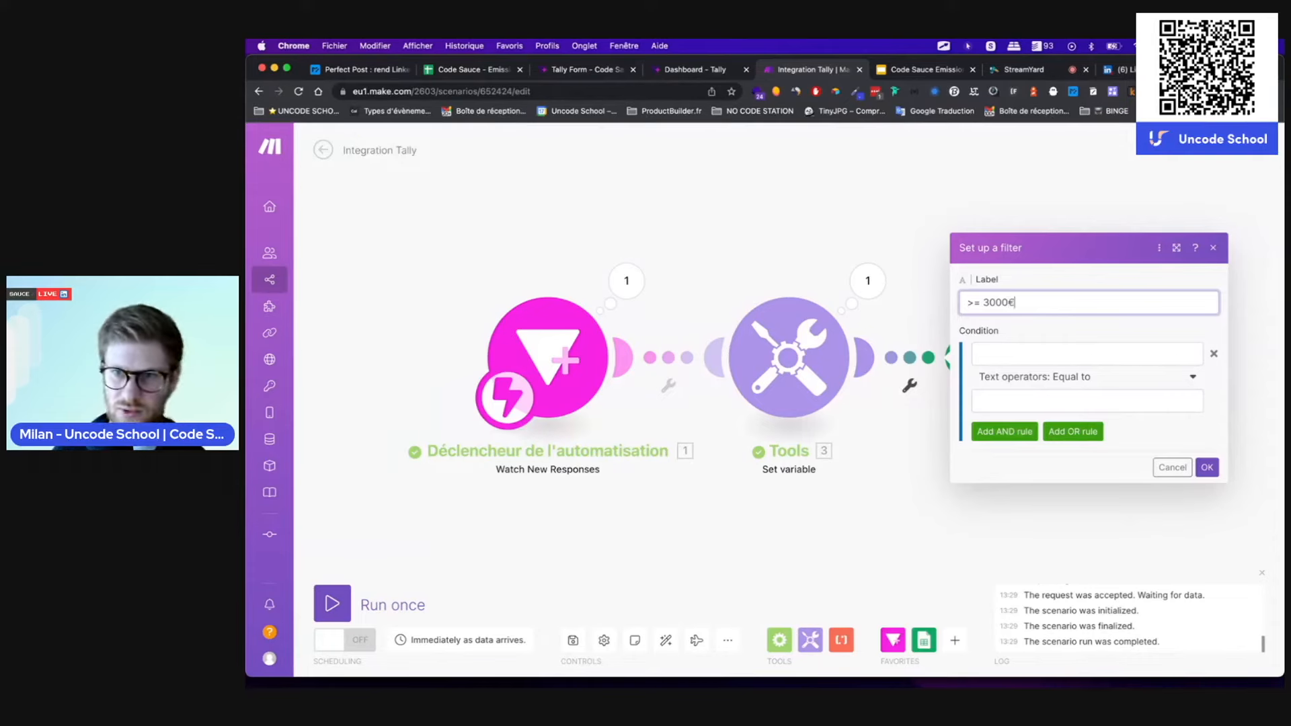
- Set the filter condition to the form's "+3000 € ?" field with the numeric operator Greater than or equal to
click(995, 355)
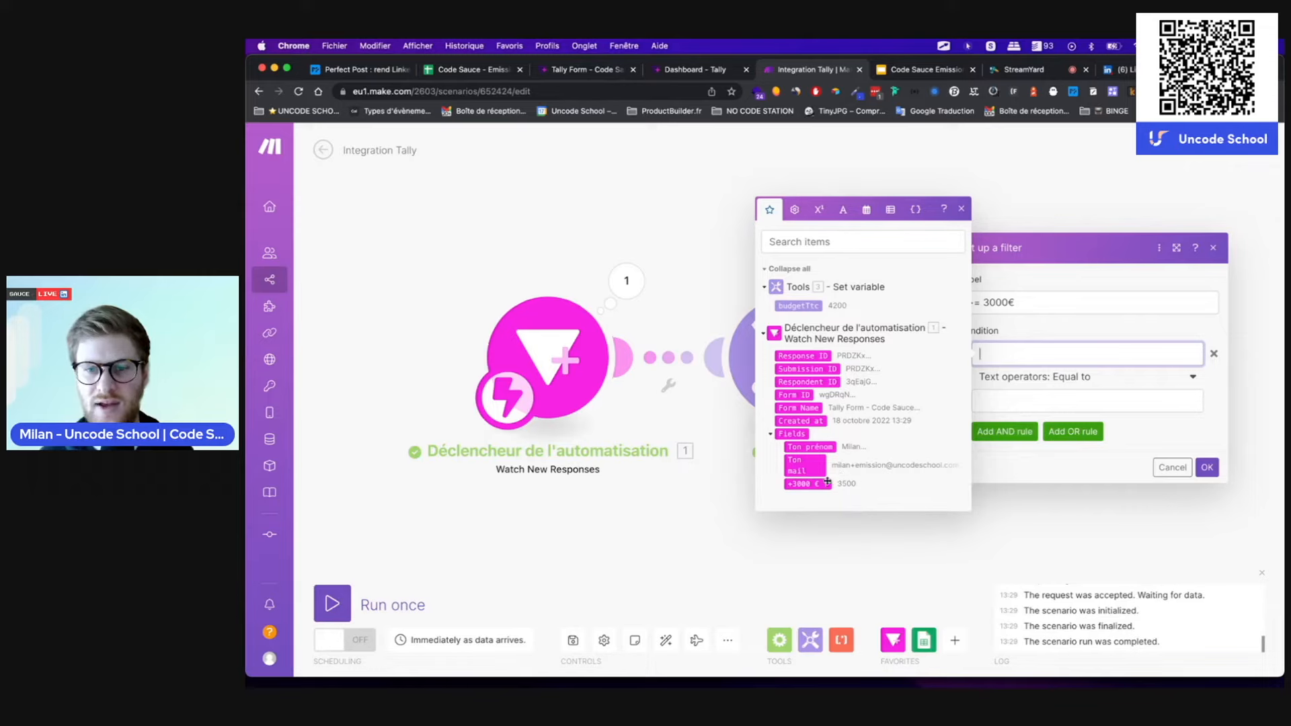
mouse_move(805, 485)
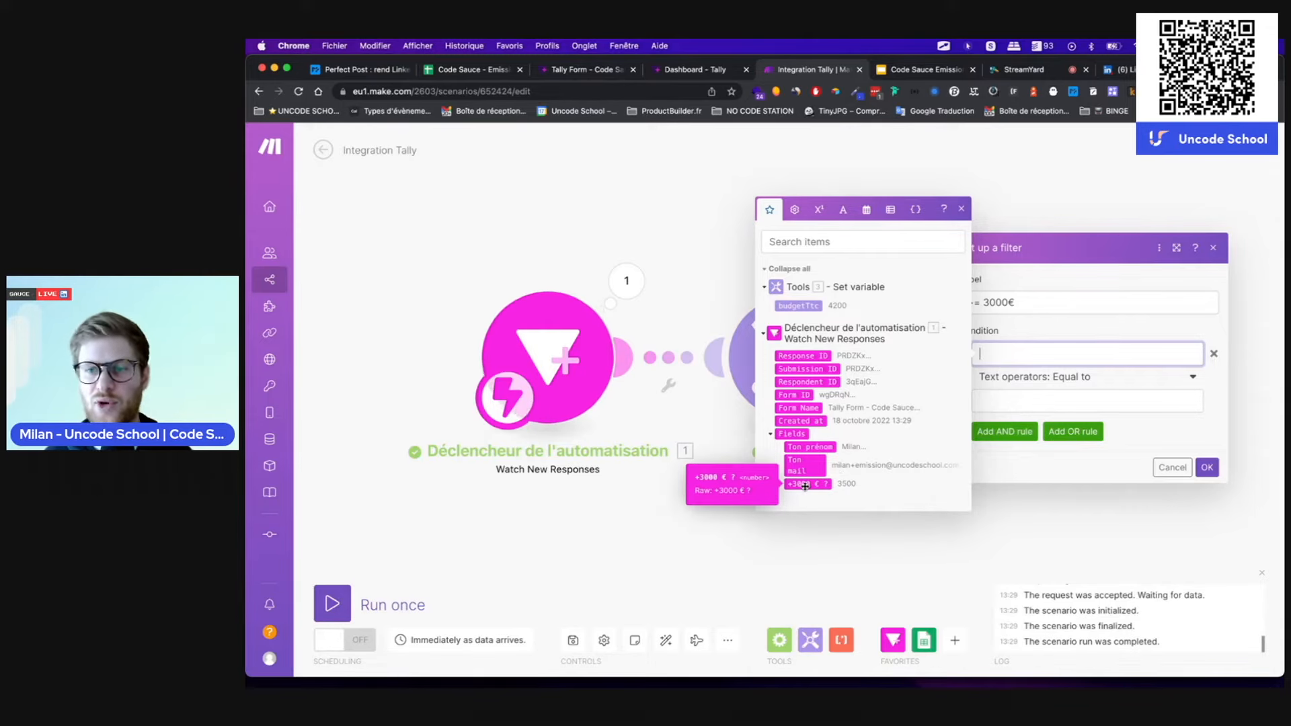
click(805, 486)
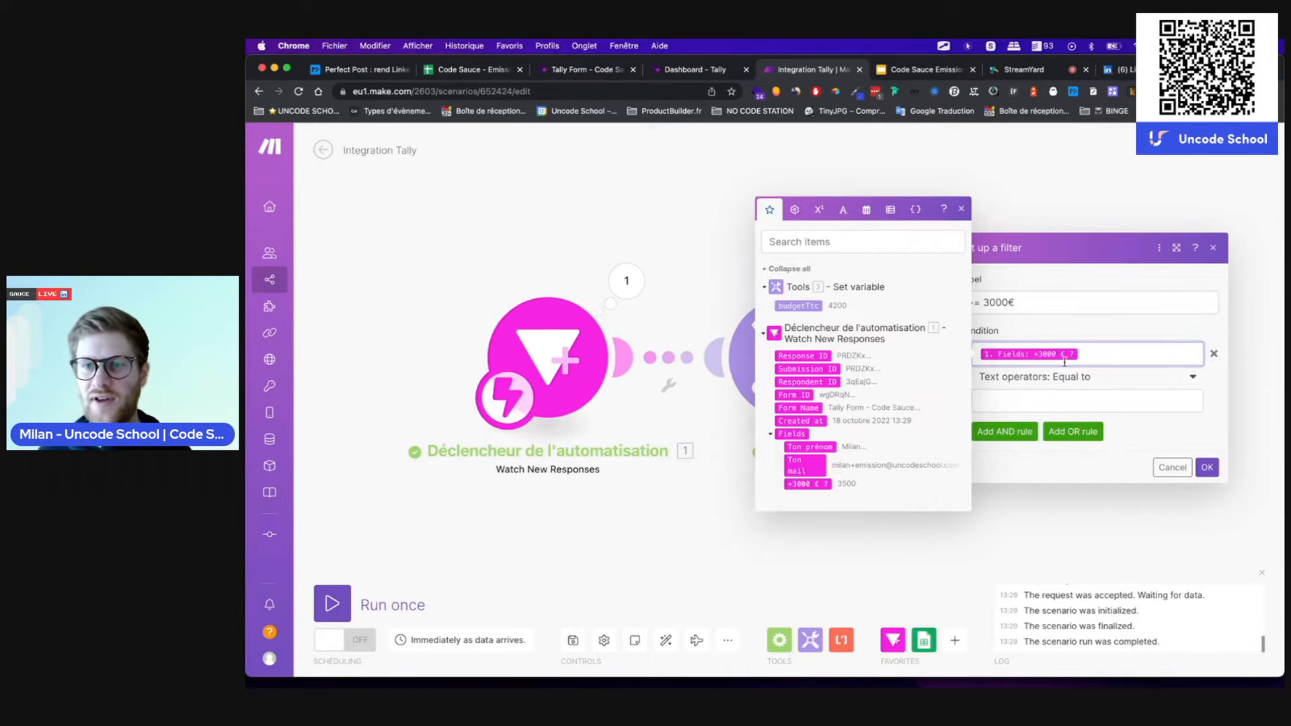
click(1107, 403)
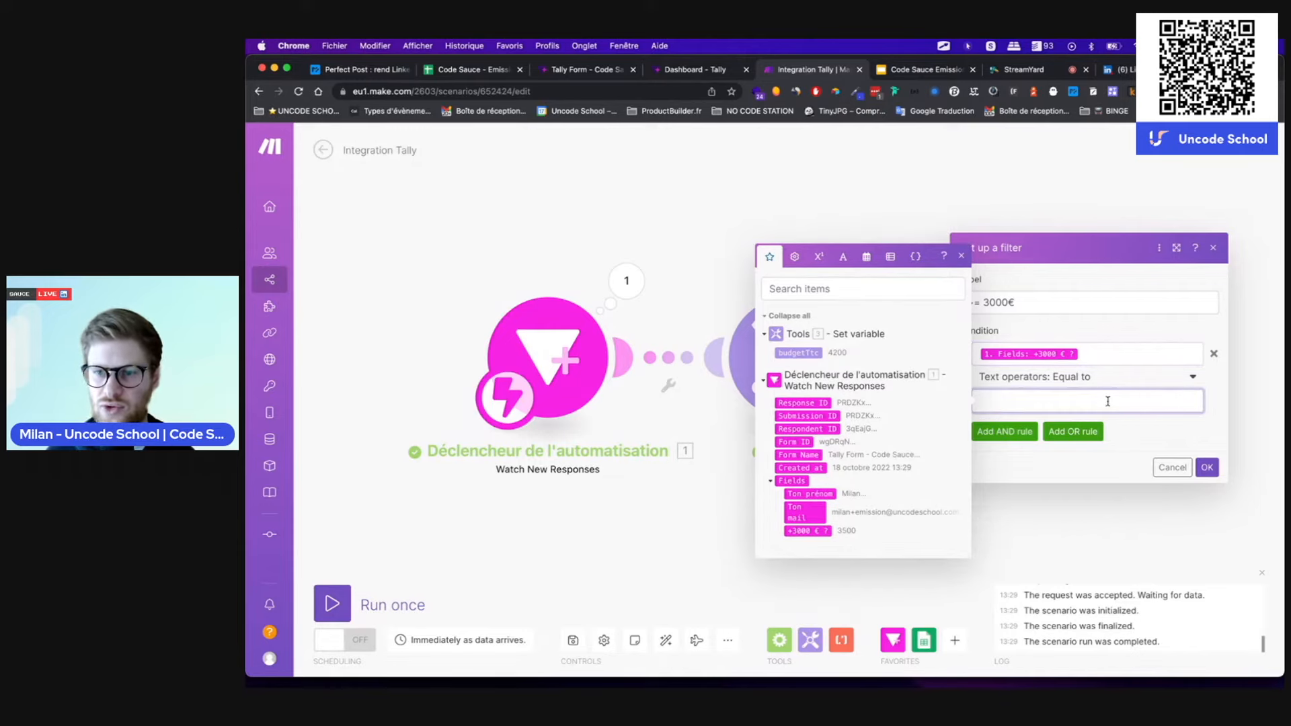
click(1075, 379)
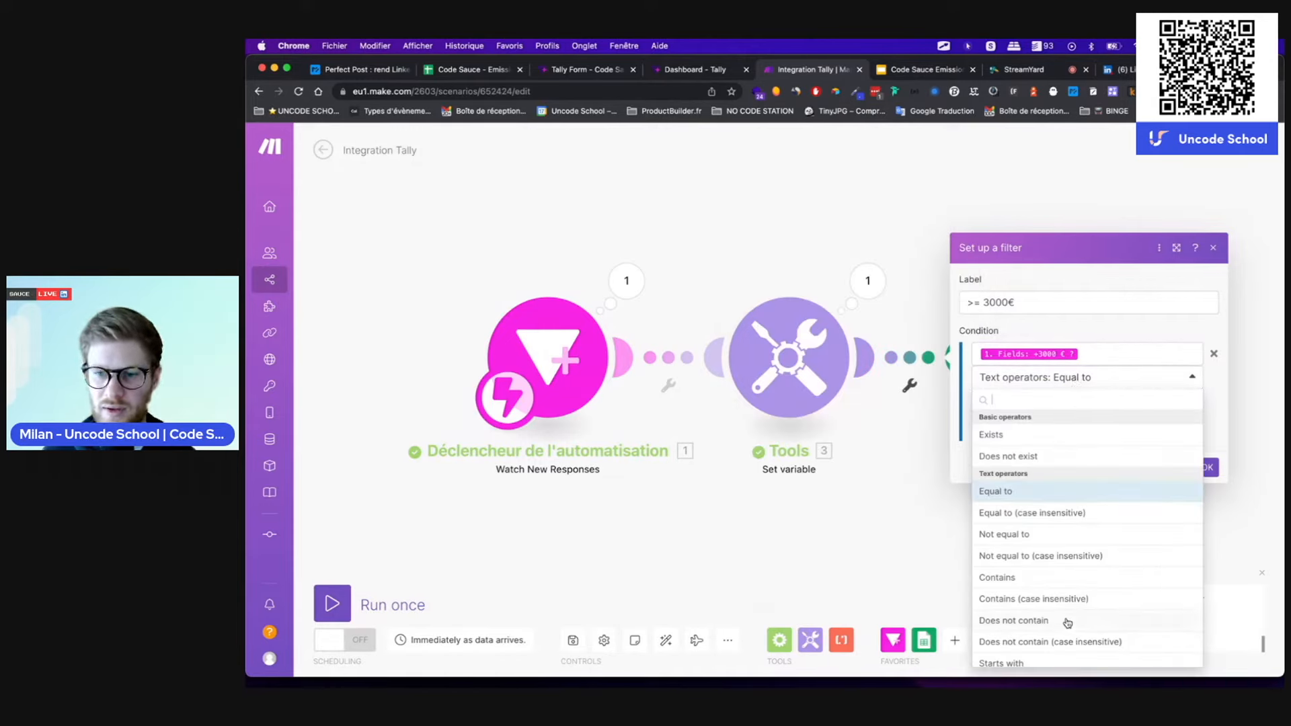
scroll(1067, 624, down, 8)
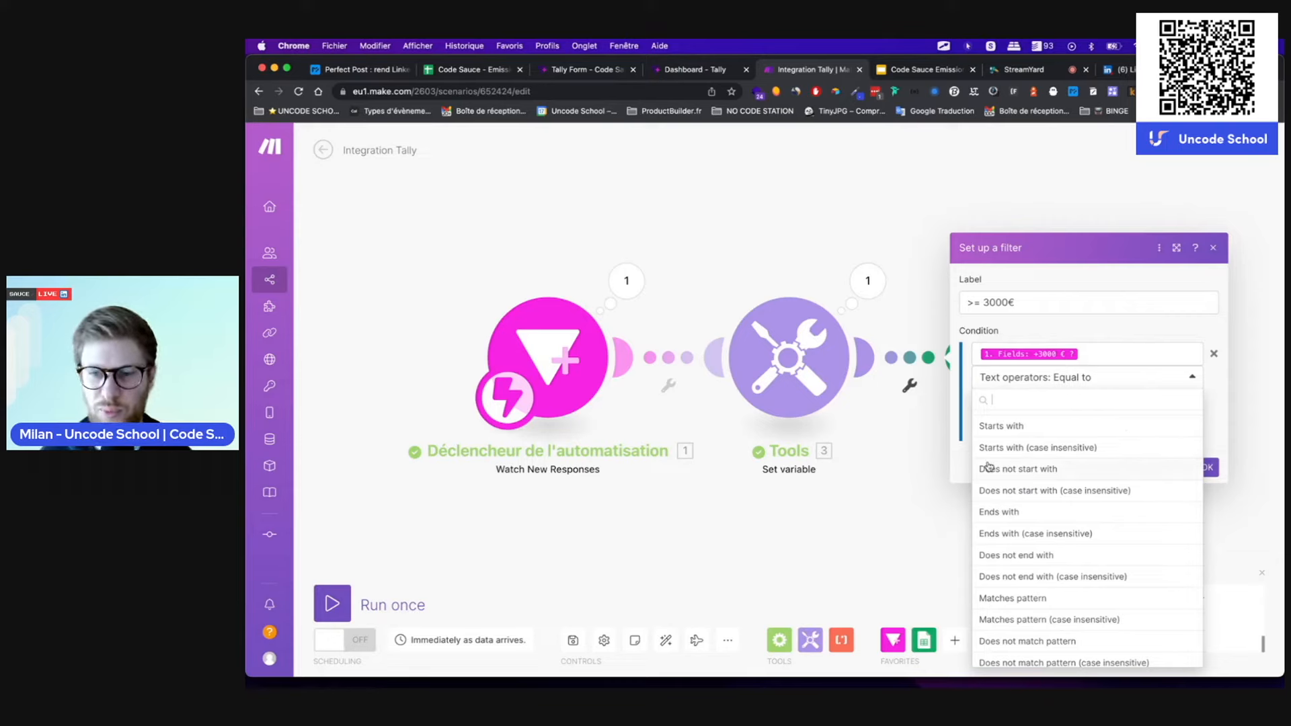
scroll(1077, 557, down, 5)
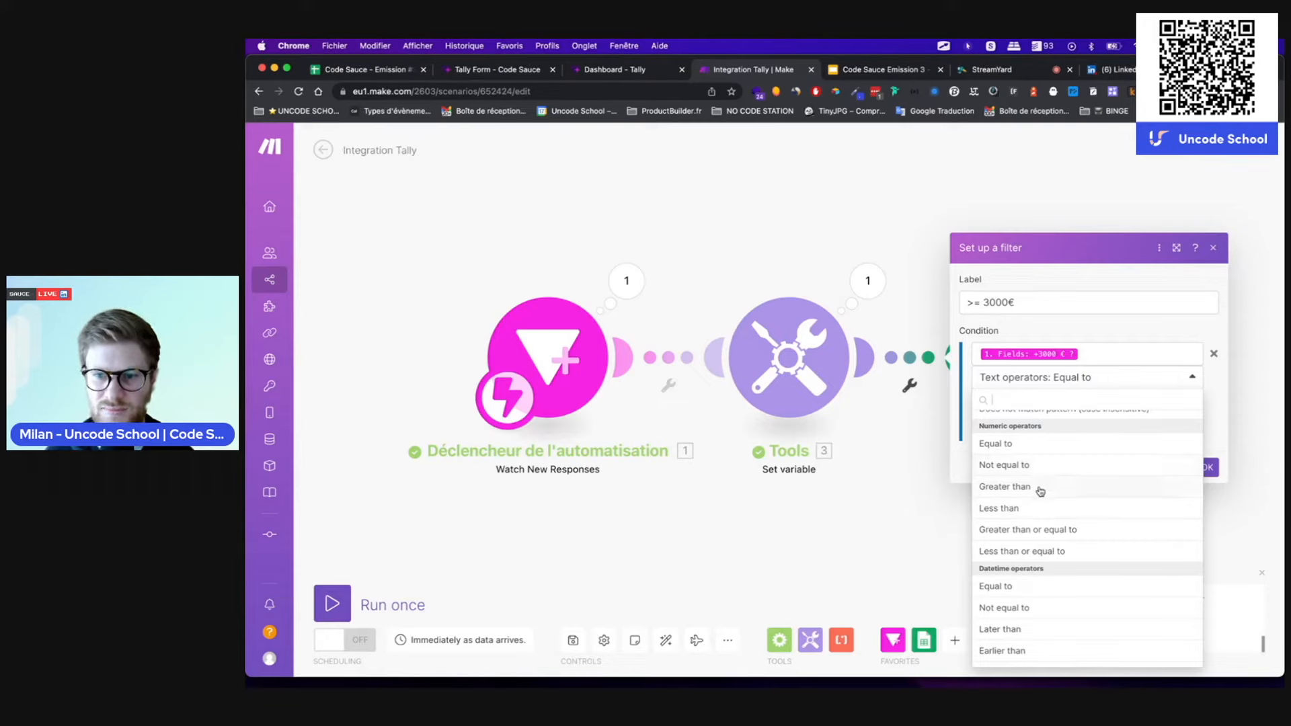
click(1068, 531)
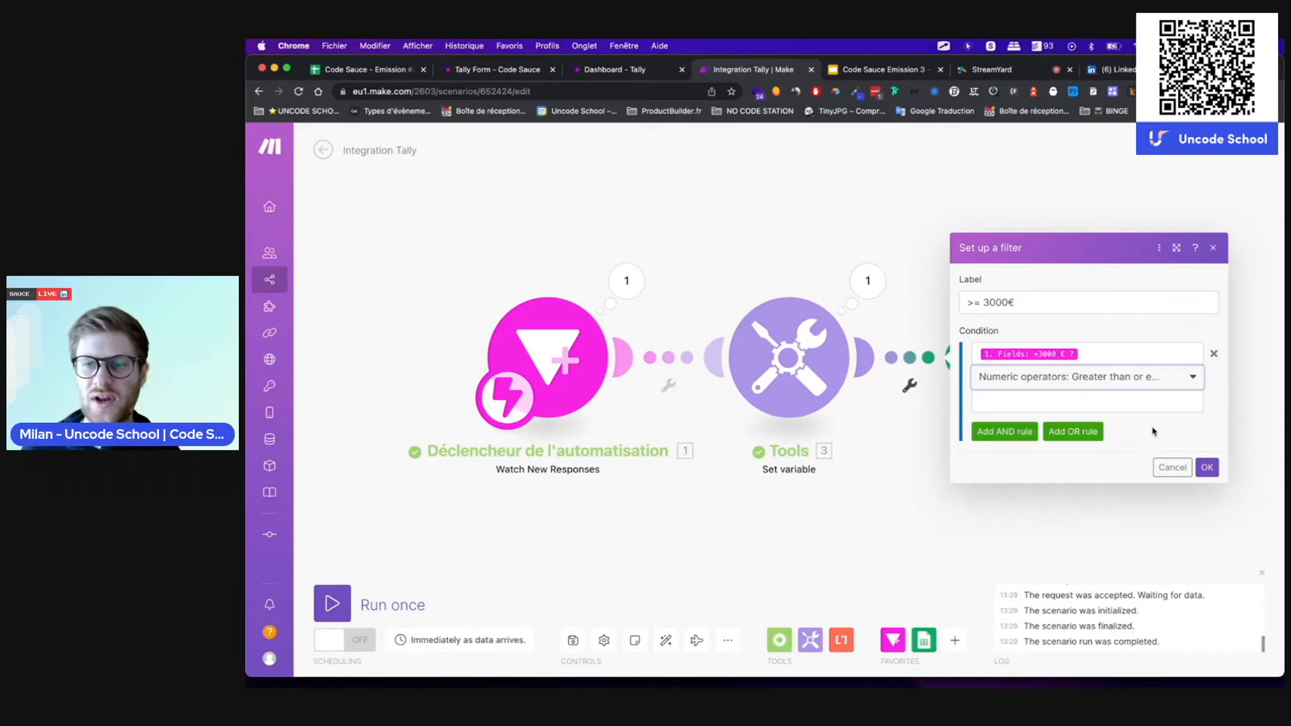
click(1071, 399)
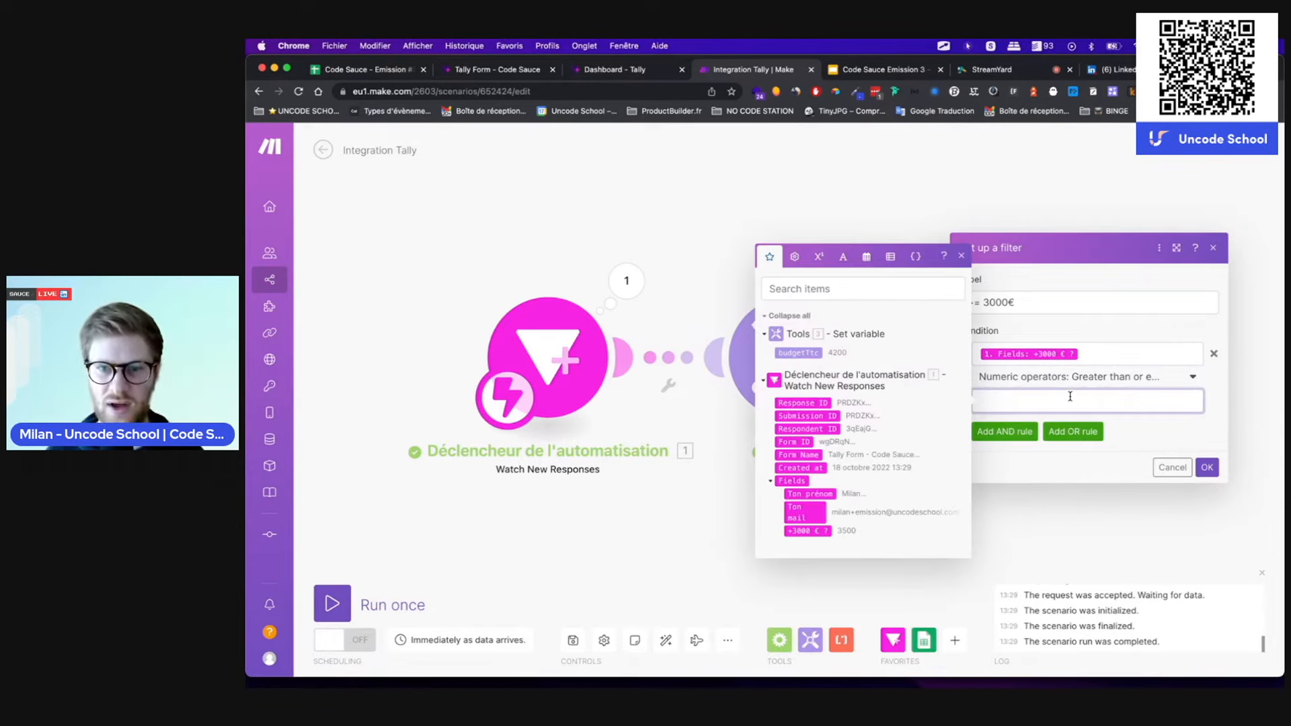
click(810, 532)
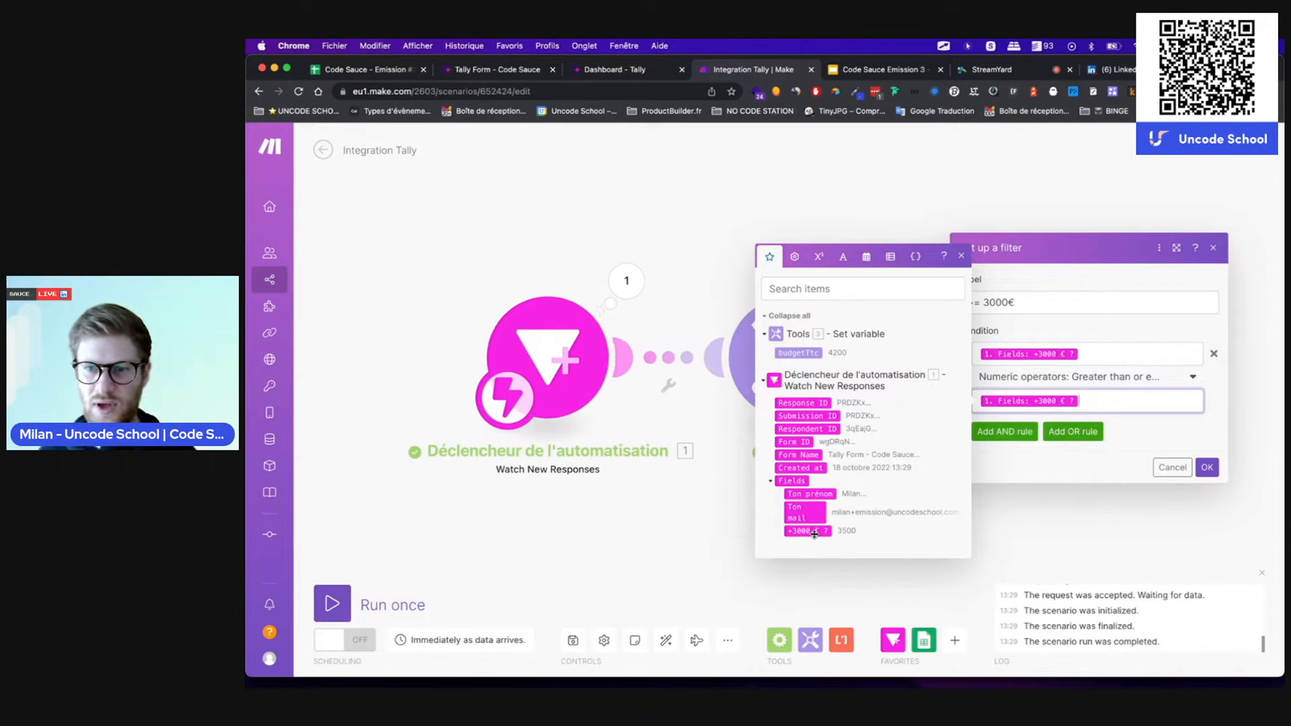
click(1146, 439)
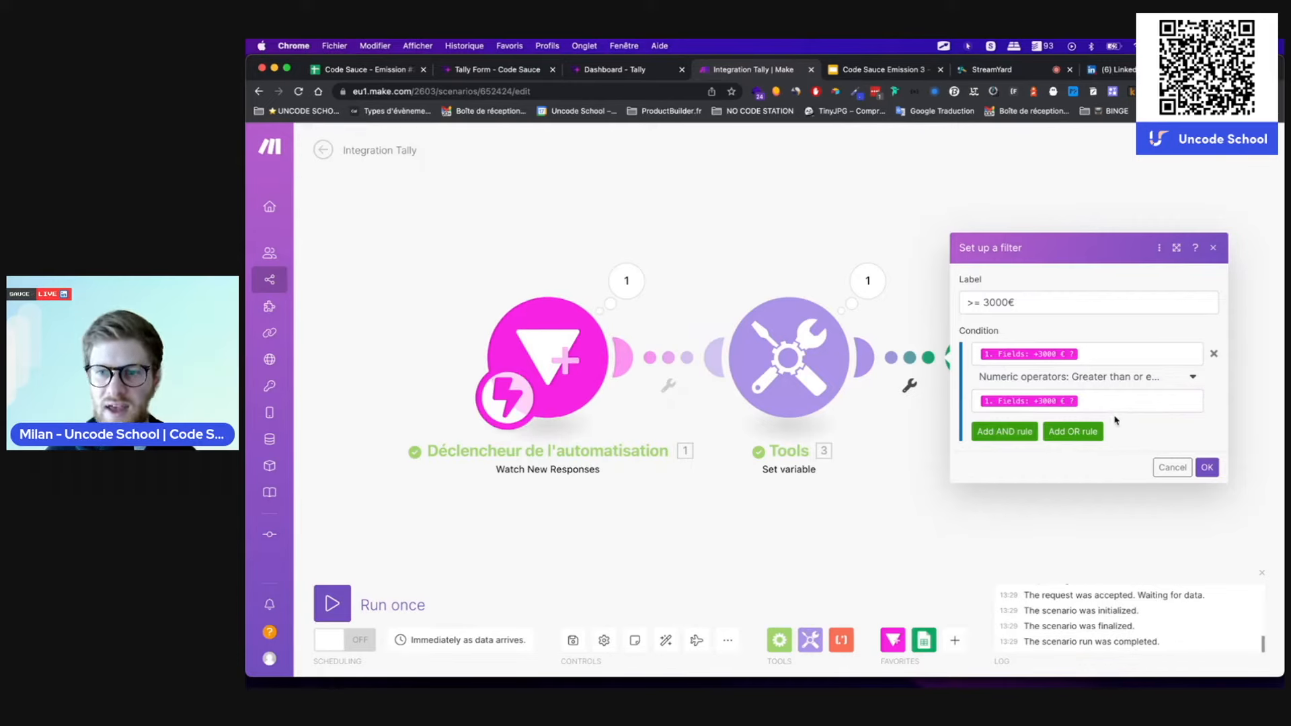
- Set the filter condition's comparison value to 3000 in place of the mapped field, and apply the filter
click(1089, 398)
key(BackSpace)
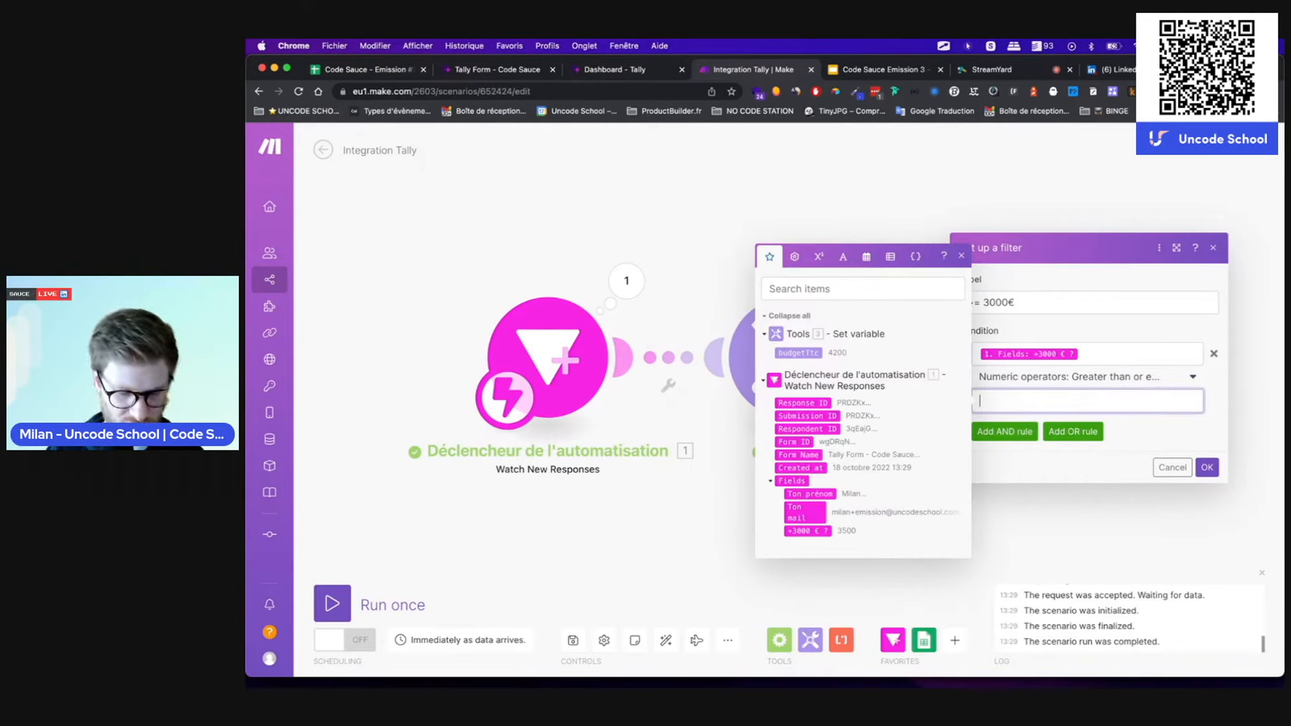
text(3)
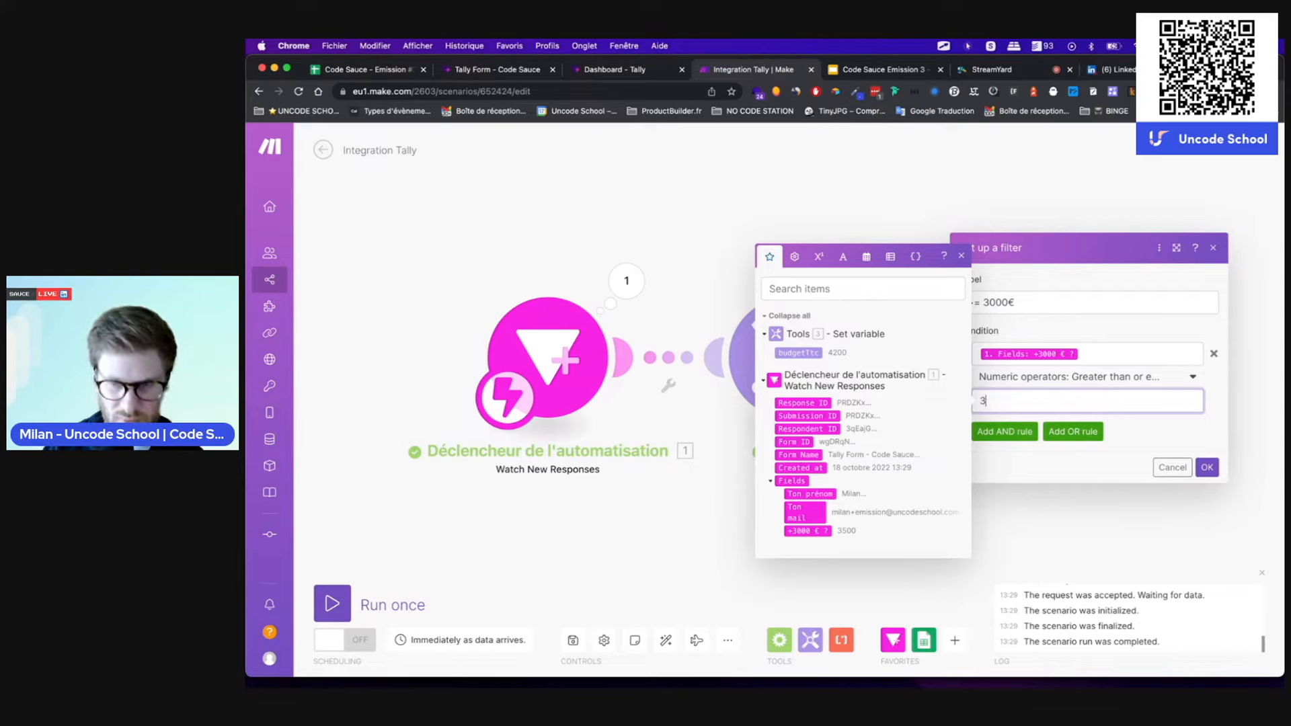
text(000)
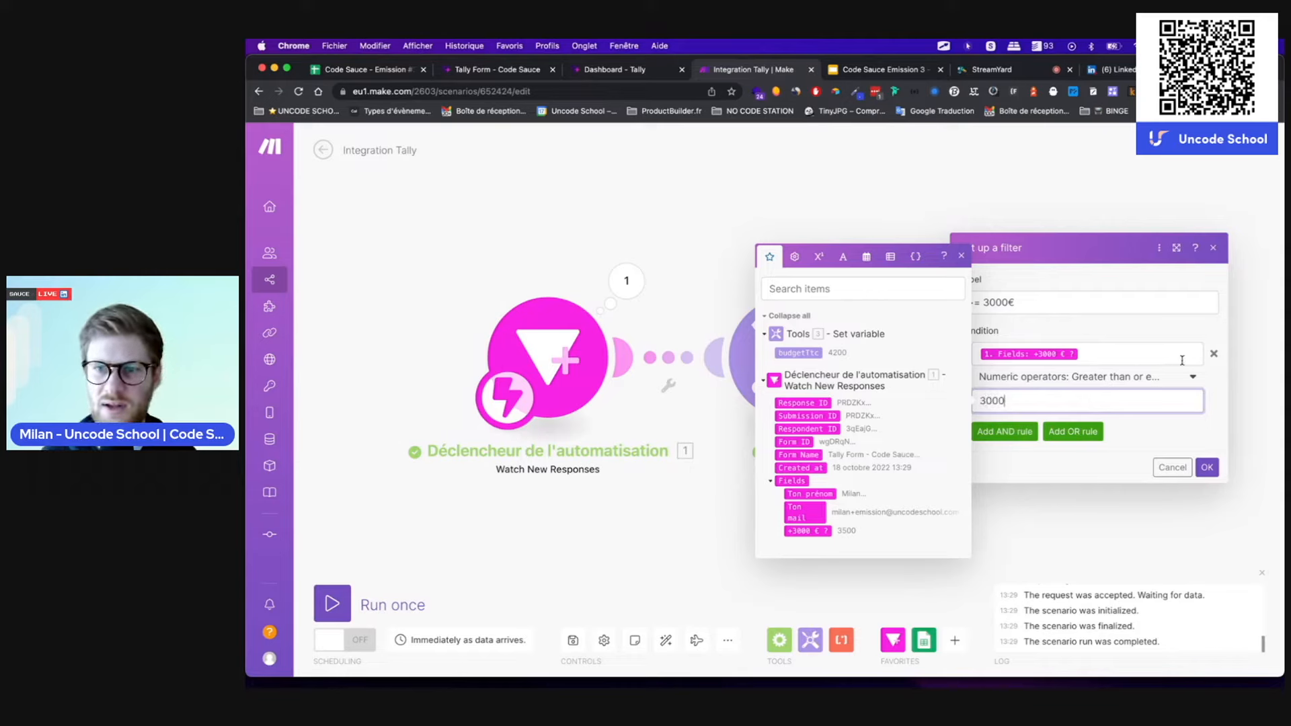
click(1162, 438)
click(1207, 467)
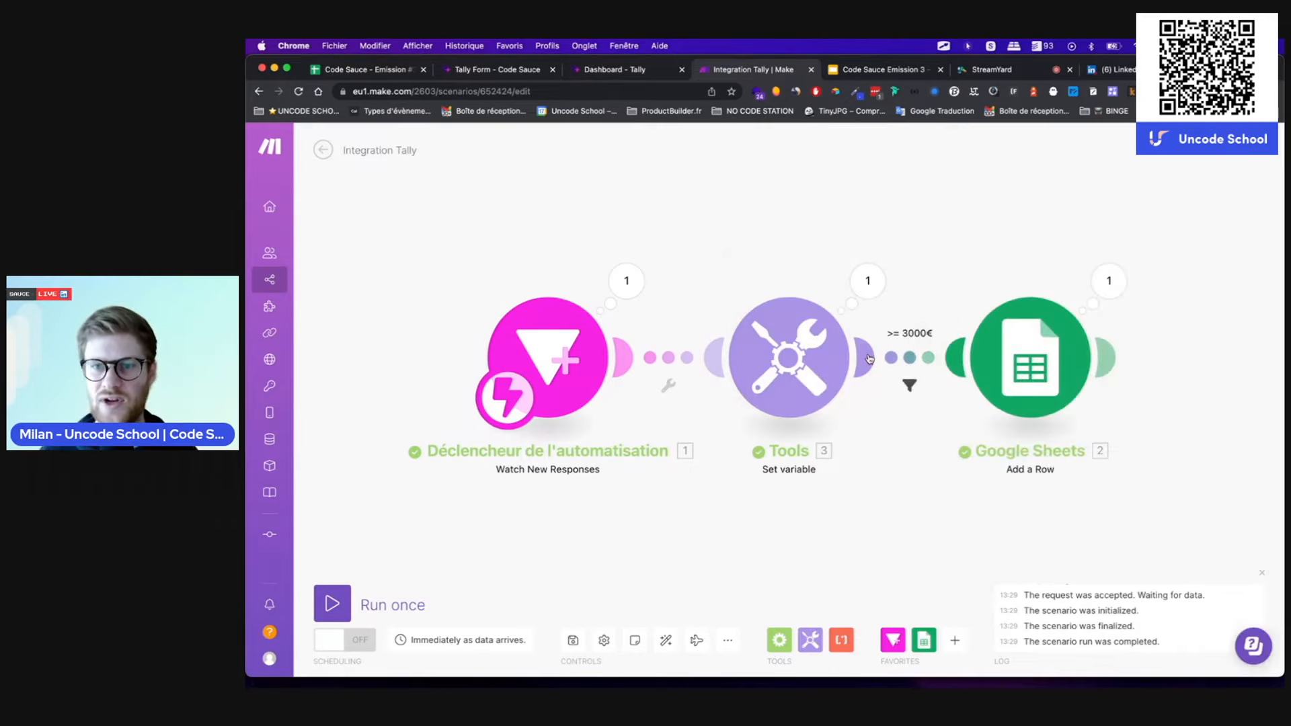
- Reload the Tally form and submit a test response with the first name, the e-mail address and a budget of 2000
mouse_move(306, 524)
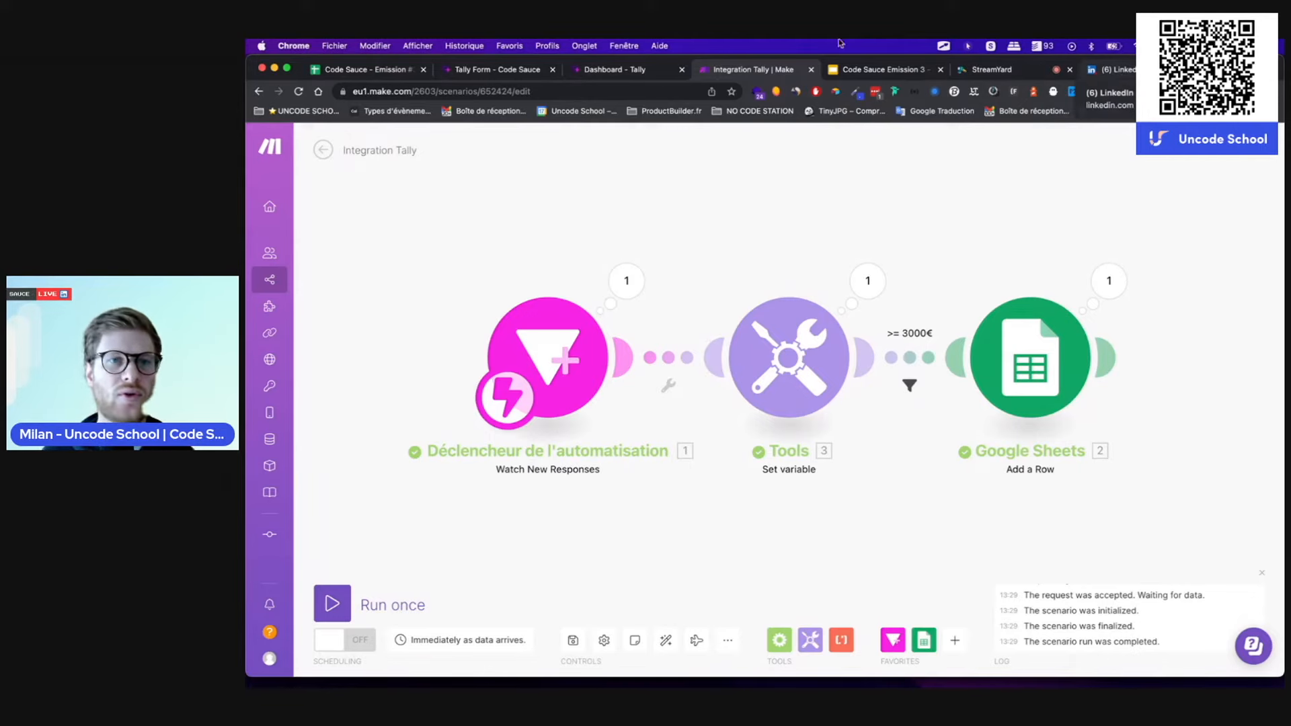
click(491, 70)
key(super+r)
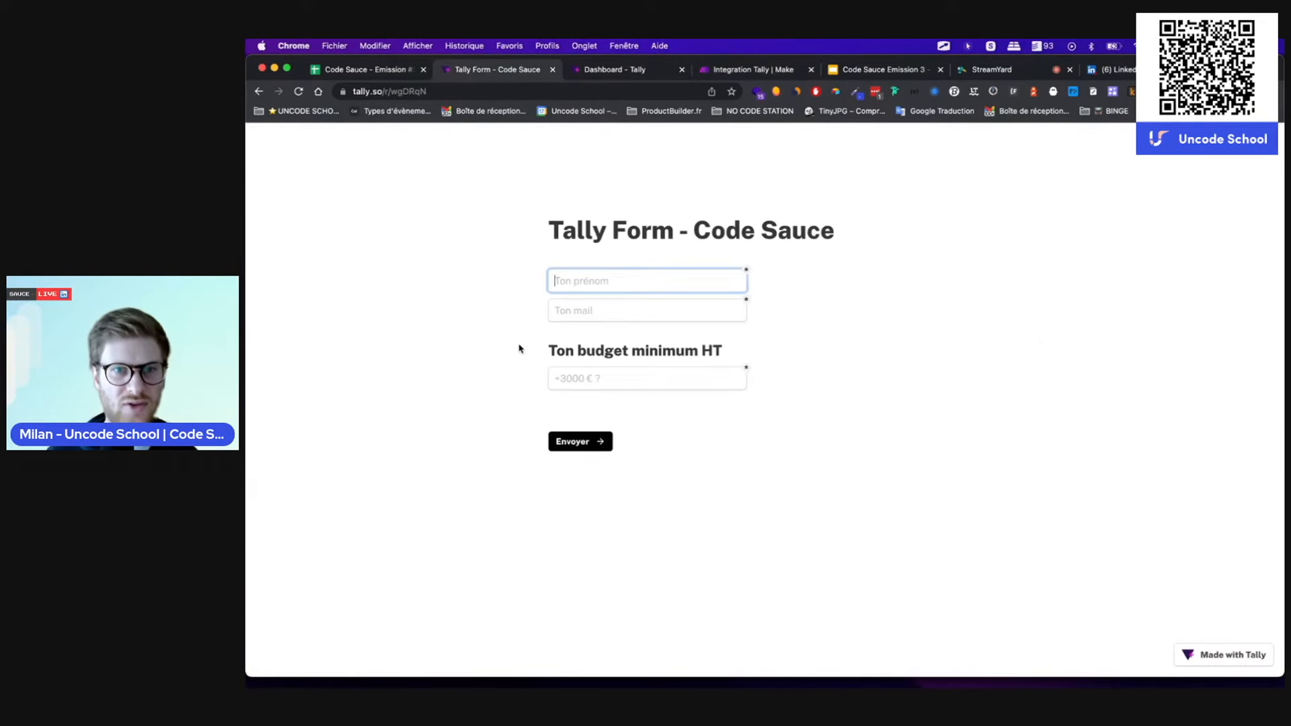
click(569, 281)
click(628, 310)
click(636, 315)
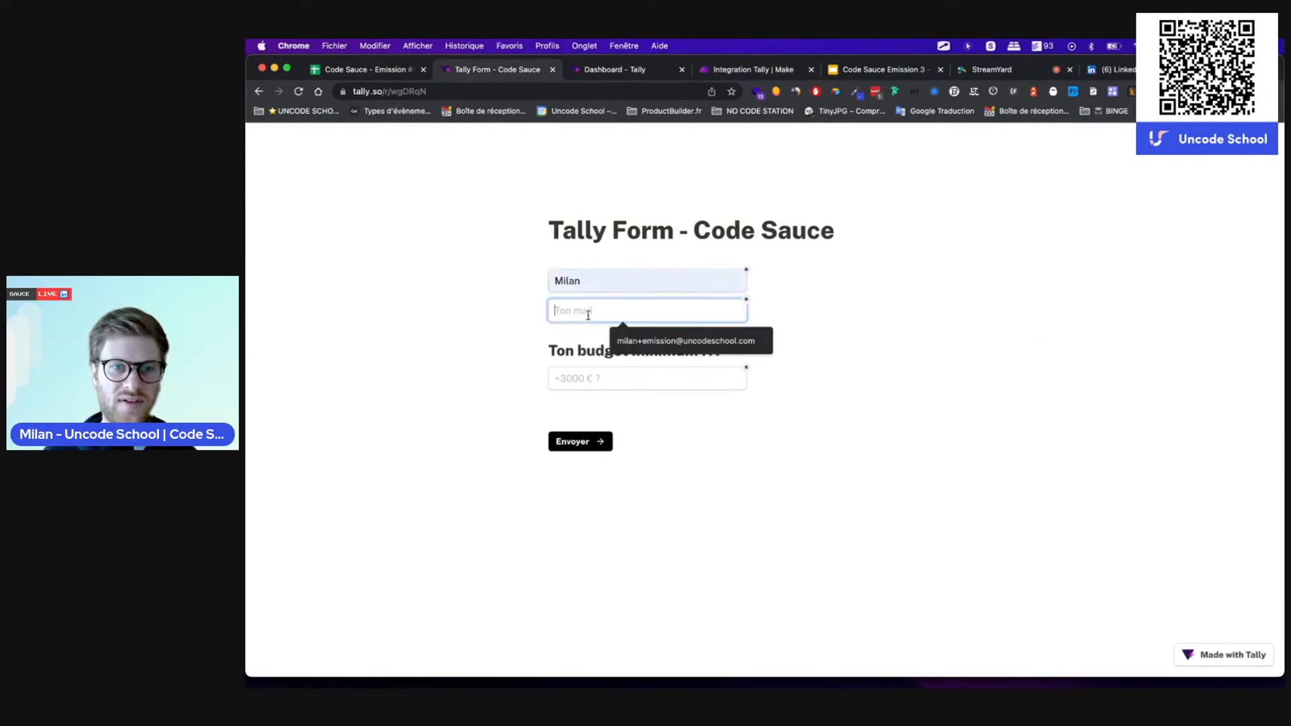
click(639, 338)
click(588, 382)
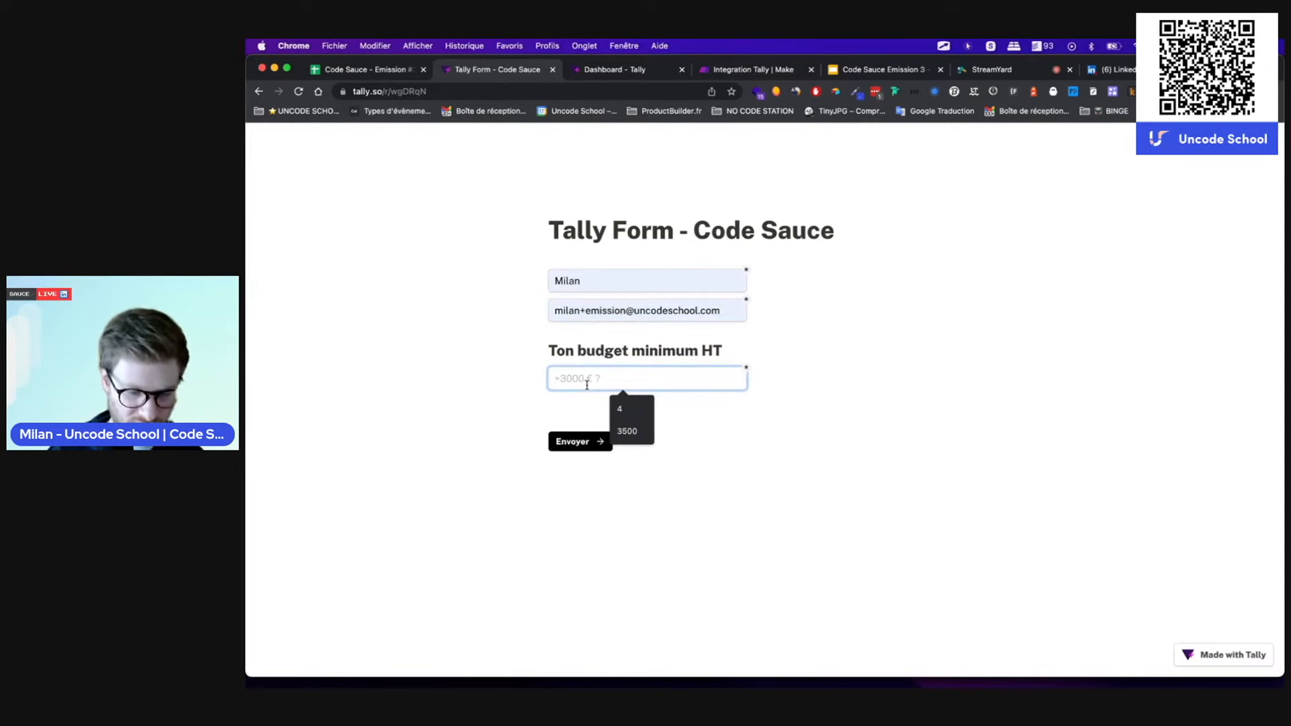
text(2000)
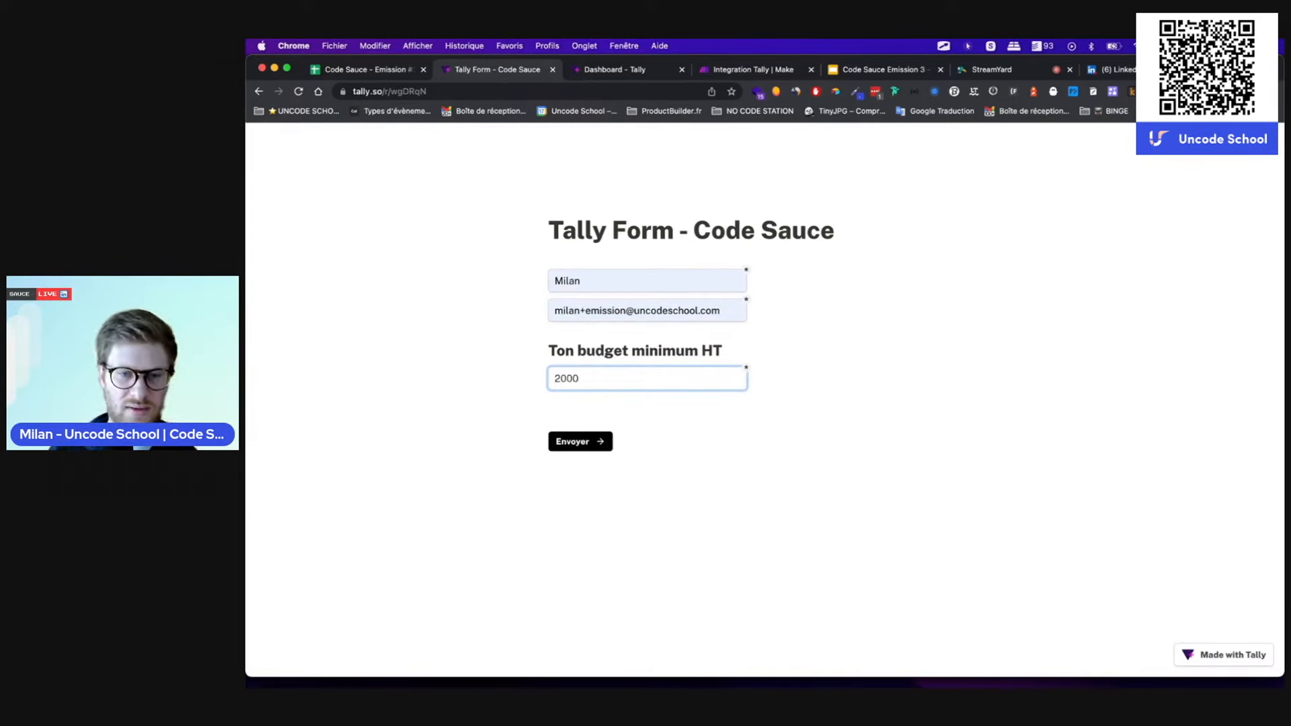
click(569, 444)
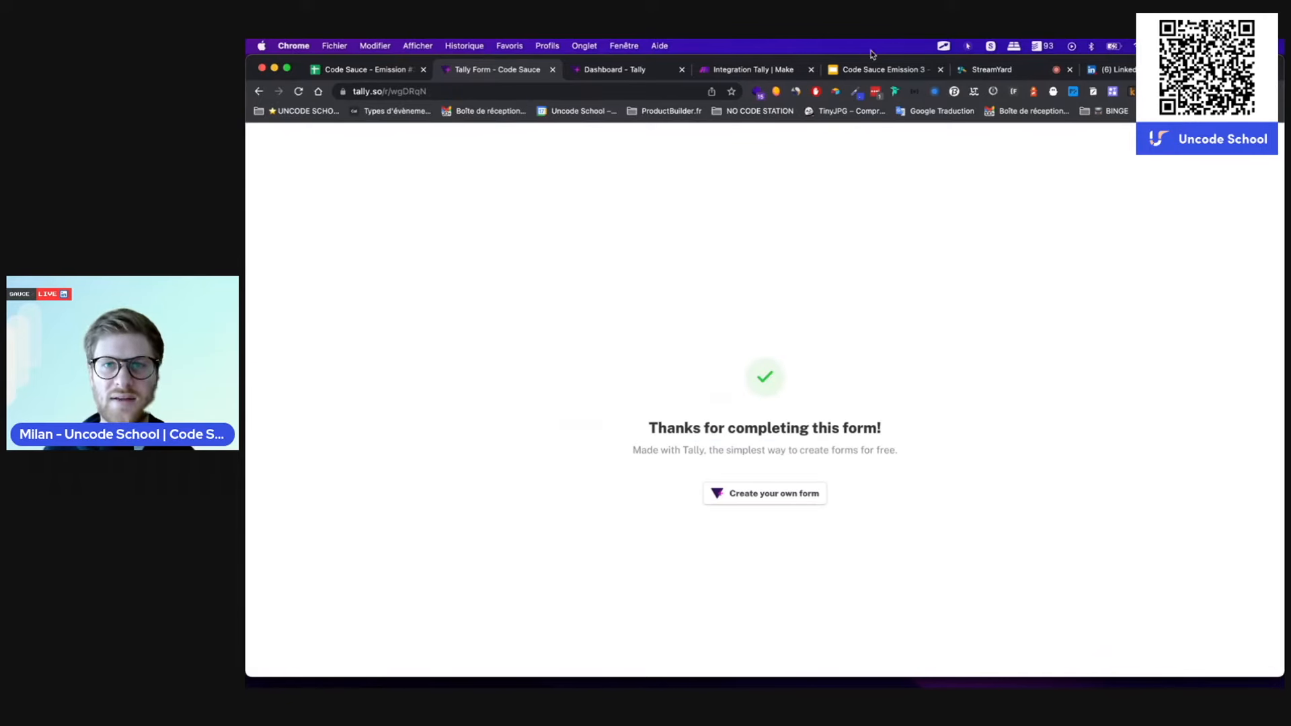
- Return to Make and run the scenario once, processing the existing bundles in the queue
click(764, 74)
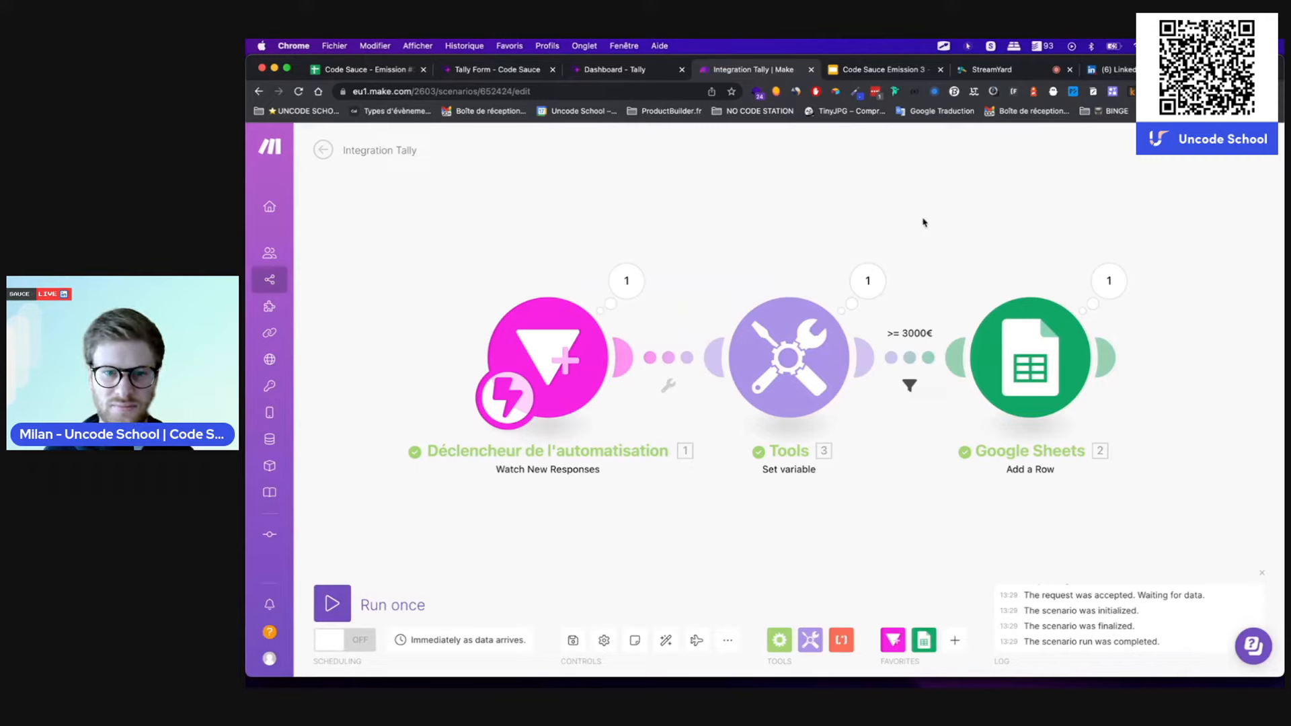
click(331, 605)
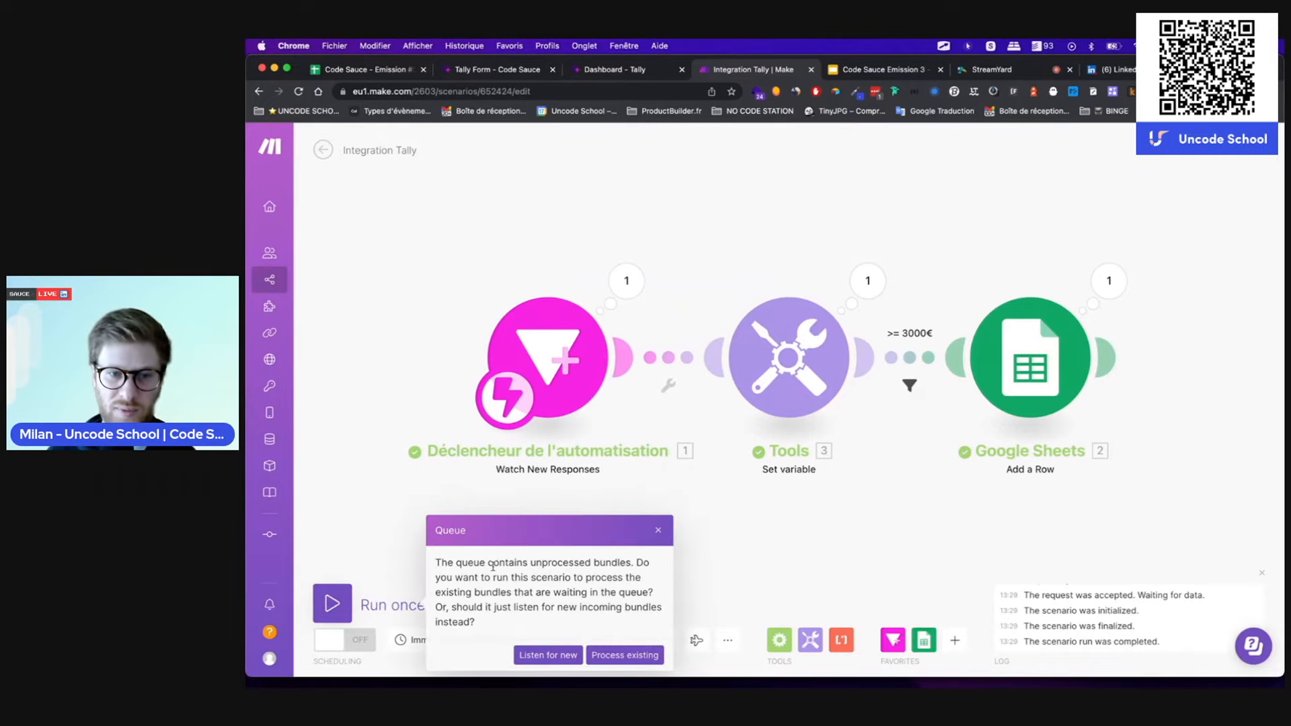
click(619, 657)
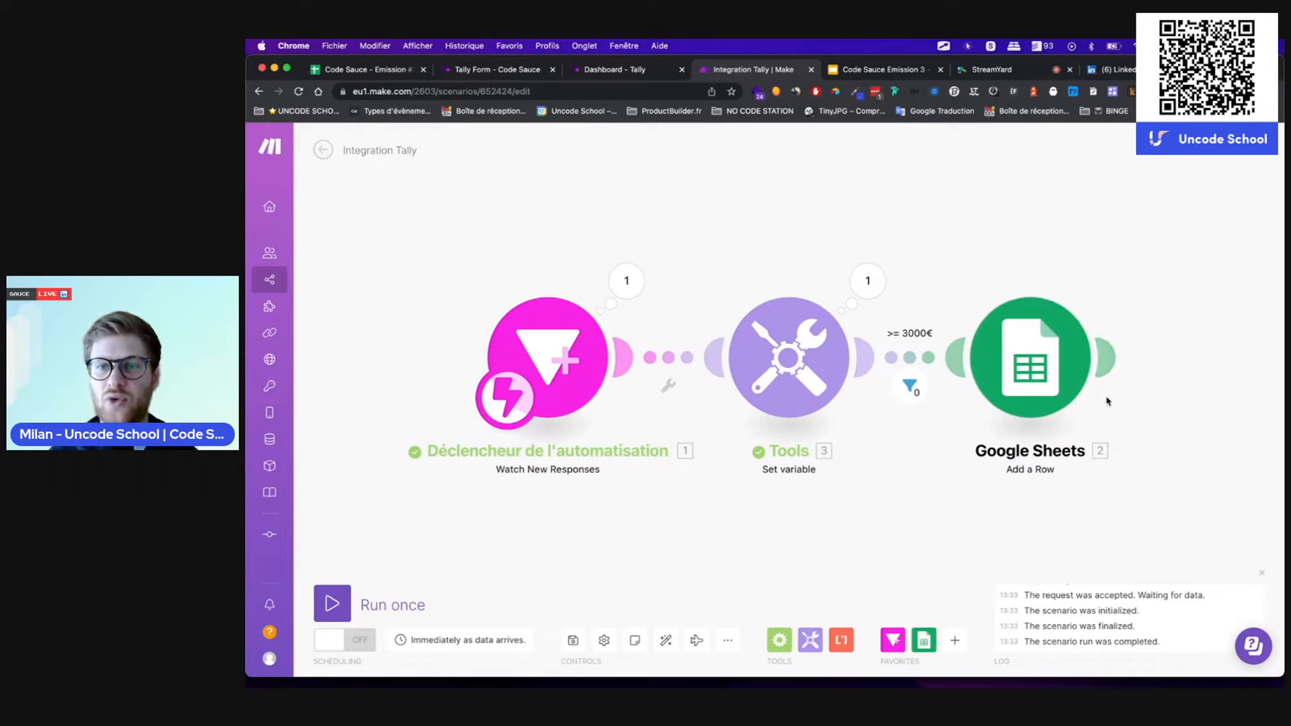
- Inspect the run's output for the Set variable module and the submitted fields in the Tally trigger
click(868, 280)
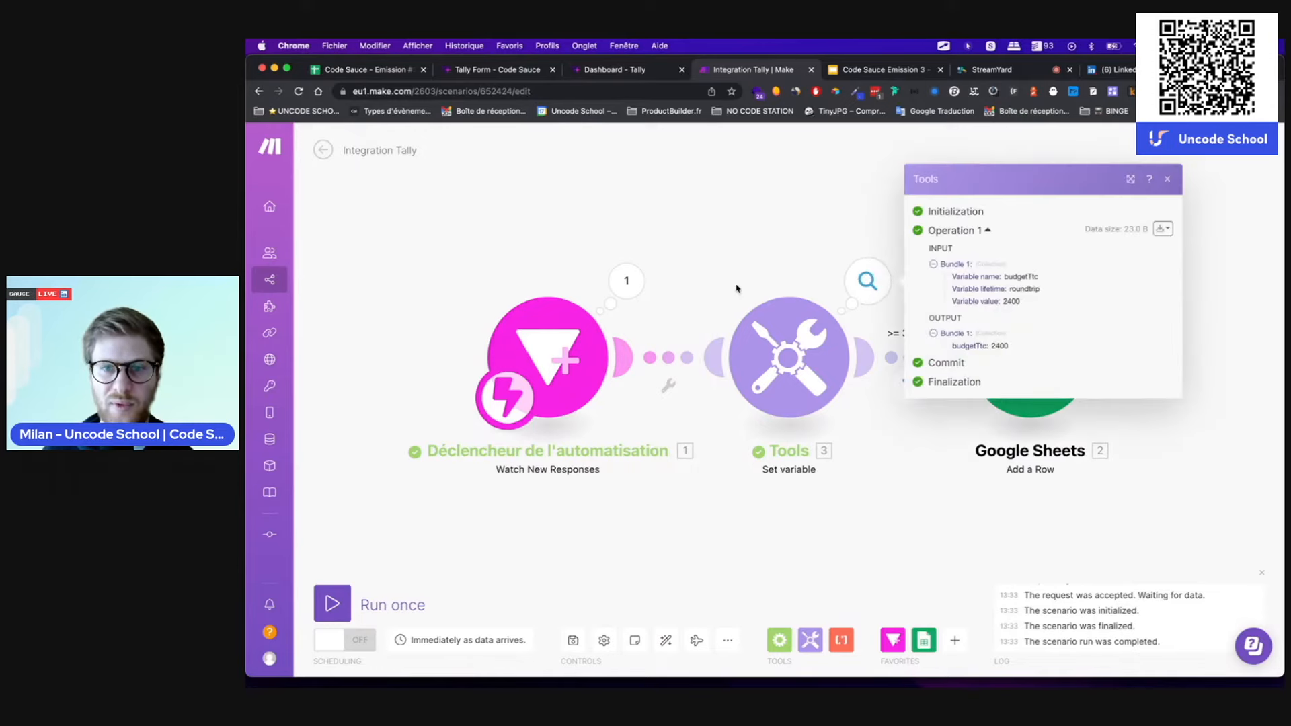
click(627, 280)
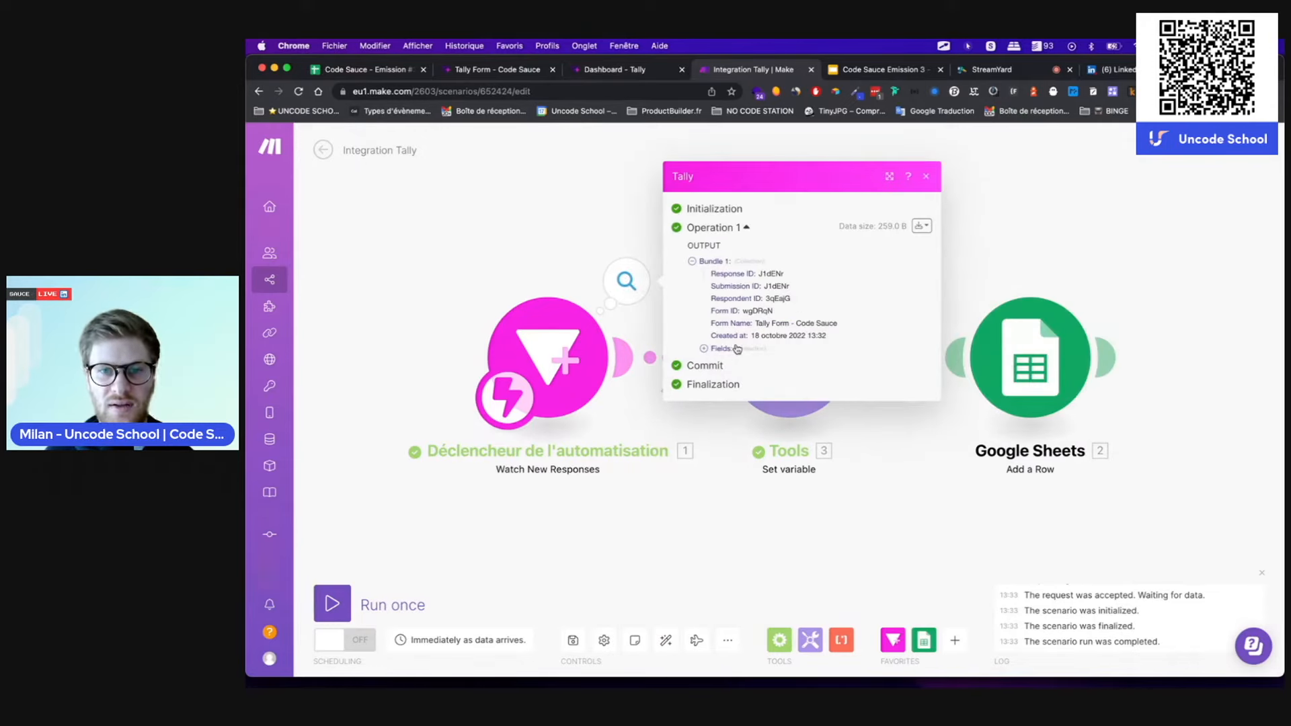
click(705, 348)
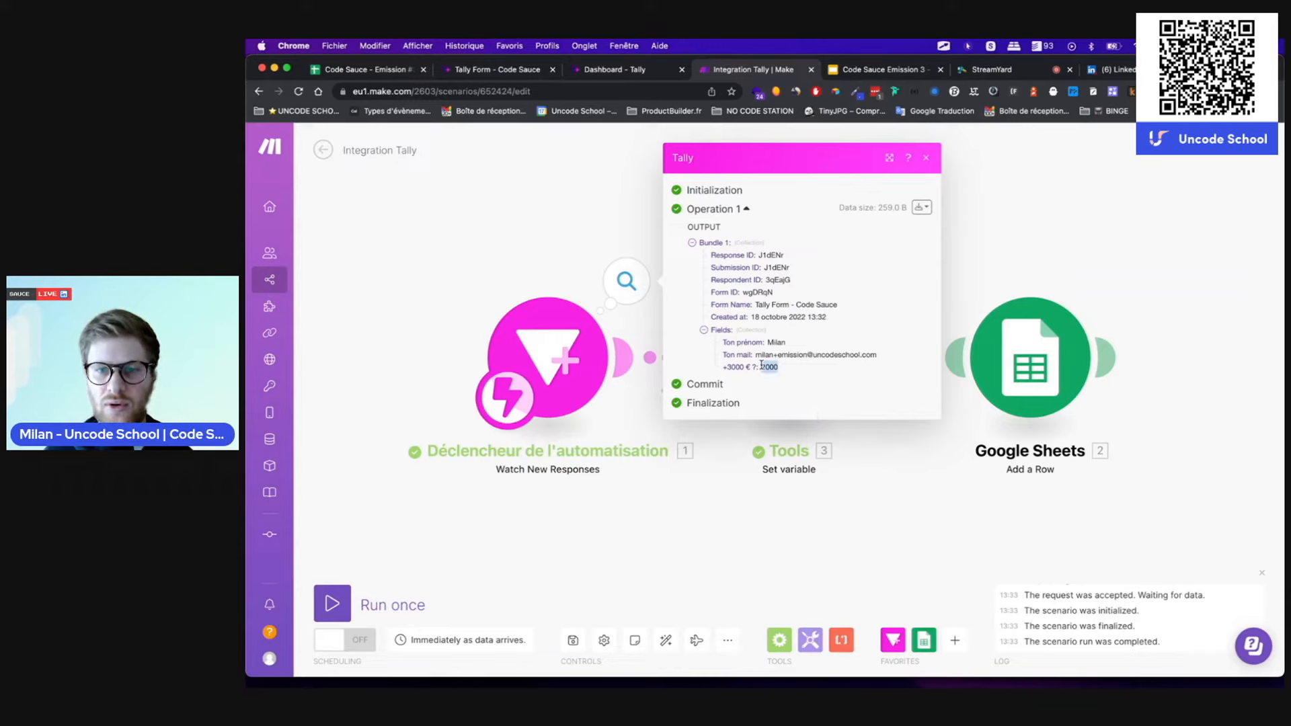
click(878, 423)
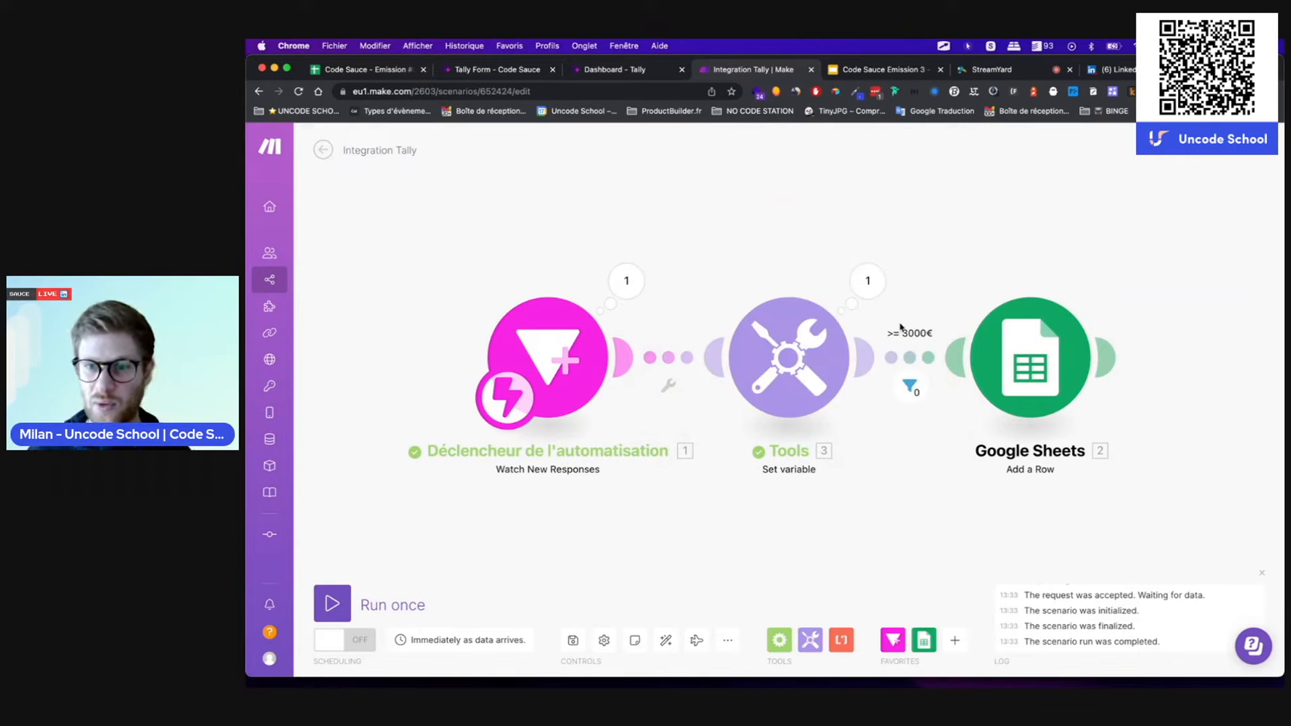
mouse_move(1122, 359)
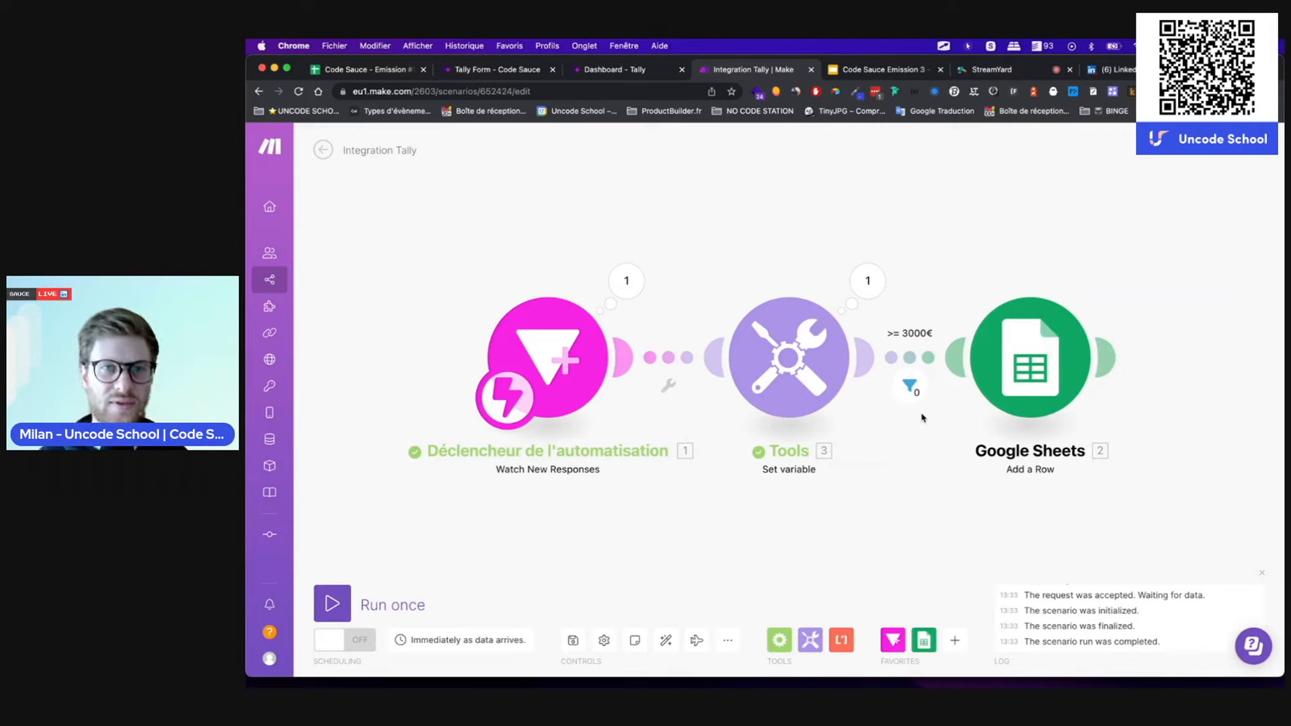
- Add a Gmail "Send an email" module after Google Sheets and select the Uncode School Gmail connection
mouse_move(1077, 349)
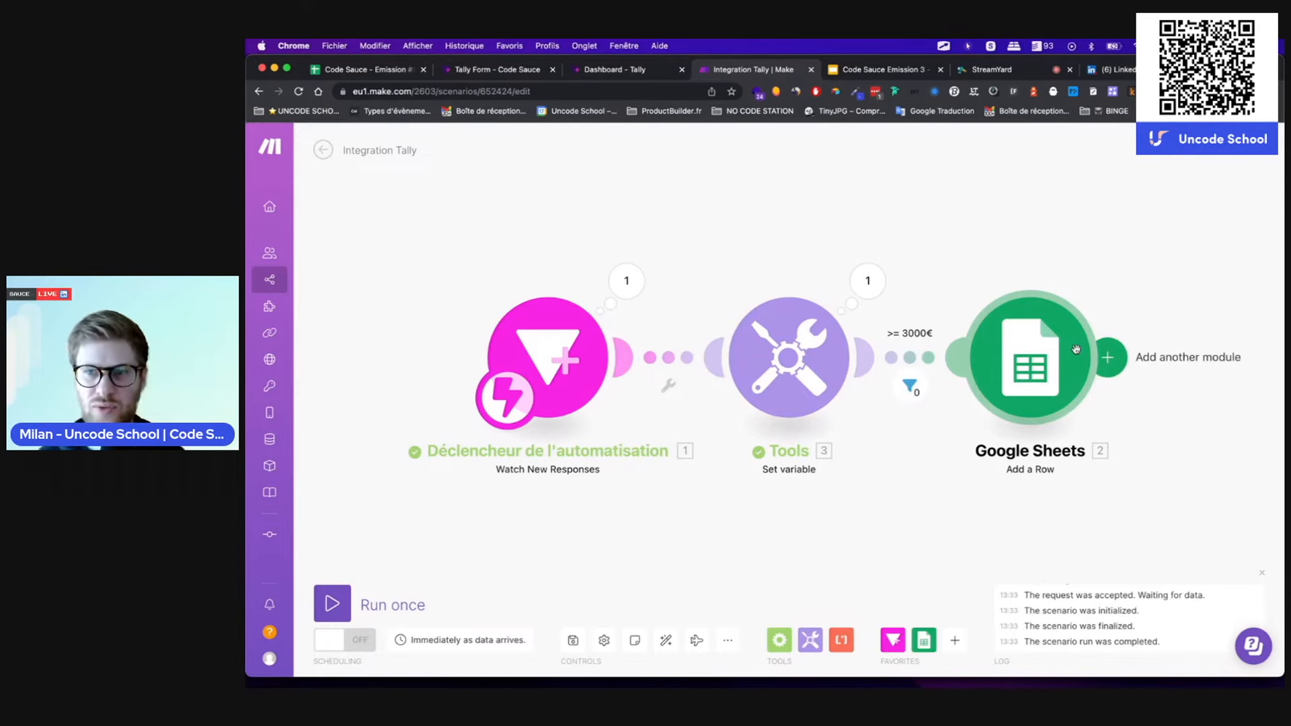
click(1118, 358)
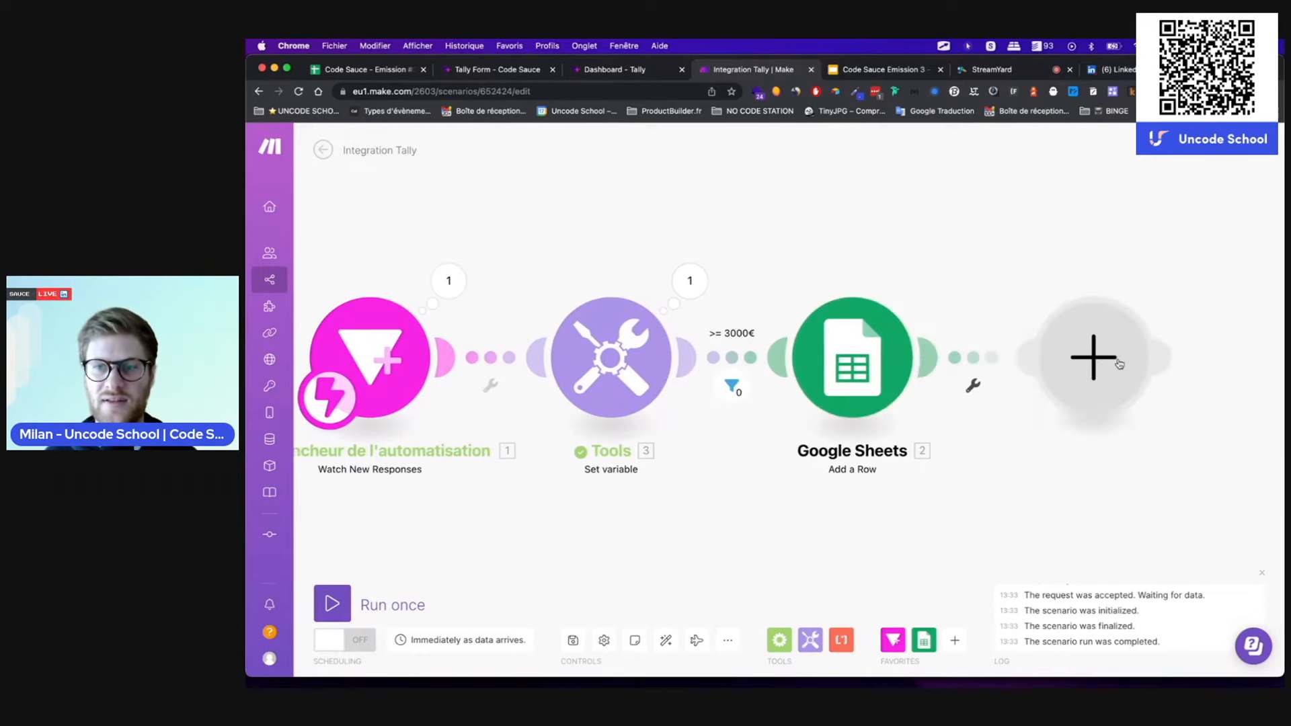
text(gmail)
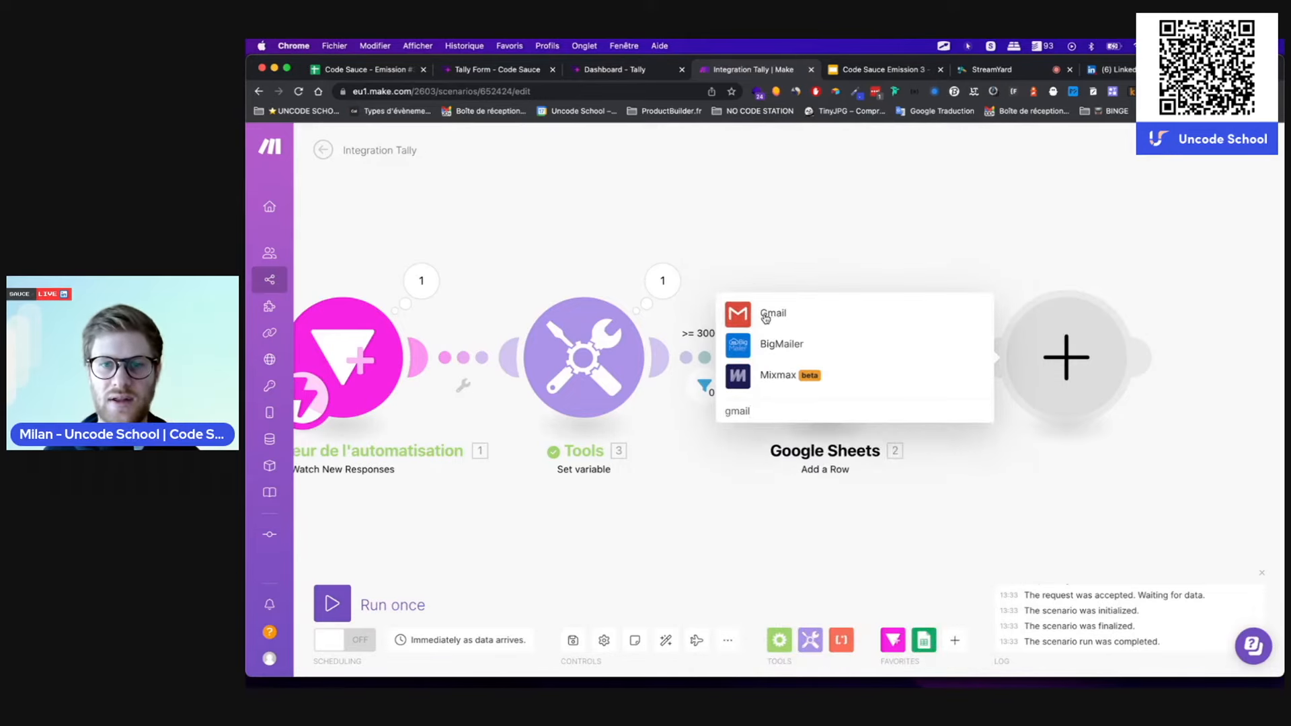
click(766, 313)
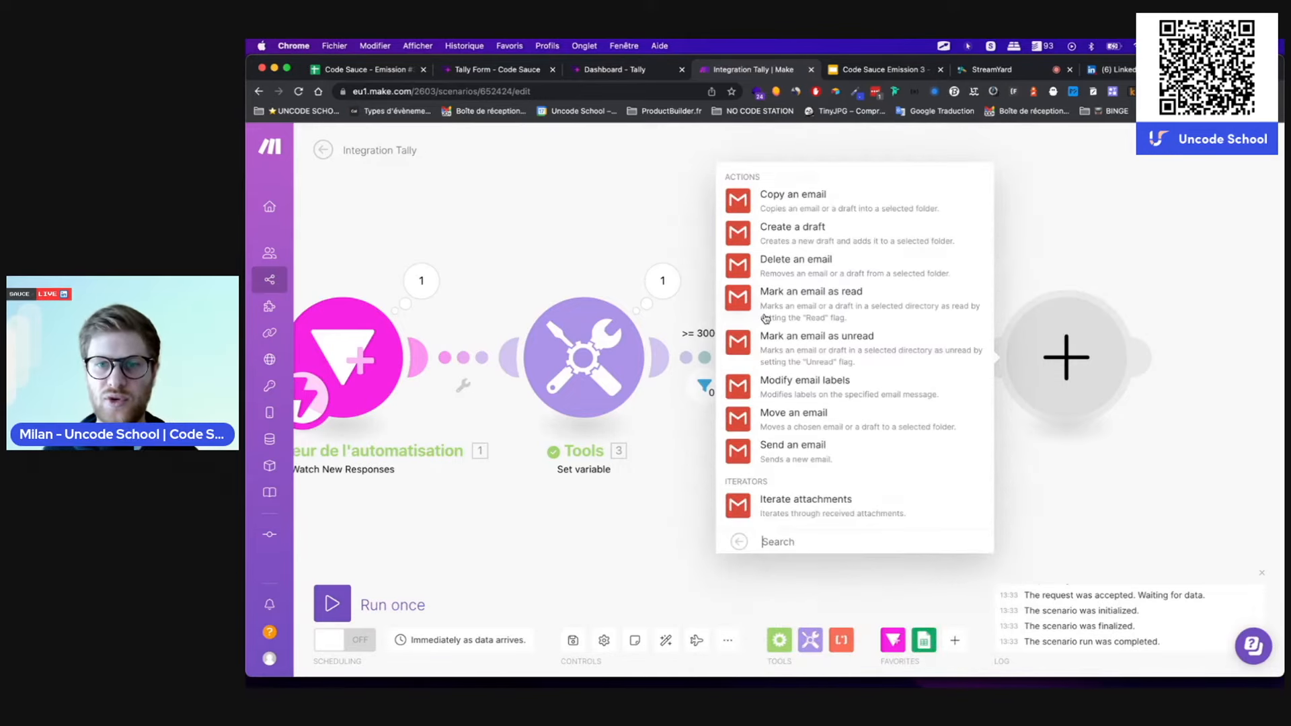
click(784, 447)
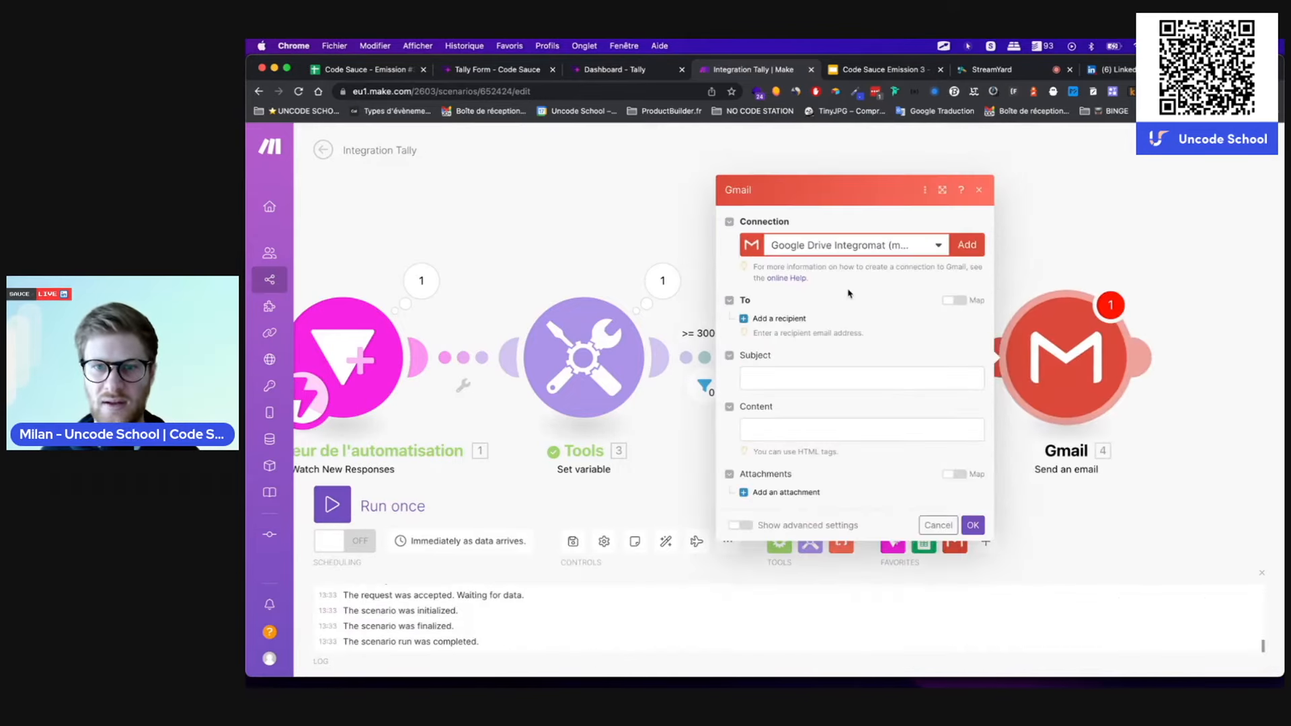
click(883, 244)
click(827, 415)
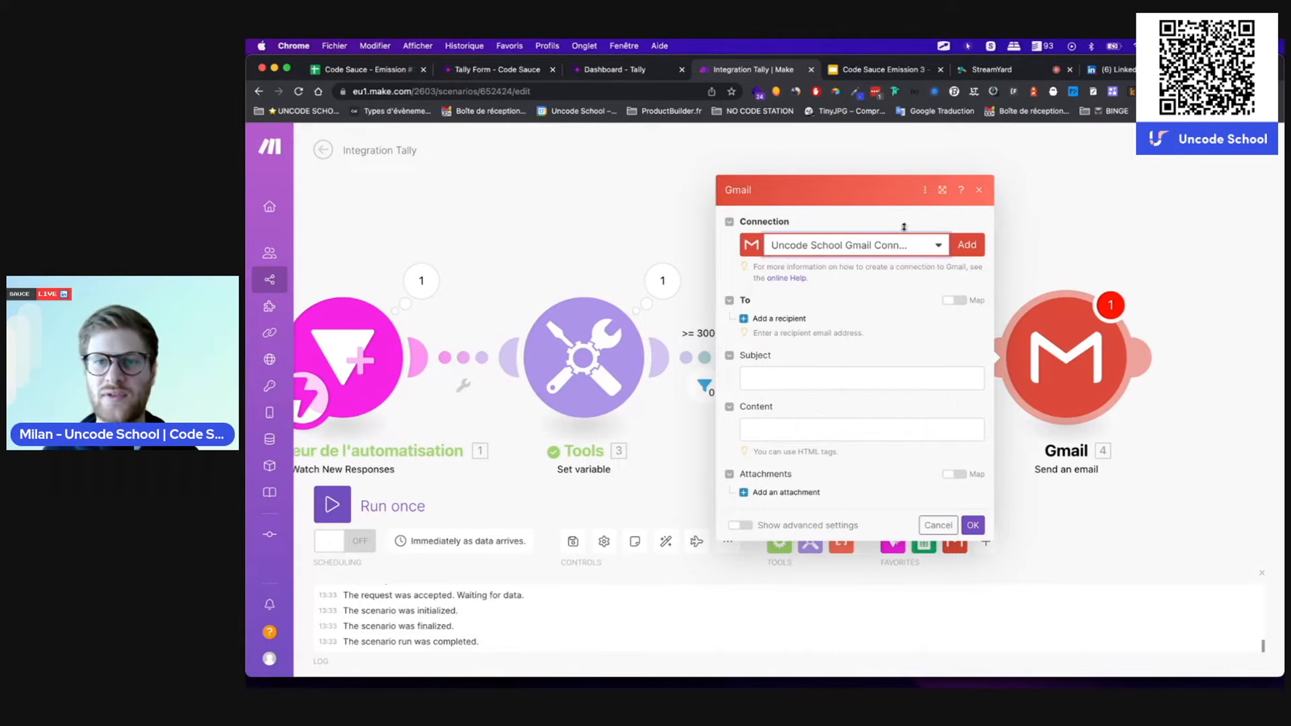
- Add a recipient mapped to the Tally "Ton mail" field and set the e-mail subject to "On travaille ensemble ?"
click(779, 320)
click(778, 318)
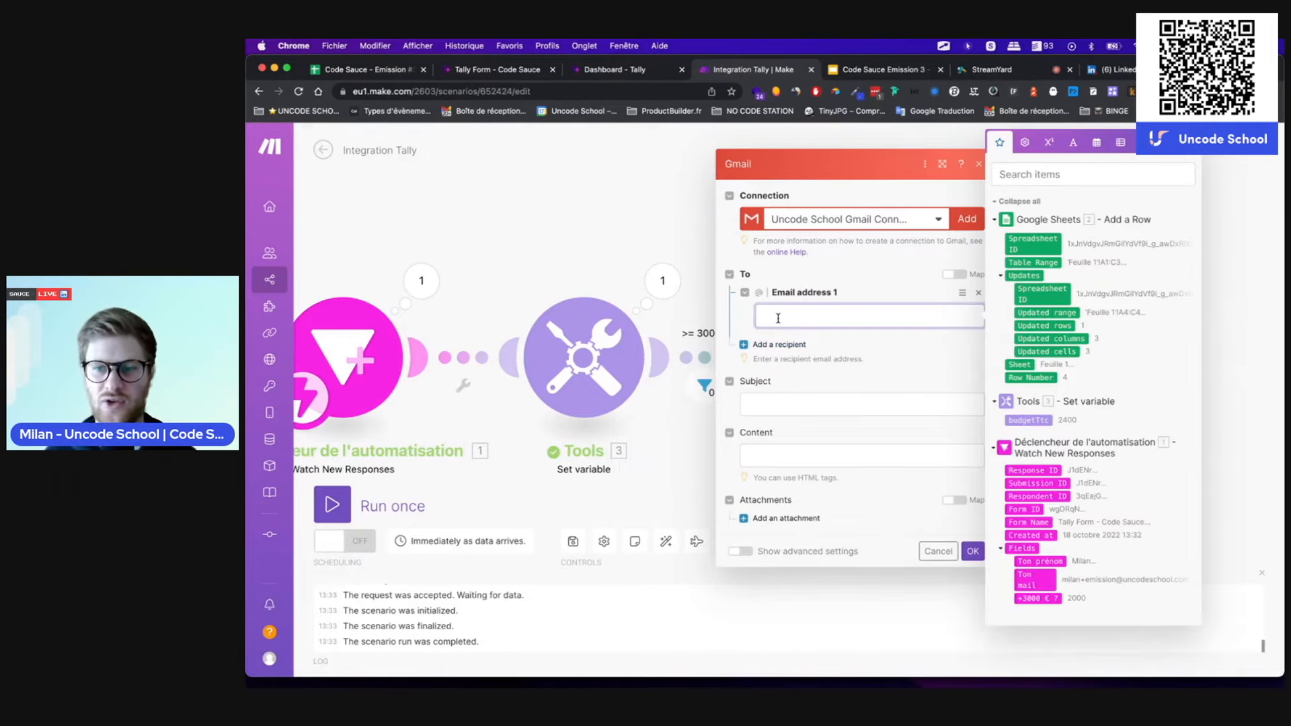
click(1035, 579)
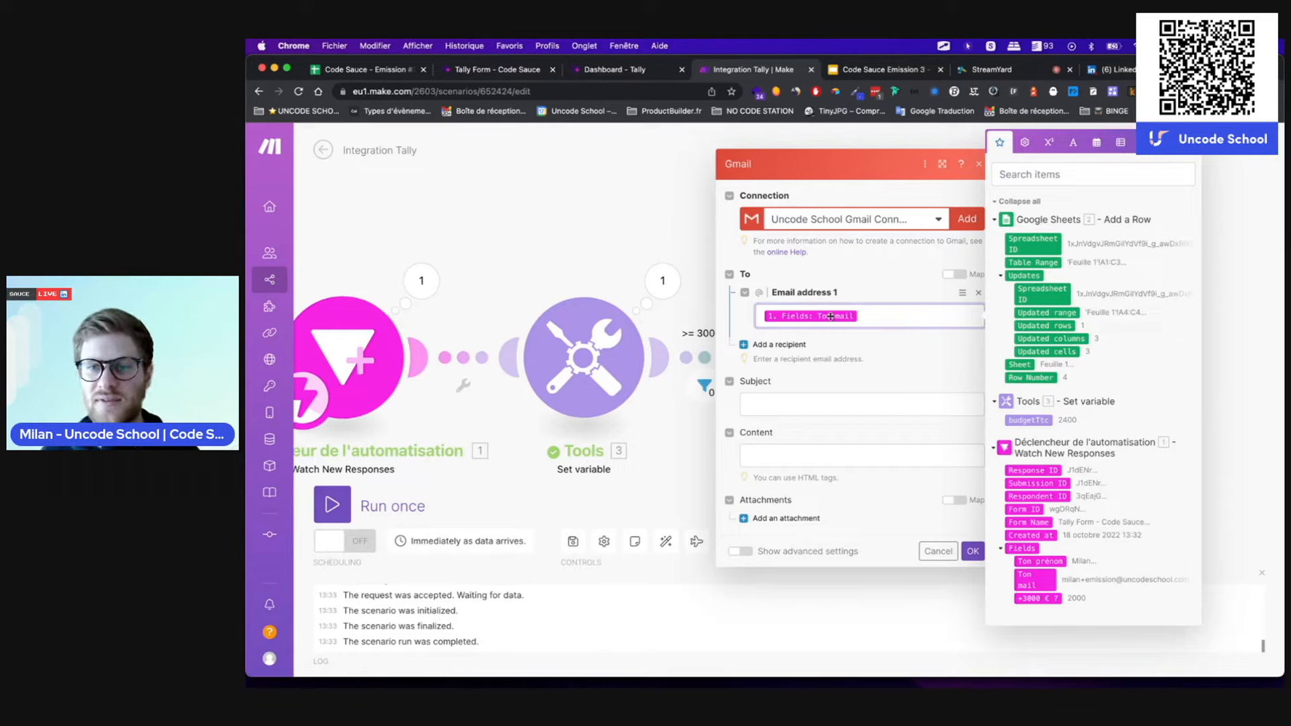
click(847, 347)
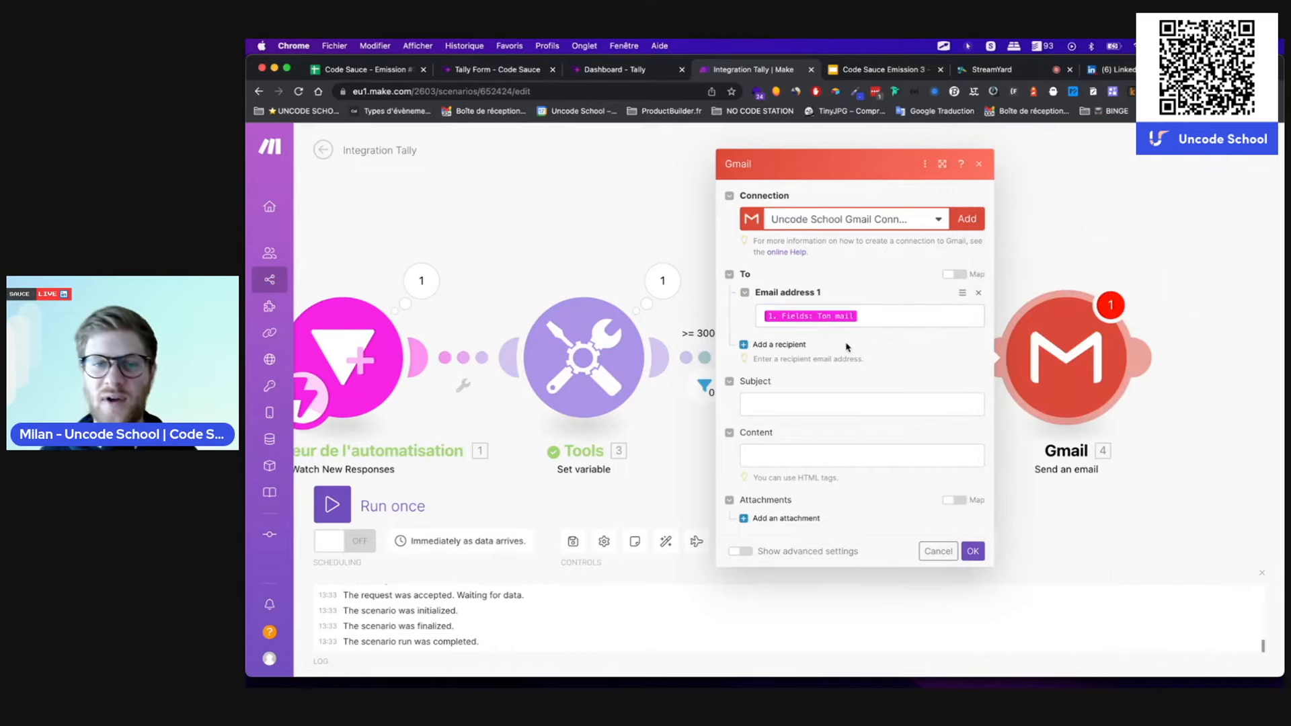
click(773, 411)
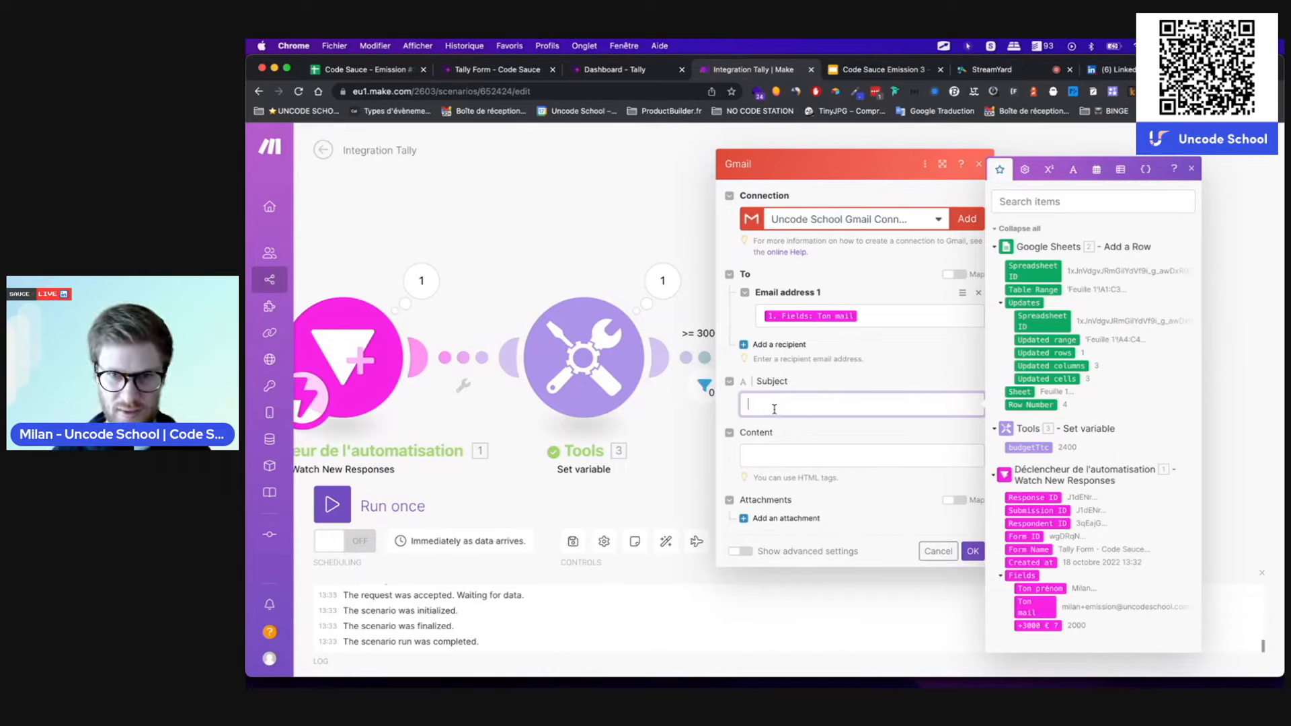
text(On tra)
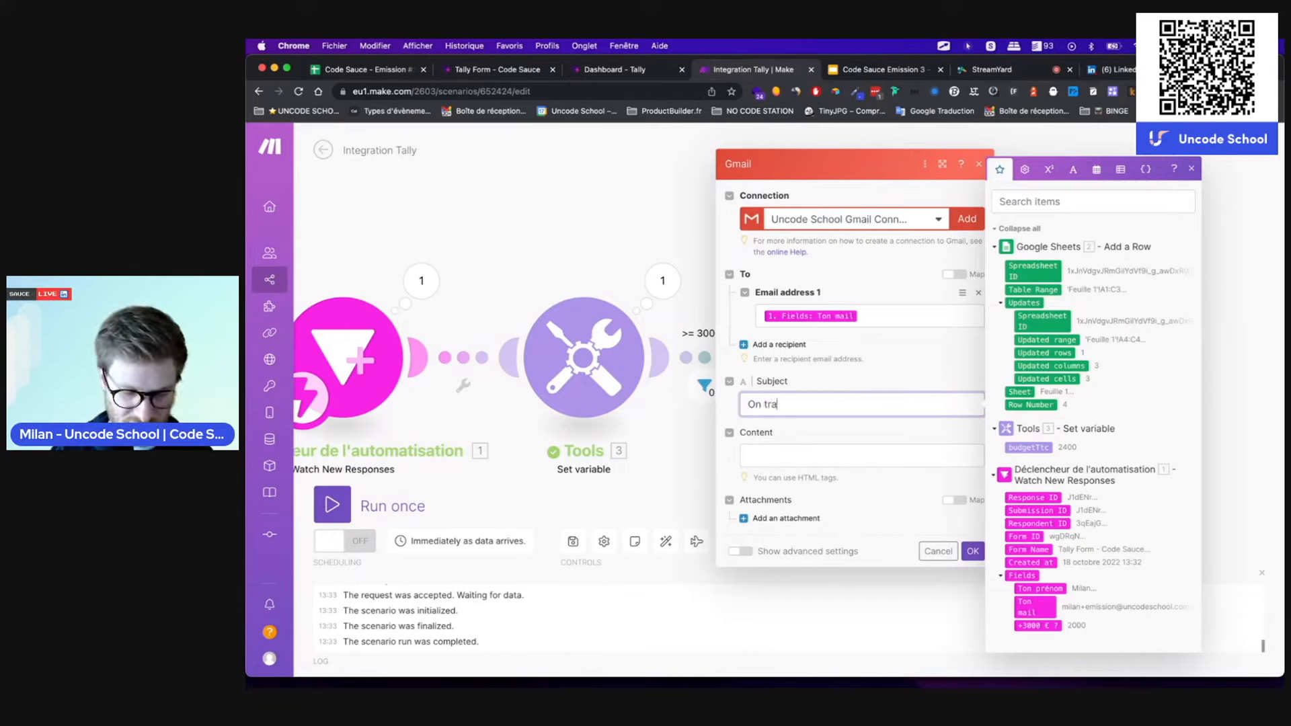
text(vaille ensemble ?)
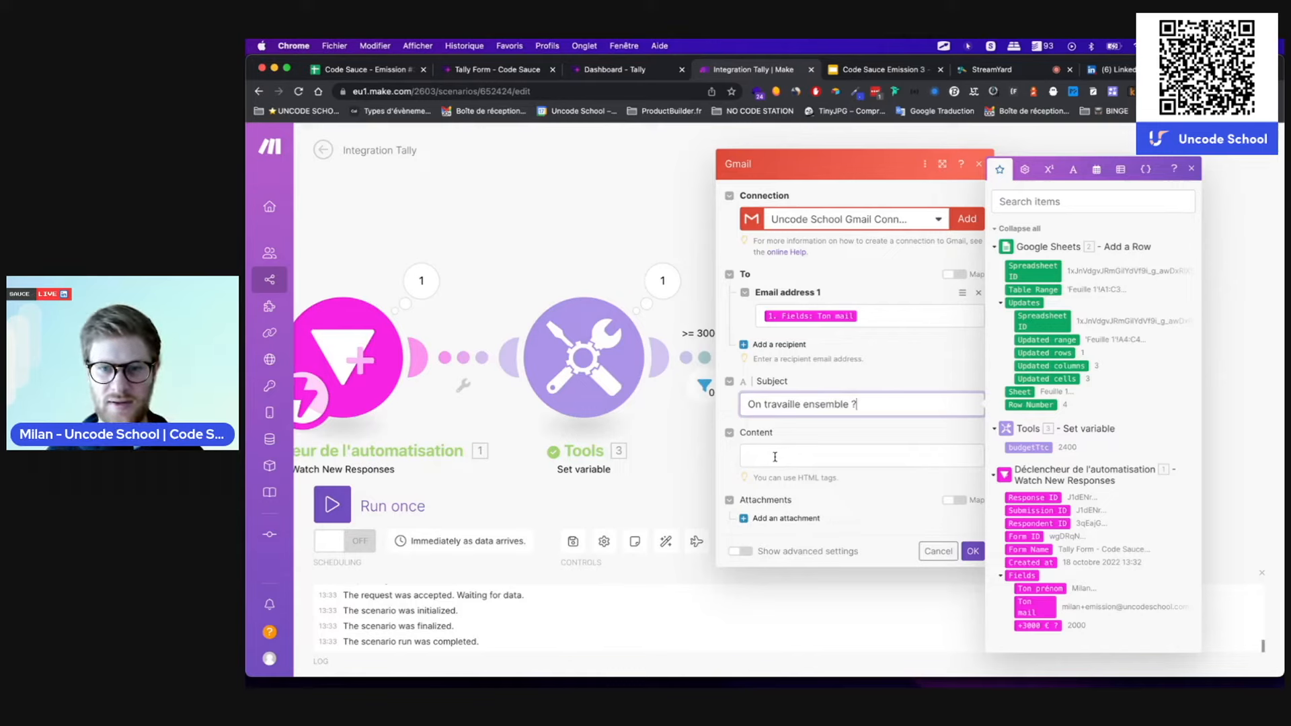
- Write the e-mail content as "Merci" plus the mapped "Ton prénom" field and a comma, a <br><br> line, and "On travaille ensemble ?"
click(775, 456)
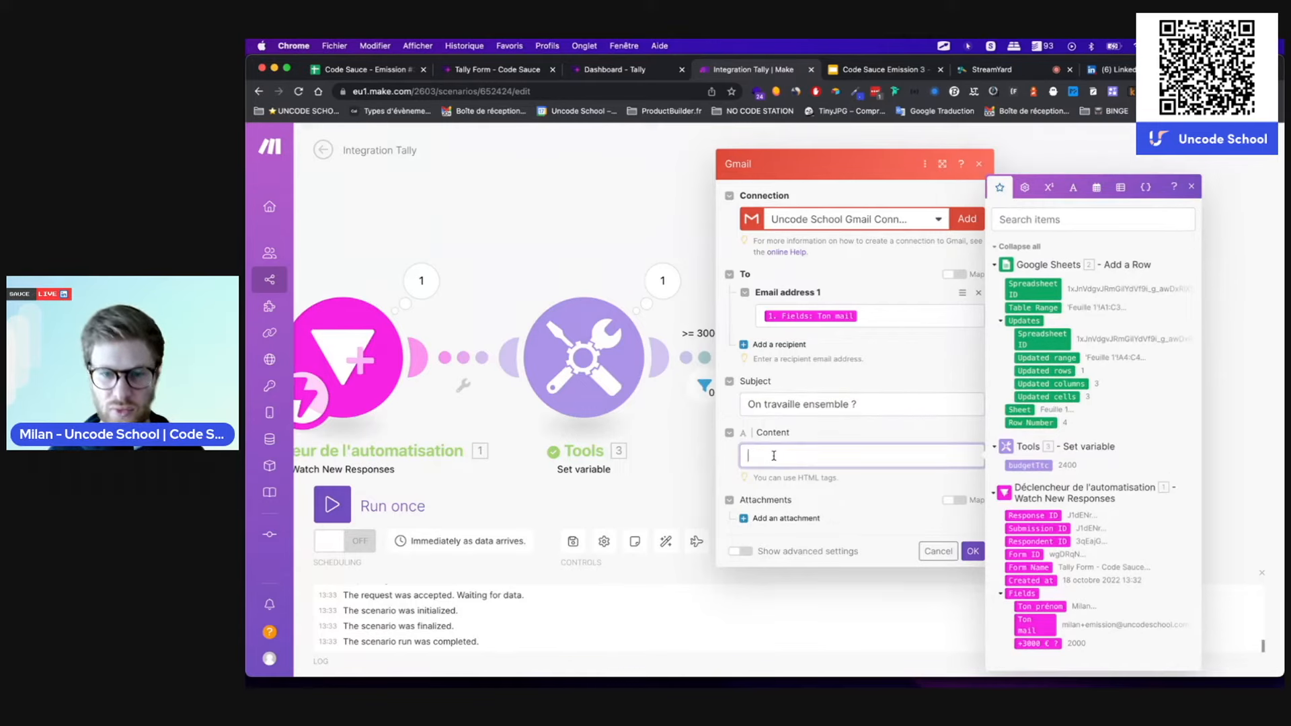
text(Merci)
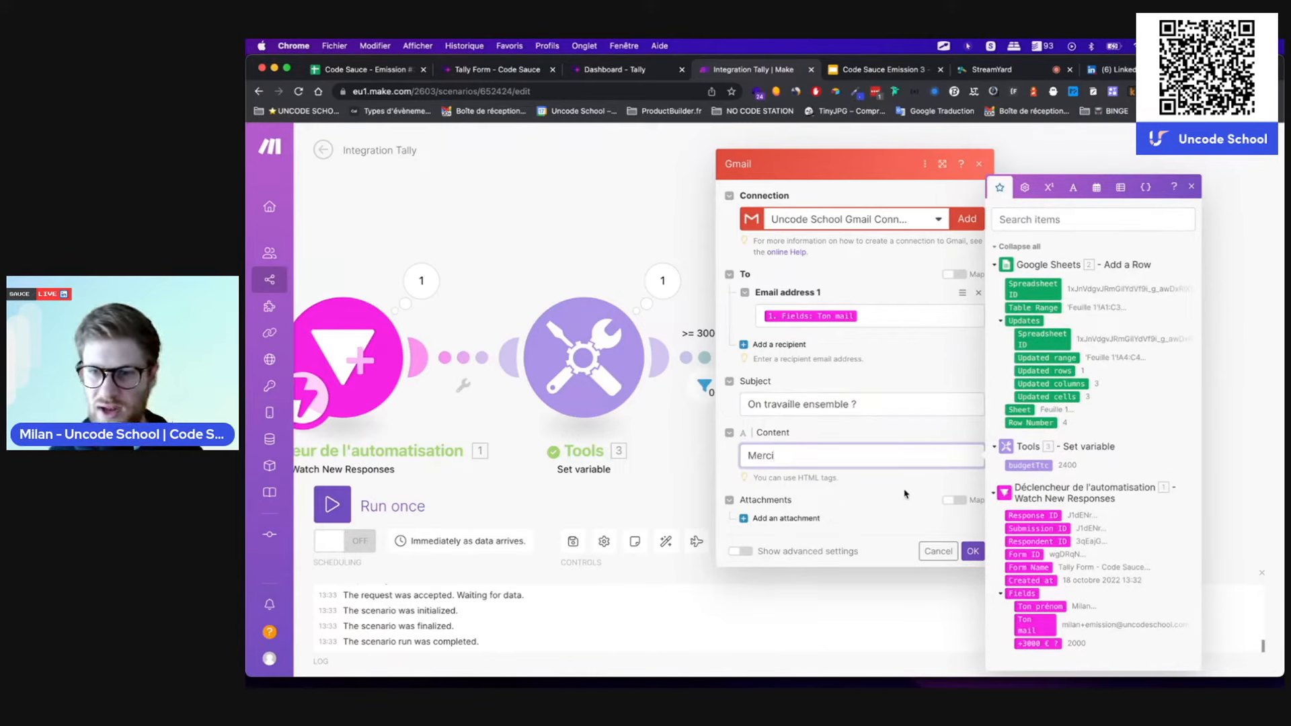
click(1048, 607)
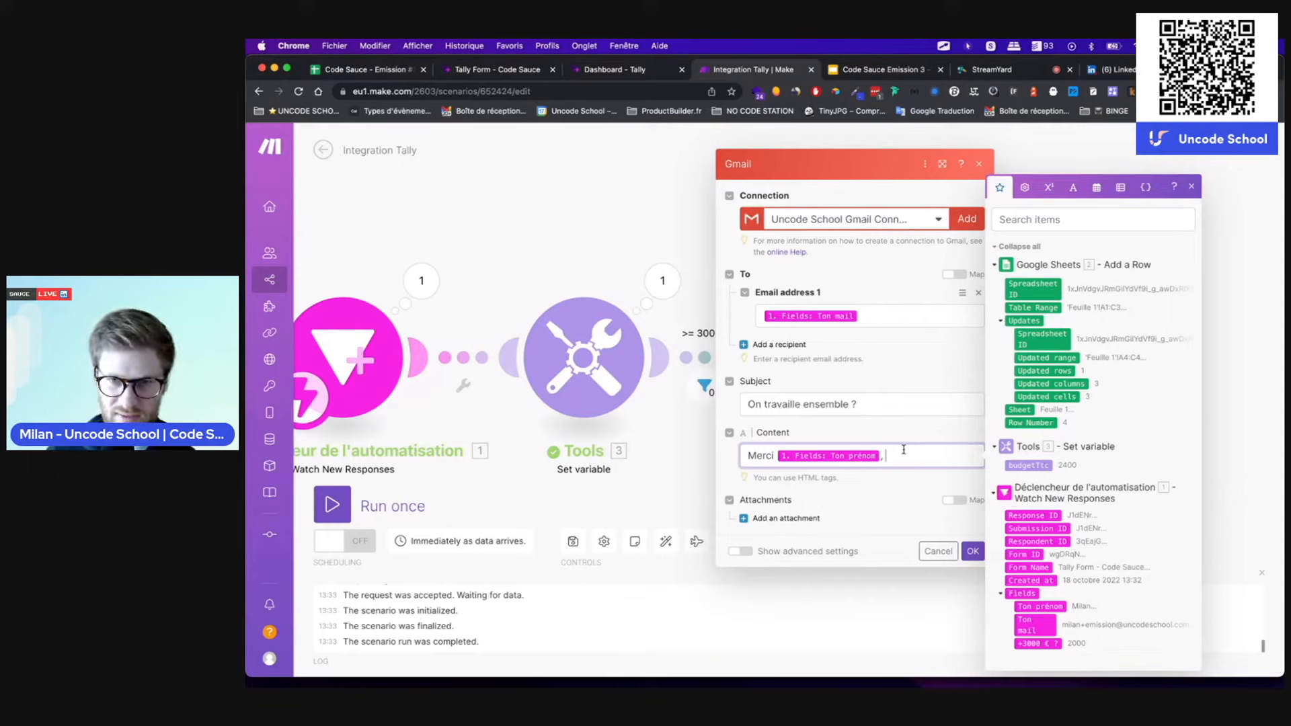
key(Return)
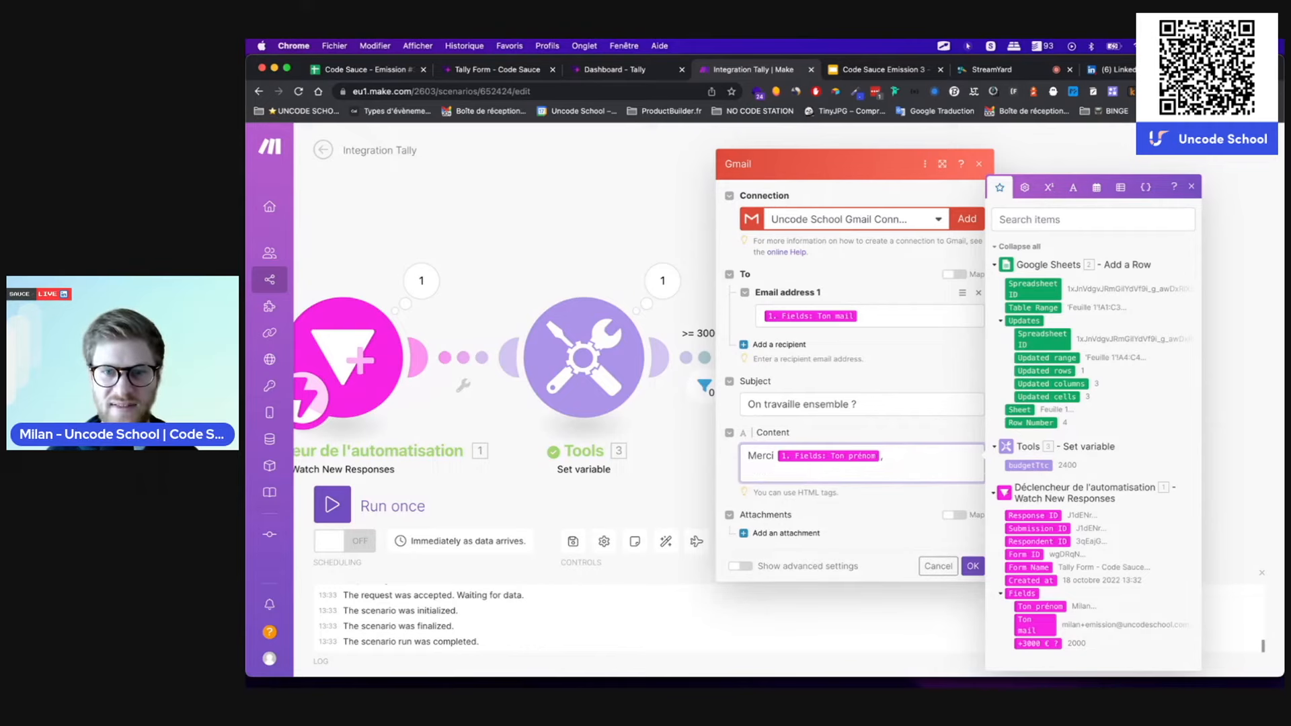
text(On travaille ensemble ?)
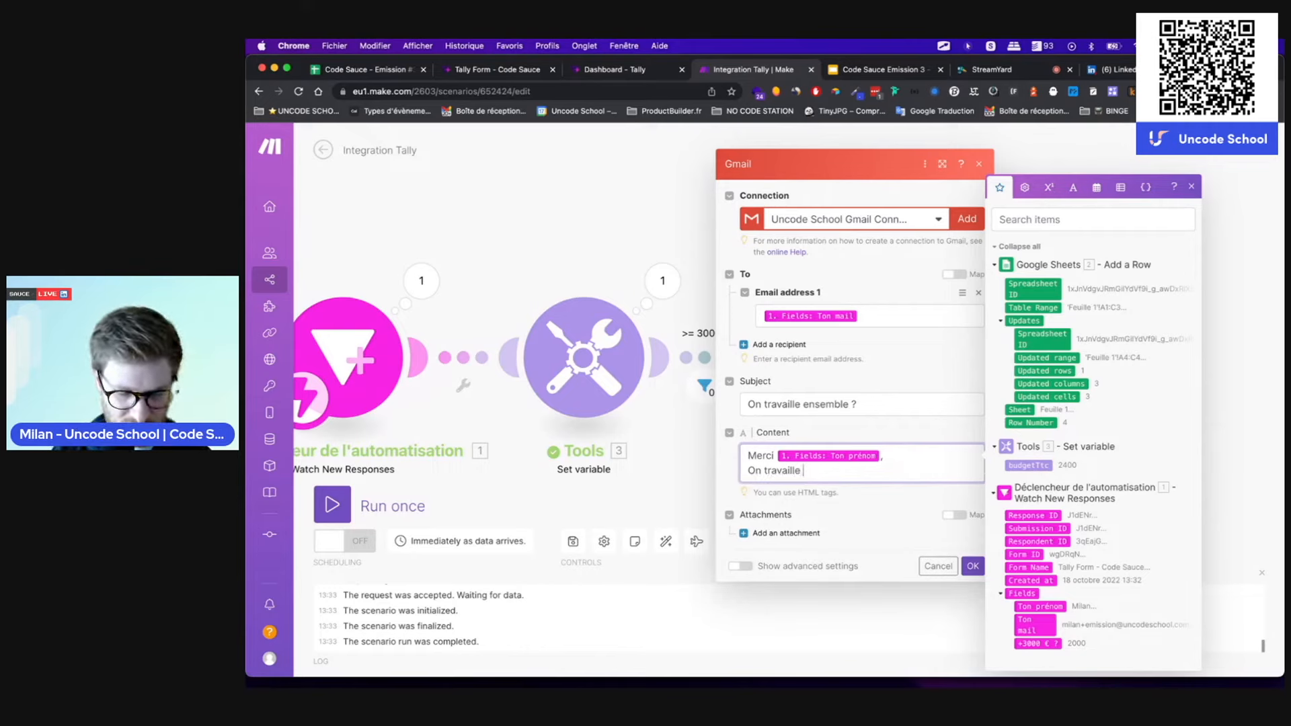
drag(756, 495, 842, 499)
click(918, 448)
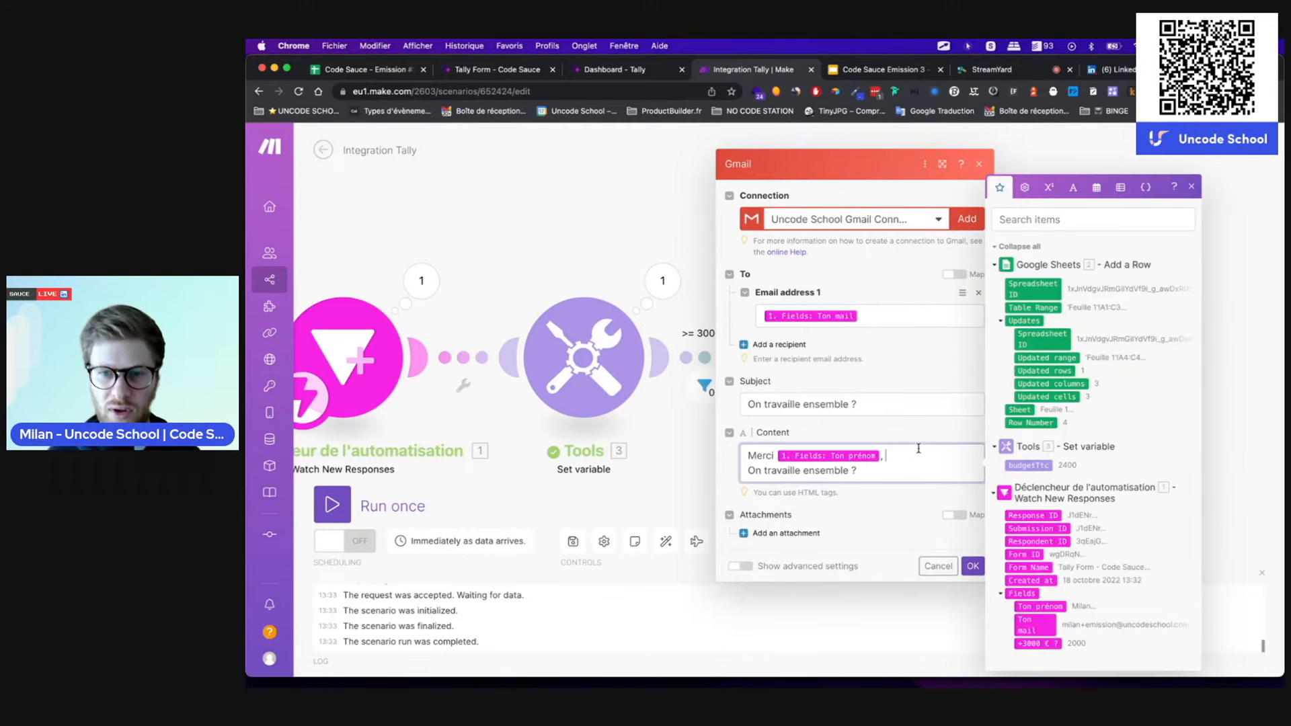
key(Return)
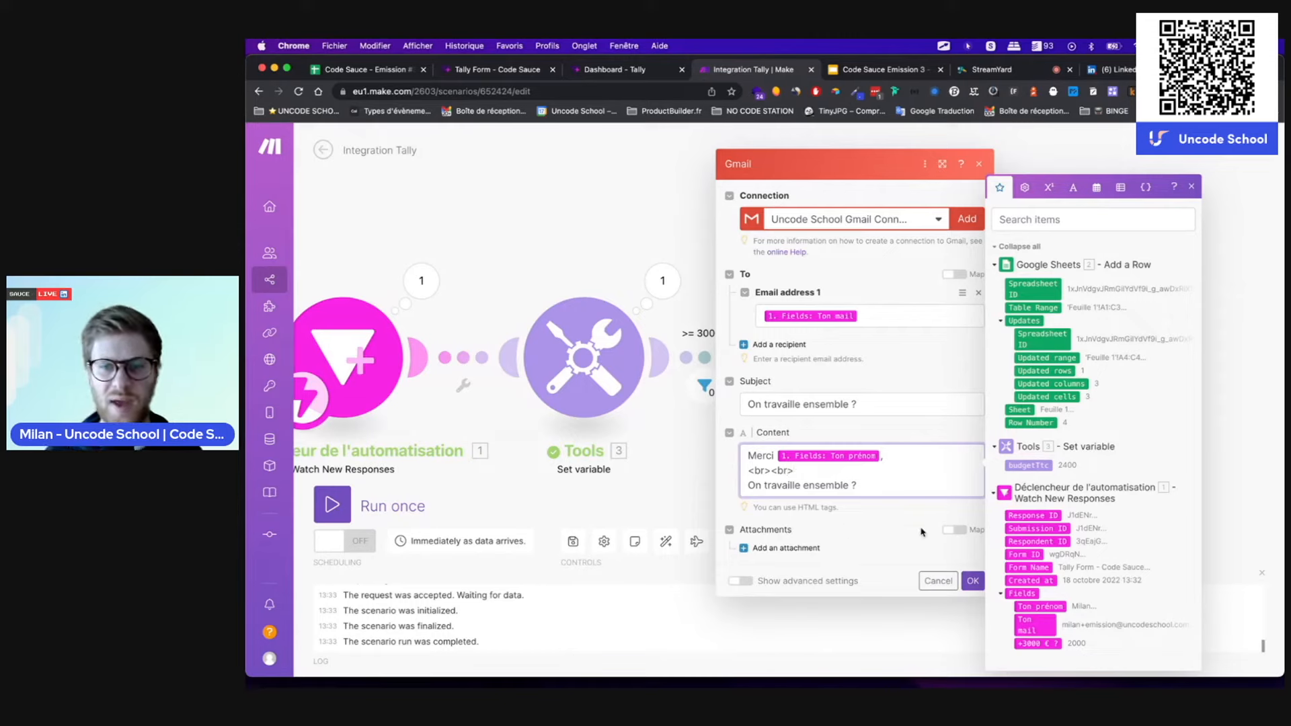
click(896, 519)
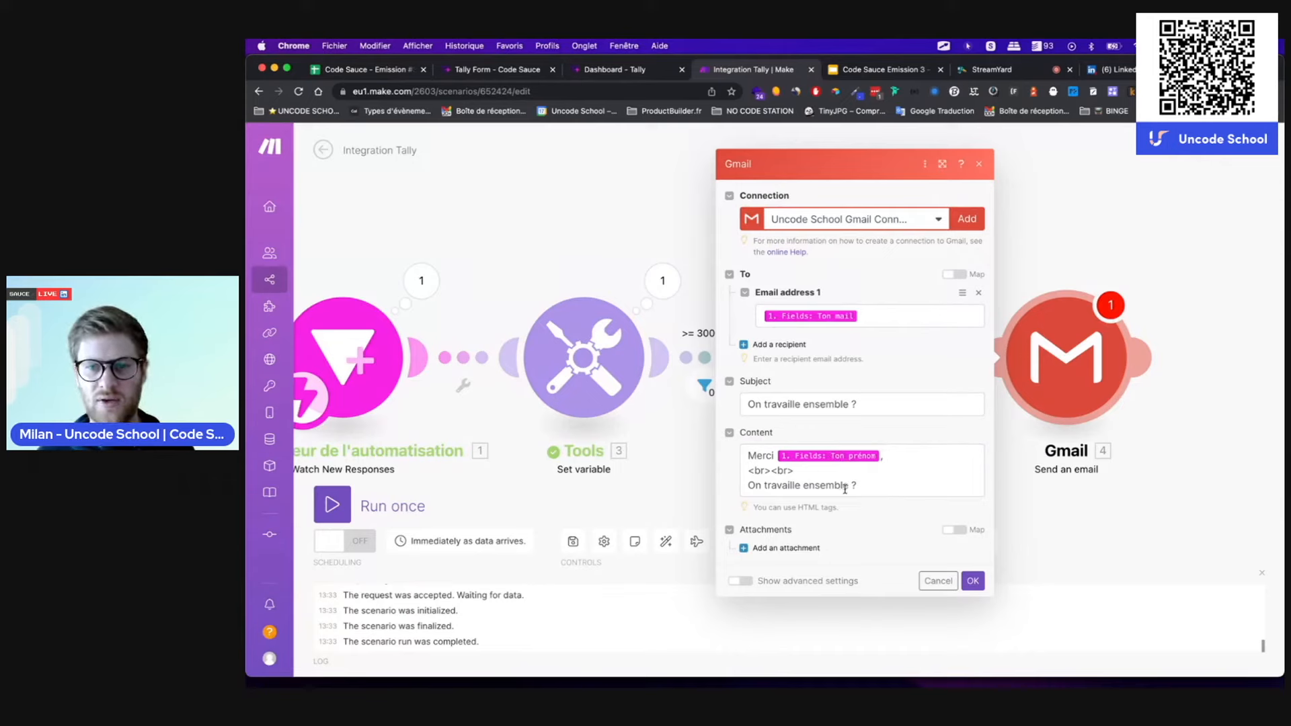
- Insert "J'ai vu que ton budget était de", the budgetTtc variable and "TTC" between the two <br> tags, and save the Gmail module
click(908, 451)
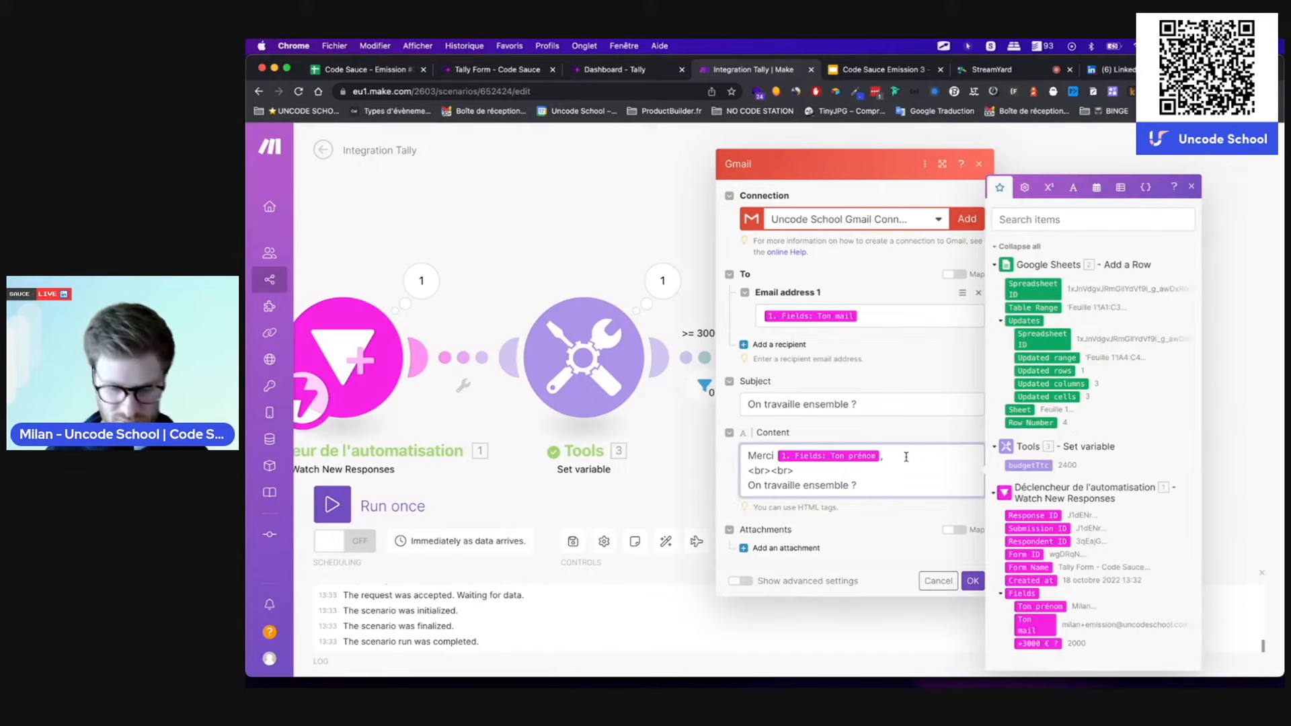
click(770, 468)
key(Return)
text(J'ai vu que ton budget était de <b)
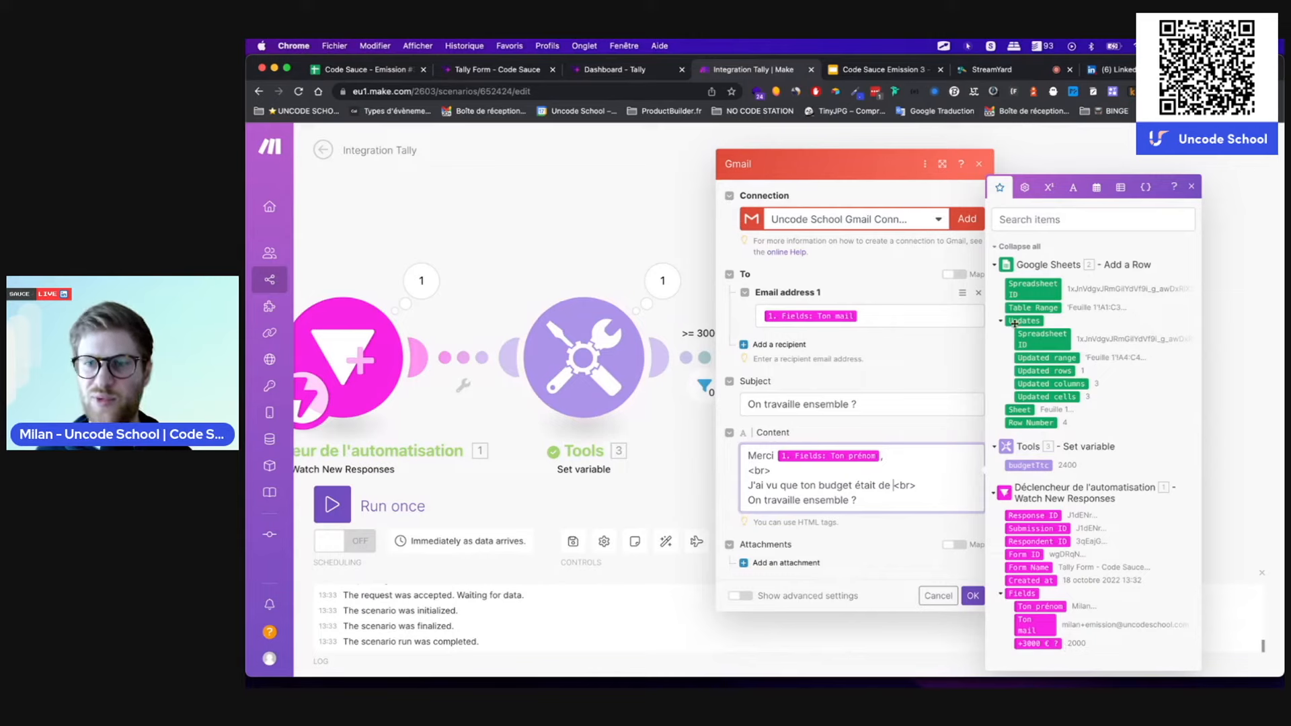
click(1030, 466)
text(TTC)
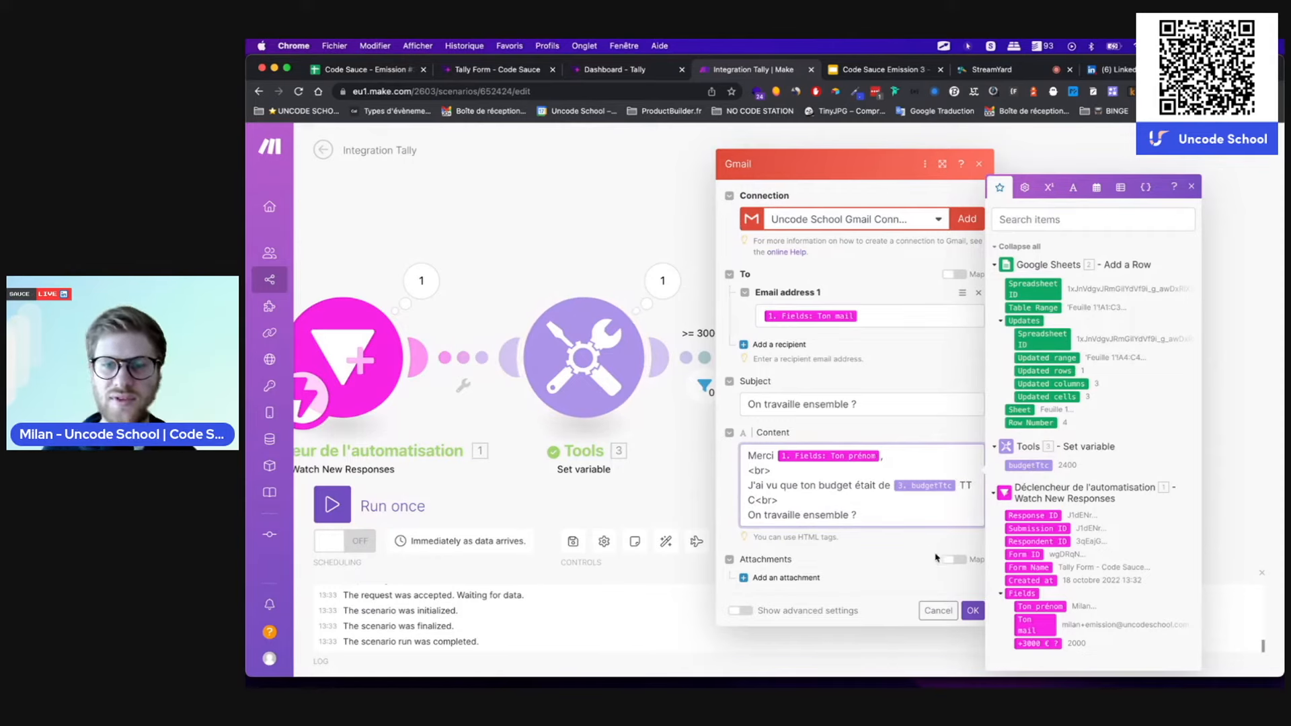
click(973, 611)
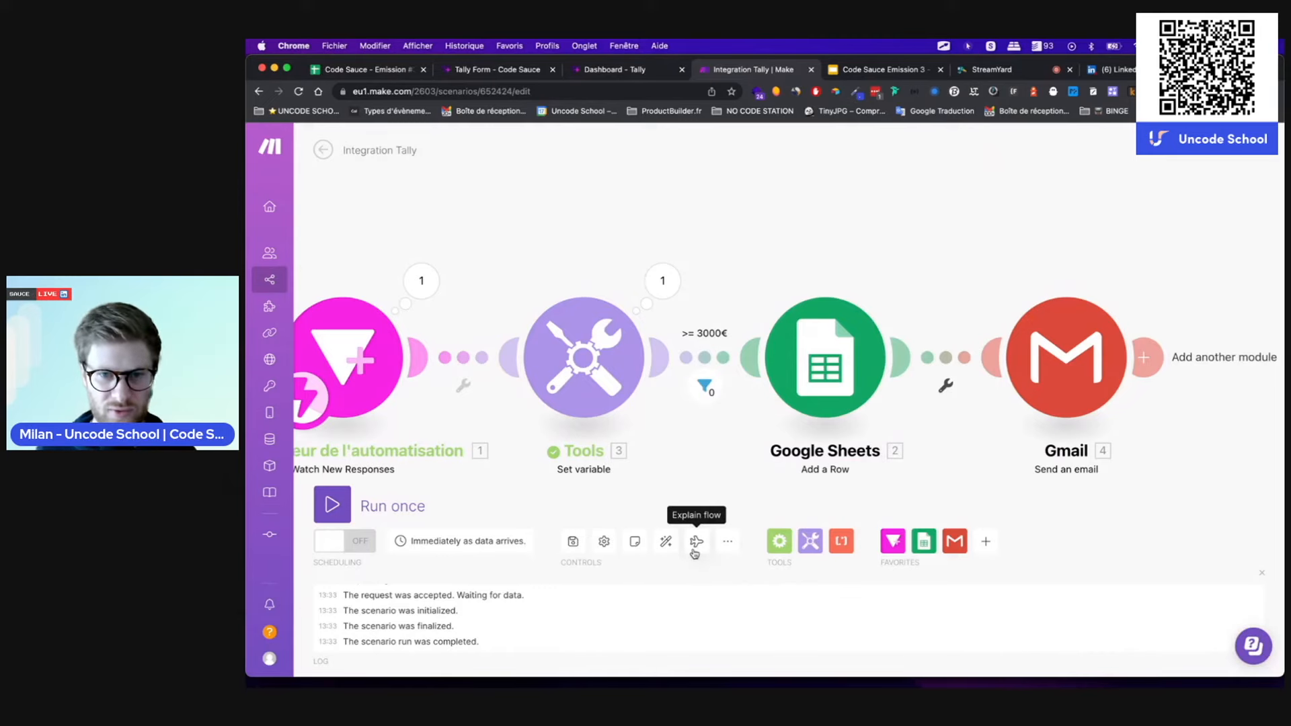
- Auto-align the scenario's modules and run the scenario once so it waits for new Tally data
click(666, 545)
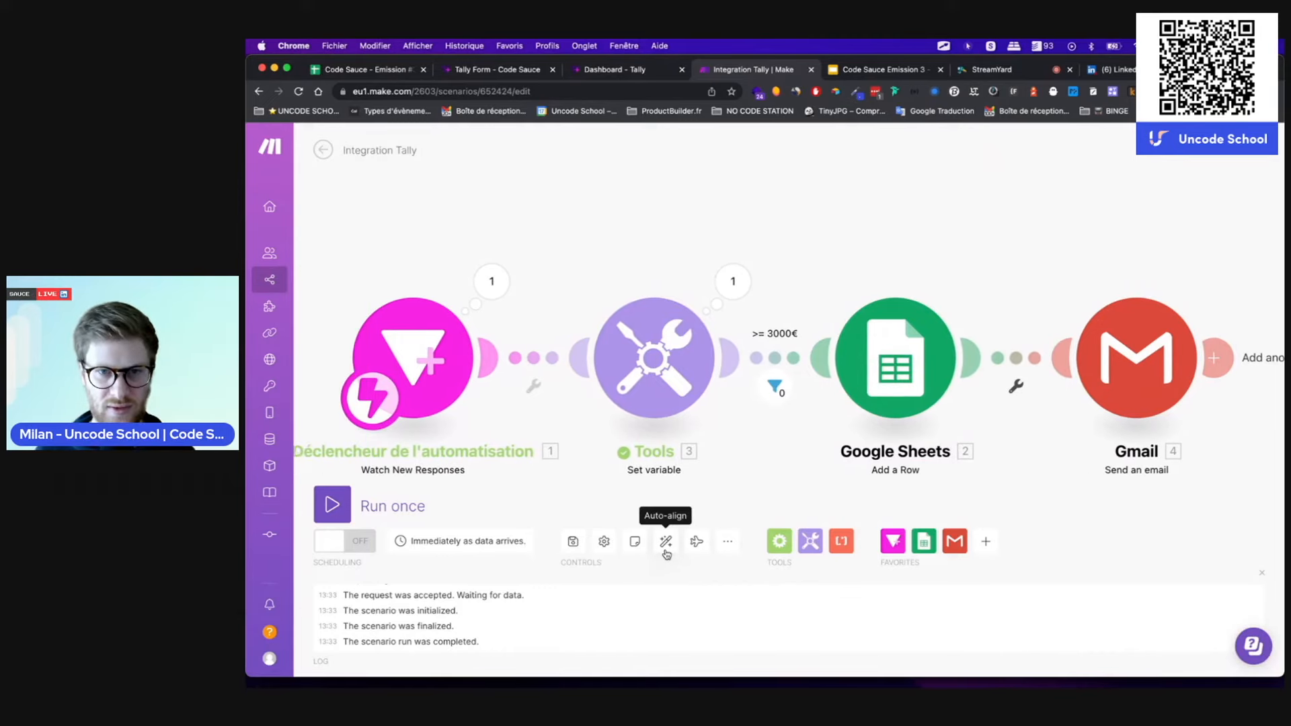
click(332, 505)
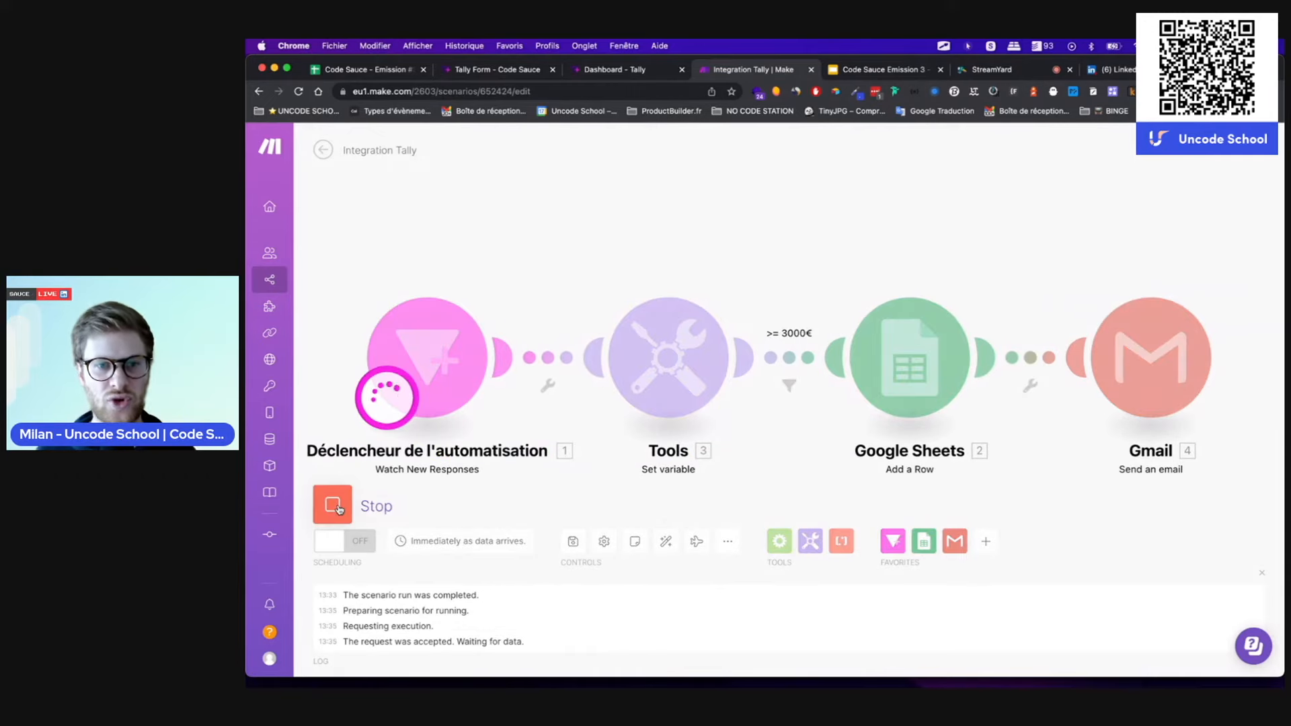
- Reload the Tally form and submit a test response with the first name, the e-mail address and a budget of 4000
click(483, 72)
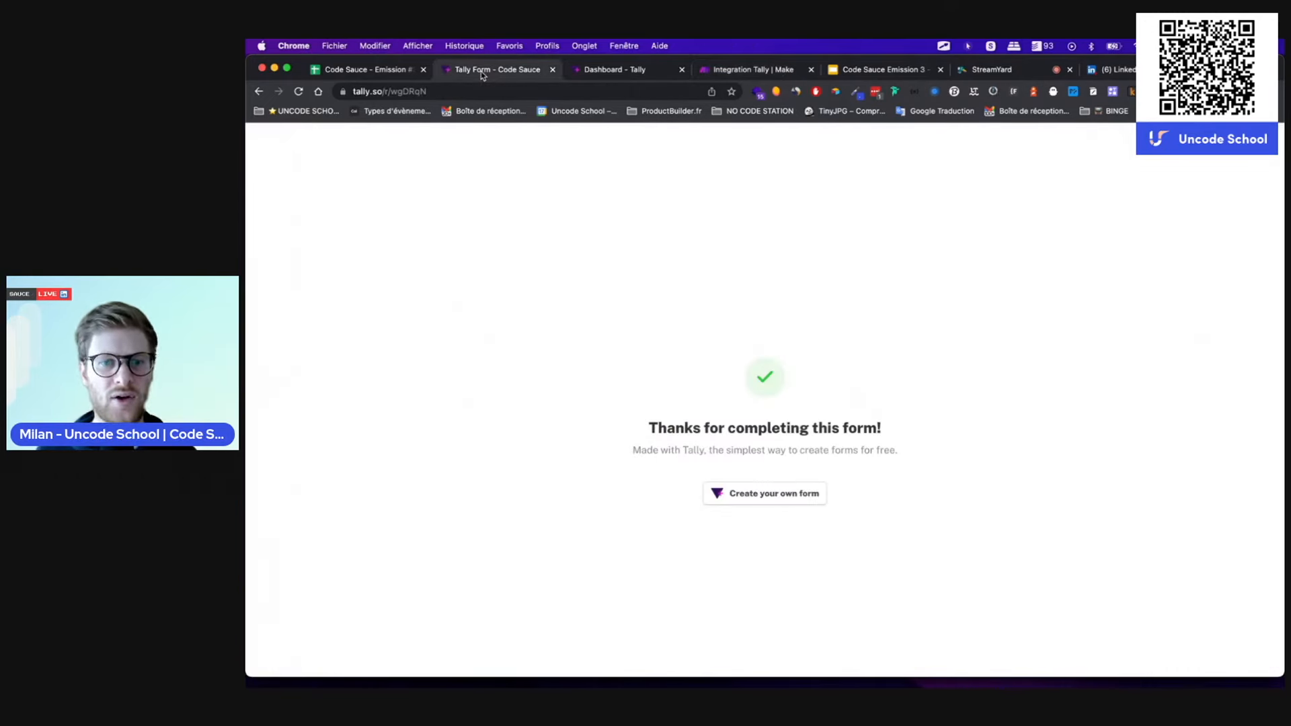
key(super+r)
click(564, 282)
click(625, 313)
click(622, 316)
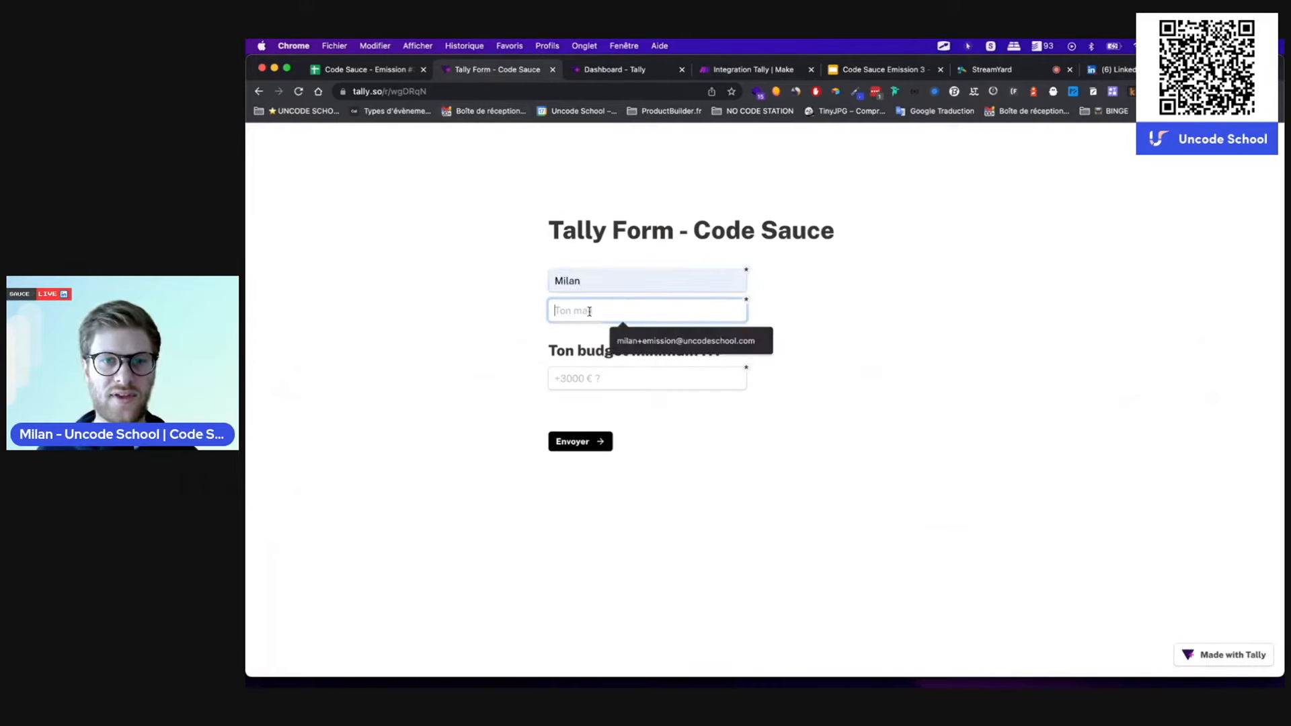
click(634, 345)
click(587, 381)
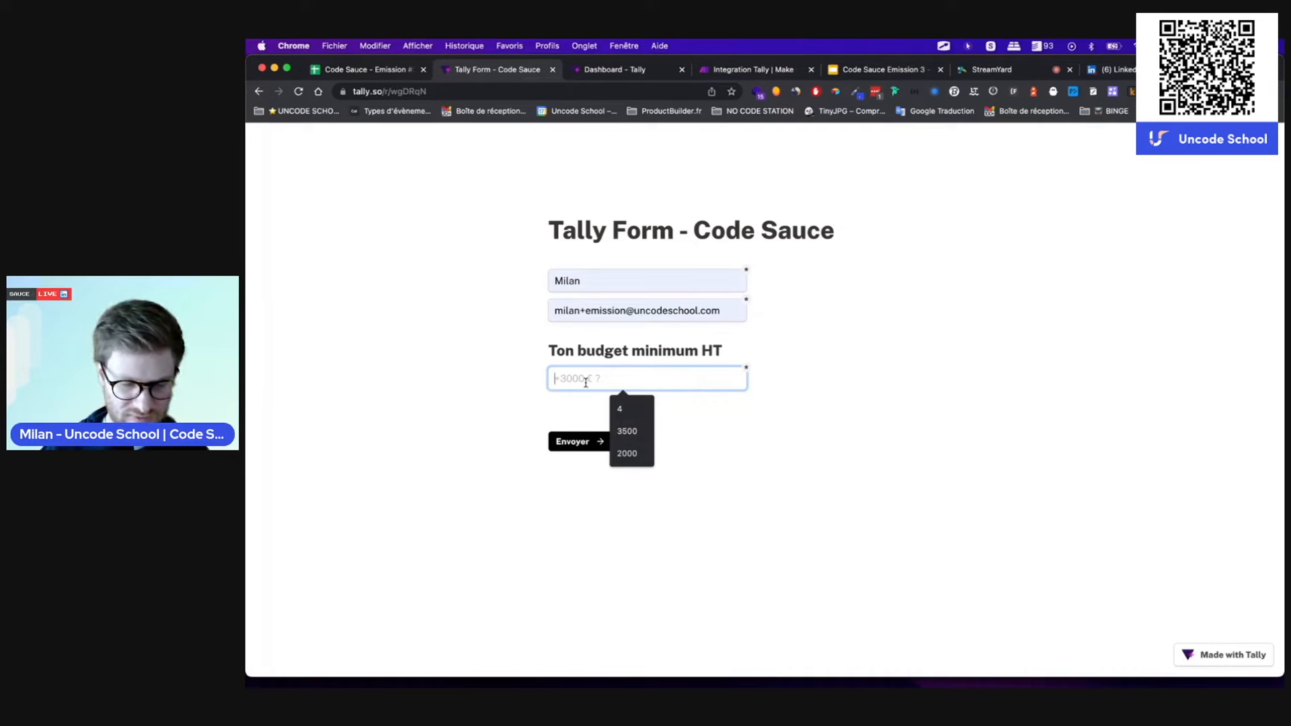
text(3)
key(BackSpace)
text(4000)
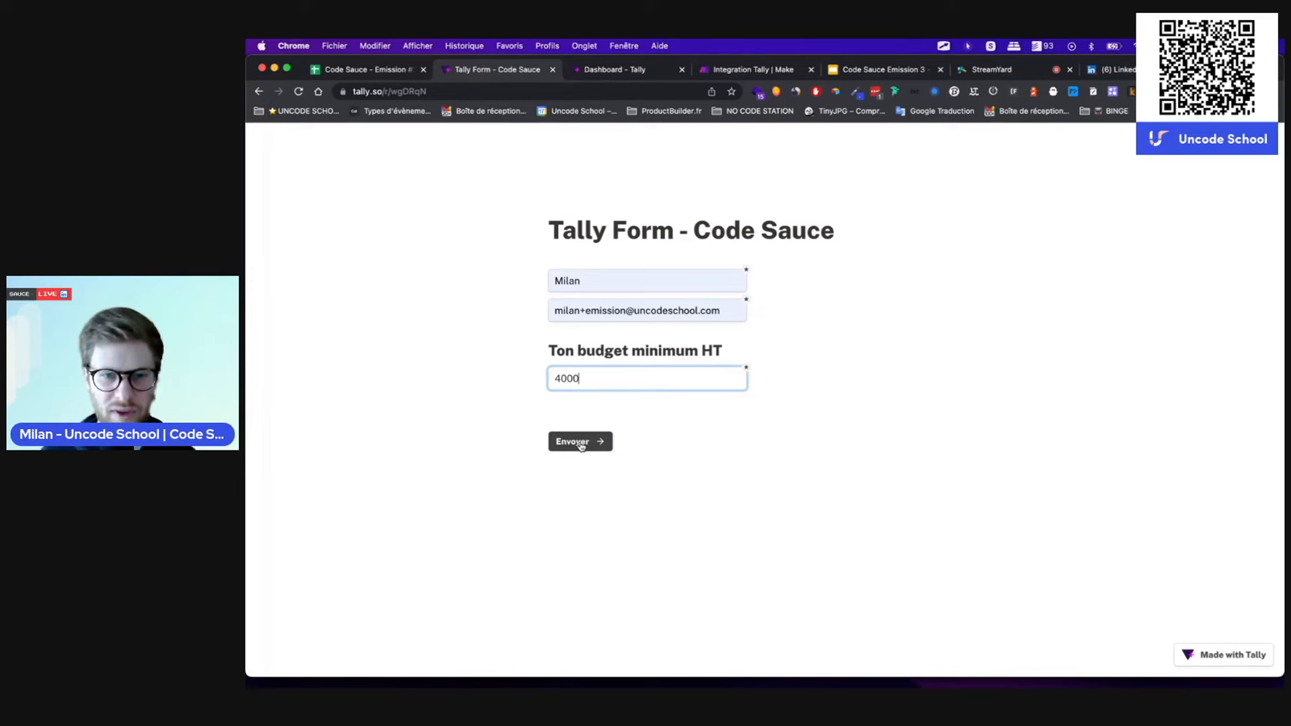
click(581, 444)
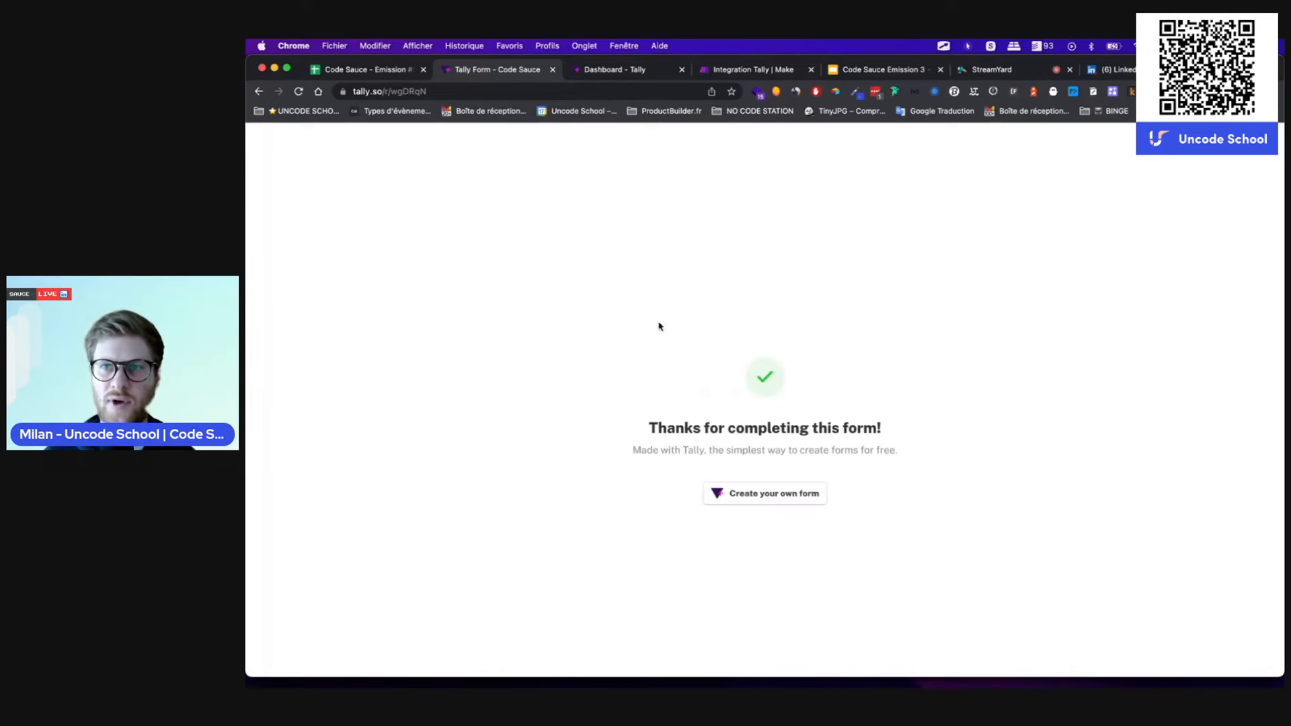
- Check the completed run in Make and the new prospect row in the Google Sheets spreadsheet
click(765, 75)
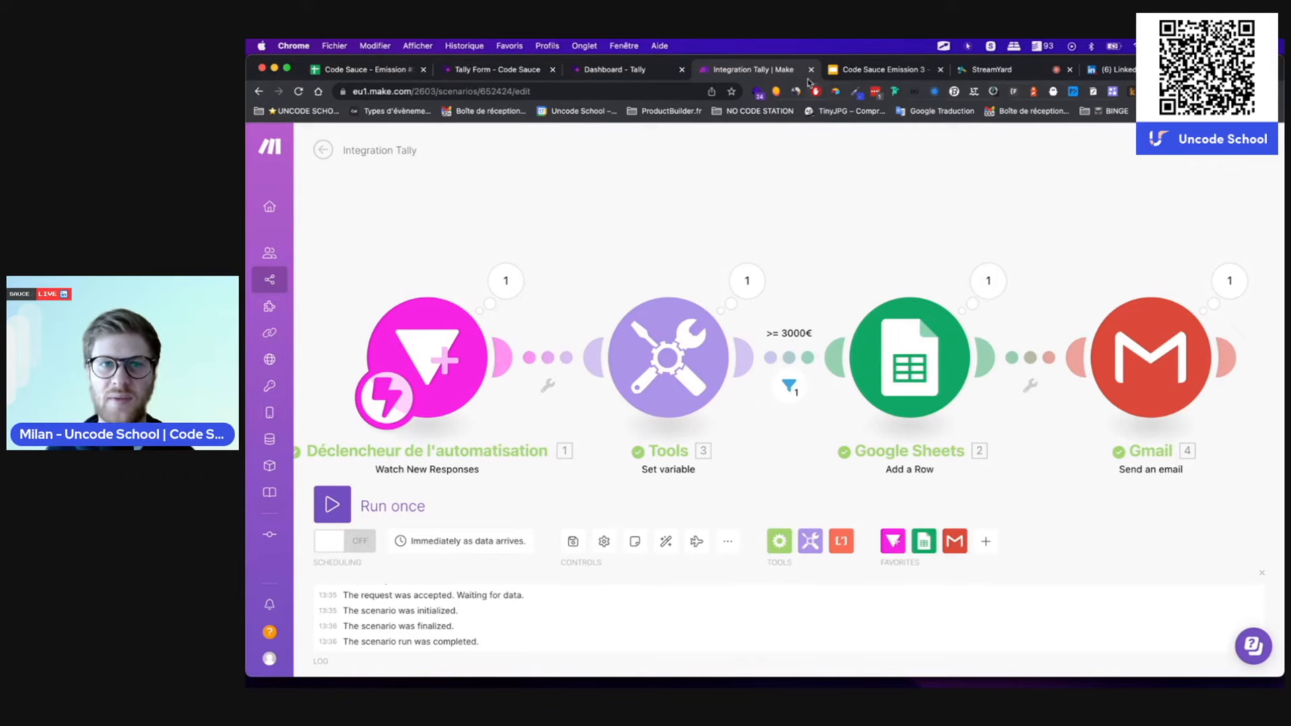
click(349, 67)
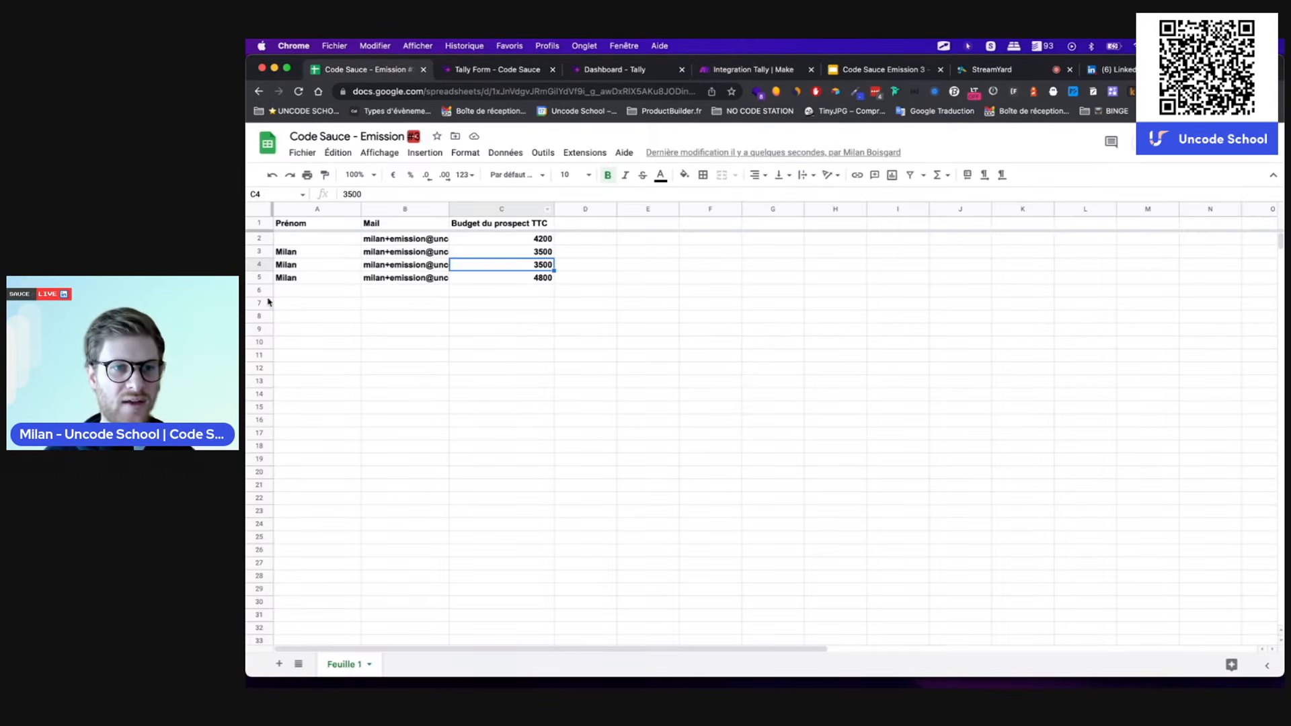
click(258, 277)
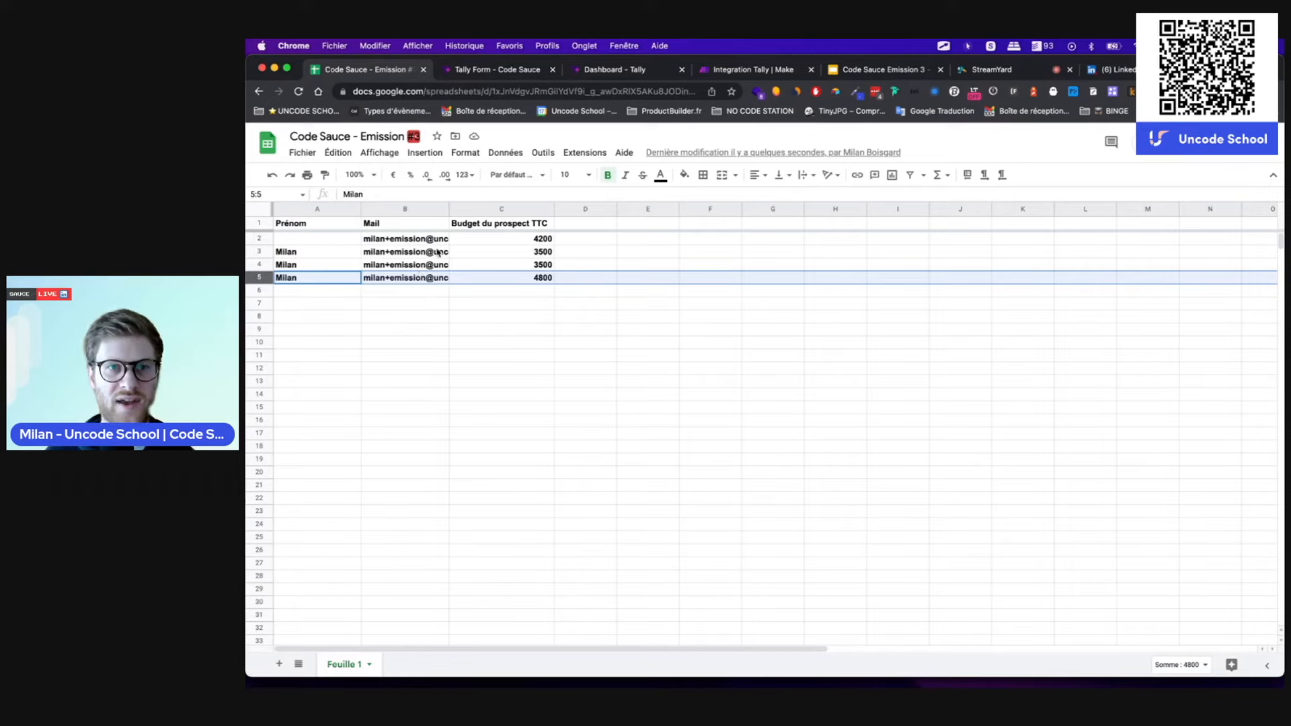
- Open the Uncode School Gmail inbox in a new tab, read the "On travaille ensemble ?" e-mail, and close the tab
key(super+t)
text(gmai)
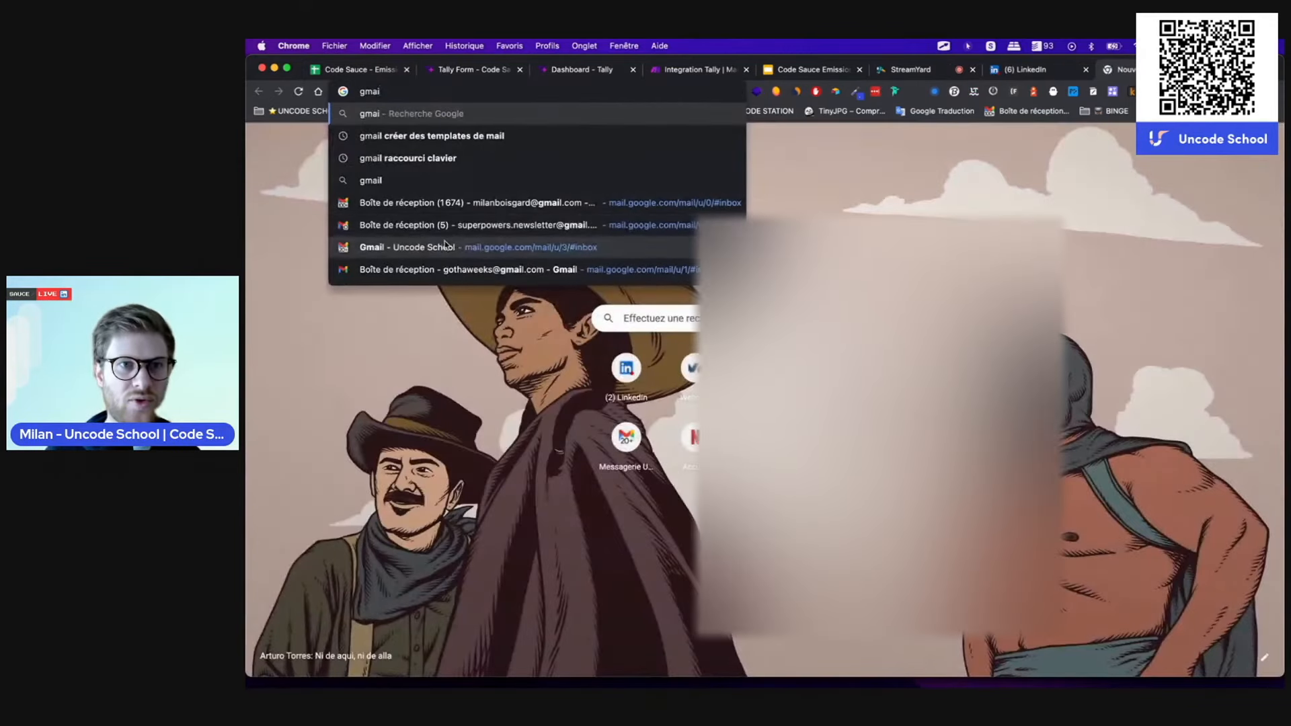
click(445, 246)
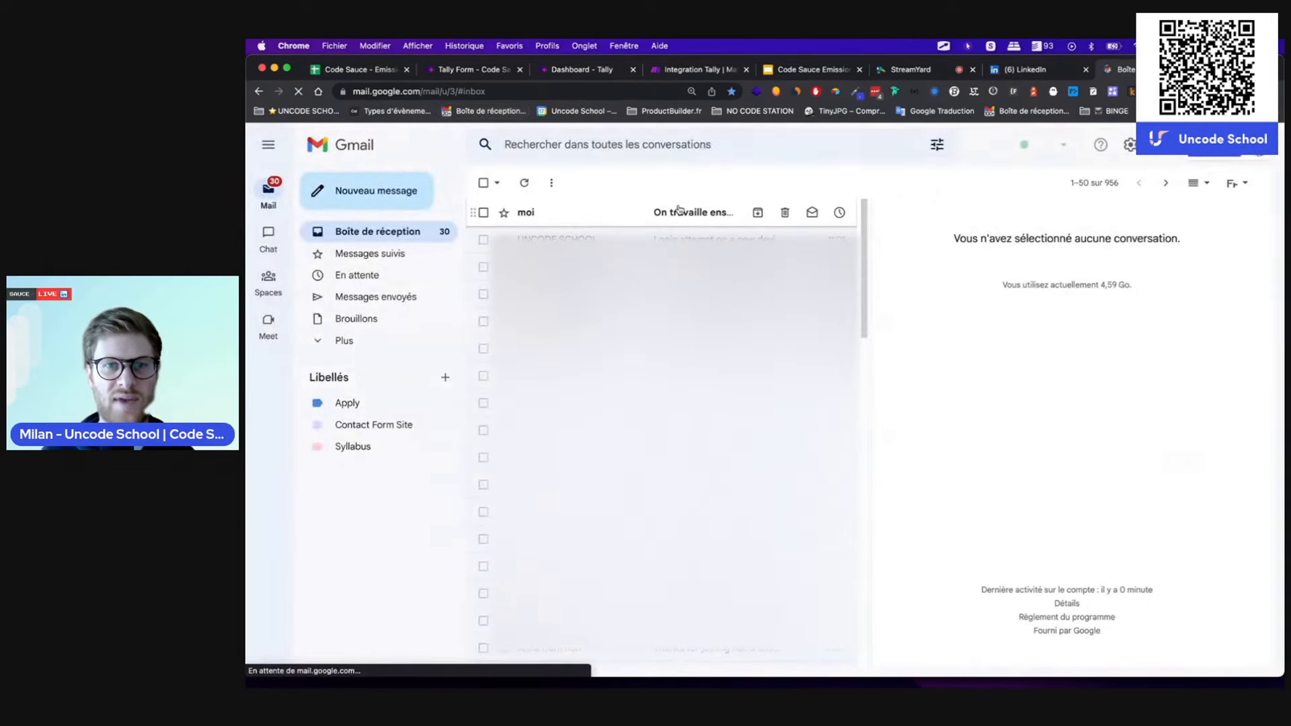
click(679, 210)
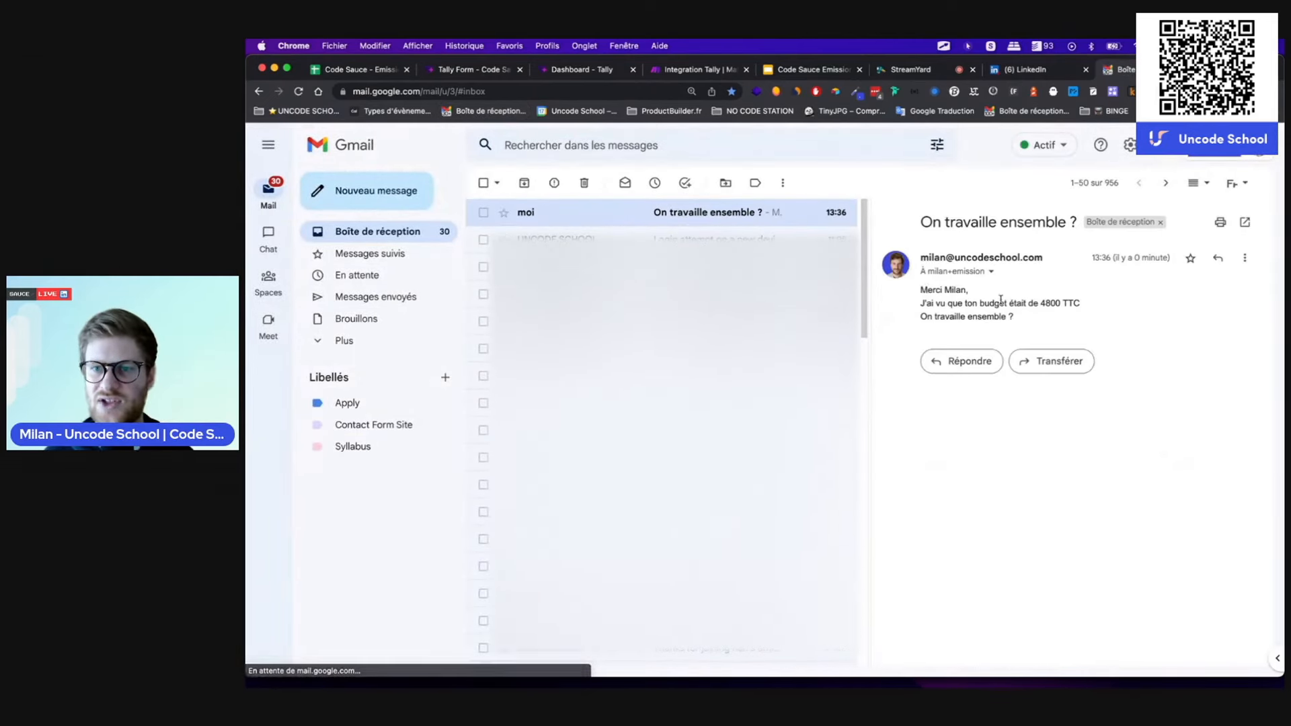
drag(1045, 304, 1106, 306)
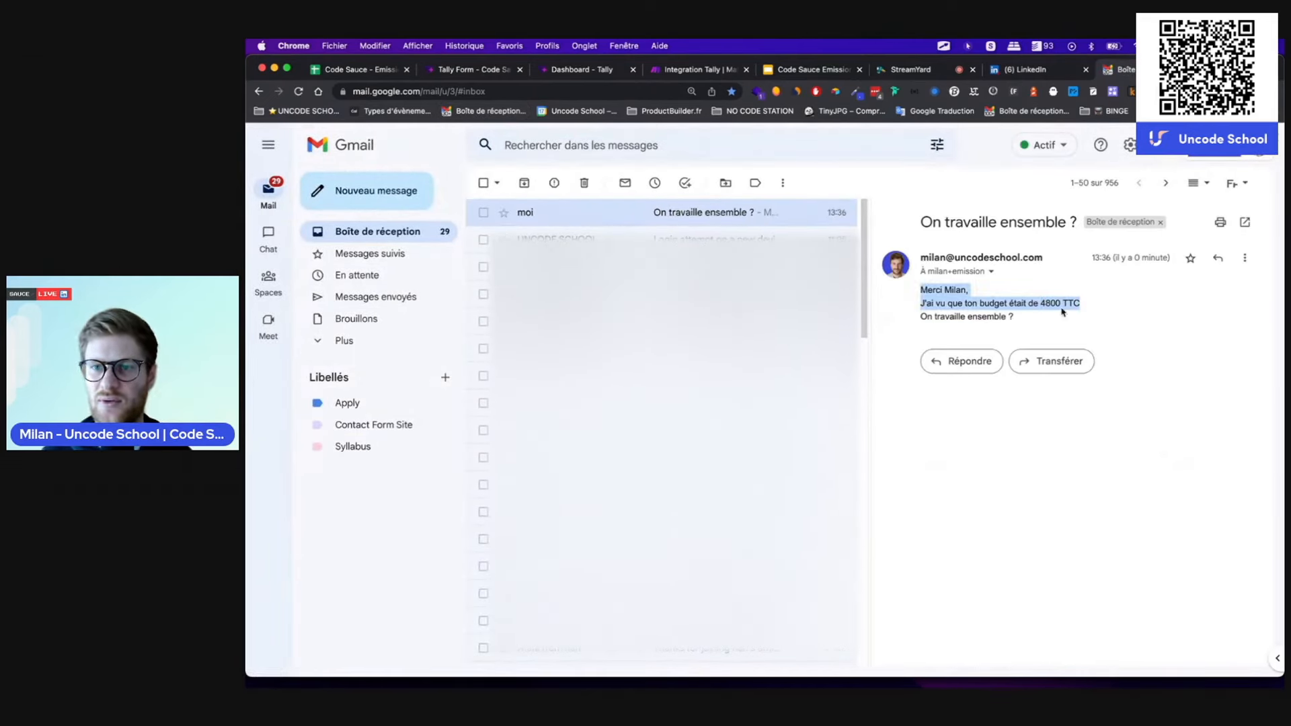
click(983, 331)
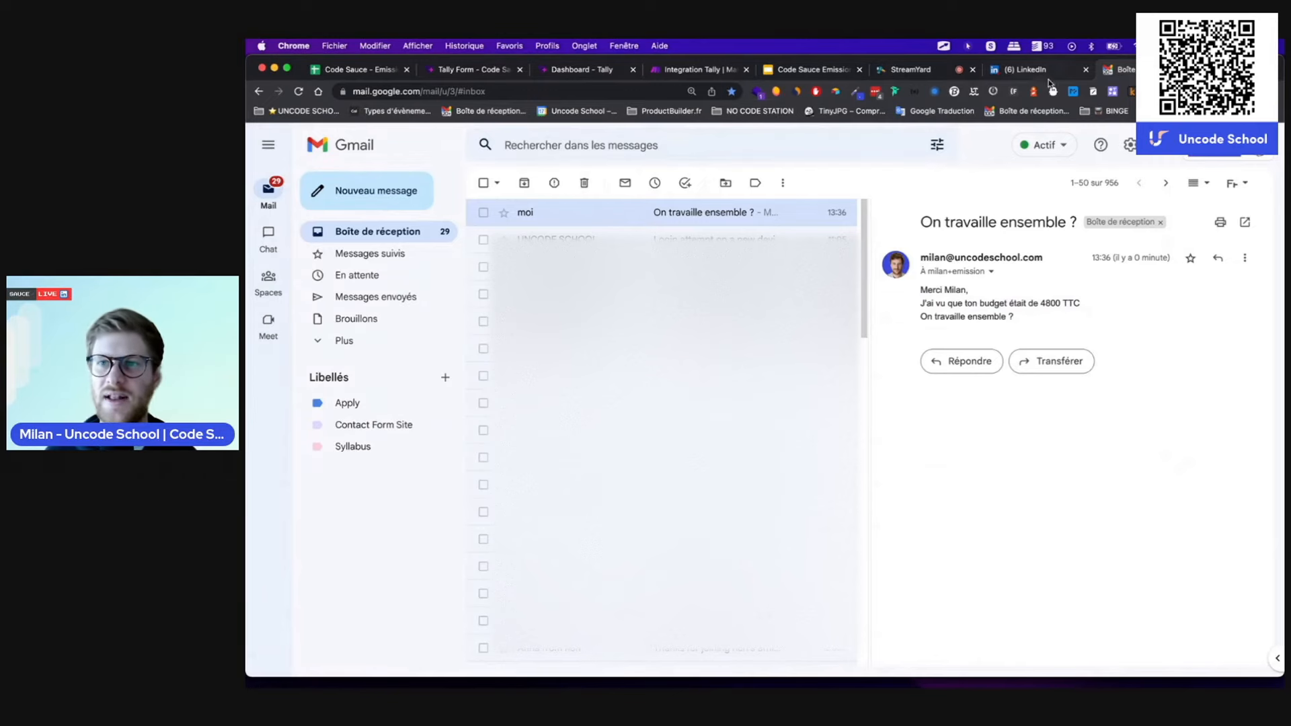
click(1199, 70)
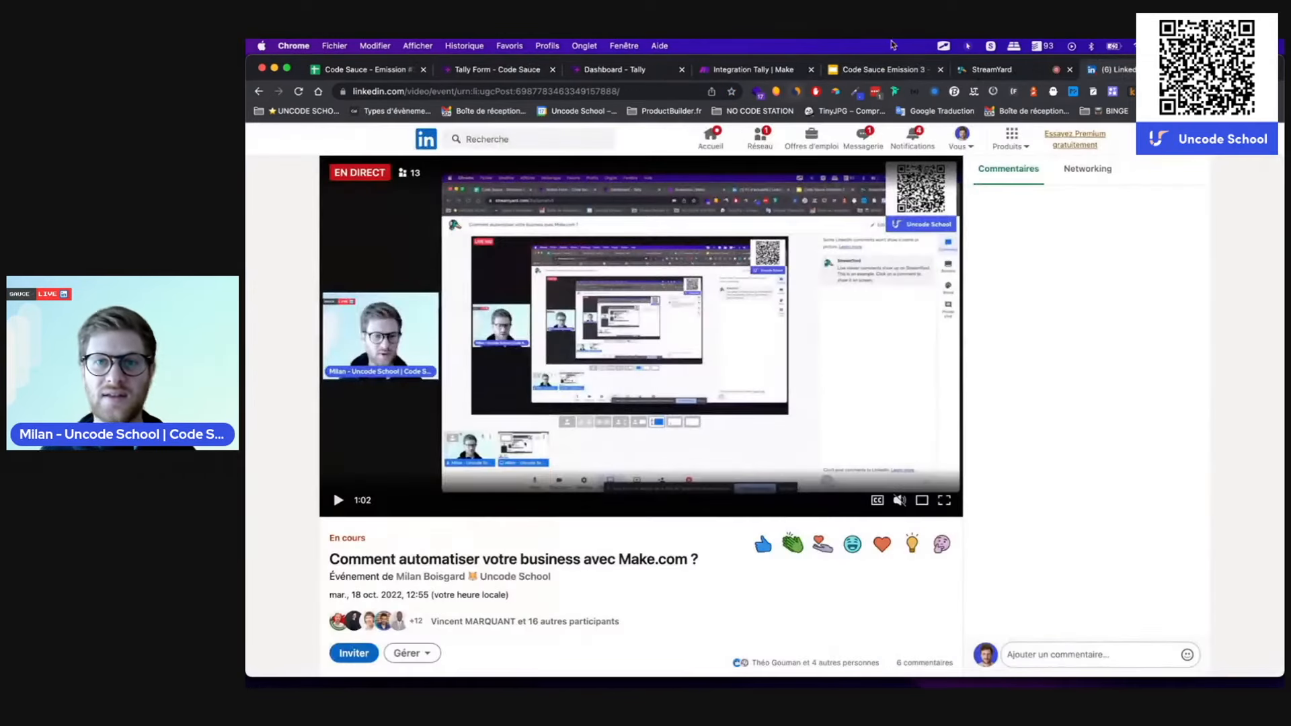
click(598, 71)
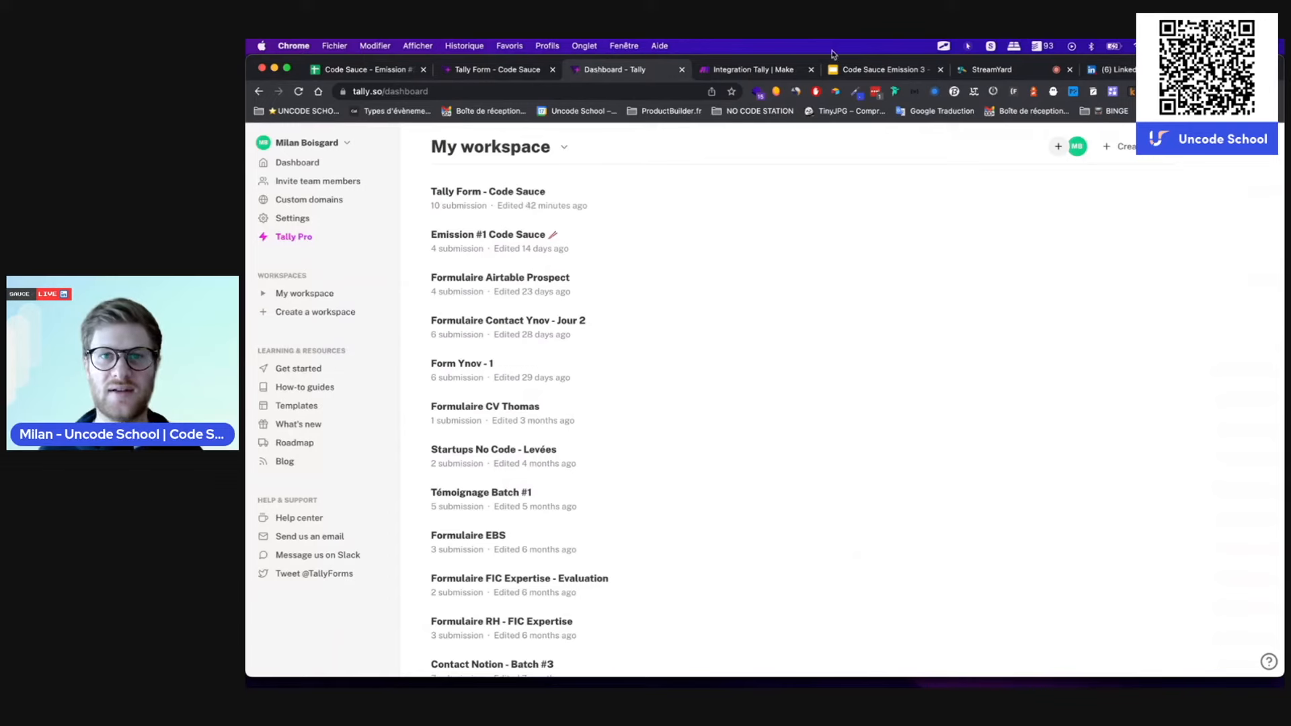
- In the Make scenario, insert a Router between the Tools and Google Sheets modules and delete the duplicate, unconnected Router
click(765, 71)
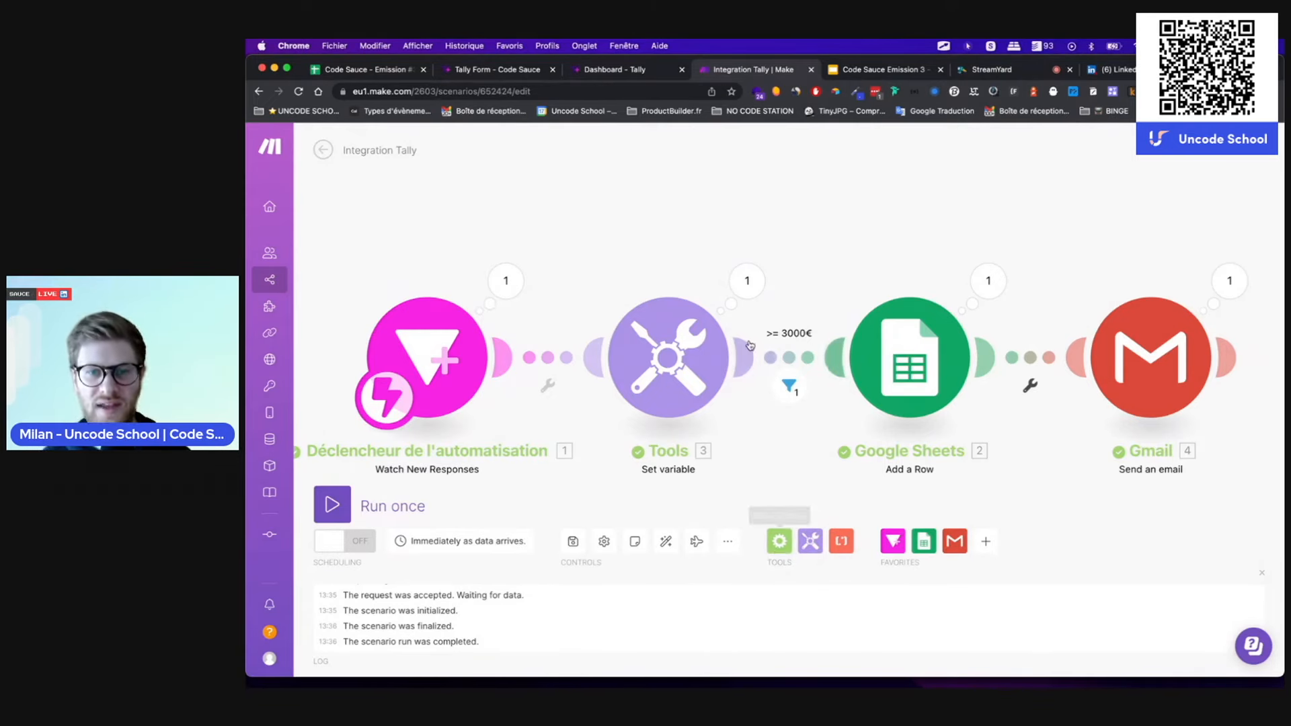
scroll(732, 338, left, 1)
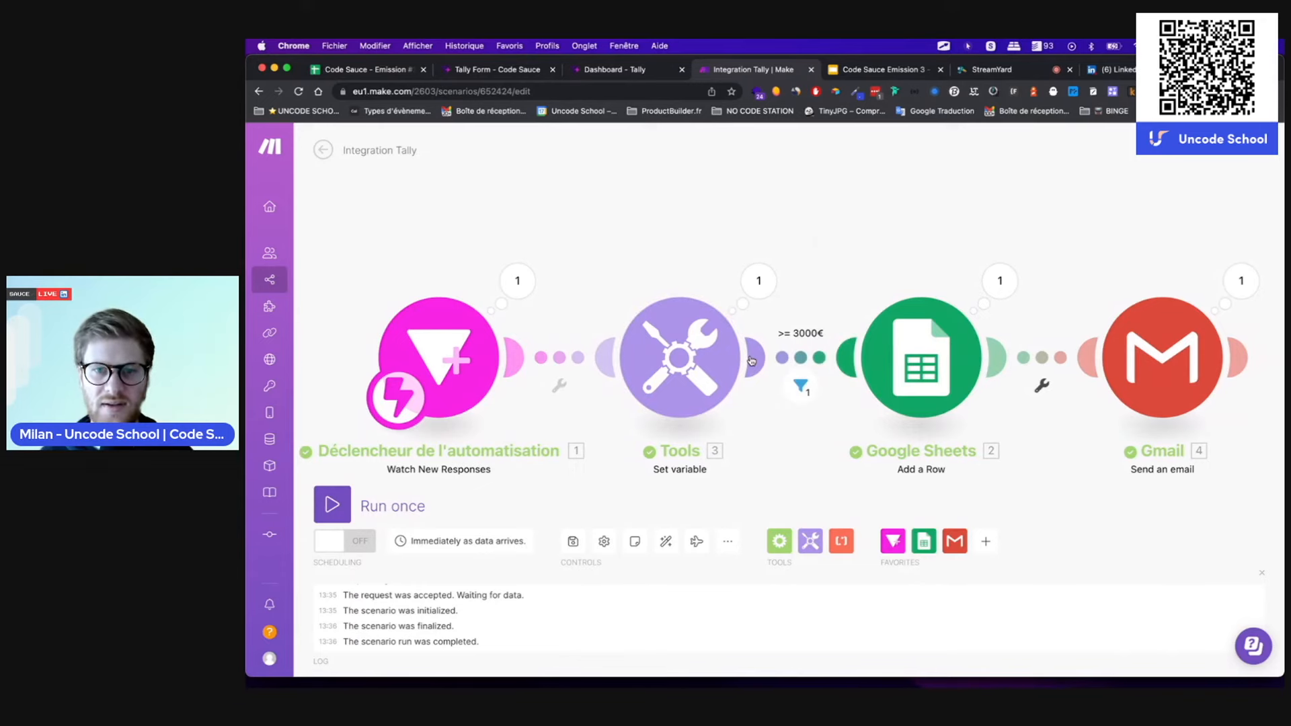
click(817, 357)
click(787, 443)
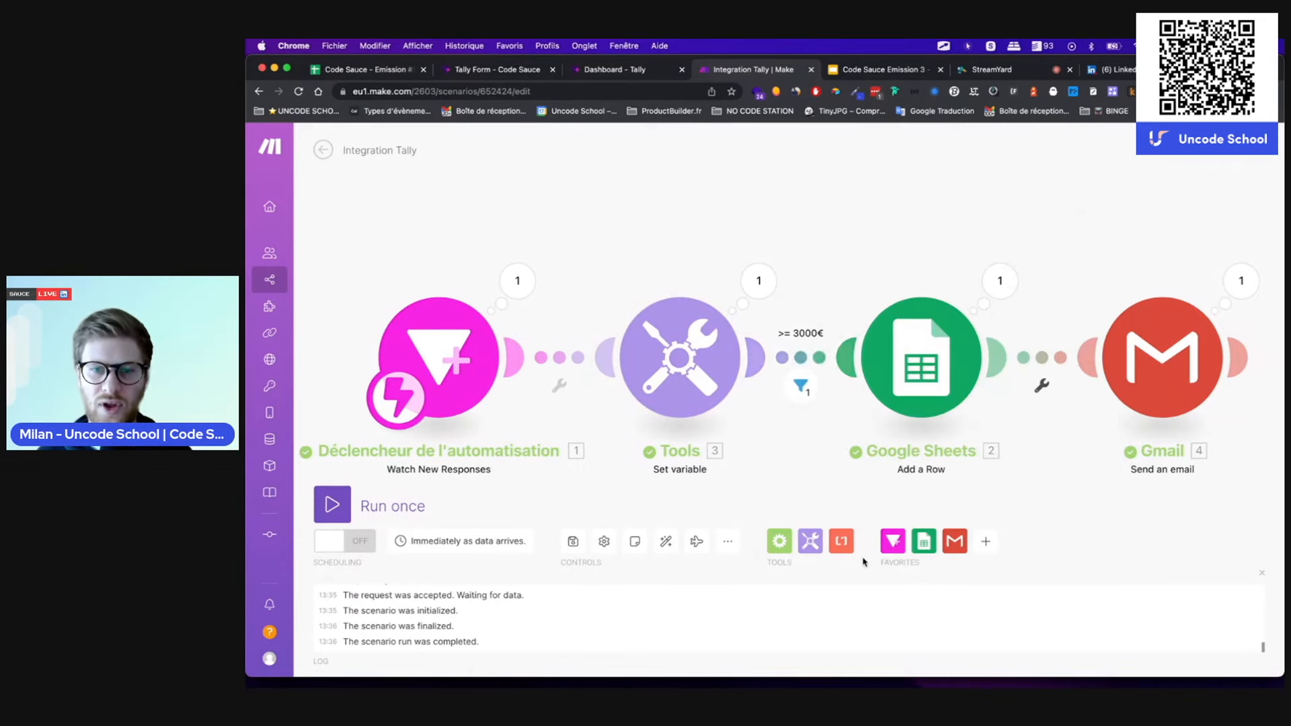
click(779, 542)
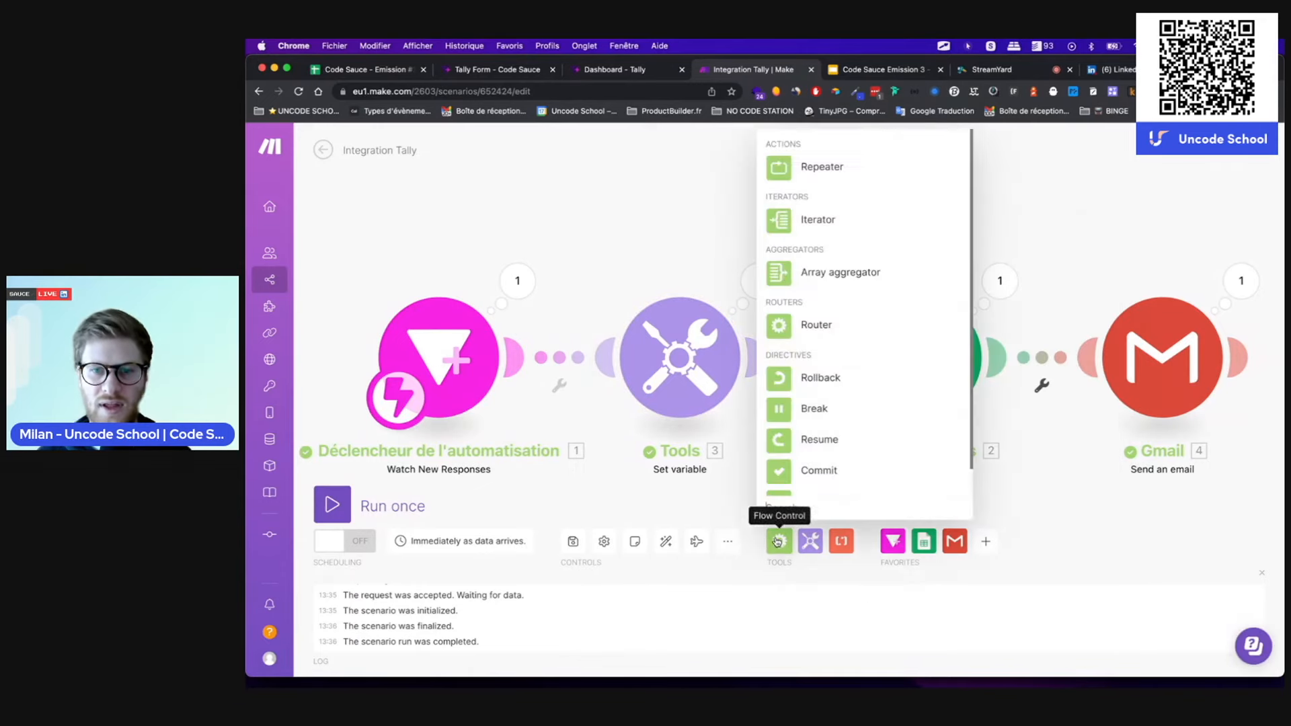
click(783, 325)
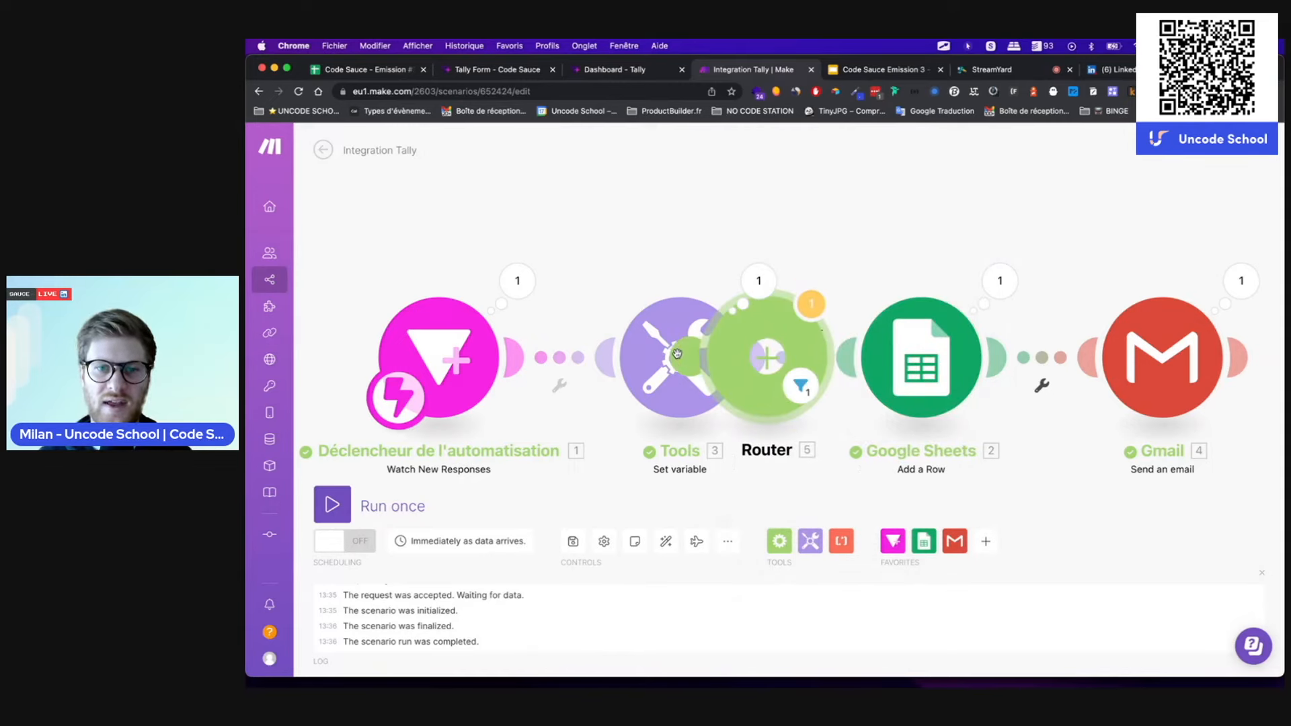
click(756, 358)
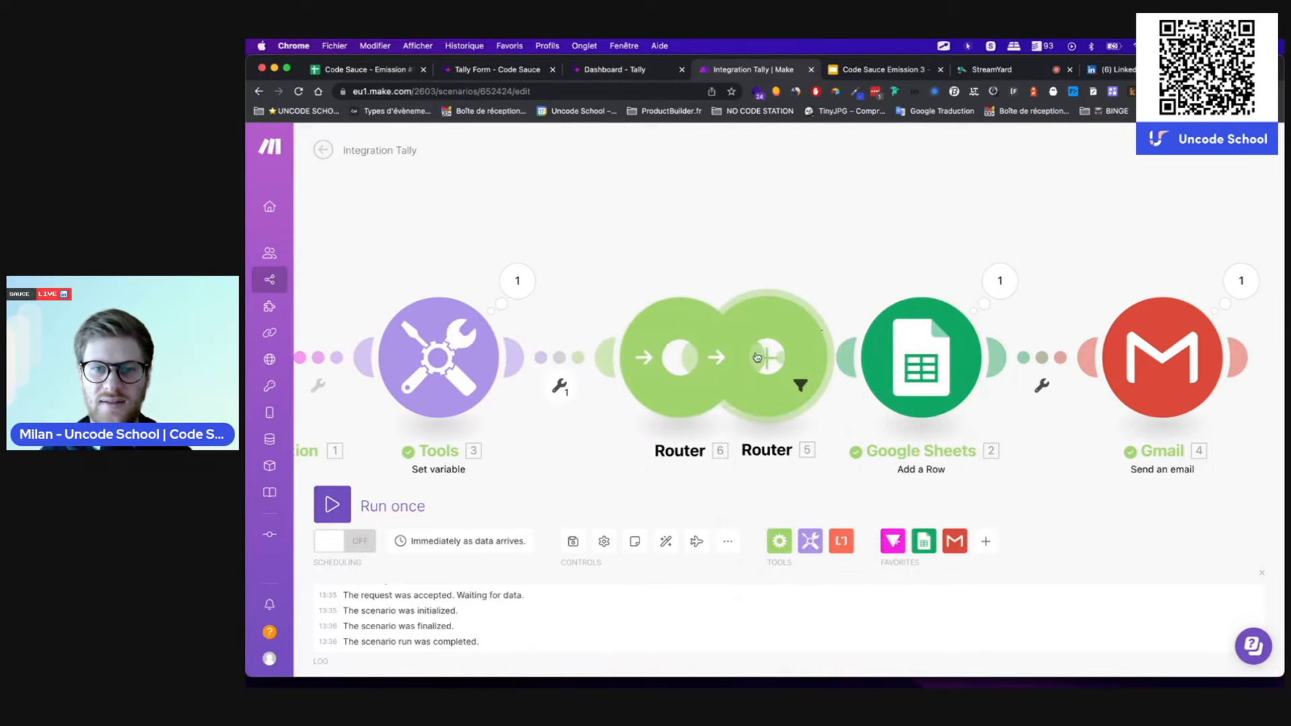
right_click(777, 402)
click(827, 492)
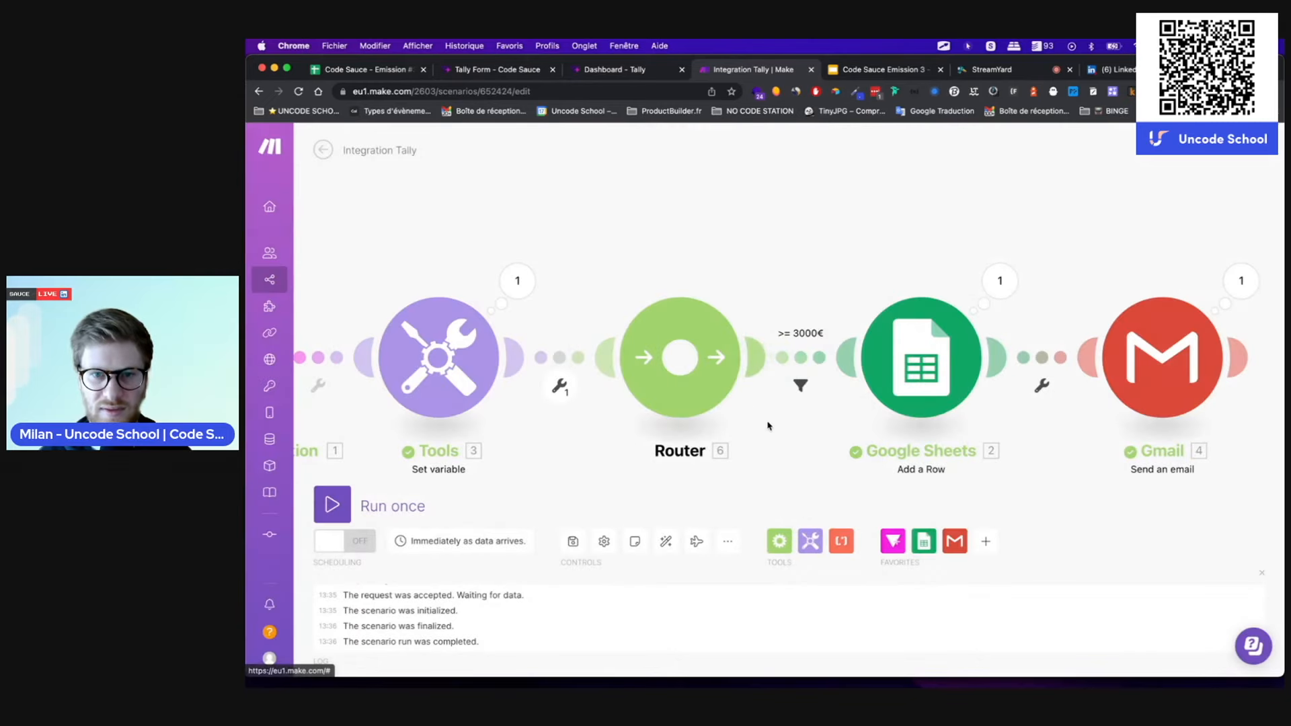
- Add a second route to the Router with a Gmail "Send an email" module
click(719, 363)
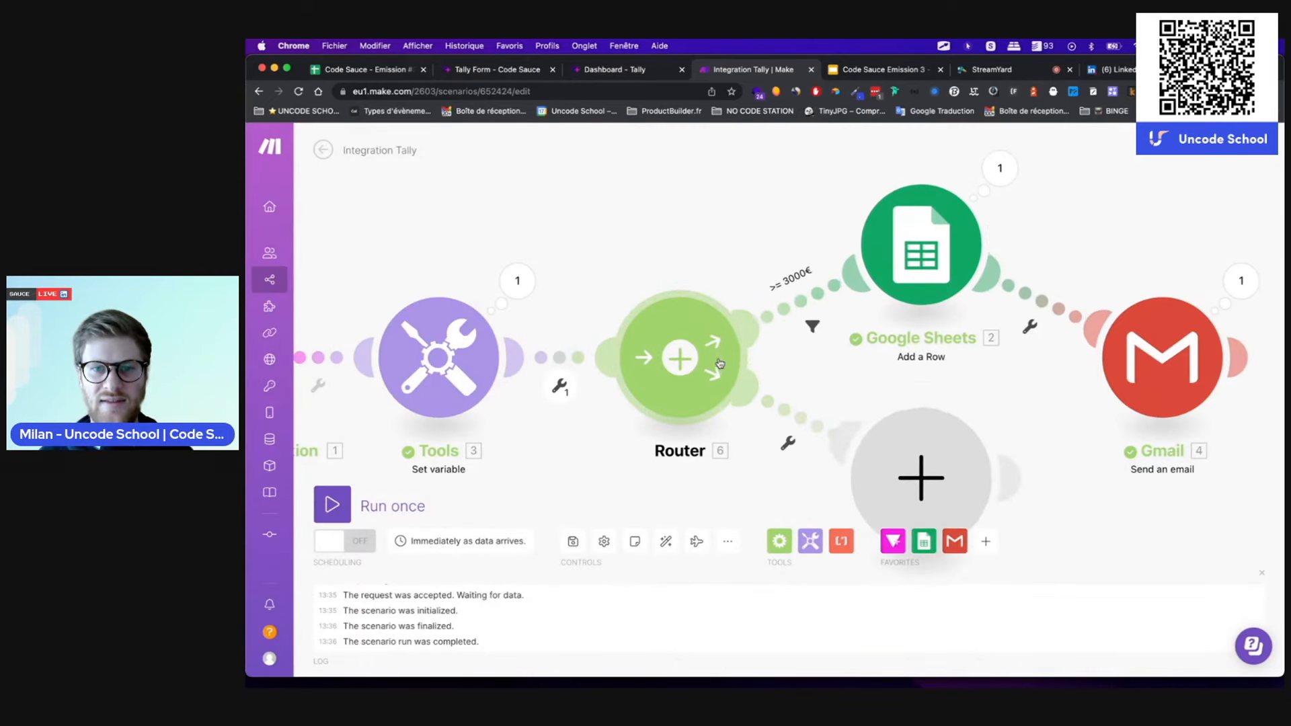
click(918, 482)
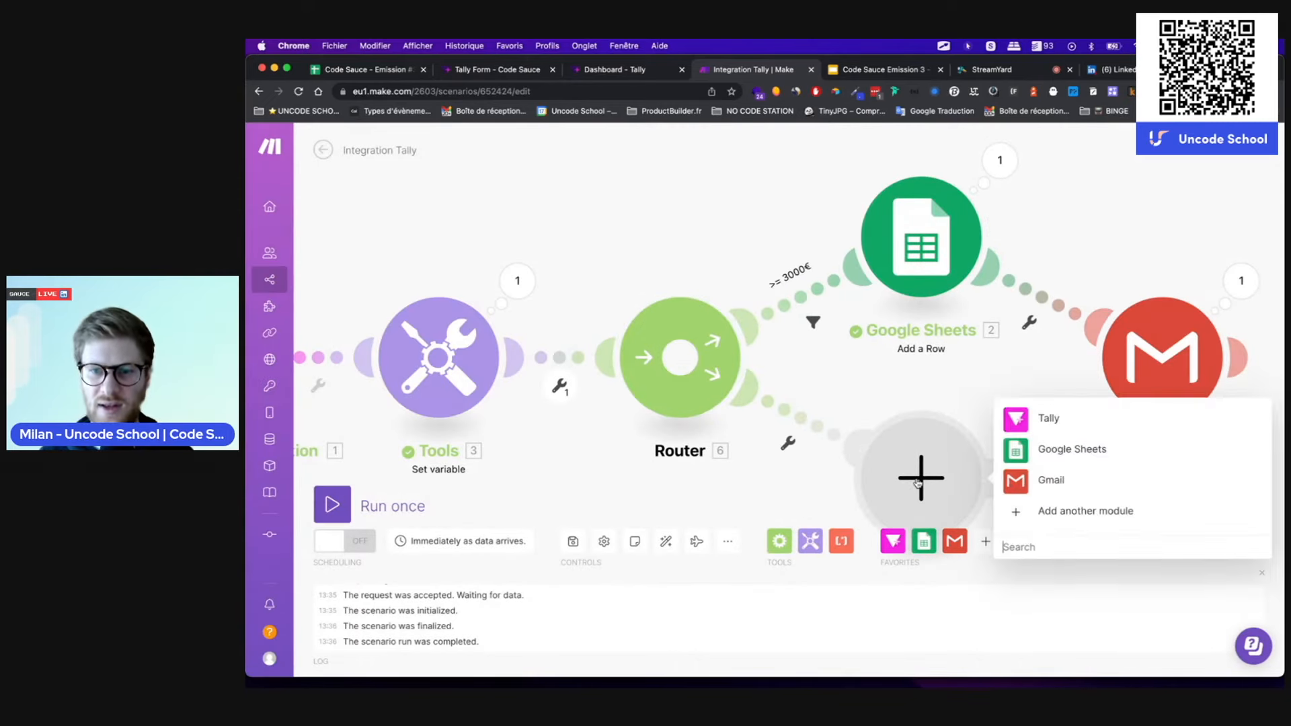
click(1051, 478)
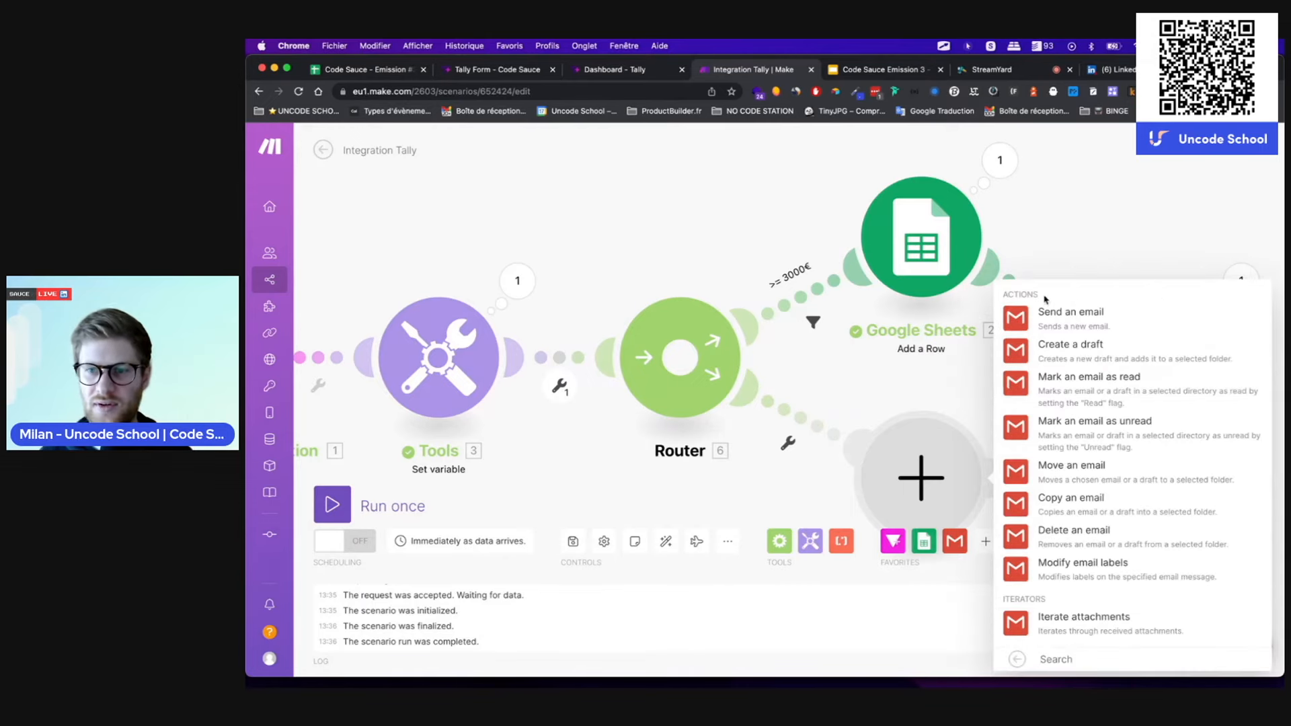
click(1016, 317)
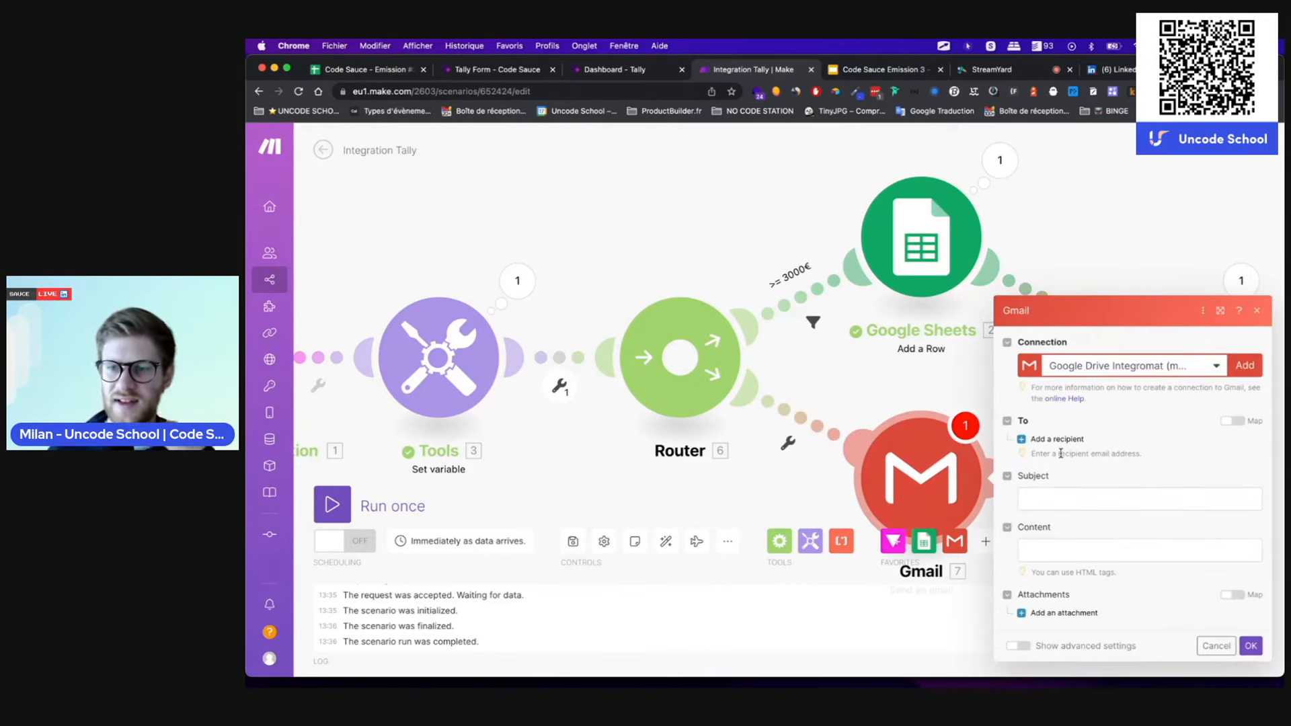
- Map the new Gmail module's recipient to the Tally field "Ton mail" and set the subject to "On travaille pas ensemble !"
click(1036, 439)
click(1058, 420)
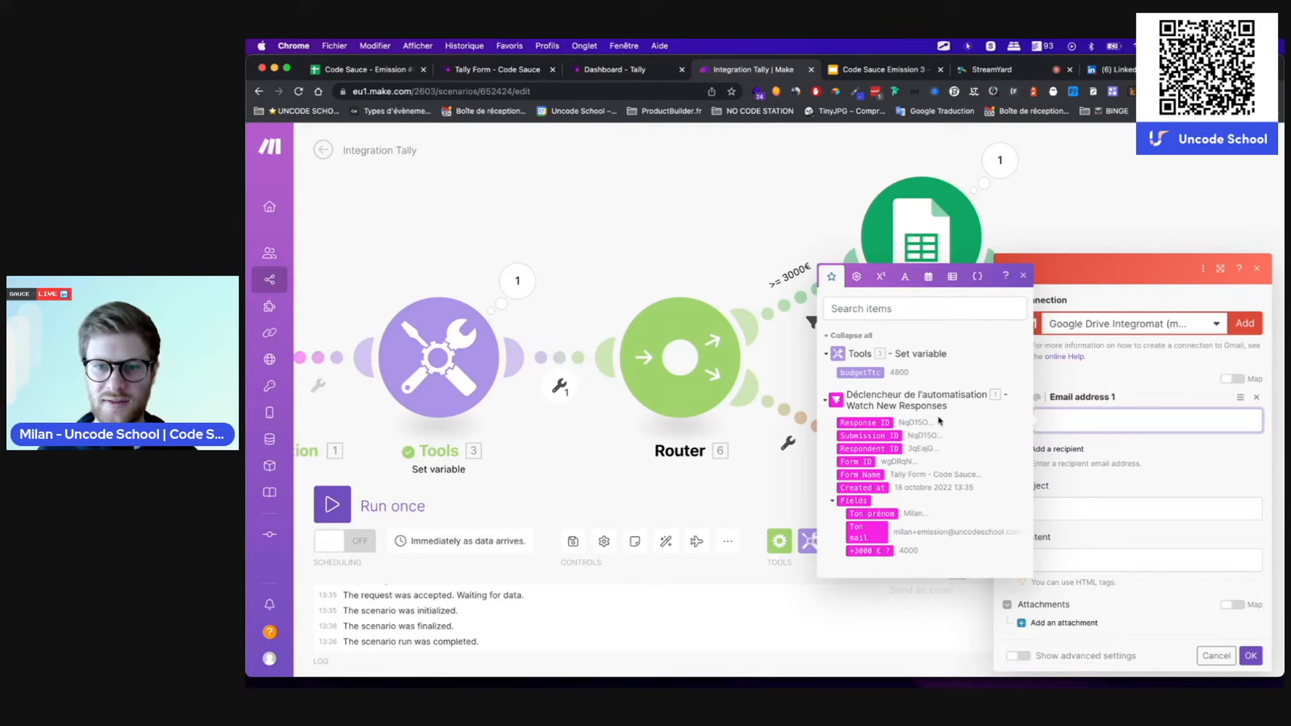
click(860, 533)
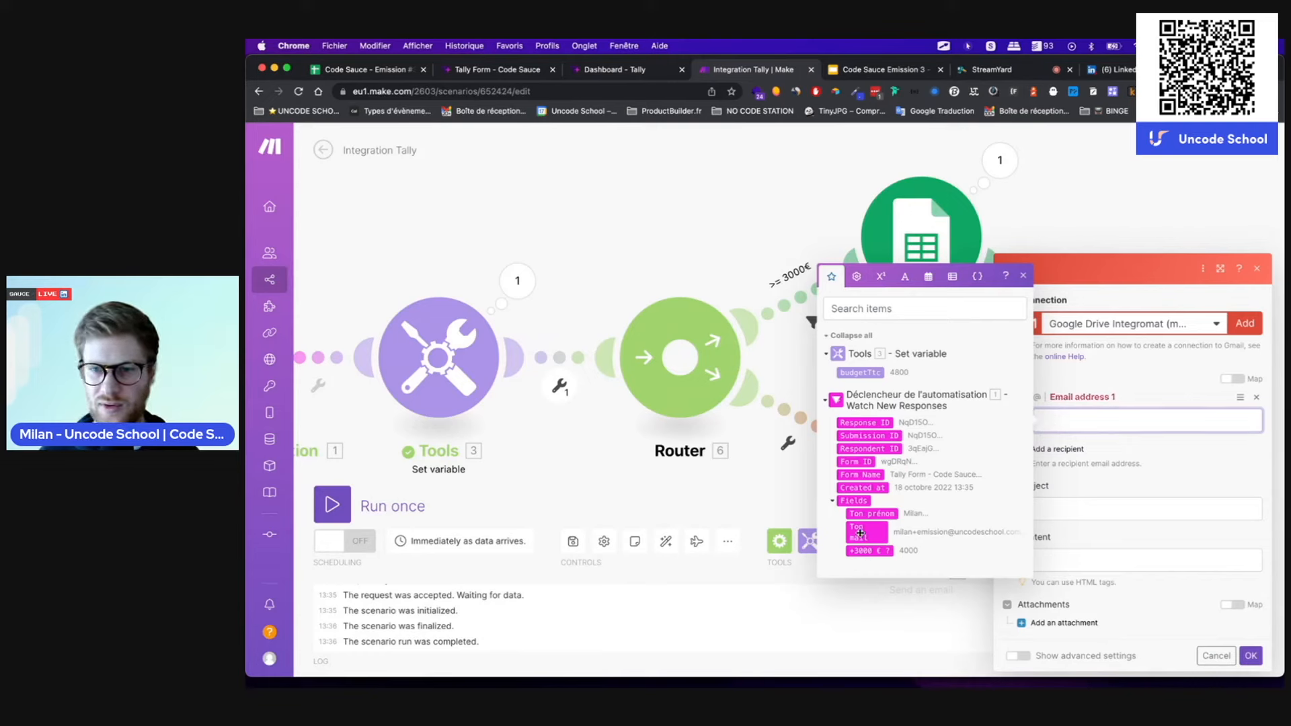
click(1051, 510)
text(On travaille pas e)
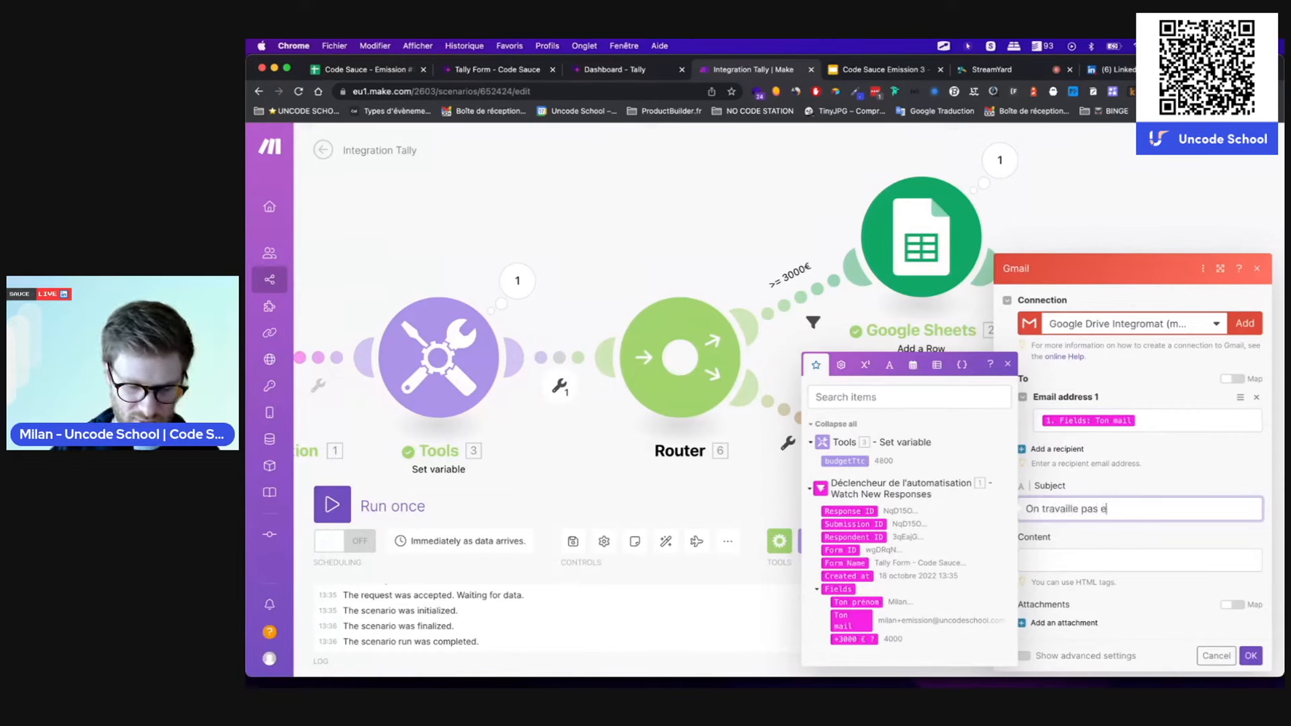
text(nsemble !)
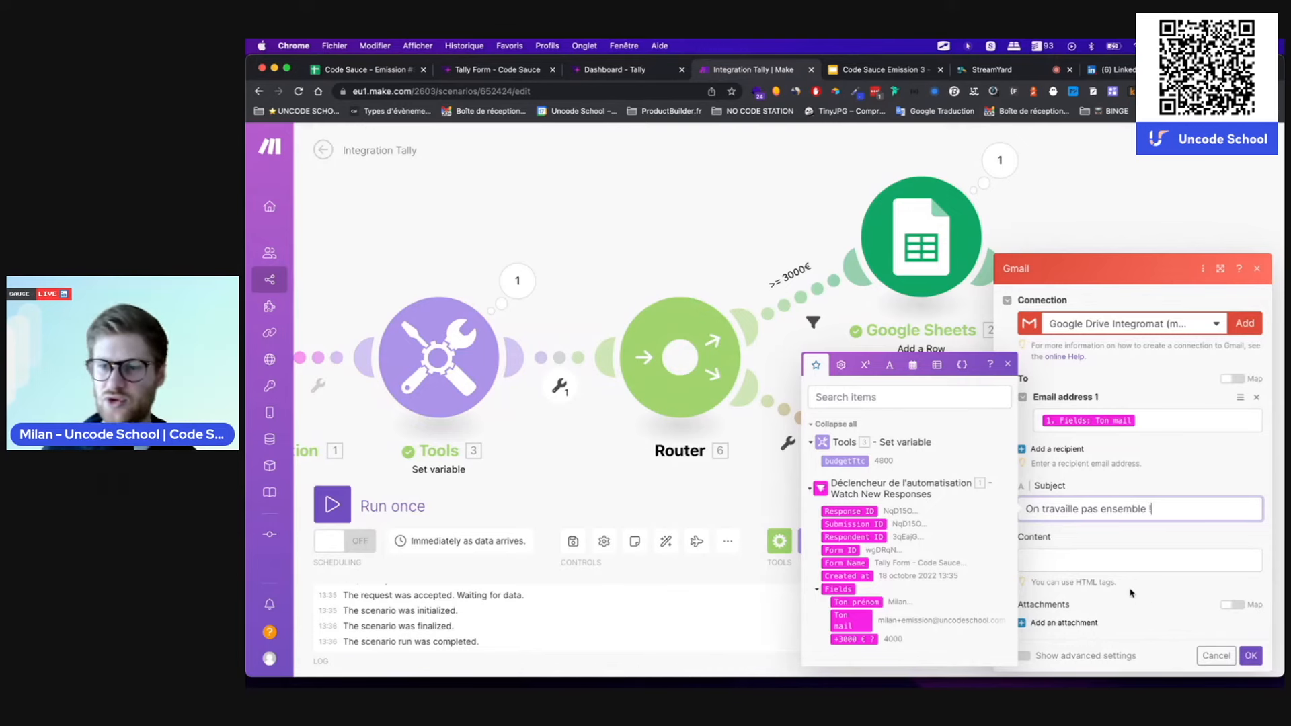
click(1151, 494)
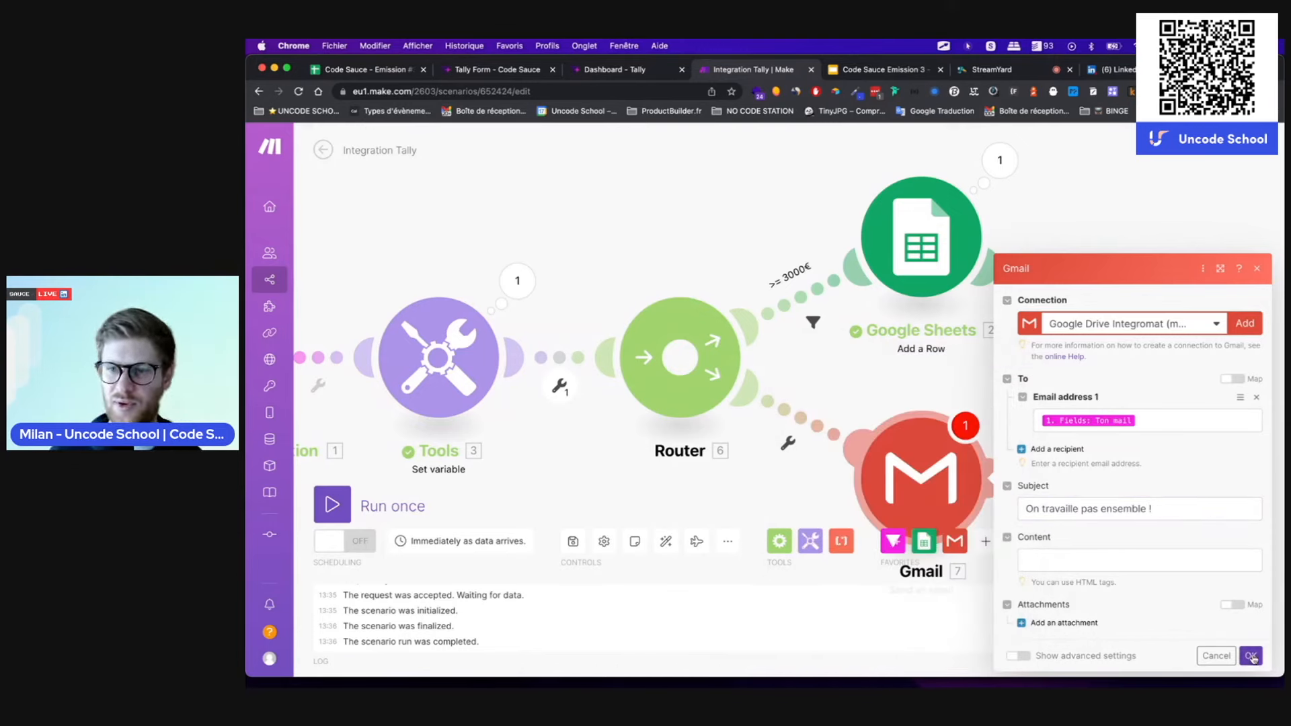
- Try to insert a heart emoji as the e-mail content and save the new Gmail module's settings
scroll(1168, 516, down, 1)
scroll(1168, 519, up, 1)
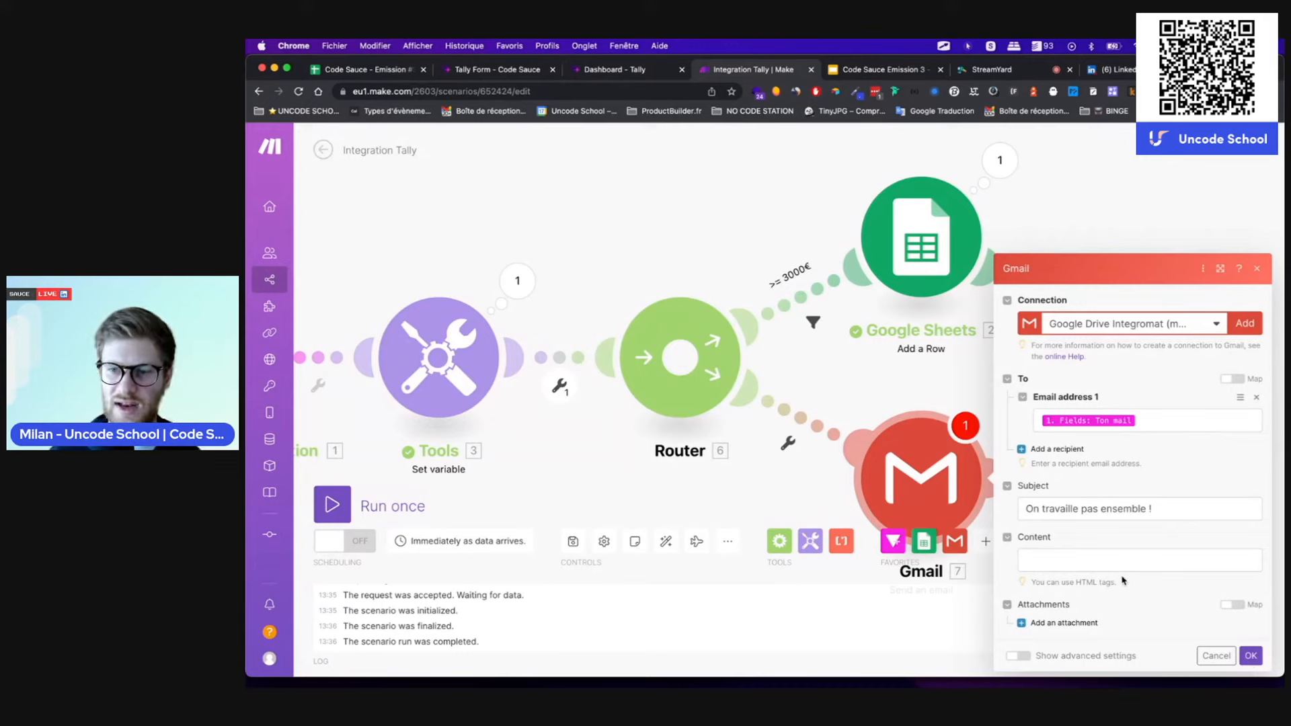
click(1137, 562)
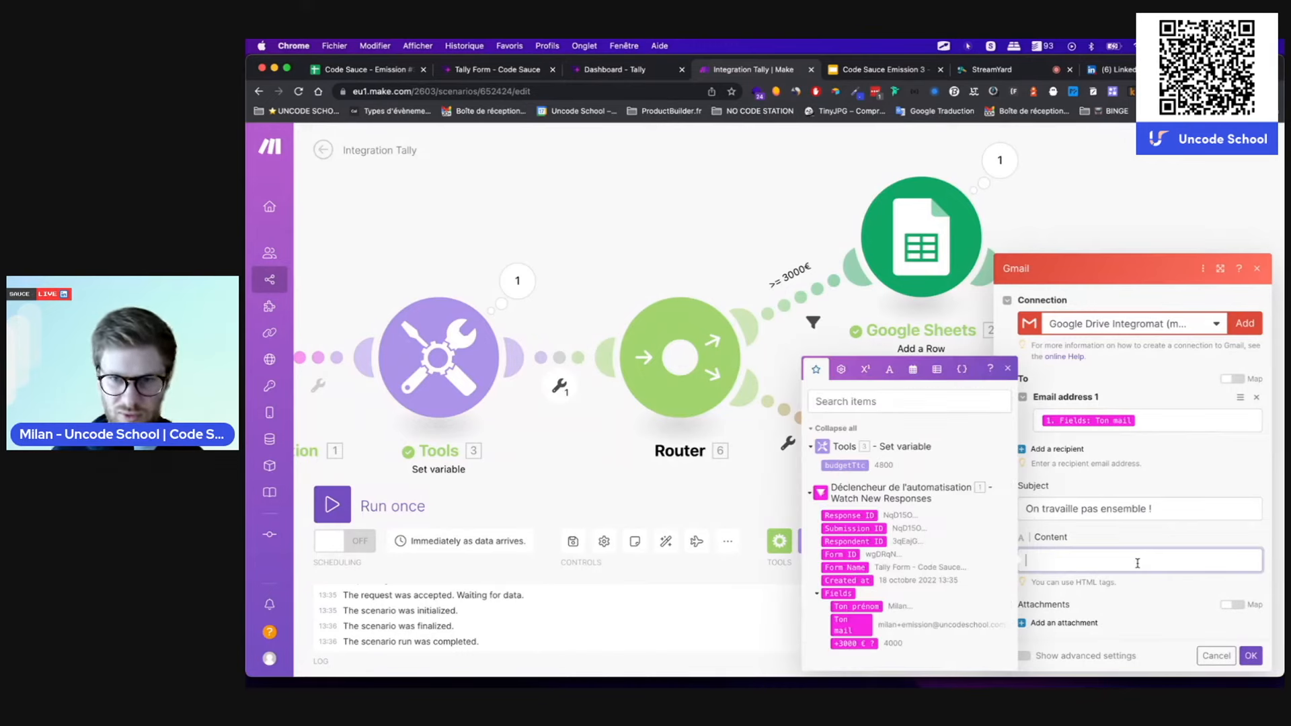
key(ctrl+super+space)
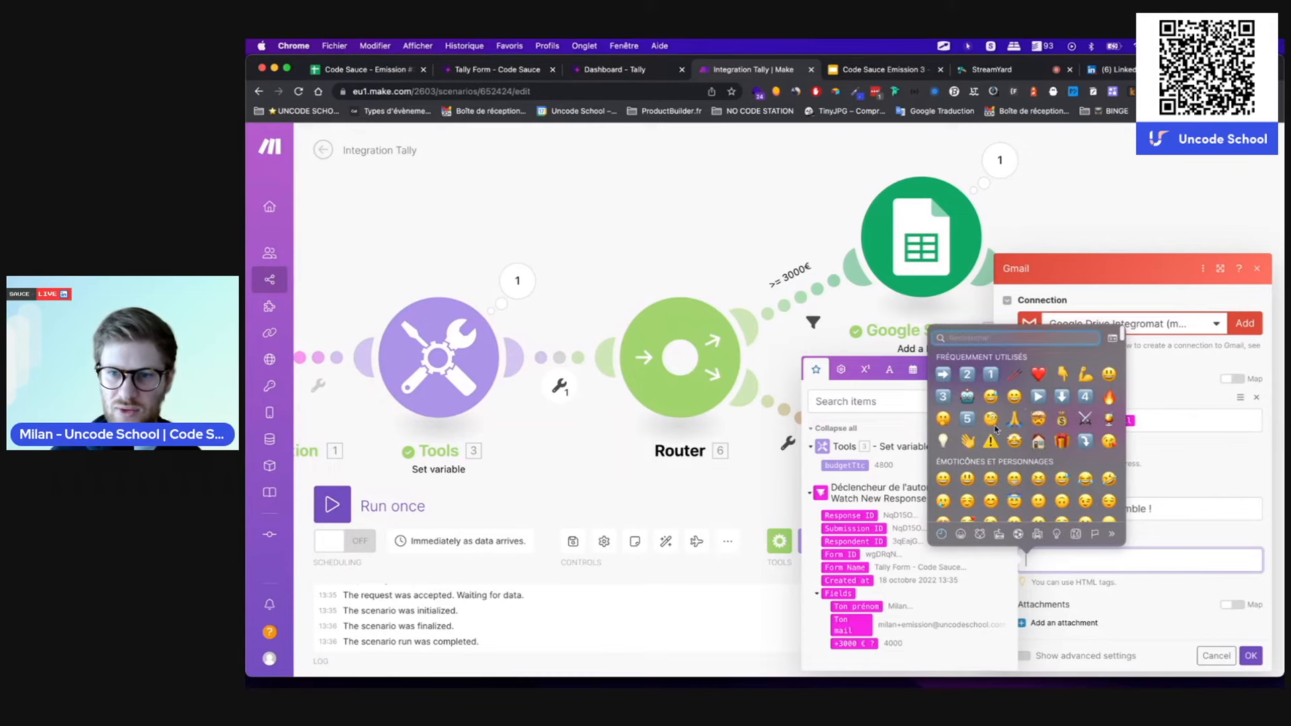
key(Escape)
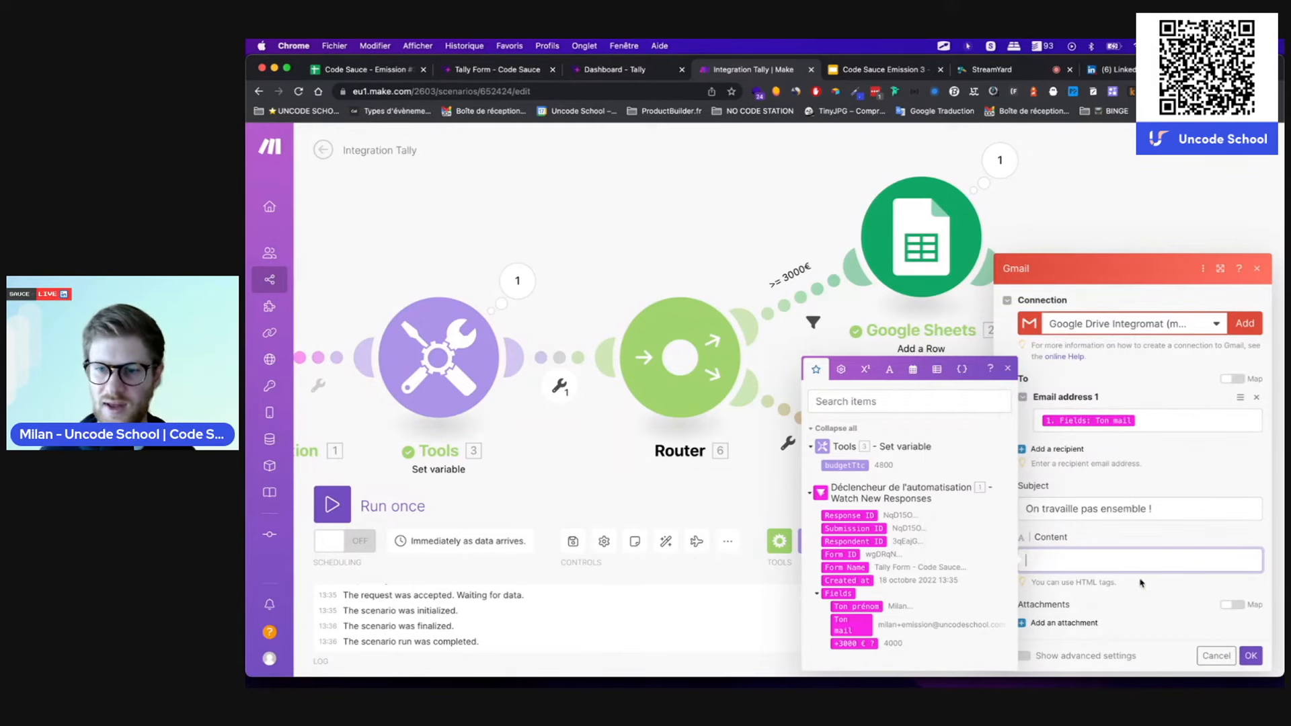
key(ctrl+super+space)
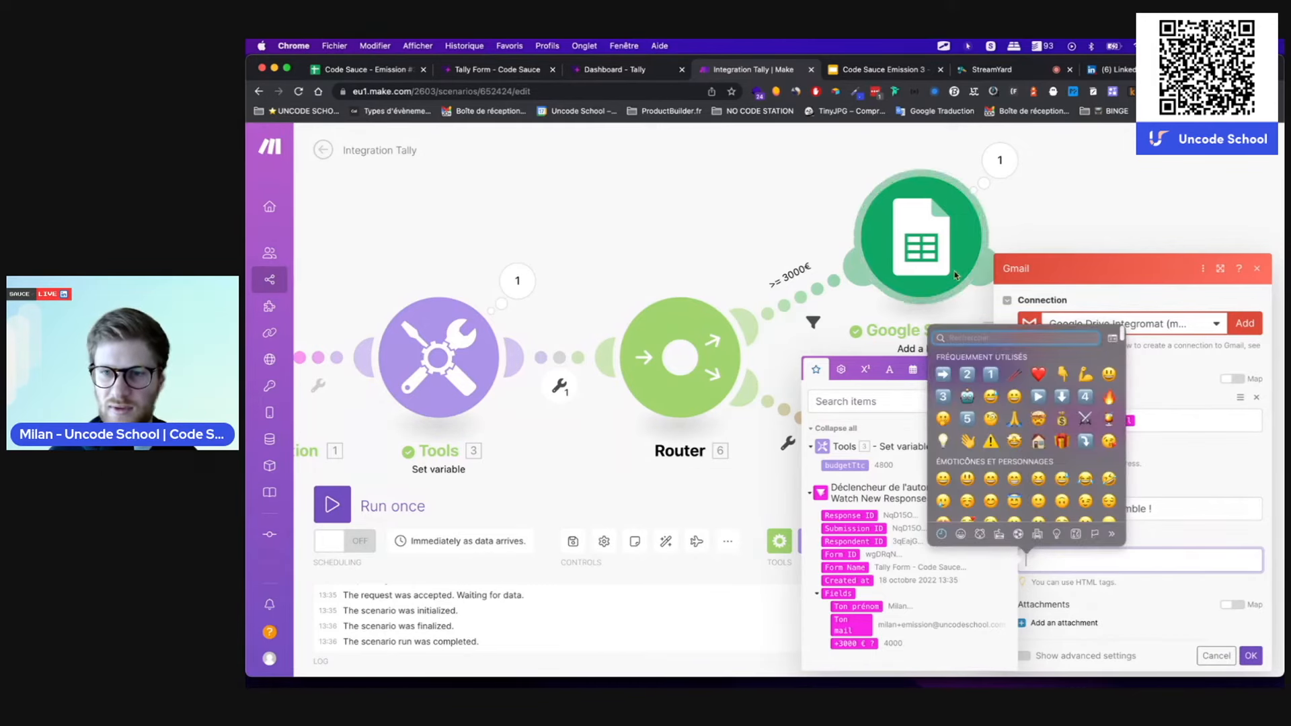
click(1038, 375)
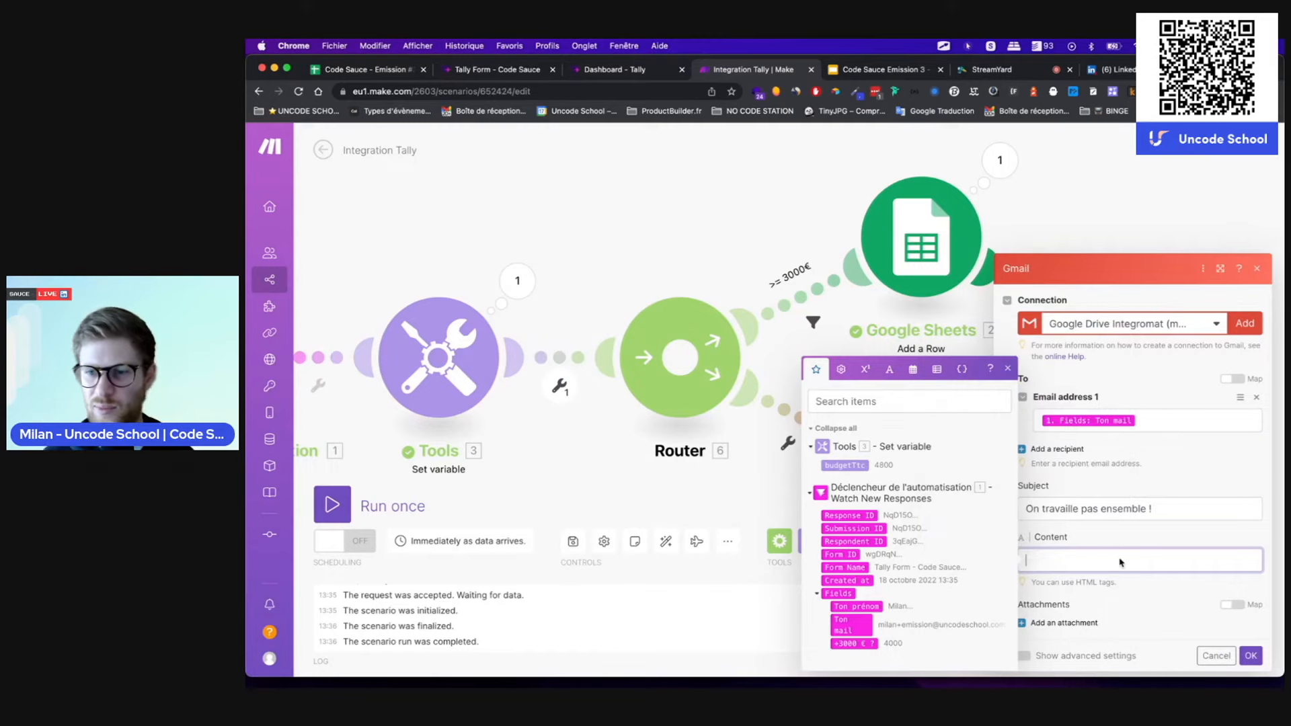
click(1251, 656)
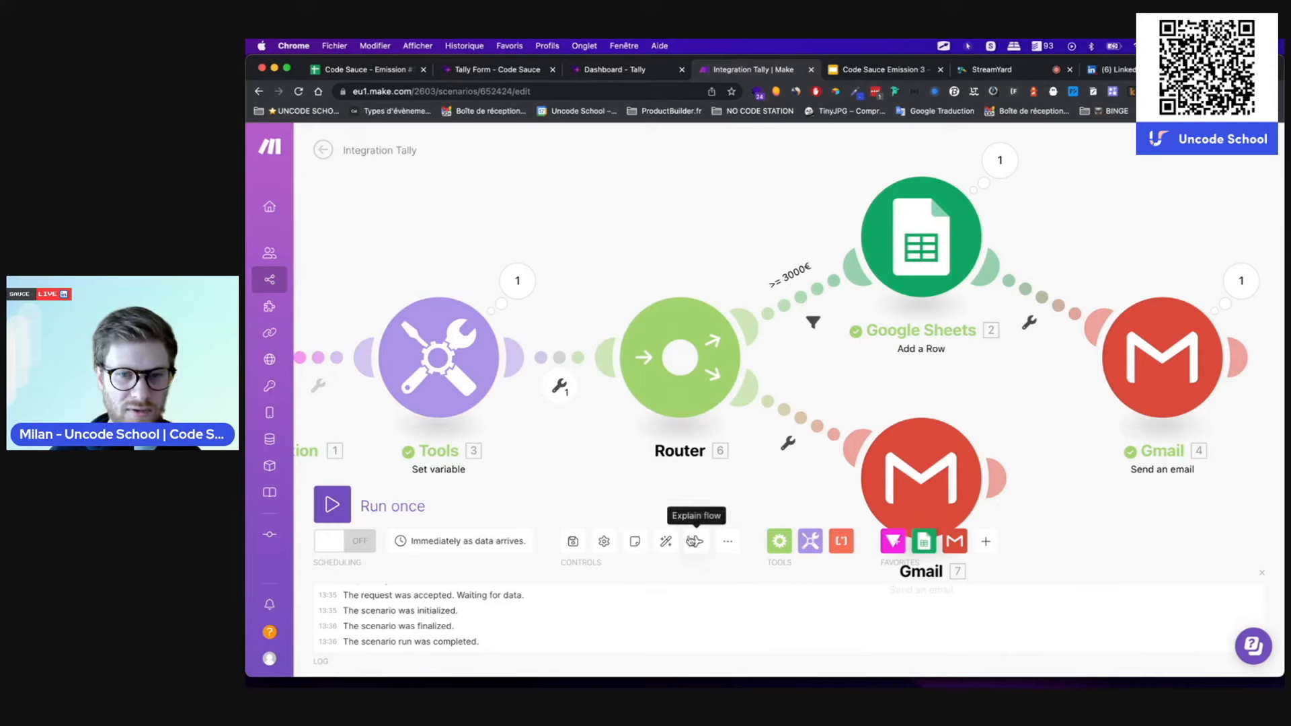
- Auto-align the scenario's modules and label the filter on the Router's new Gmail route "<3000€"
click(667, 546)
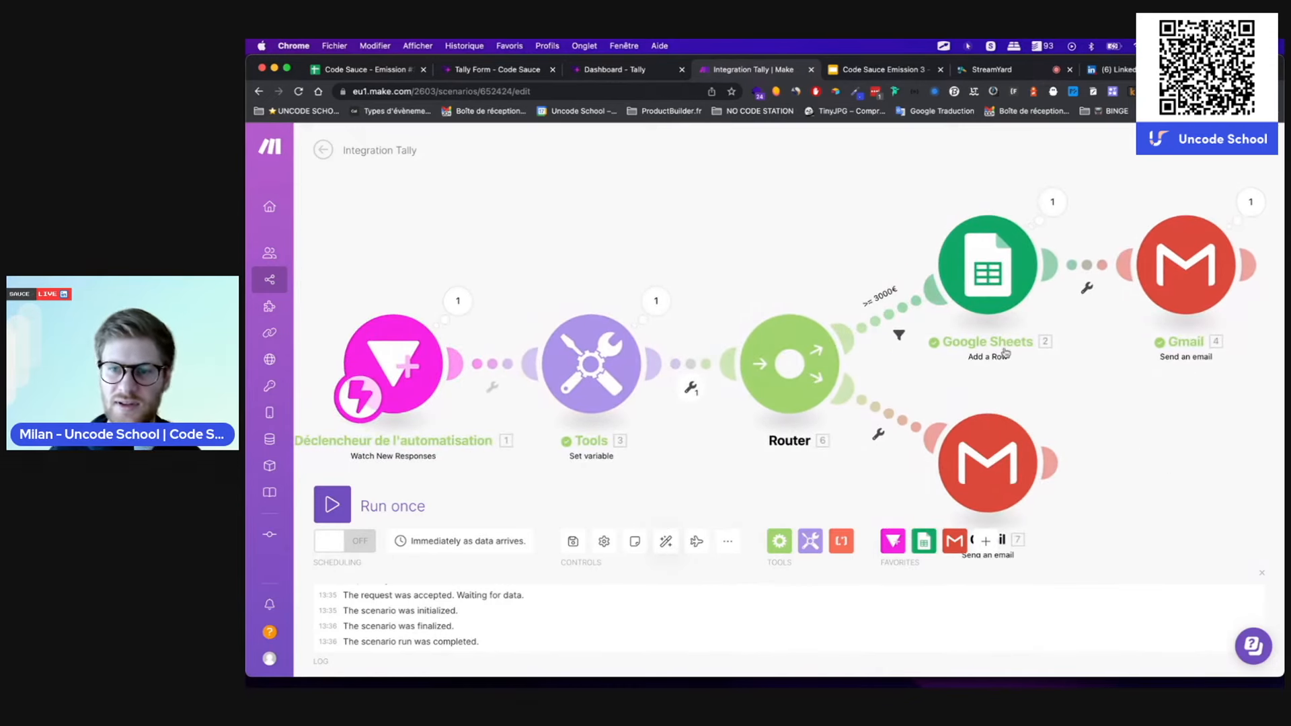
click(878, 435)
click(874, 468)
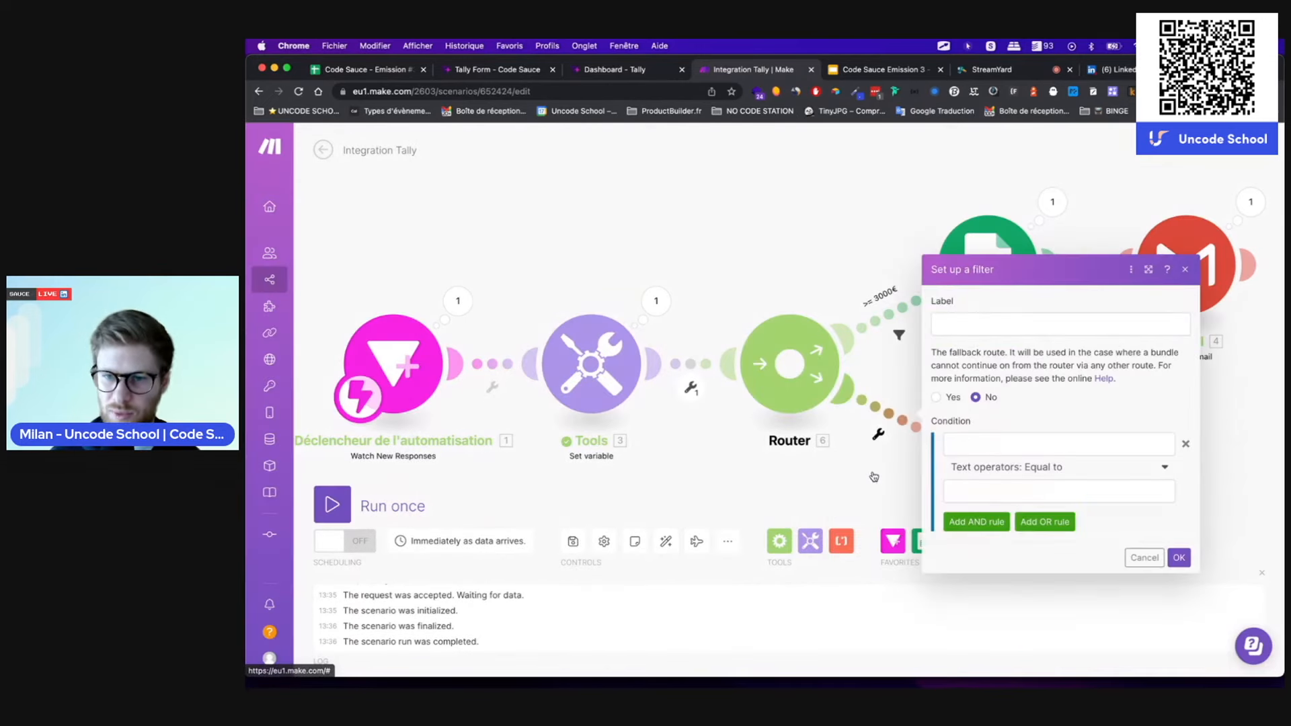
click(969, 324)
text(<)
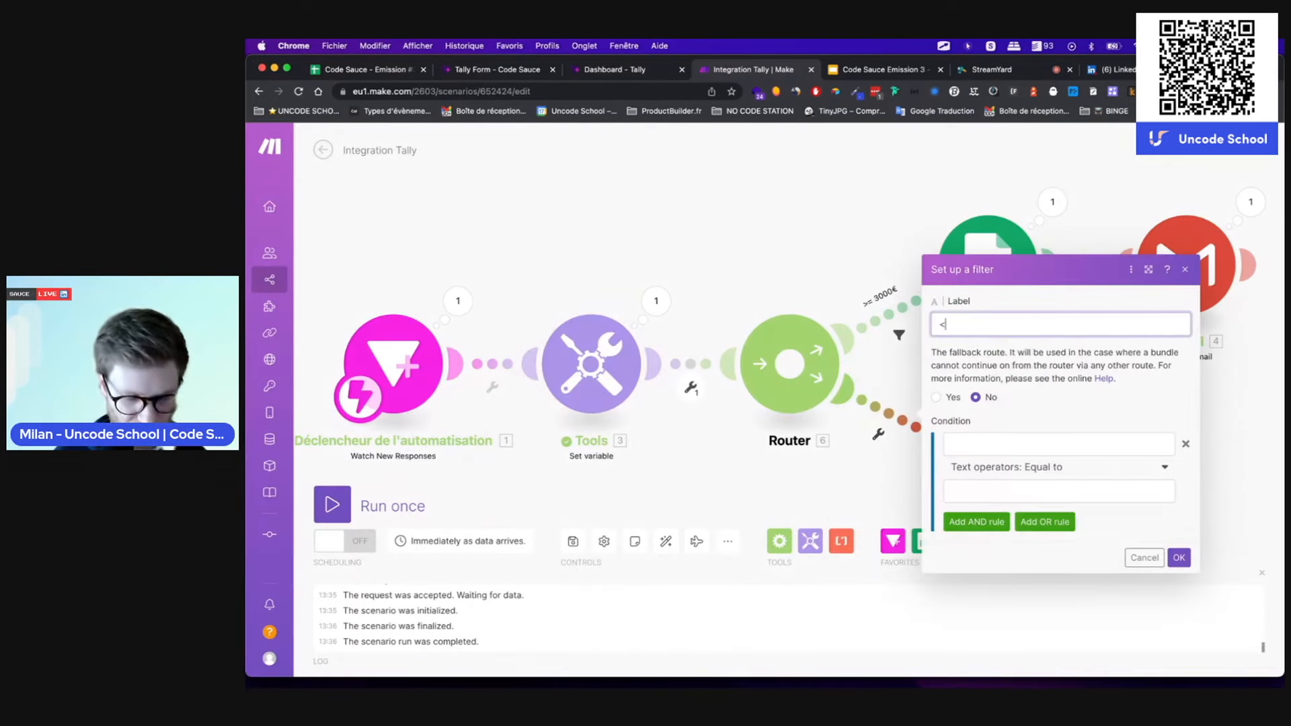
text(3000€)
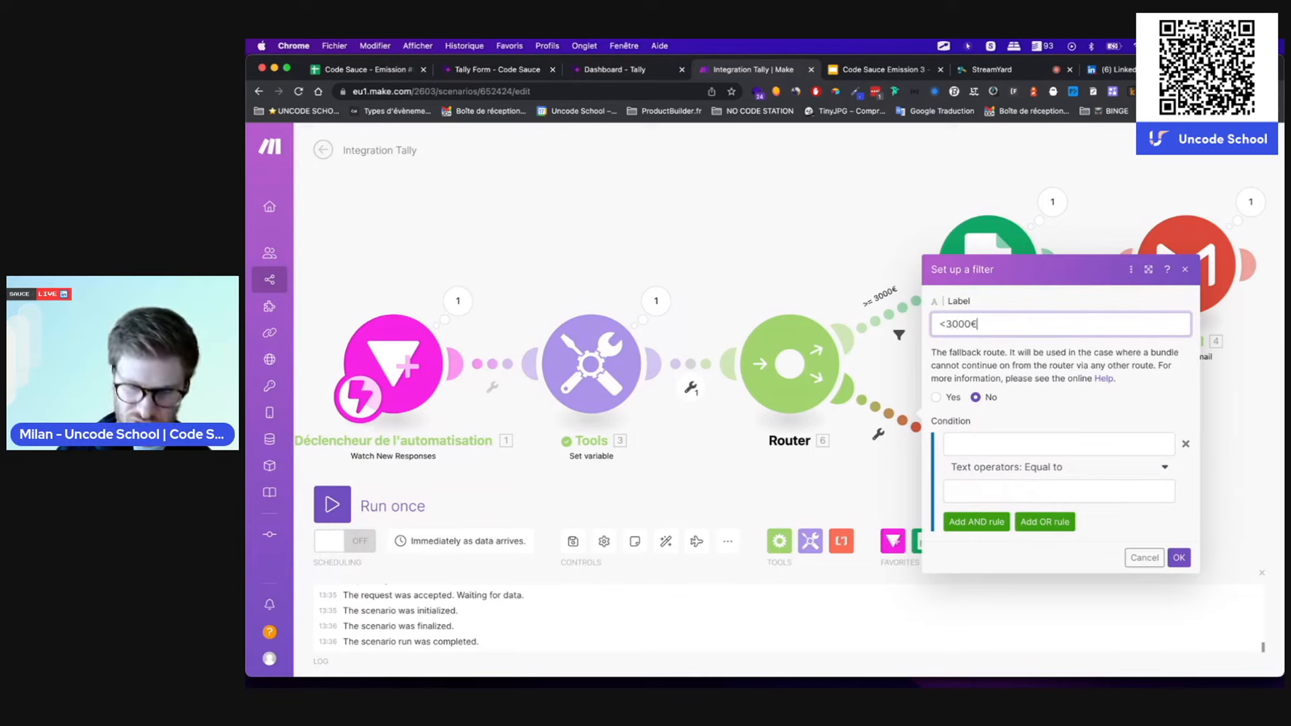
- Set the filter's condition to the Tally field "+3000 € ?" with the numeric operator Less than and value 3000, and save it
click(958, 442)
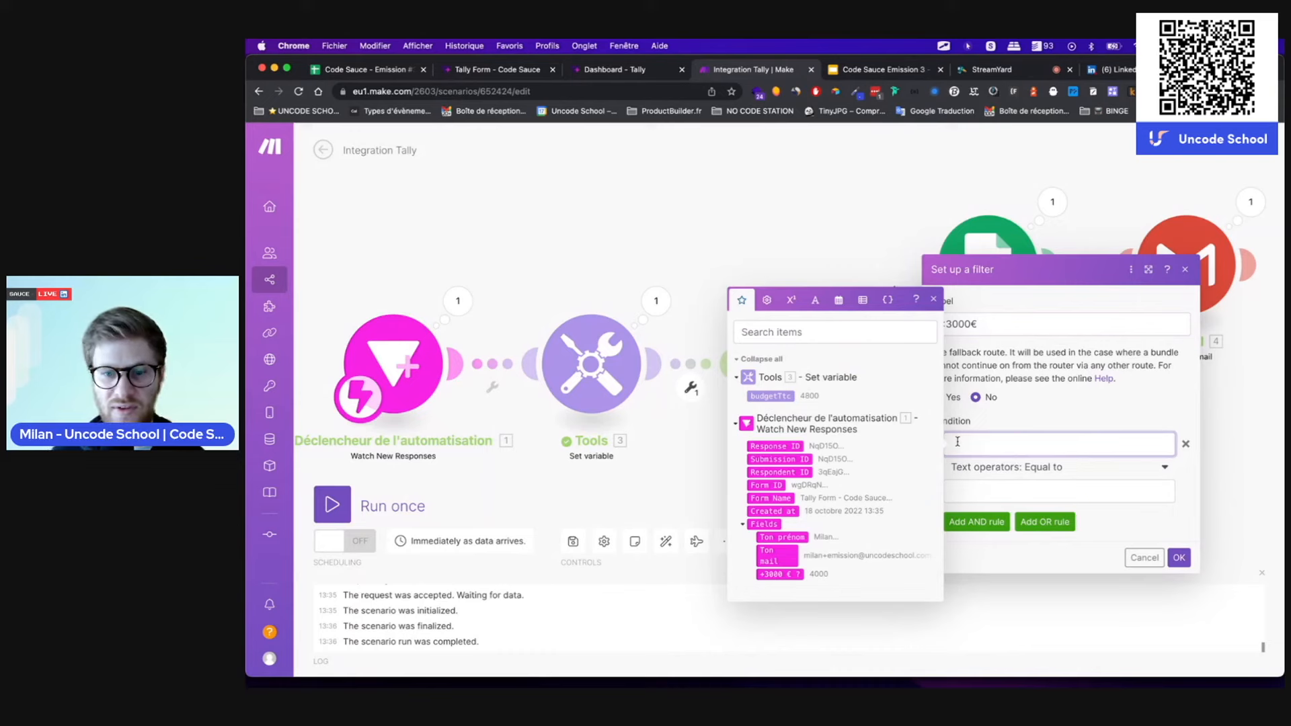
click(780, 574)
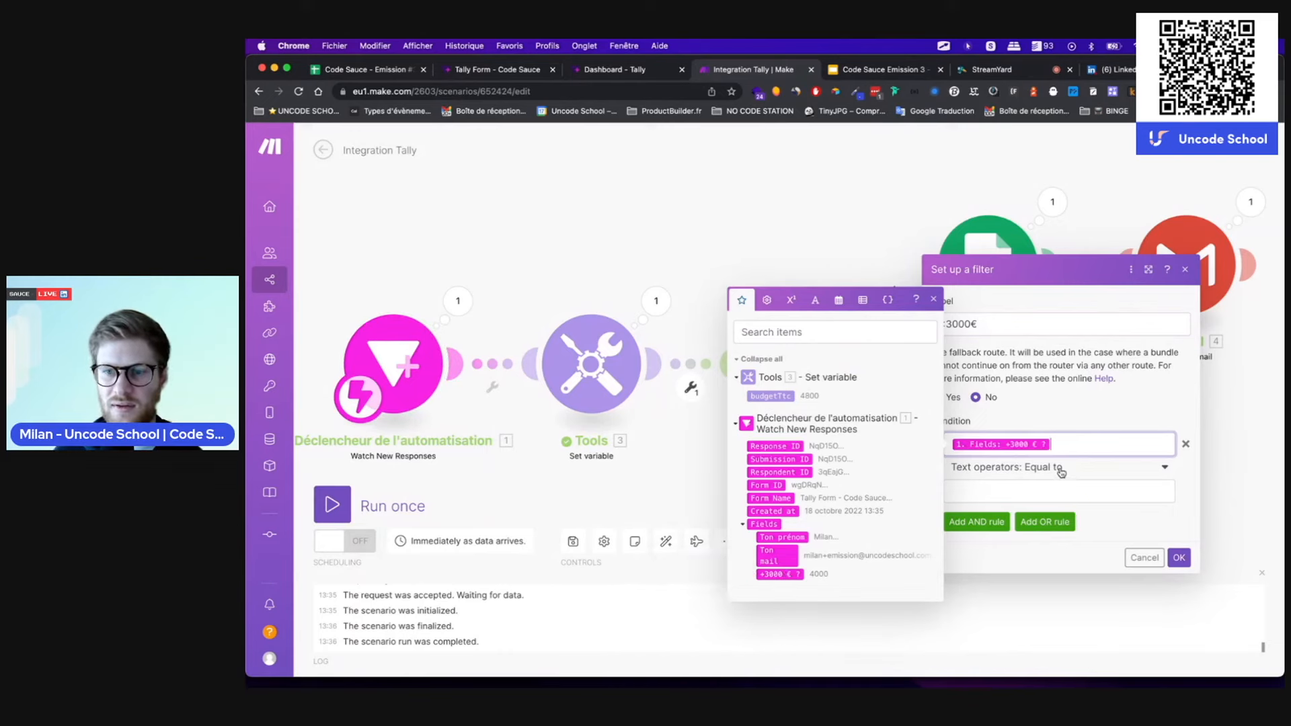
click(1063, 467)
scroll(1044, 596, down, 2)
scroll(1046, 597, down, 6)
scroll(1046, 596, up, 1)
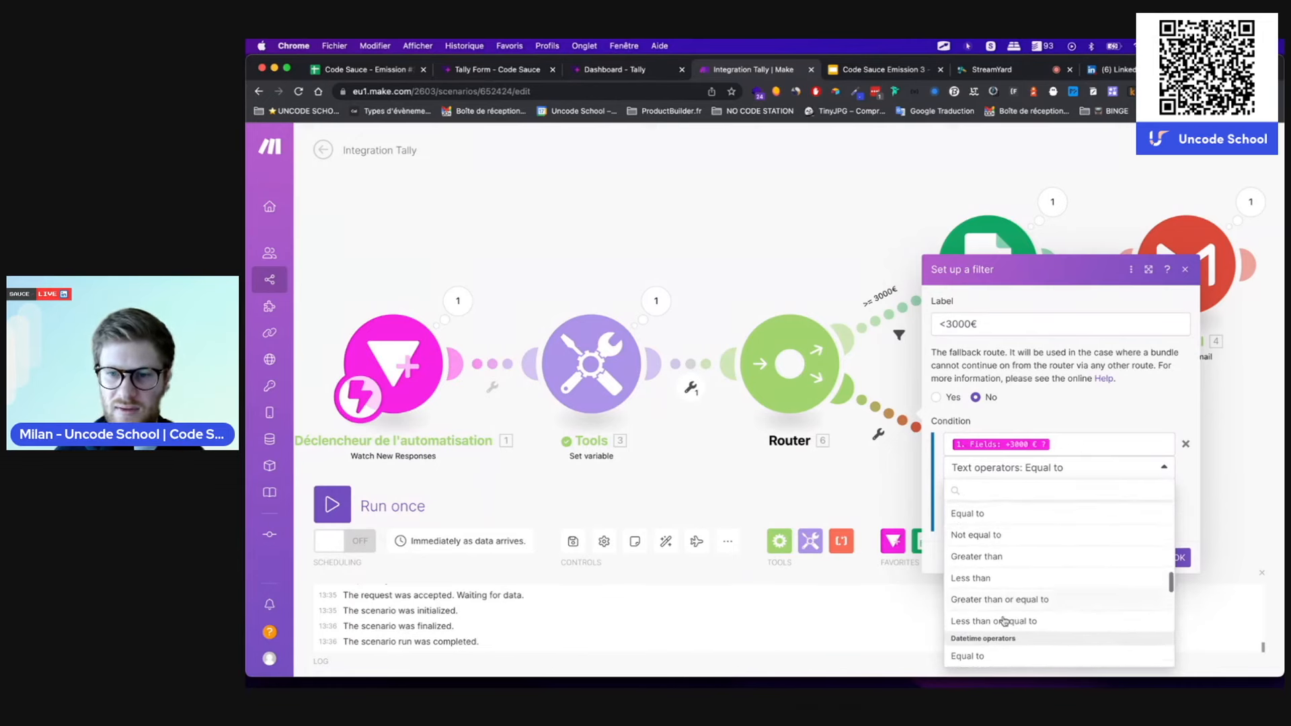
click(985, 578)
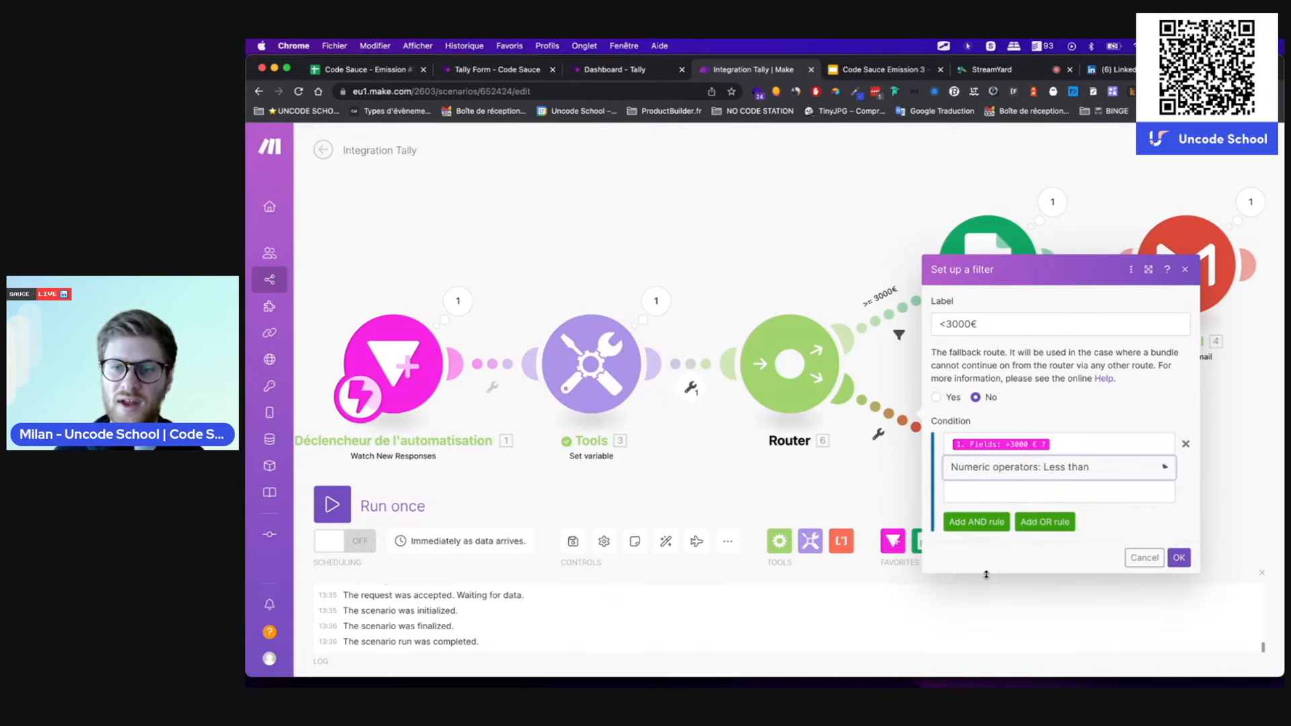
click(1060, 495)
text(3000)
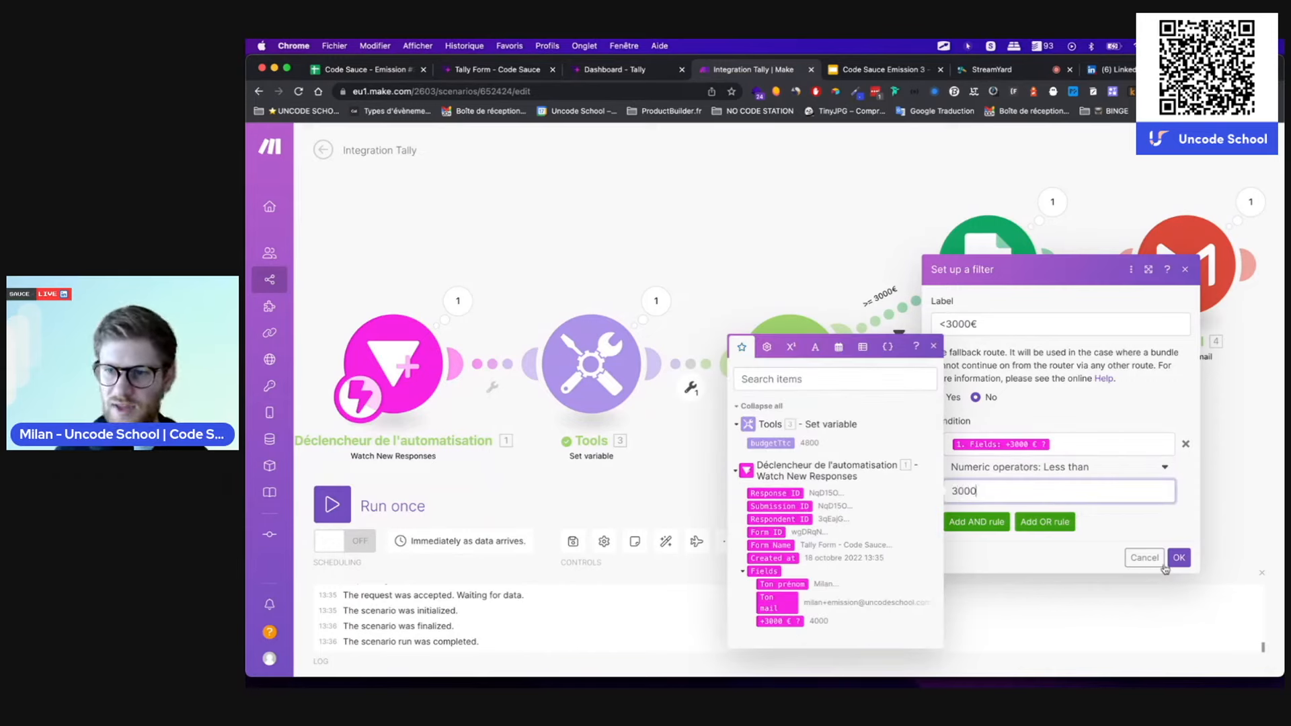
click(1179, 557)
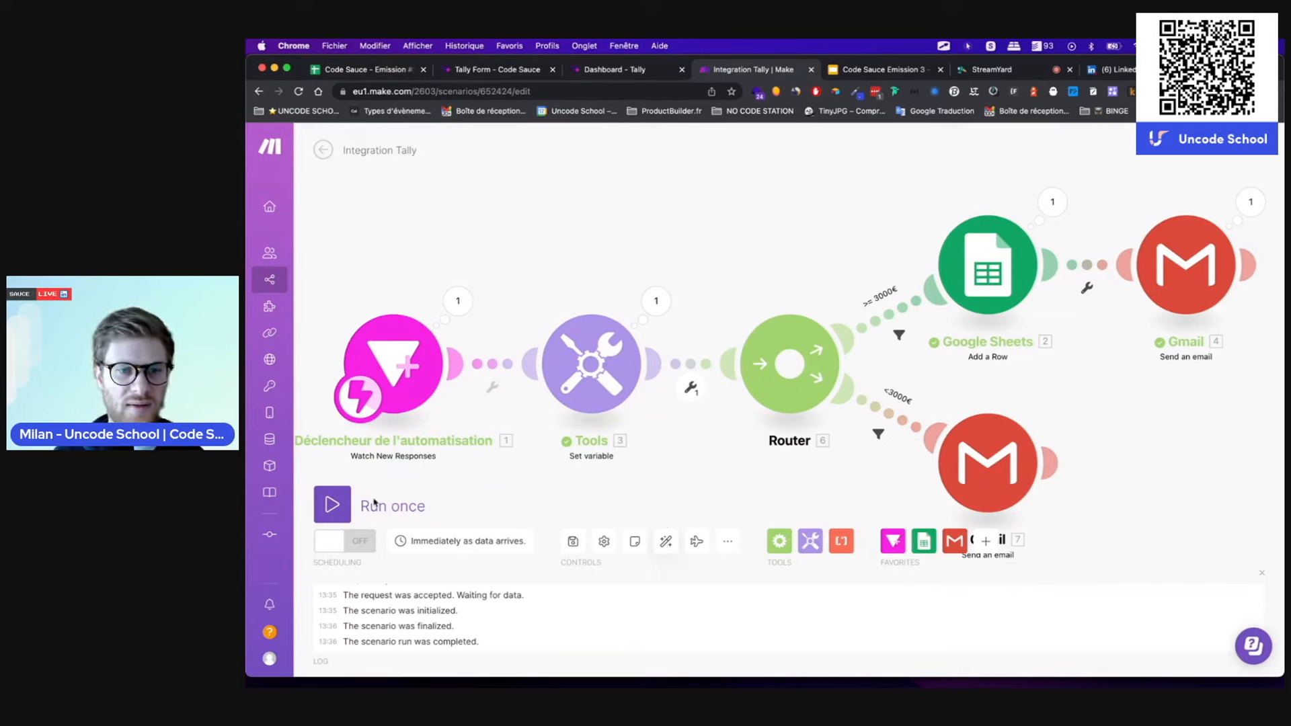
- Run the scenario once so it waits for new data, and reload the Tally form for another test response
click(334, 505)
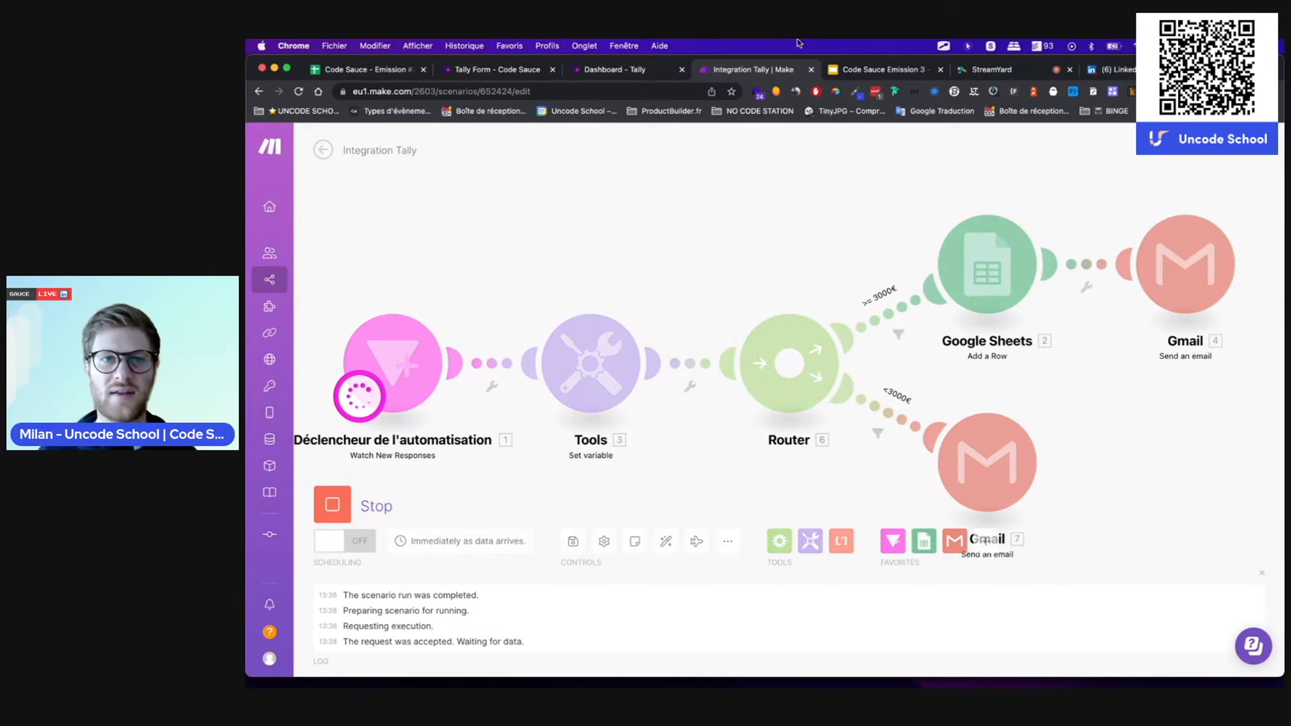
click(475, 72)
key(super+r)
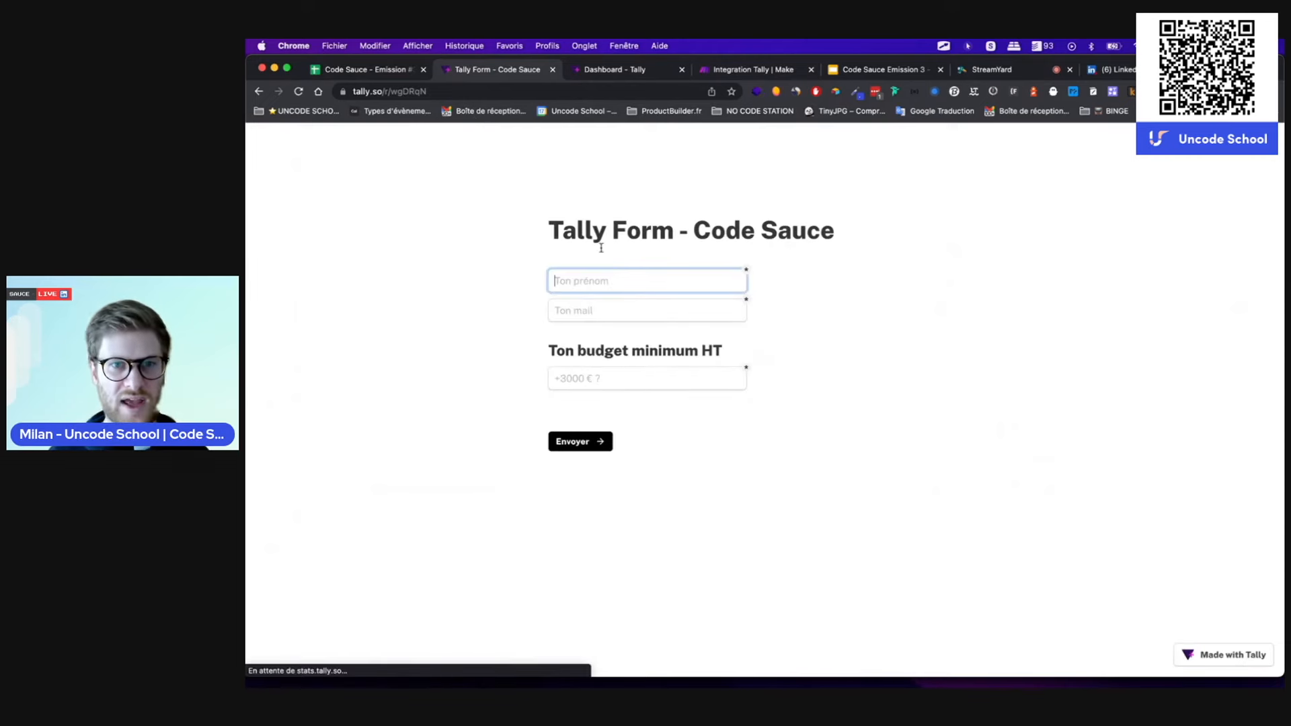
- Fill in the Tally form with the first name, e-mail address and a budget of 1000, and submit the response
click(590, 277)
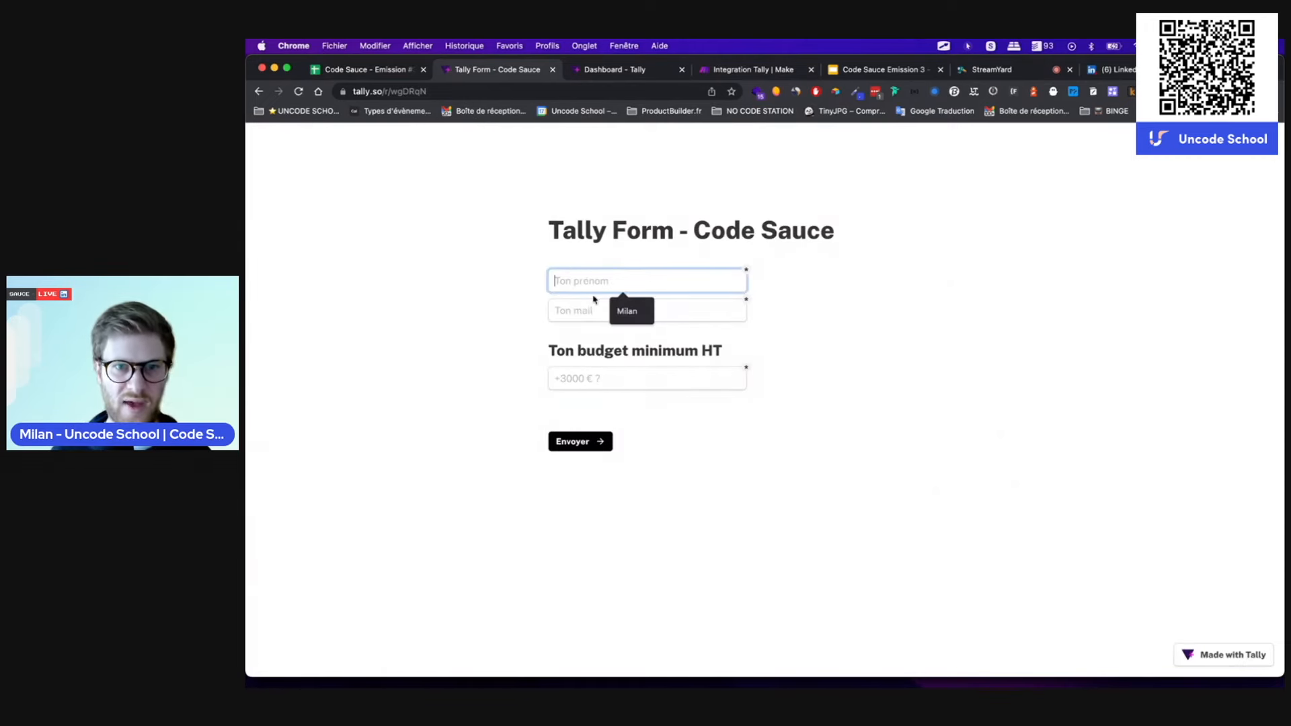
click(626, 309)
click(589, 310)
click(679, 341)
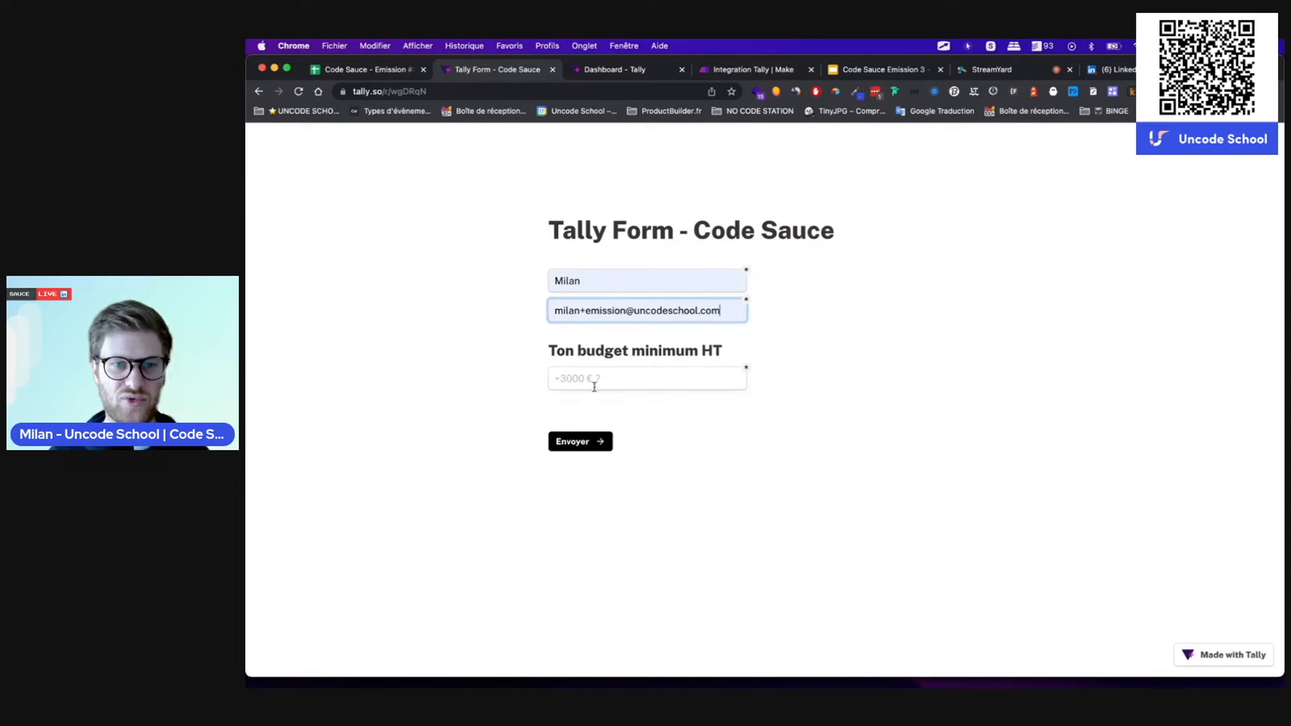
click(590, 381)
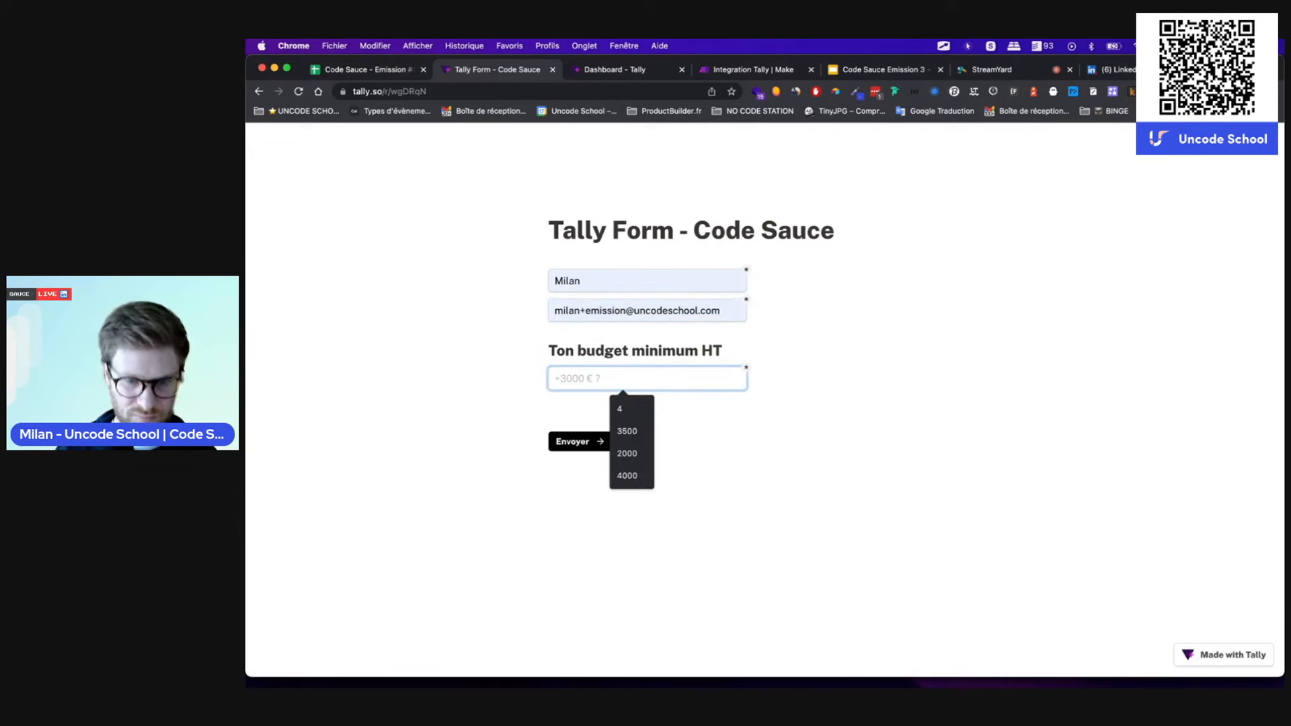
text(1000)
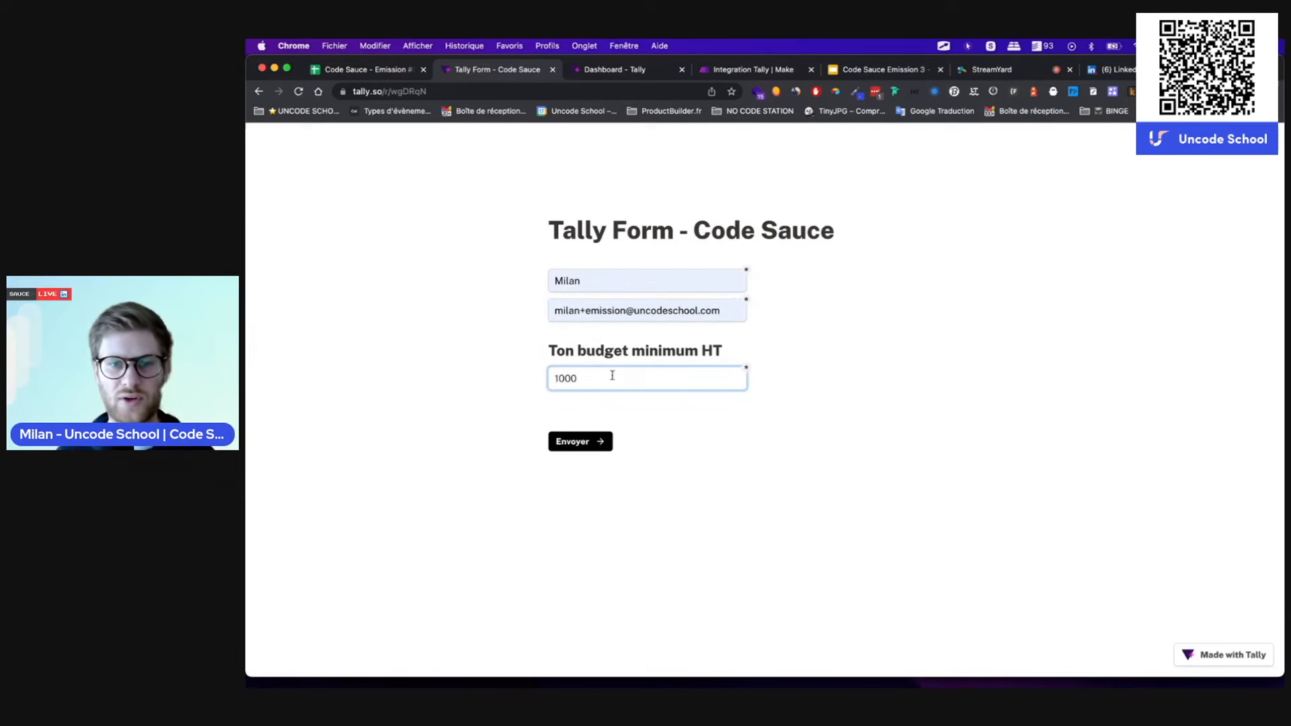
click(576, 447)
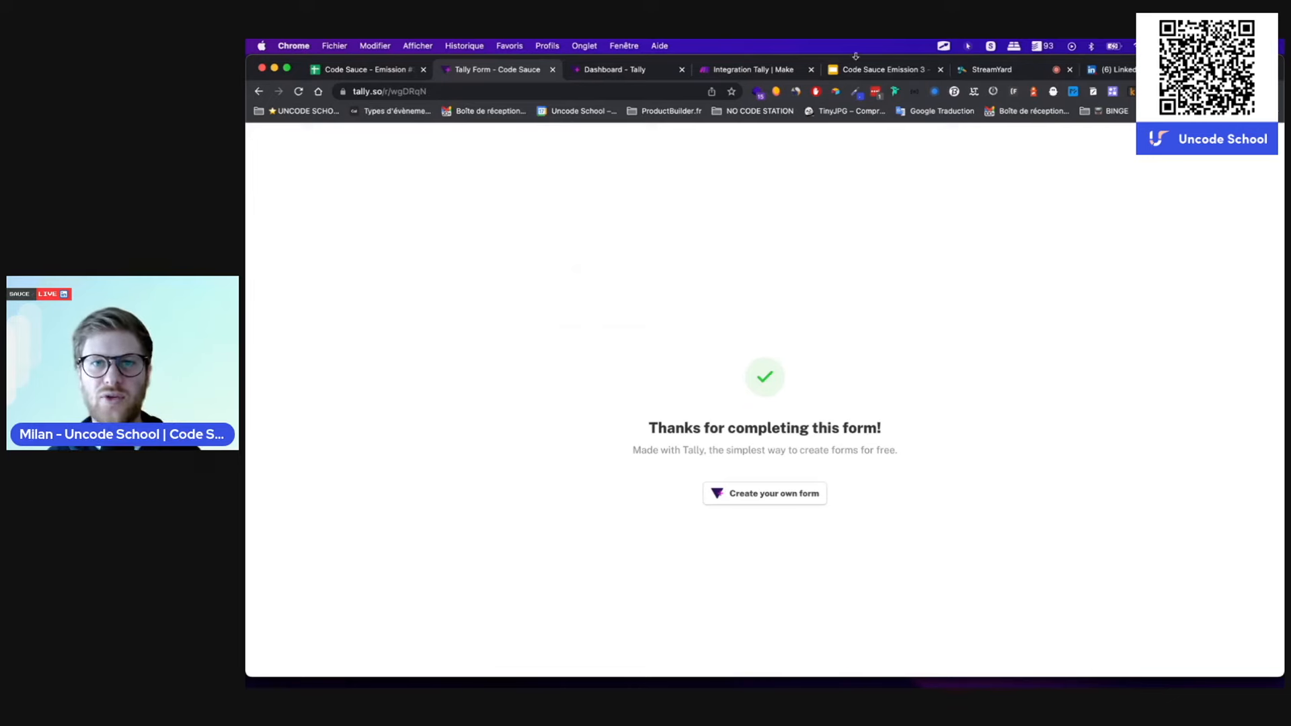
- Switch to Make, change the <3000€ route's Gmail module to the Uncode School connection, save it, and run the scenario once
click(748, 71)
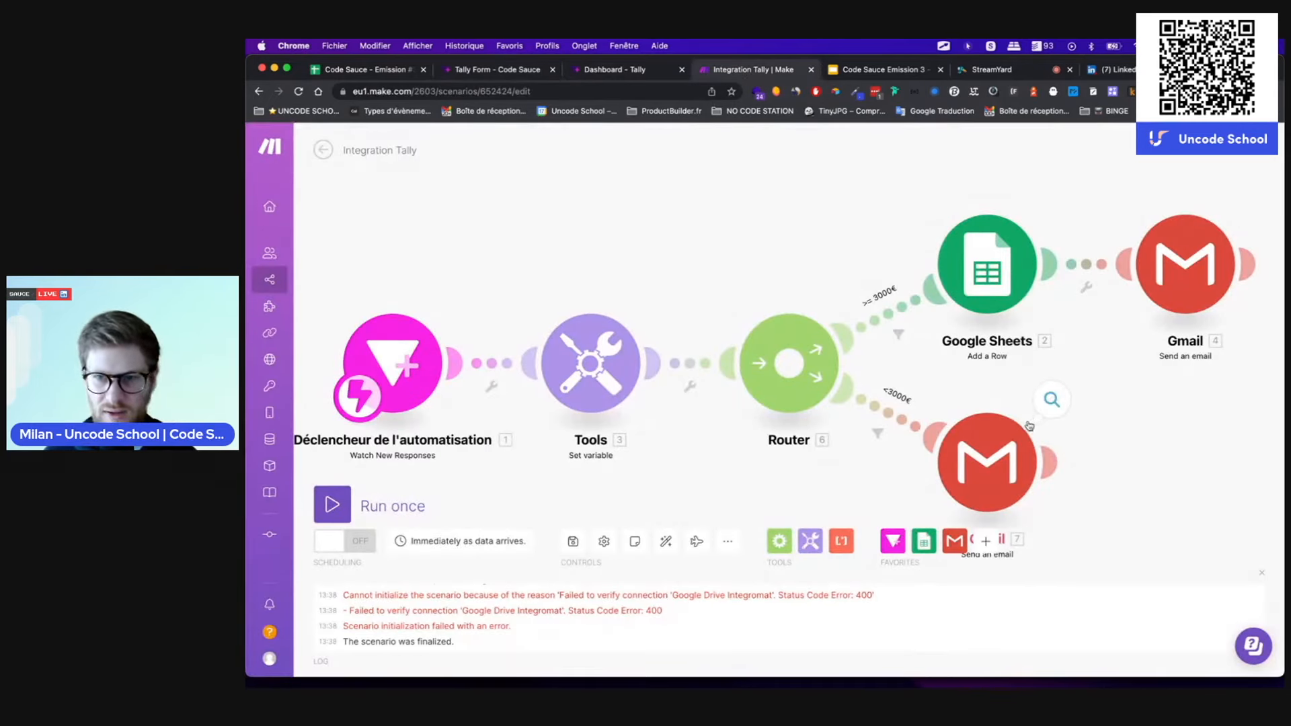
click(992, 451)
click(1118, 324)
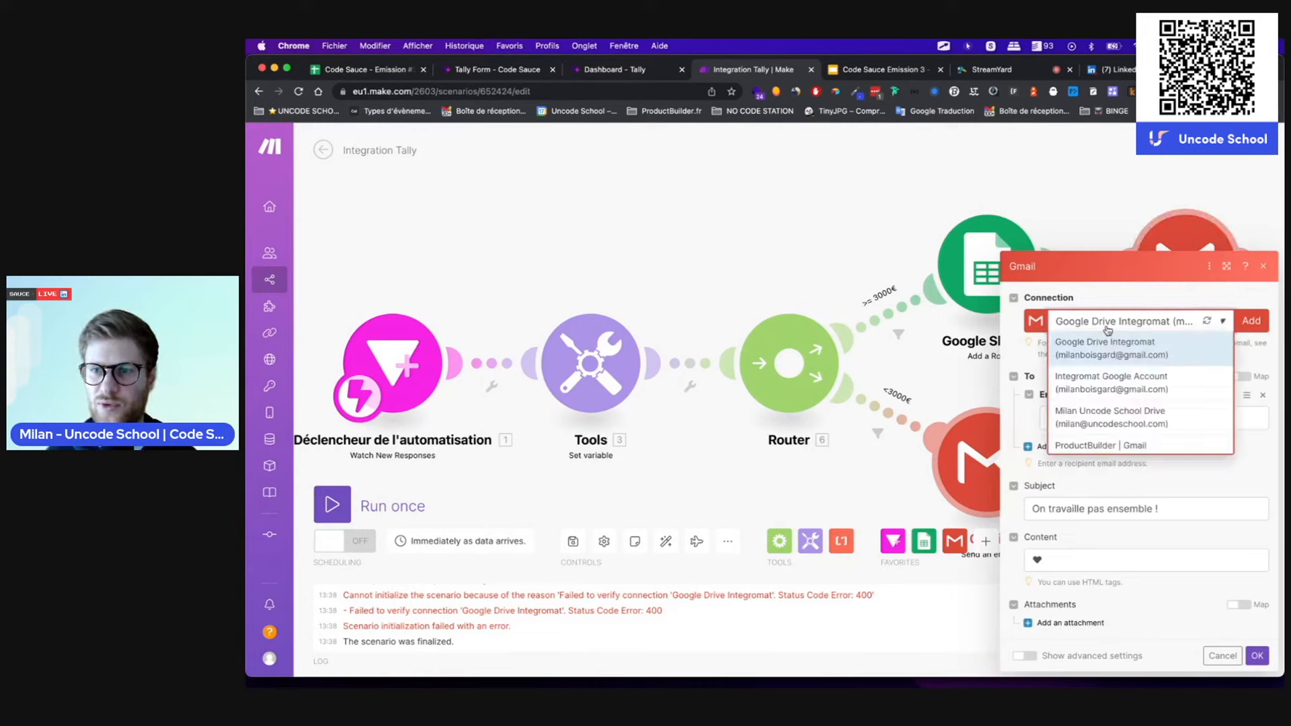
click(1117, 492)
click(1258, 656)
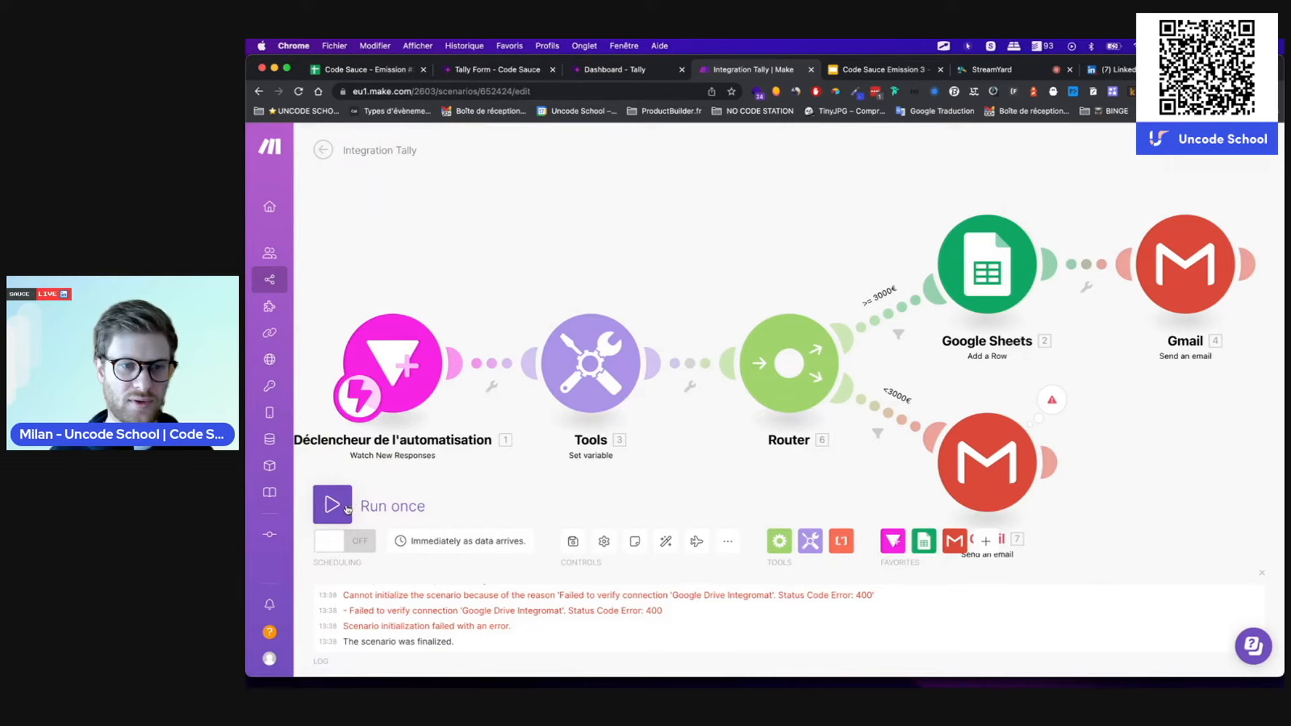
click(332, 504)
- Reload the Tally form and submit a new test response with the first name, e-mail address and a budget of 1000
click(611, 74)
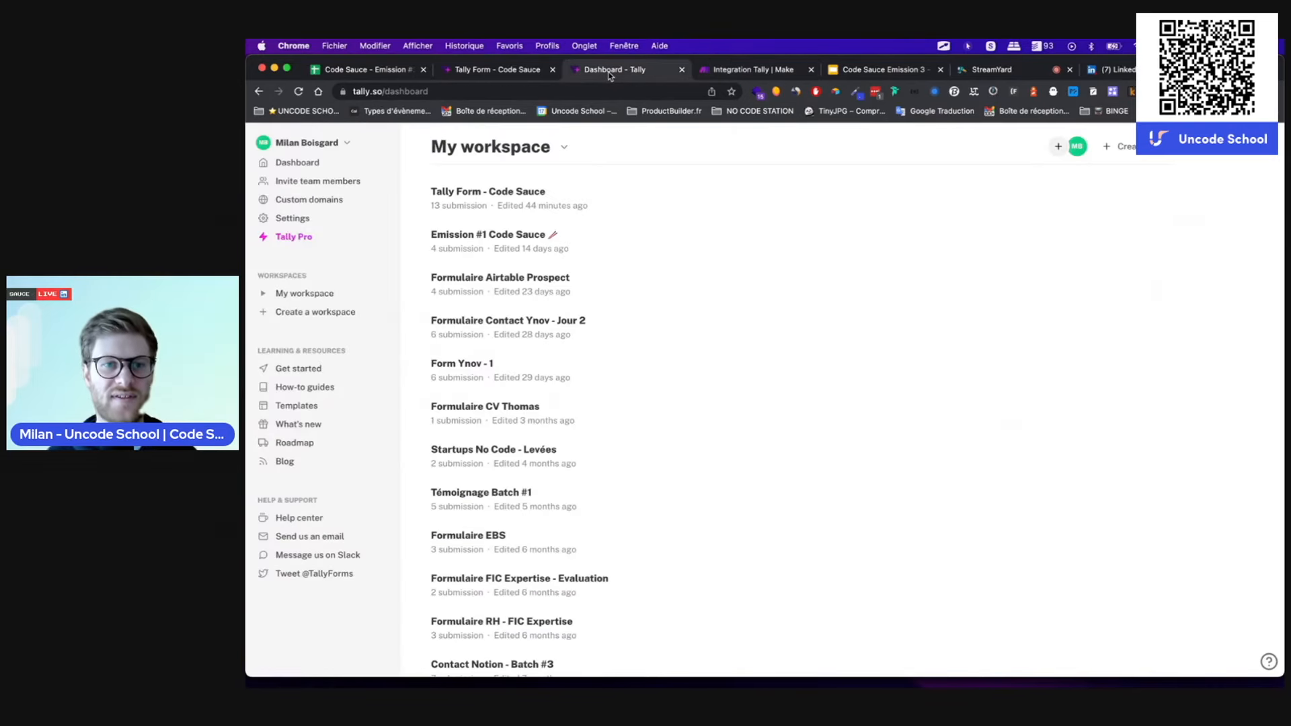
click(516, 74)
key(super+r)
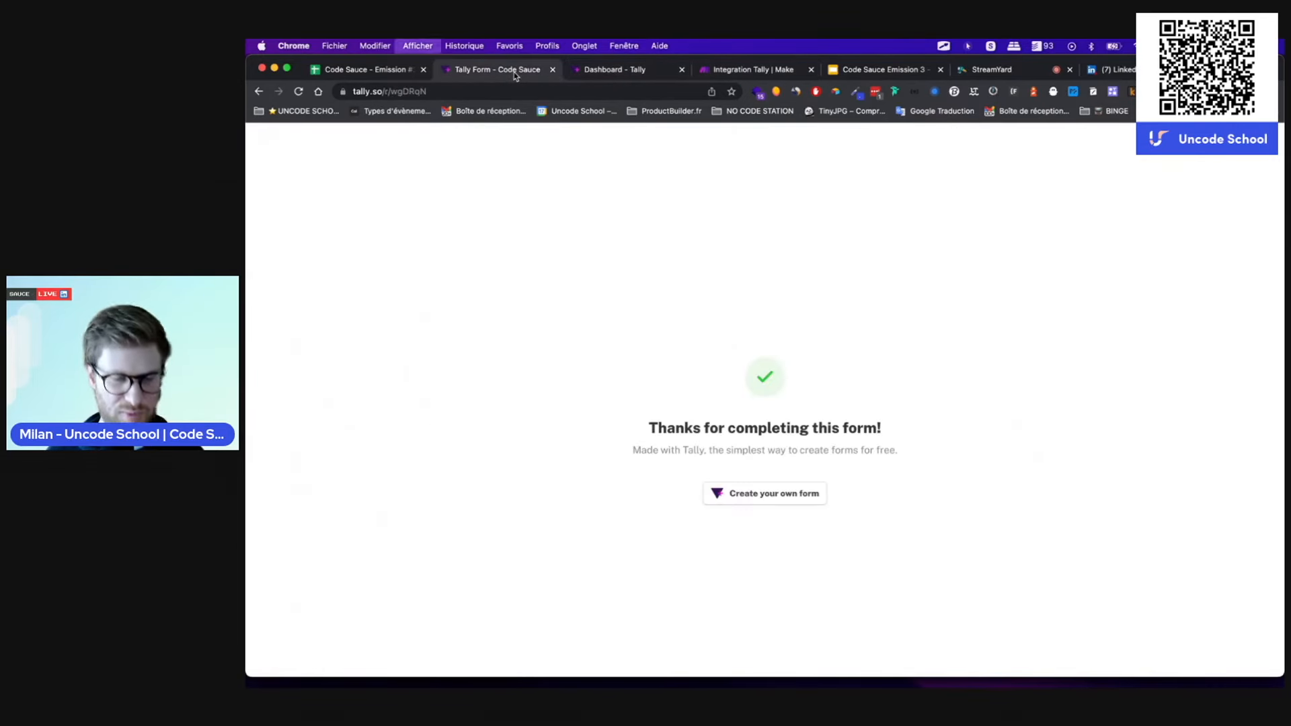
click(561, 277)
click(628, 312)
click(595, 312)
click(644, 342)
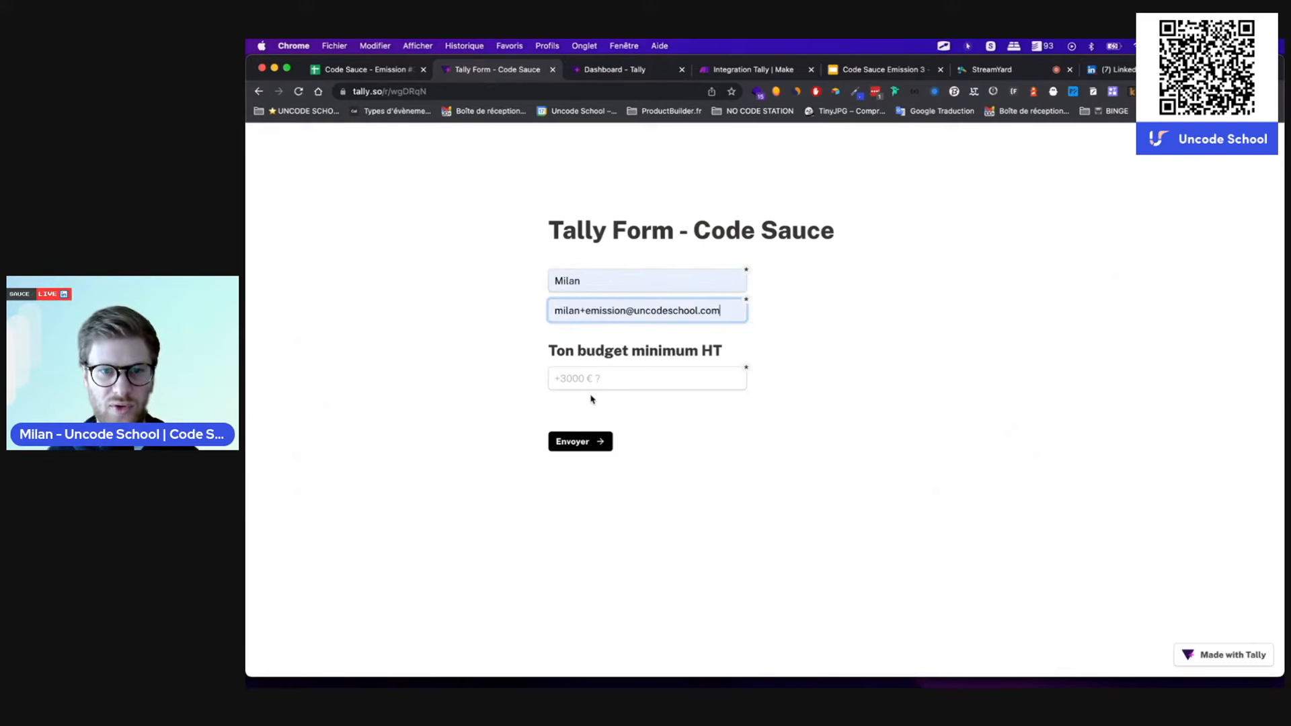
click(584, 378)
text(1000)
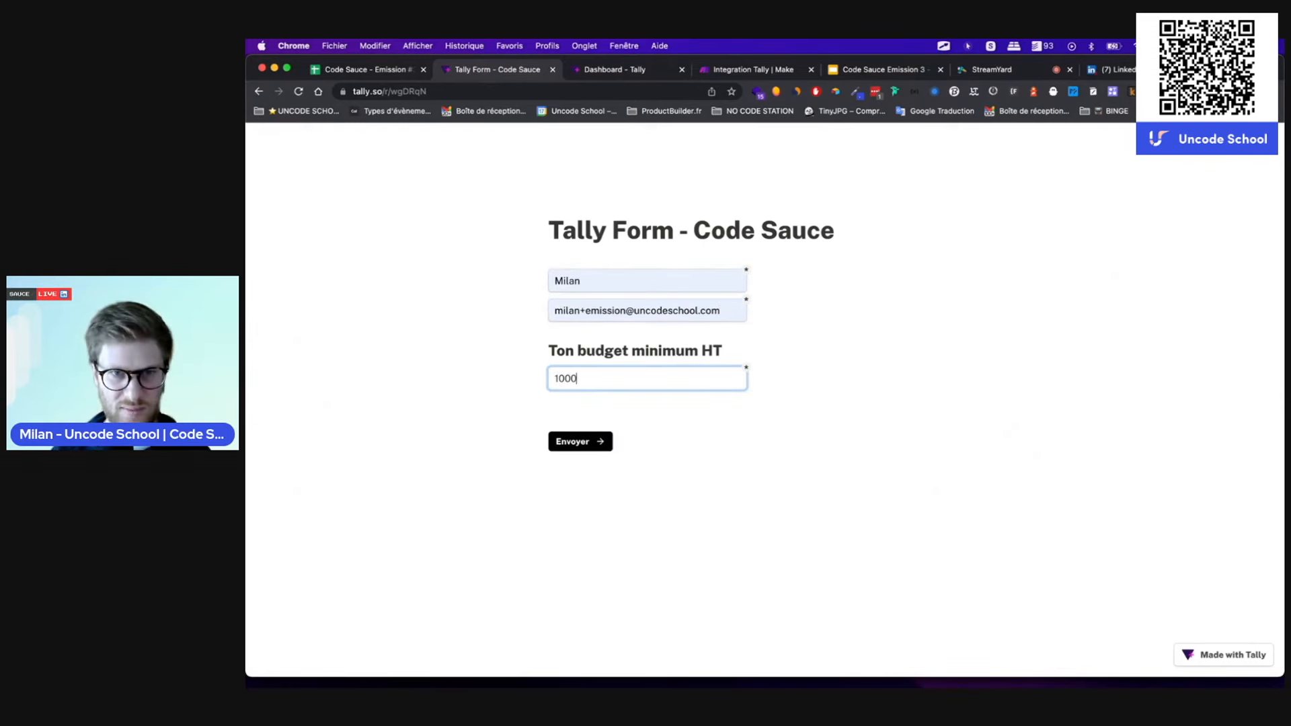
click(571, 442)
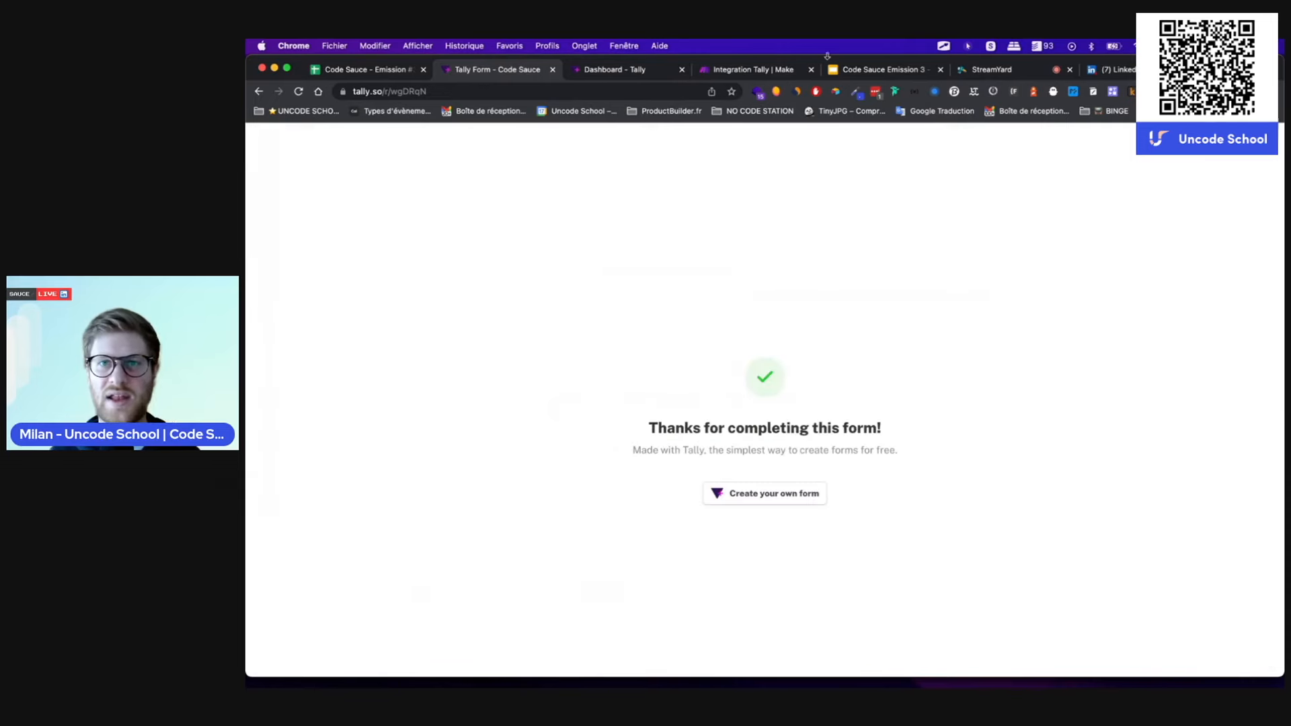
- Check the scenario run in Make, open the received "On travaille pas ensemble !" message in Gmail, and return to the scenario
click(752, 70)
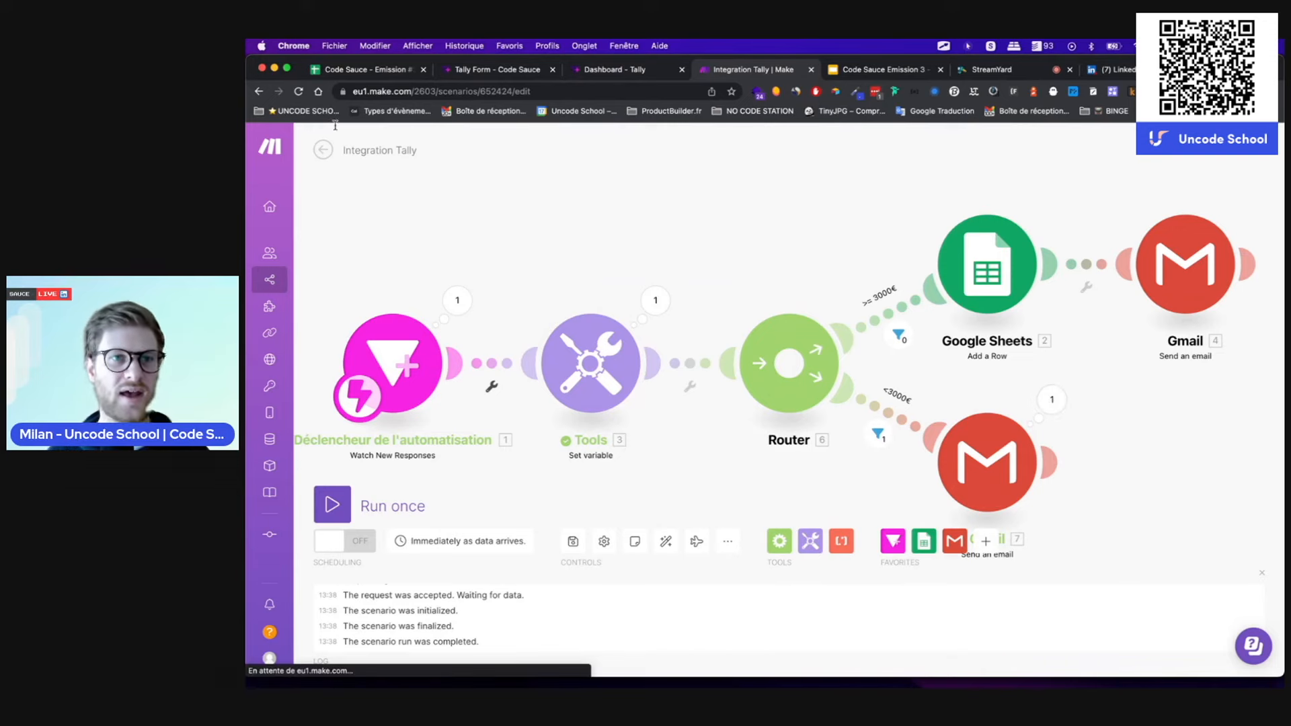
click(474, 115)
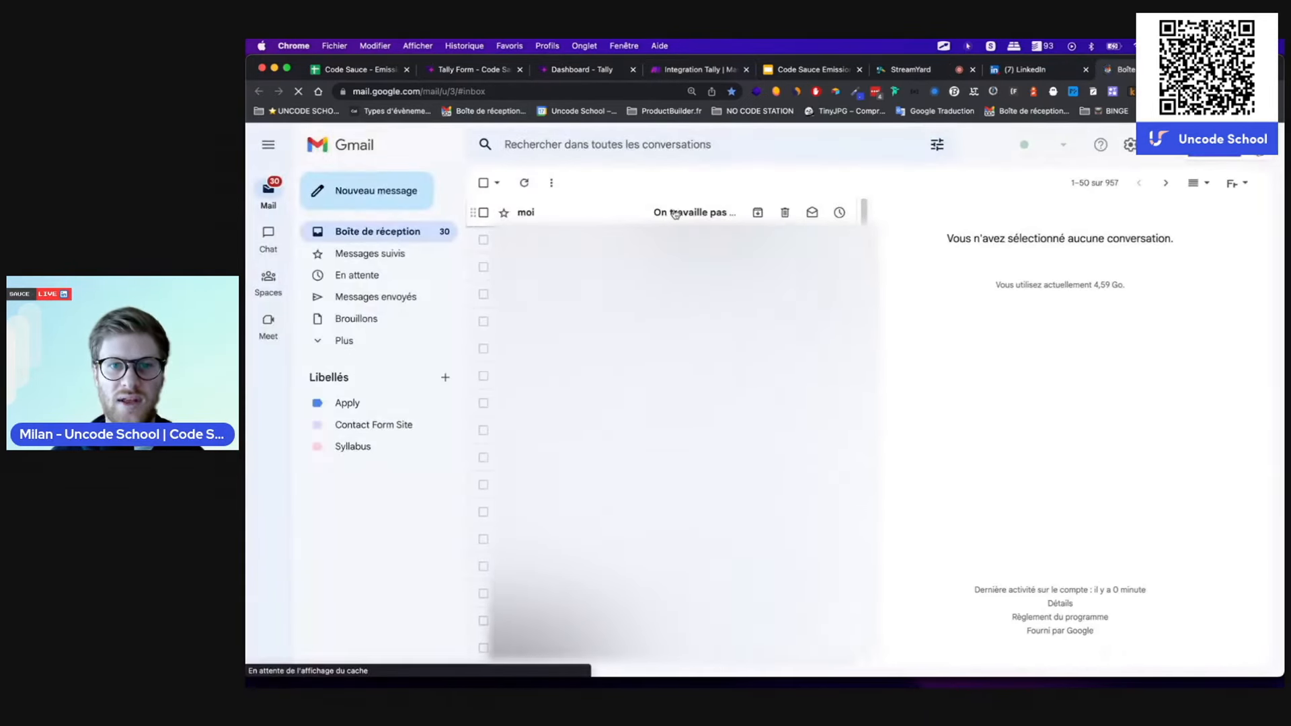
click(678, 213)
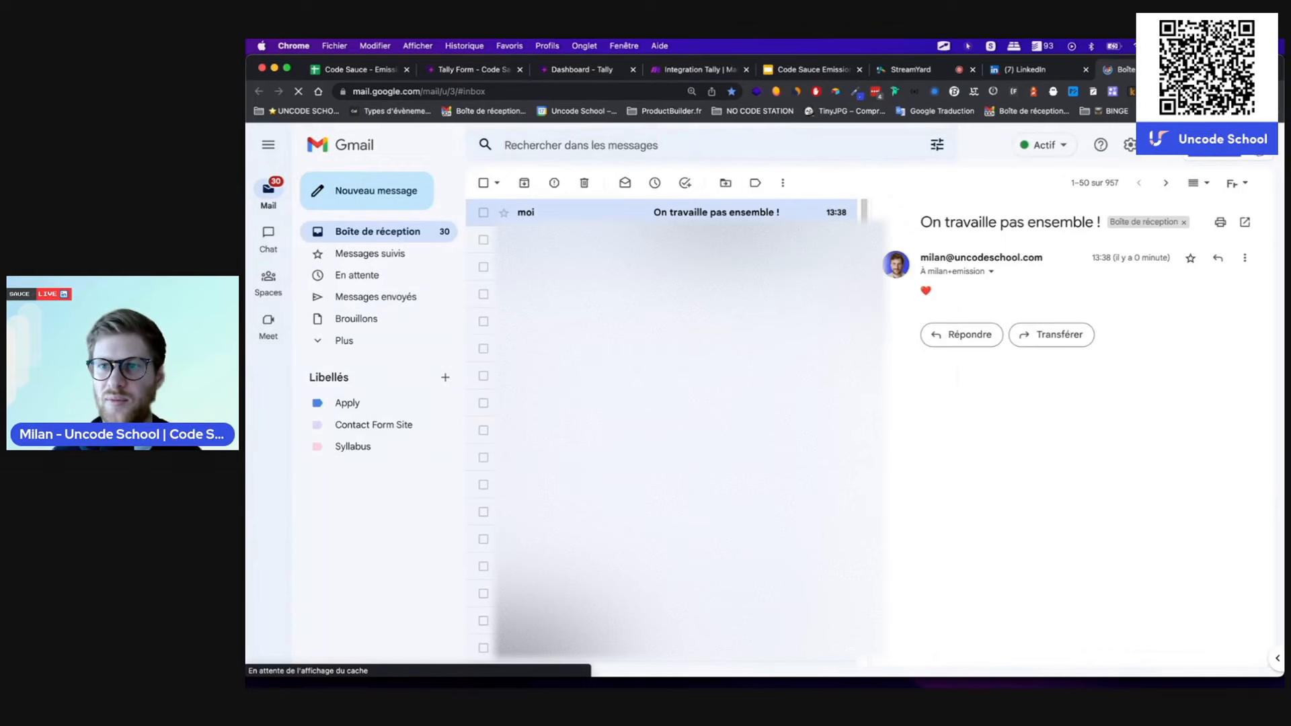
click(1019, 69)
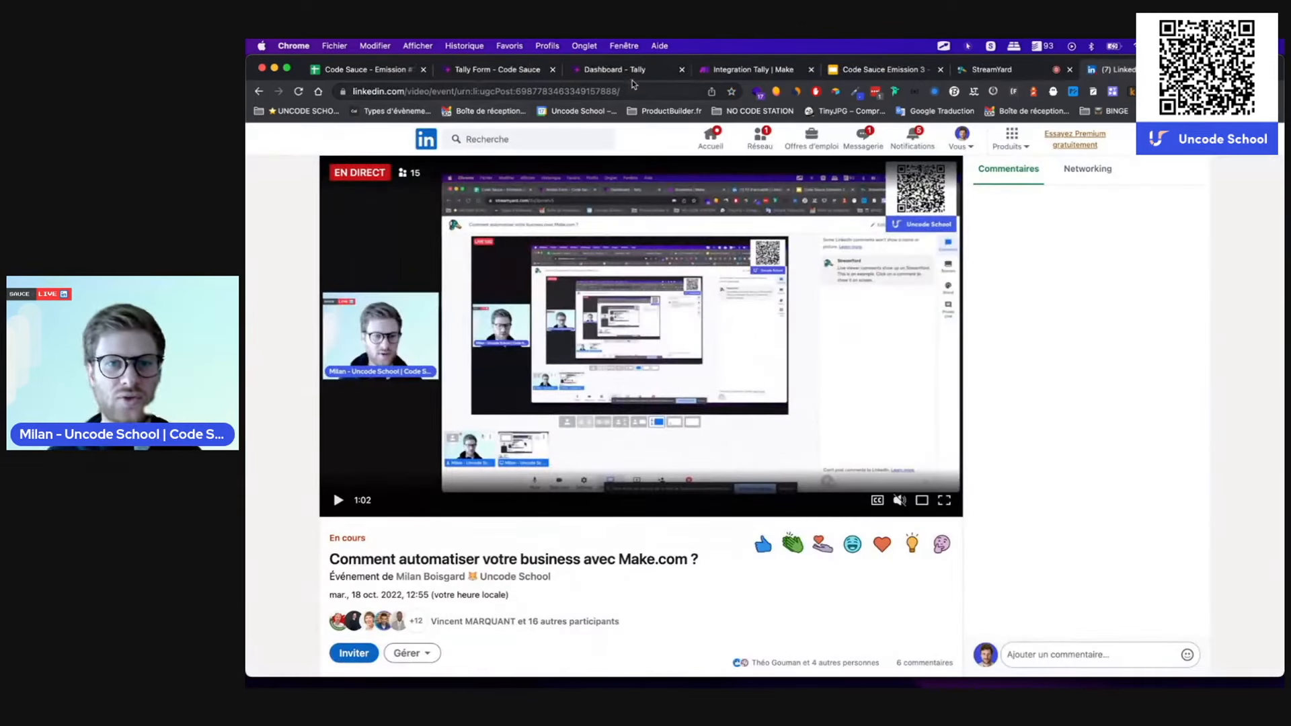
click(605, 72)
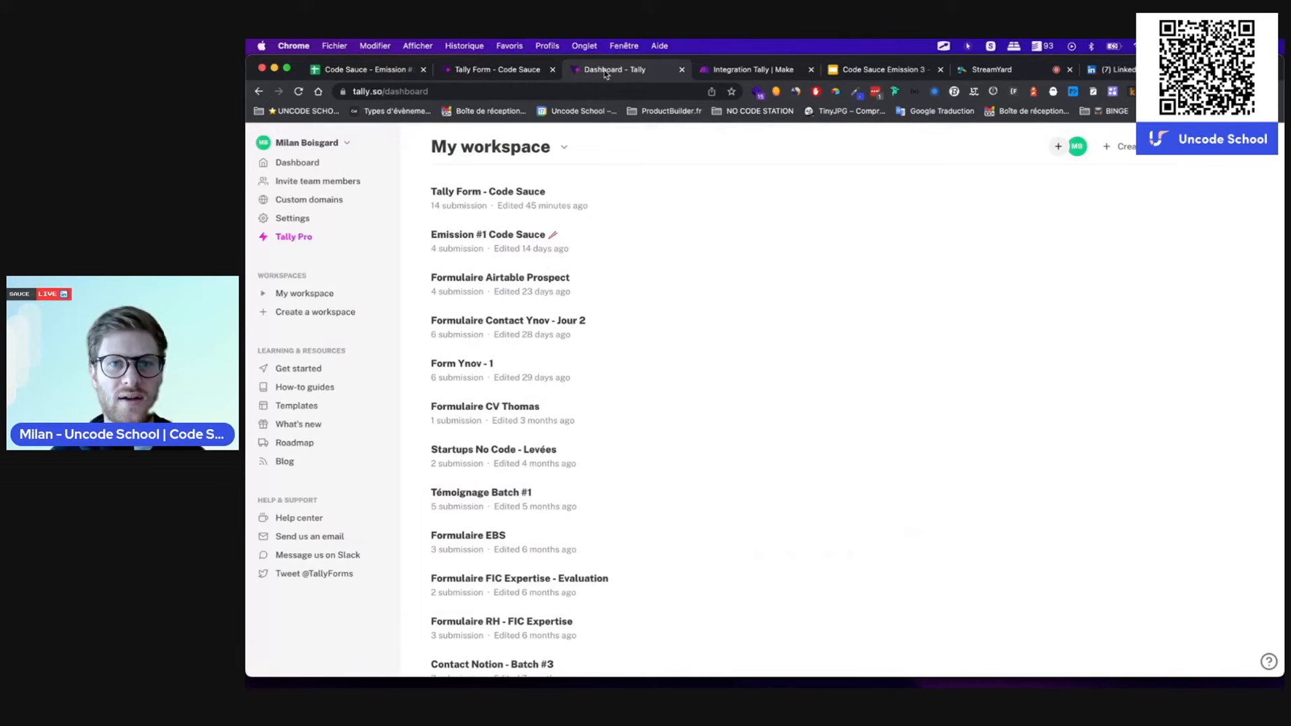
click(738, 75)
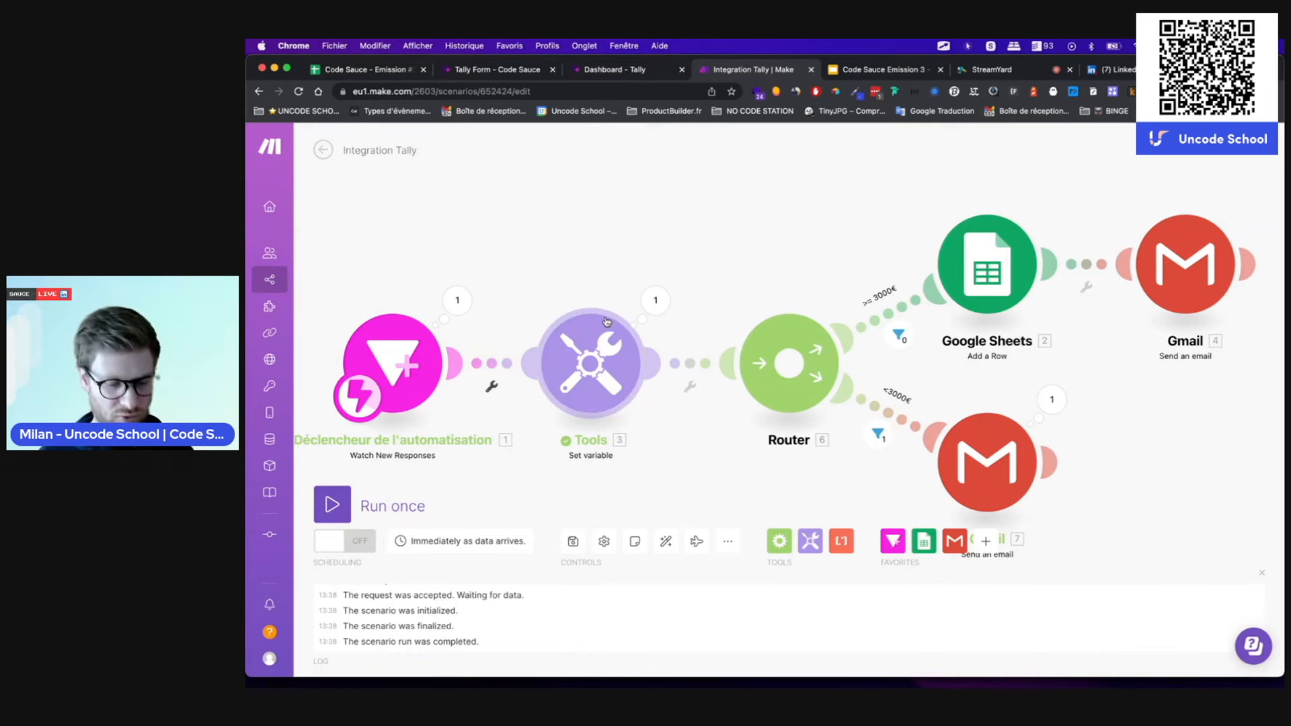
- Point out the Tally trigger, Tools and Router modules, the >= 3000€ filter and its Google Sheets–Gmail branch with temporary rectangle annotations
key(alt+Tab)
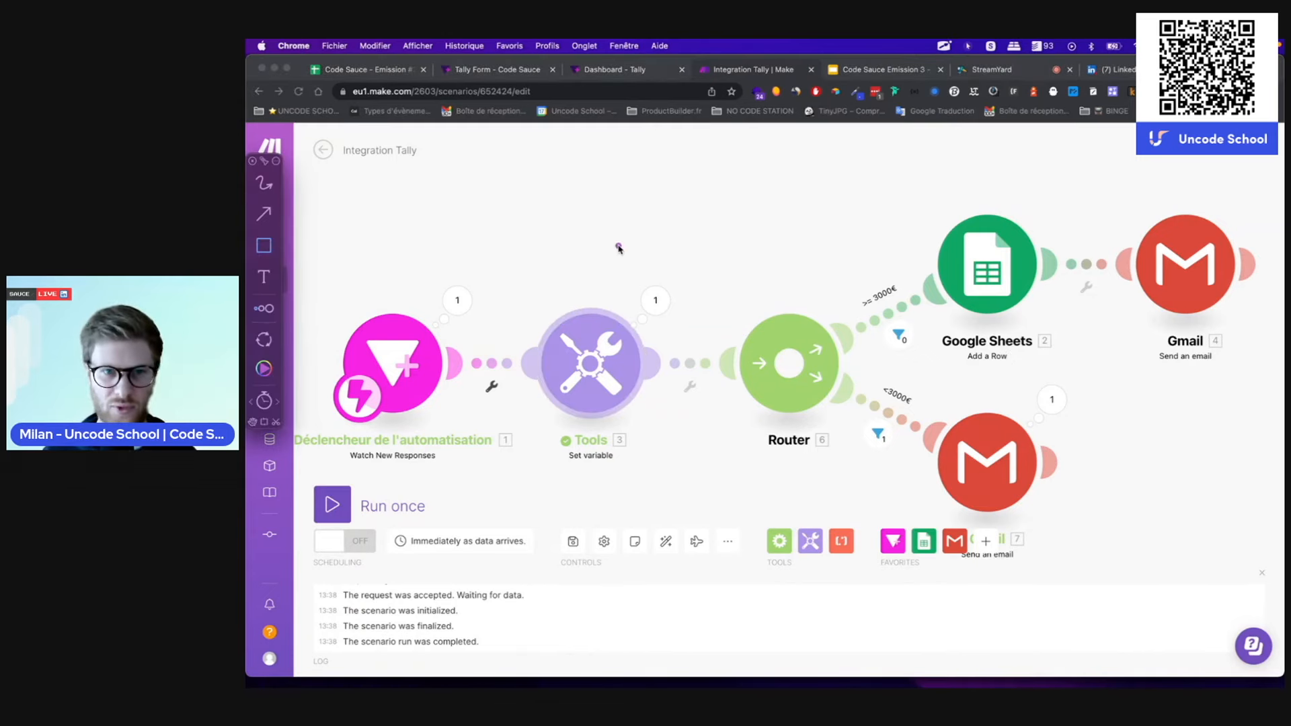
drag(320, 246, 510, 489)
mouse_move(514, 248)
mouse_down()
mouse_move(697, 427)
mouse_move(821, 455)
mouse_move(860, 485)
mouse_up()
mouse_move(845, 258)
mouse_down()
mouse_move(959, 340)
mouse_move(942, 365)
mouse_up()
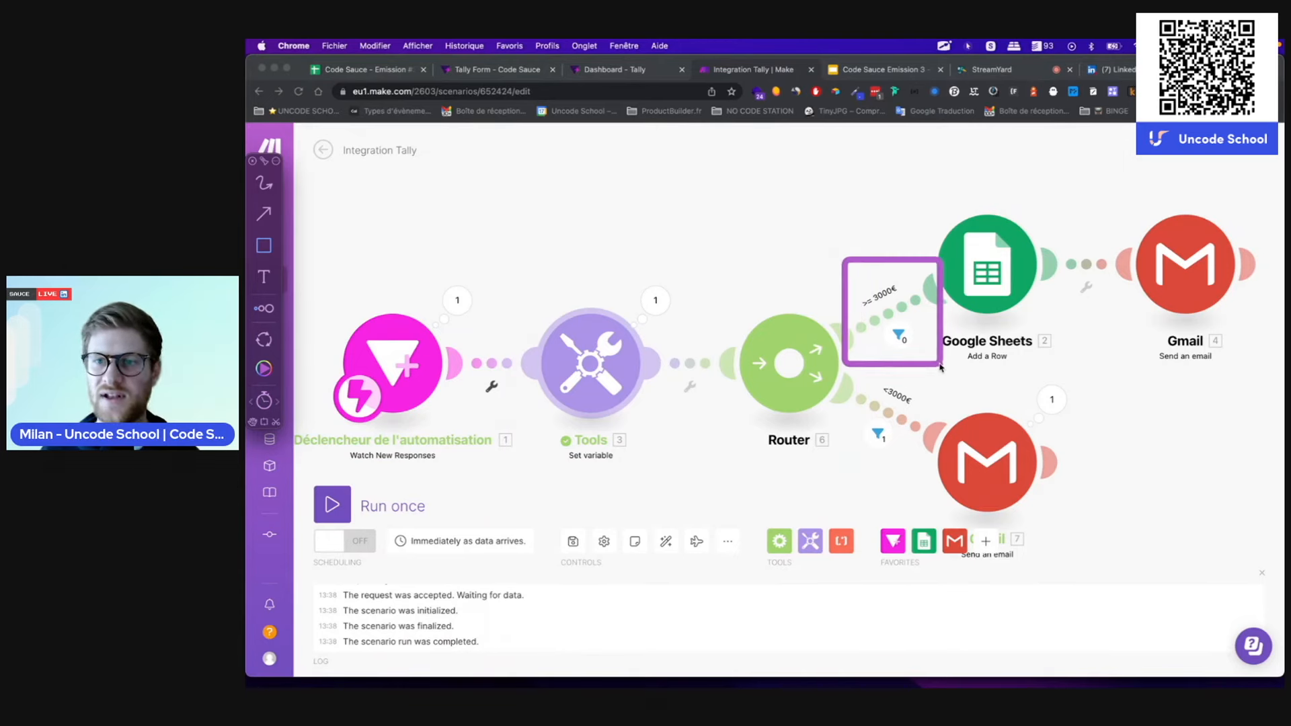
mouse_move(919, 179)
mouse_down()
mouse_move(1110, 231)
mouse_move(1264, 380)
mouse_up()
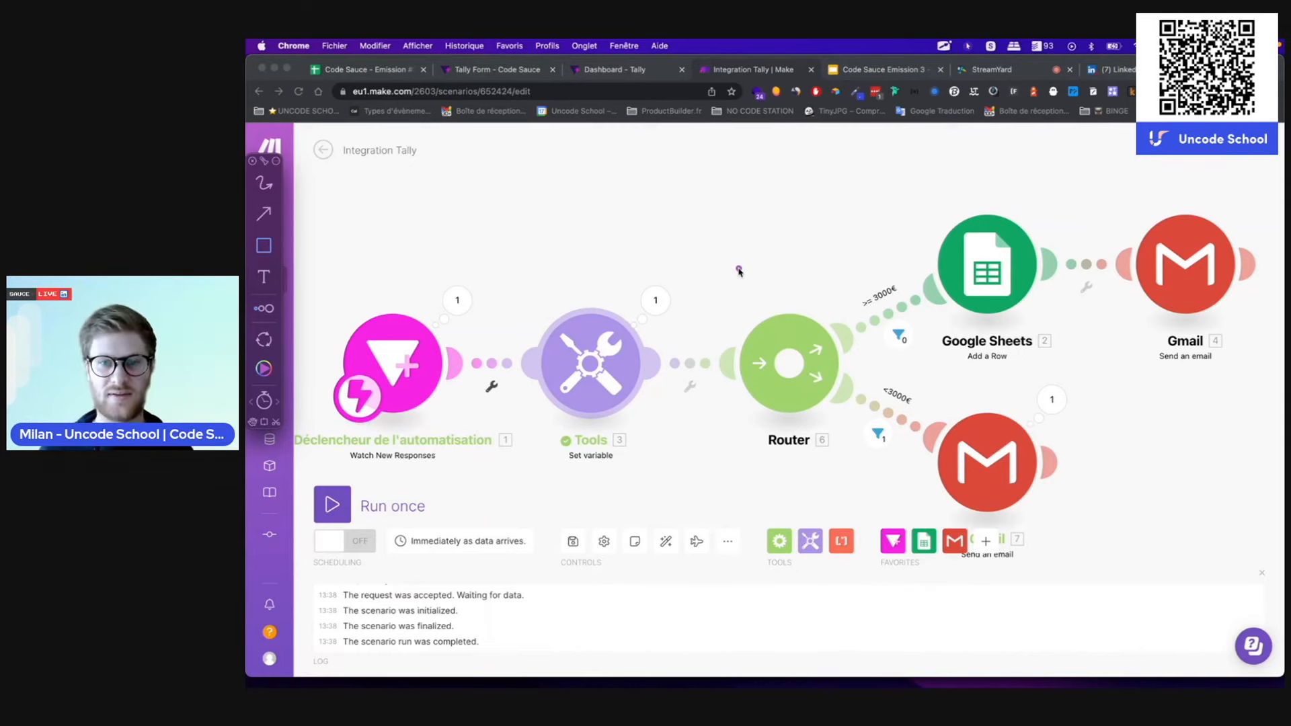
drag(323, 253, 497, 505)
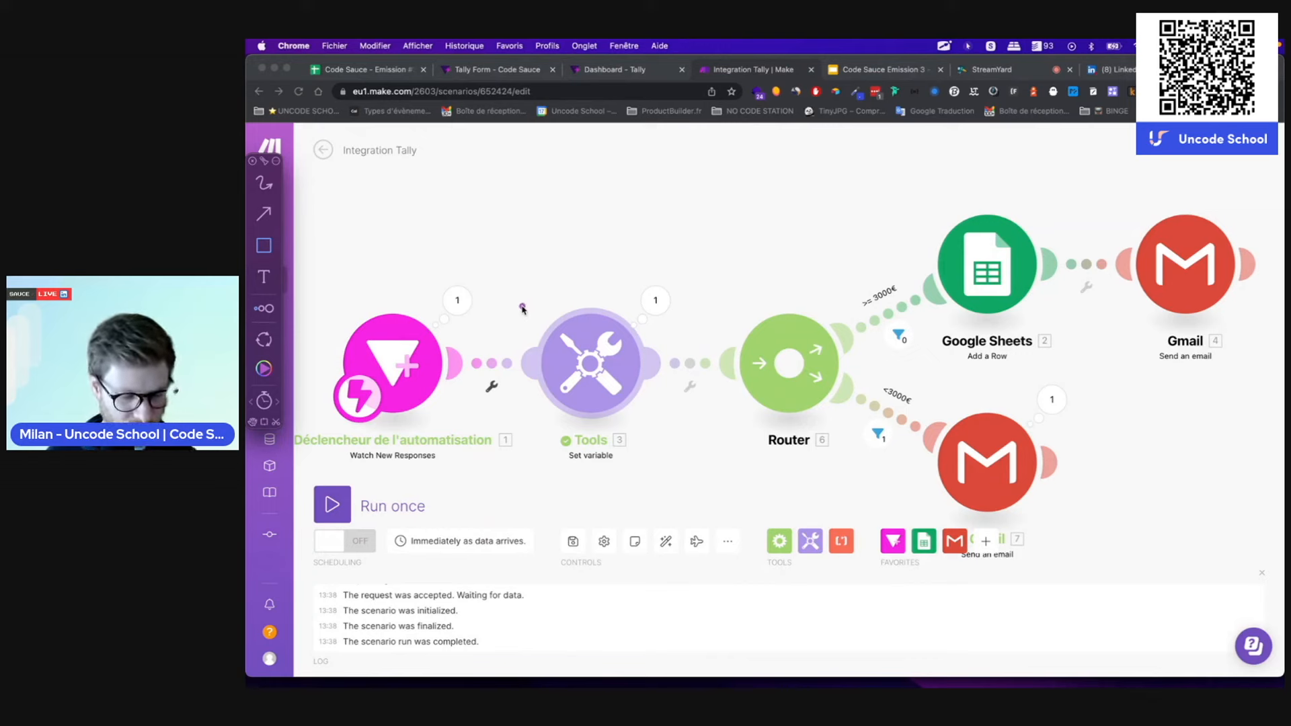
key(Escape)
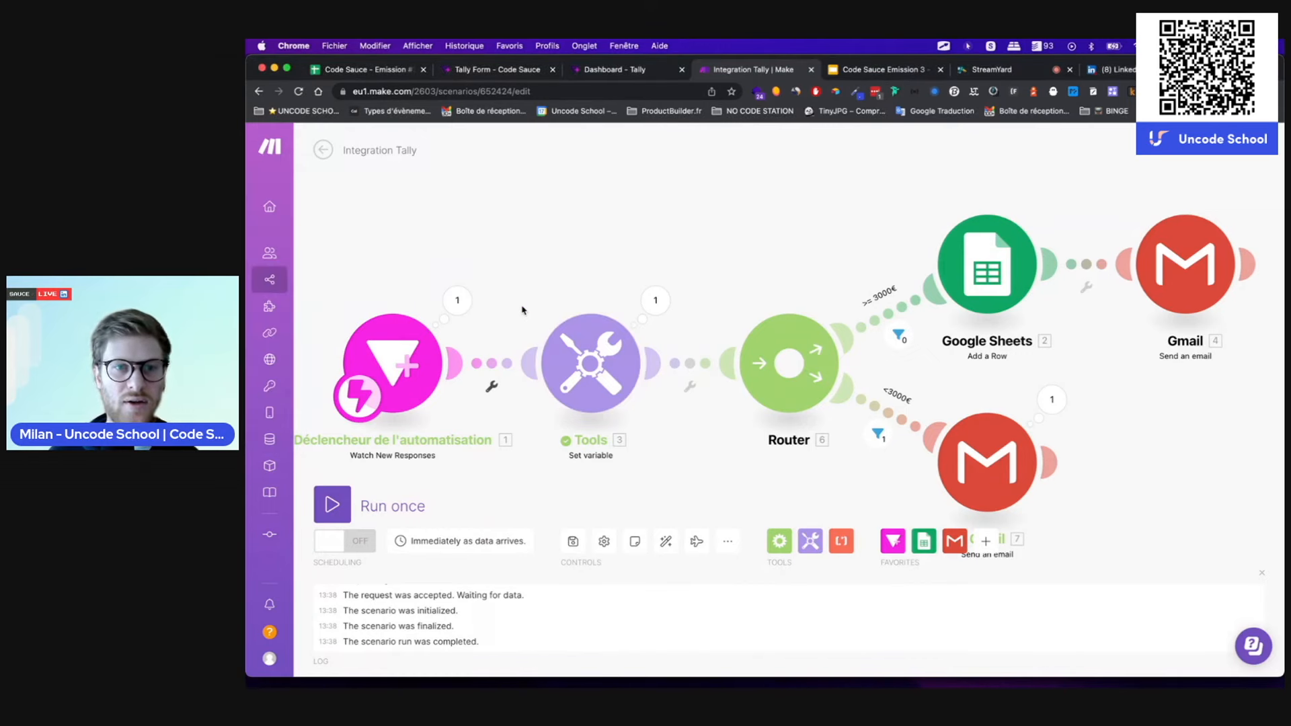
- Inspect the Tally trigger's run output, mark Operation 1 with a rectangle annotation, and close the output details
click(457, 301)
key(ctrl+Tab)
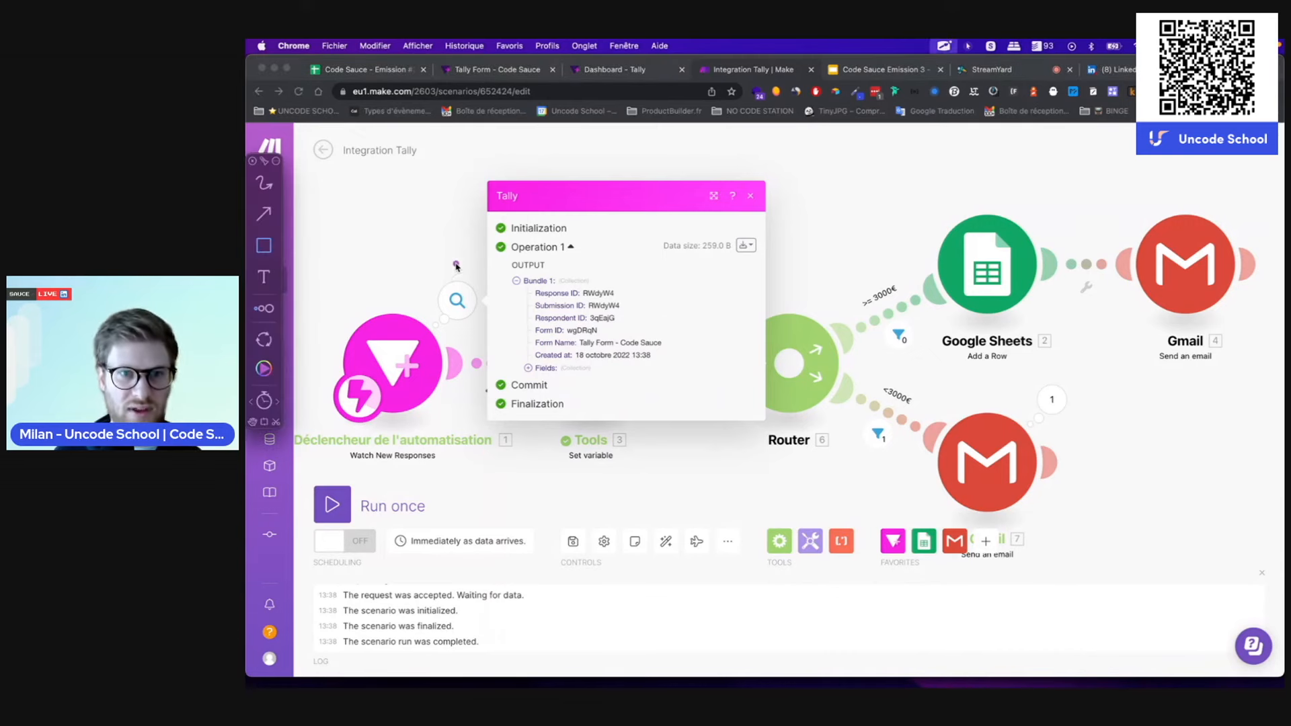
mouse_move(496, 240)
mouse_down()
mouse_move(602, 279)
mouse_move(589, 264)
mouse_up()
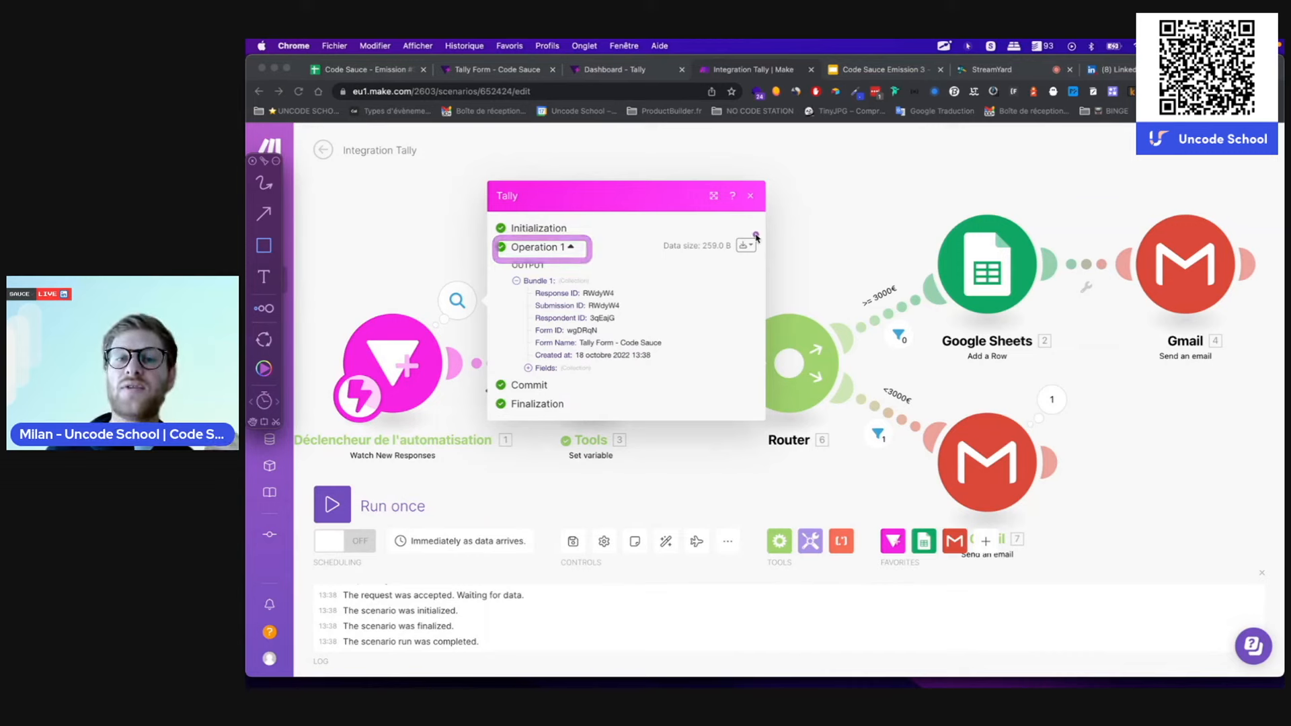
click(752, 198)
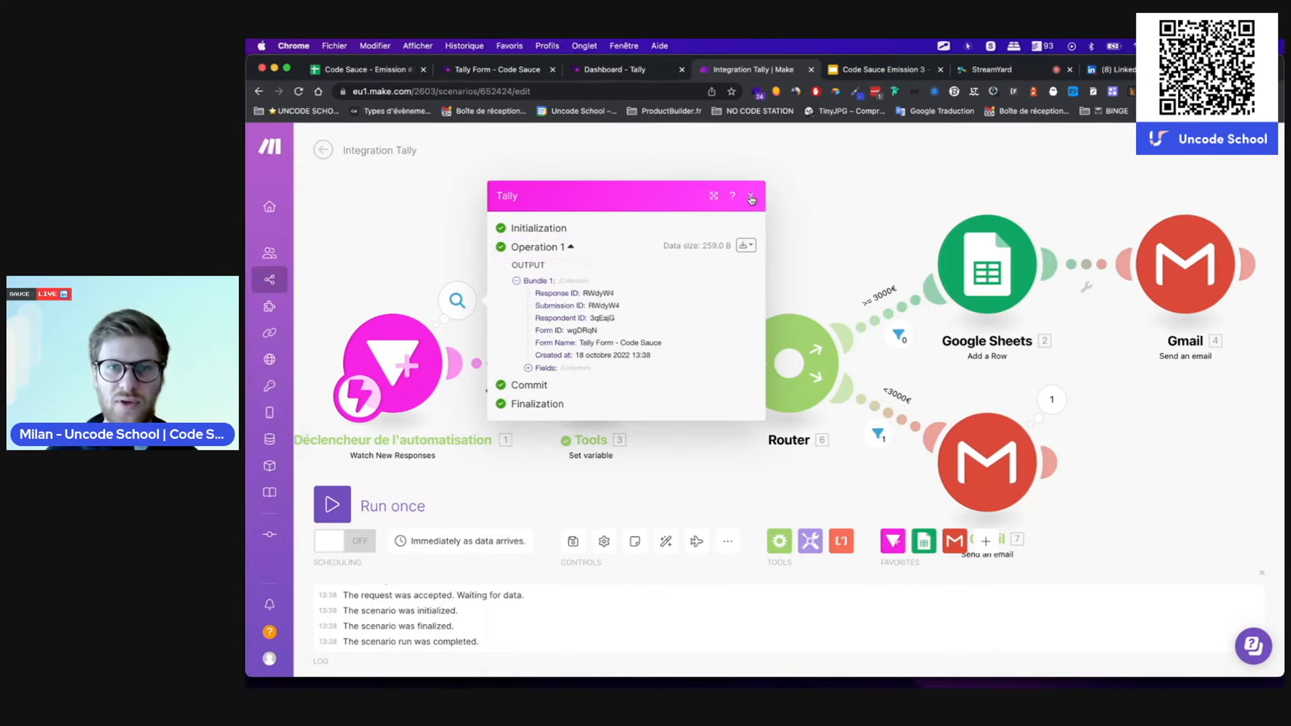
click(752, 199)
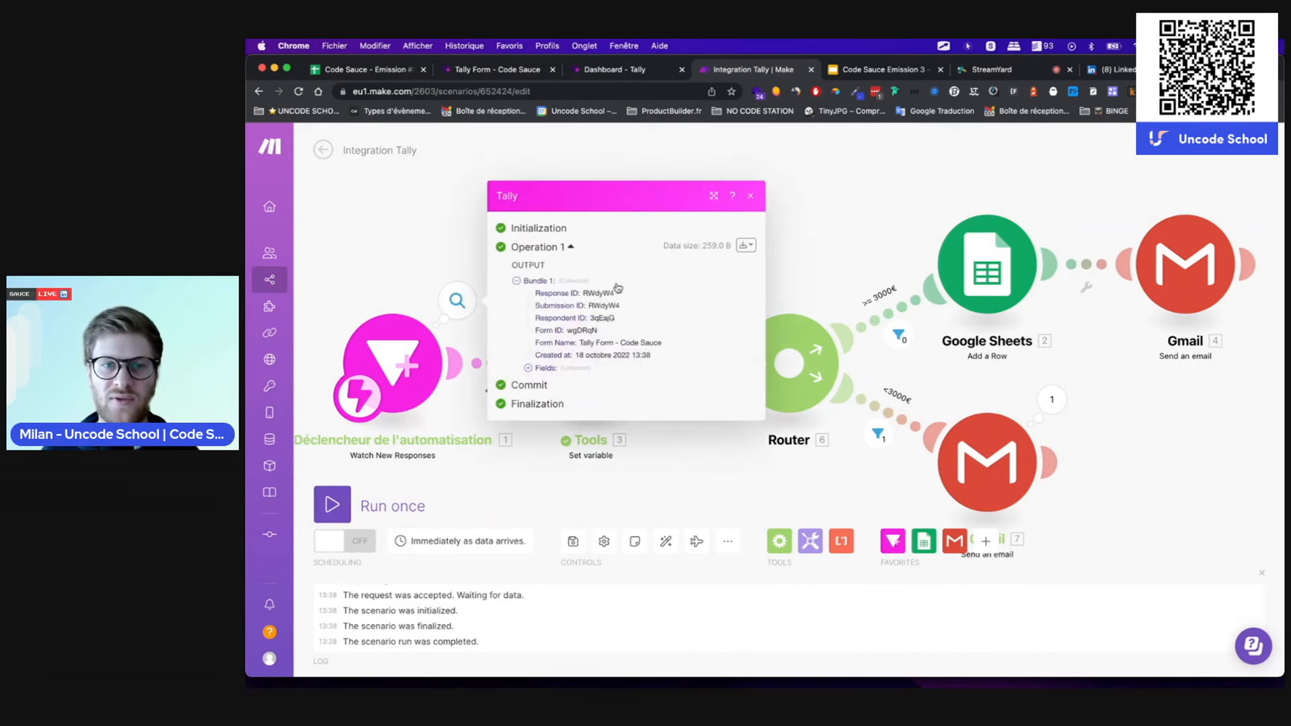
click(751, 197)
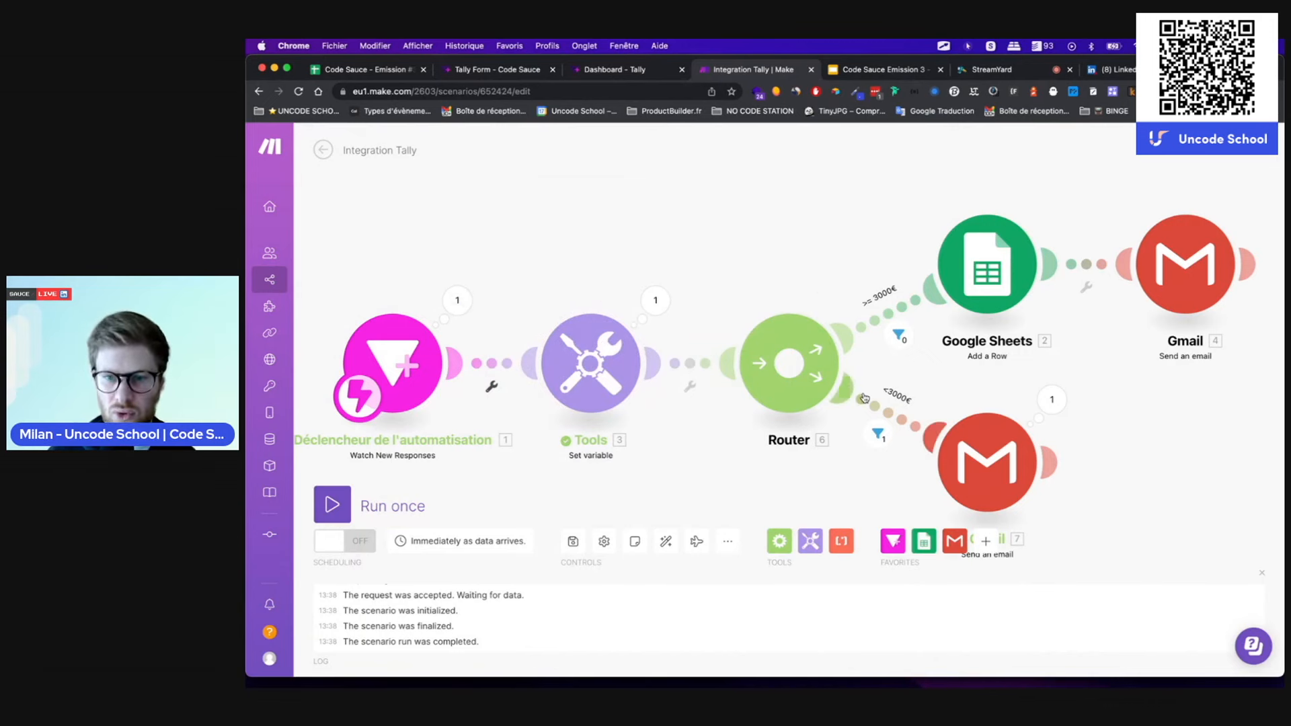
- Inspect the <3000€ filter's evaluation and the run details of its Gmail module, closing them when done
click(877, 435)
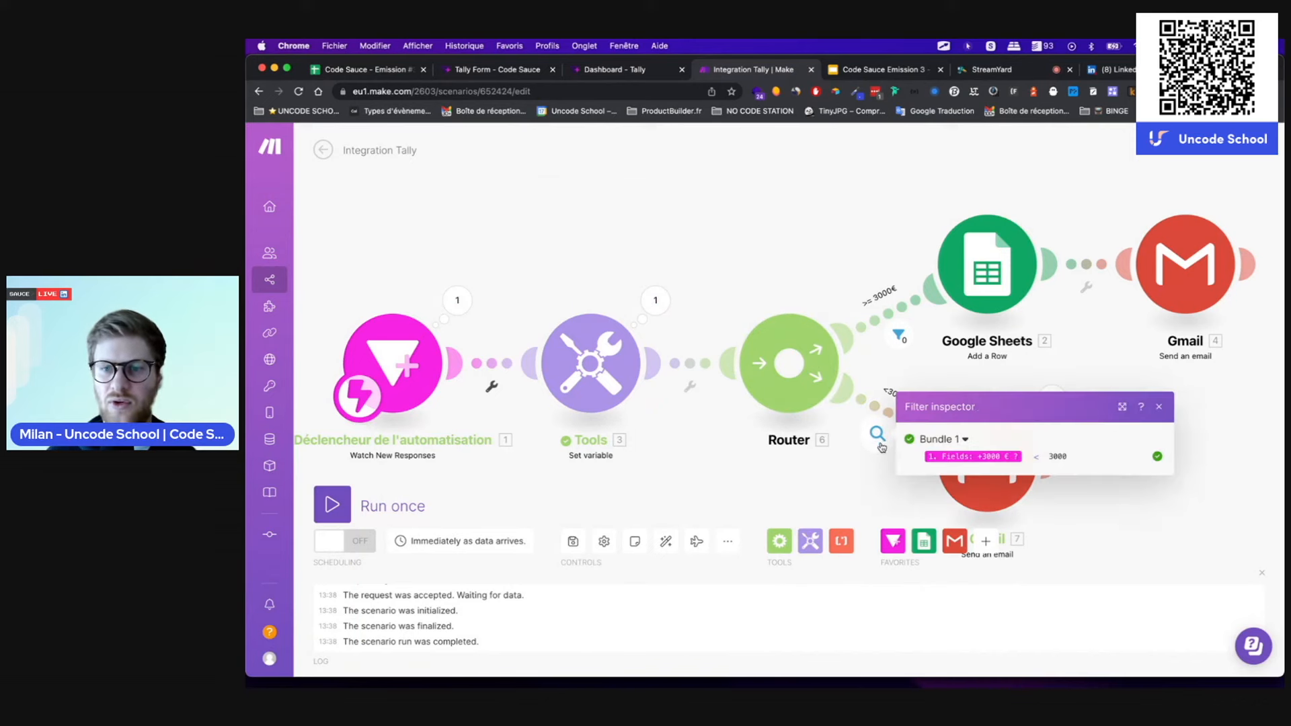
click(938, 375)
click(1048, 394)
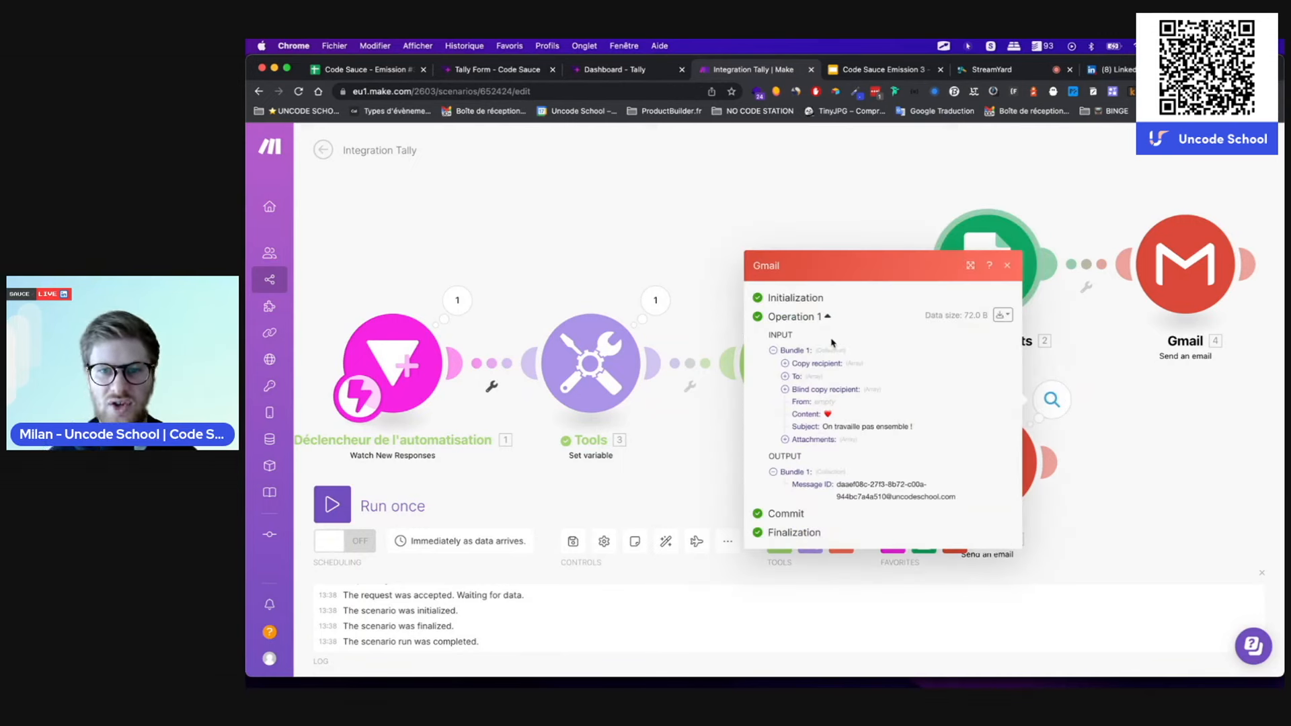
click(1007, 266)
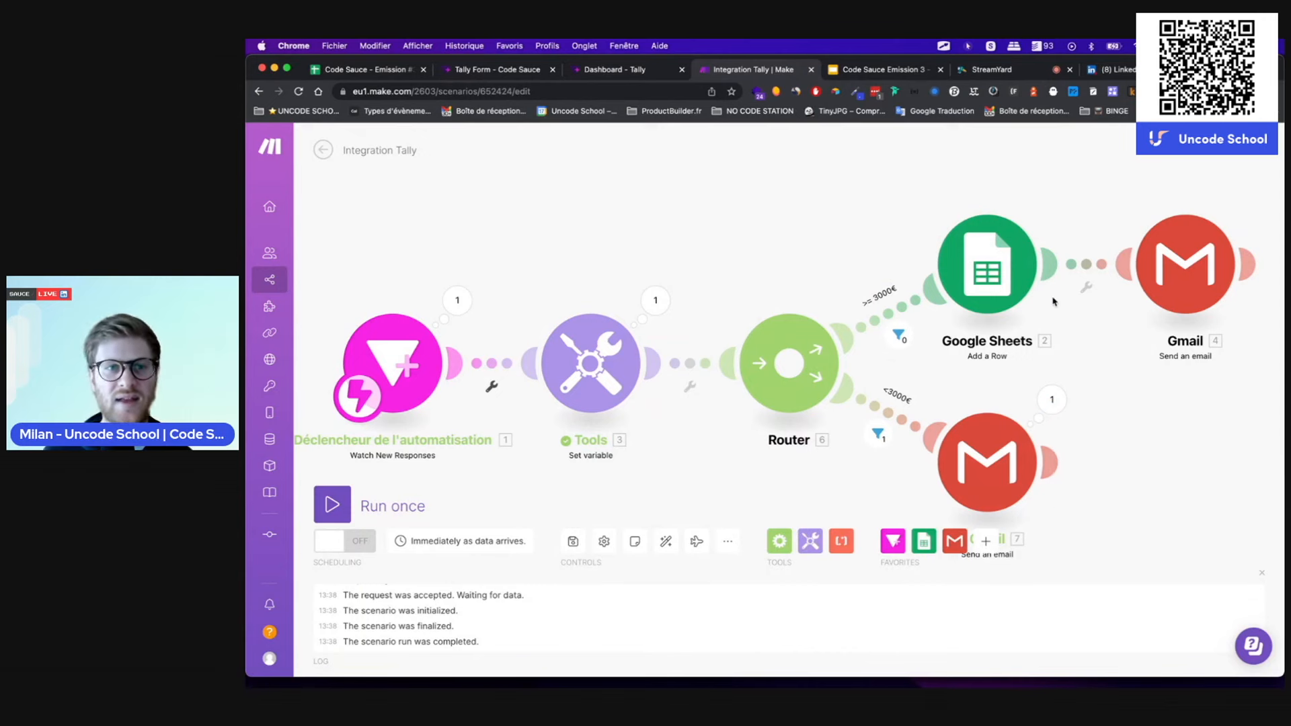